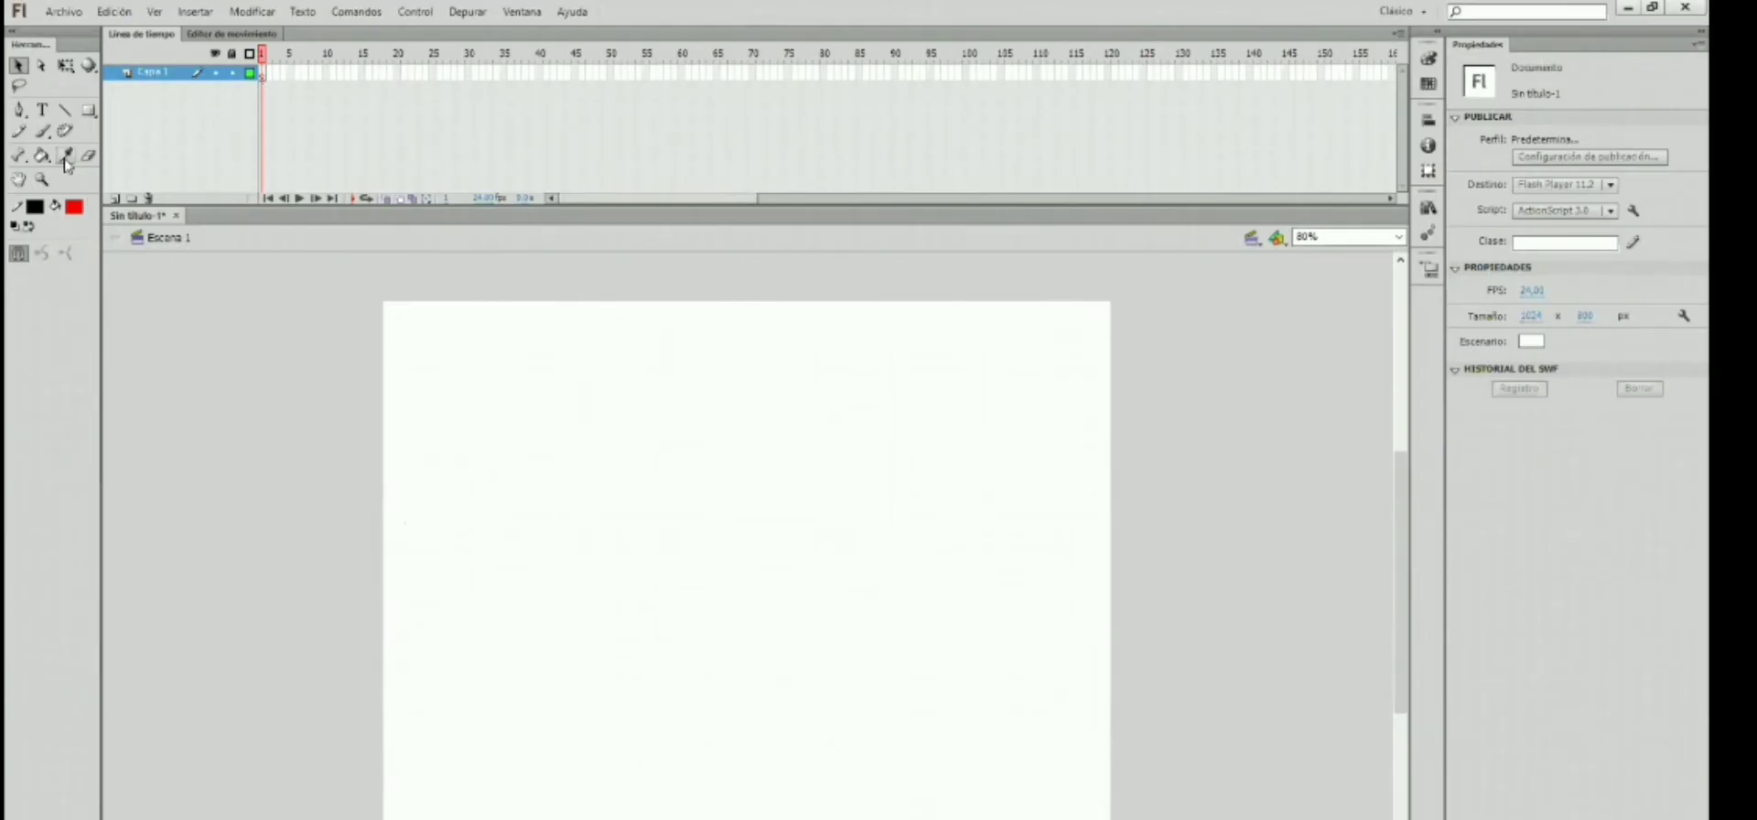
Step: Draw a red circle with a black outline, about 196 px across, in the upper-left area of the stage
{"action": "left_click", "coordinate": [90, 113]}
{"action": "left_click", "coordinate": [96, 121]}
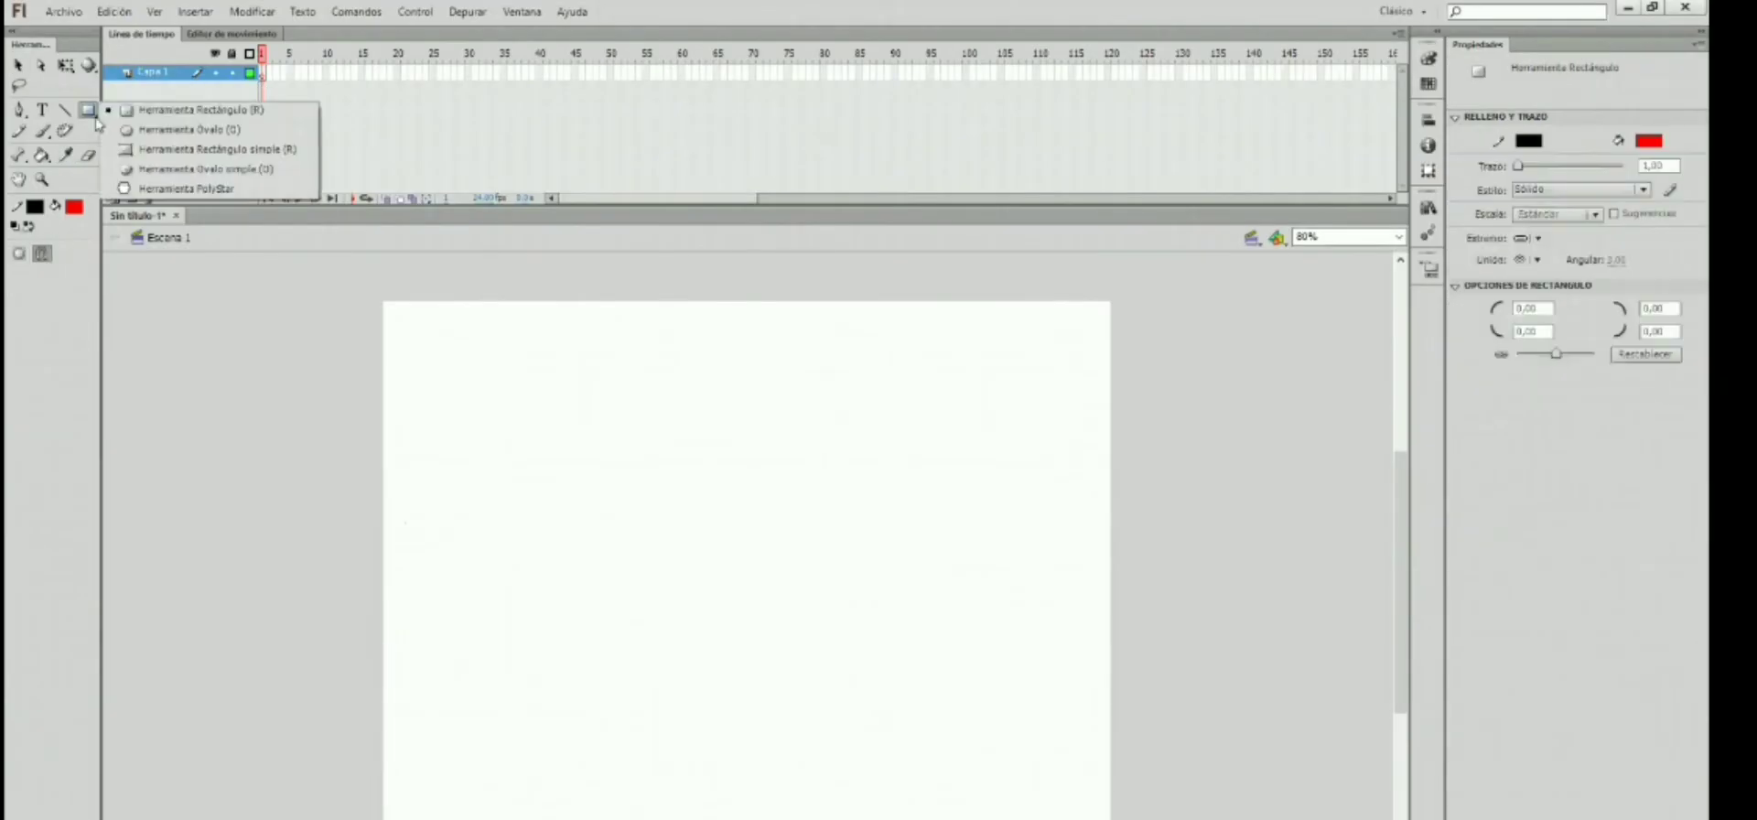
{"action": "left_click", "coordinate": [156, 126]}
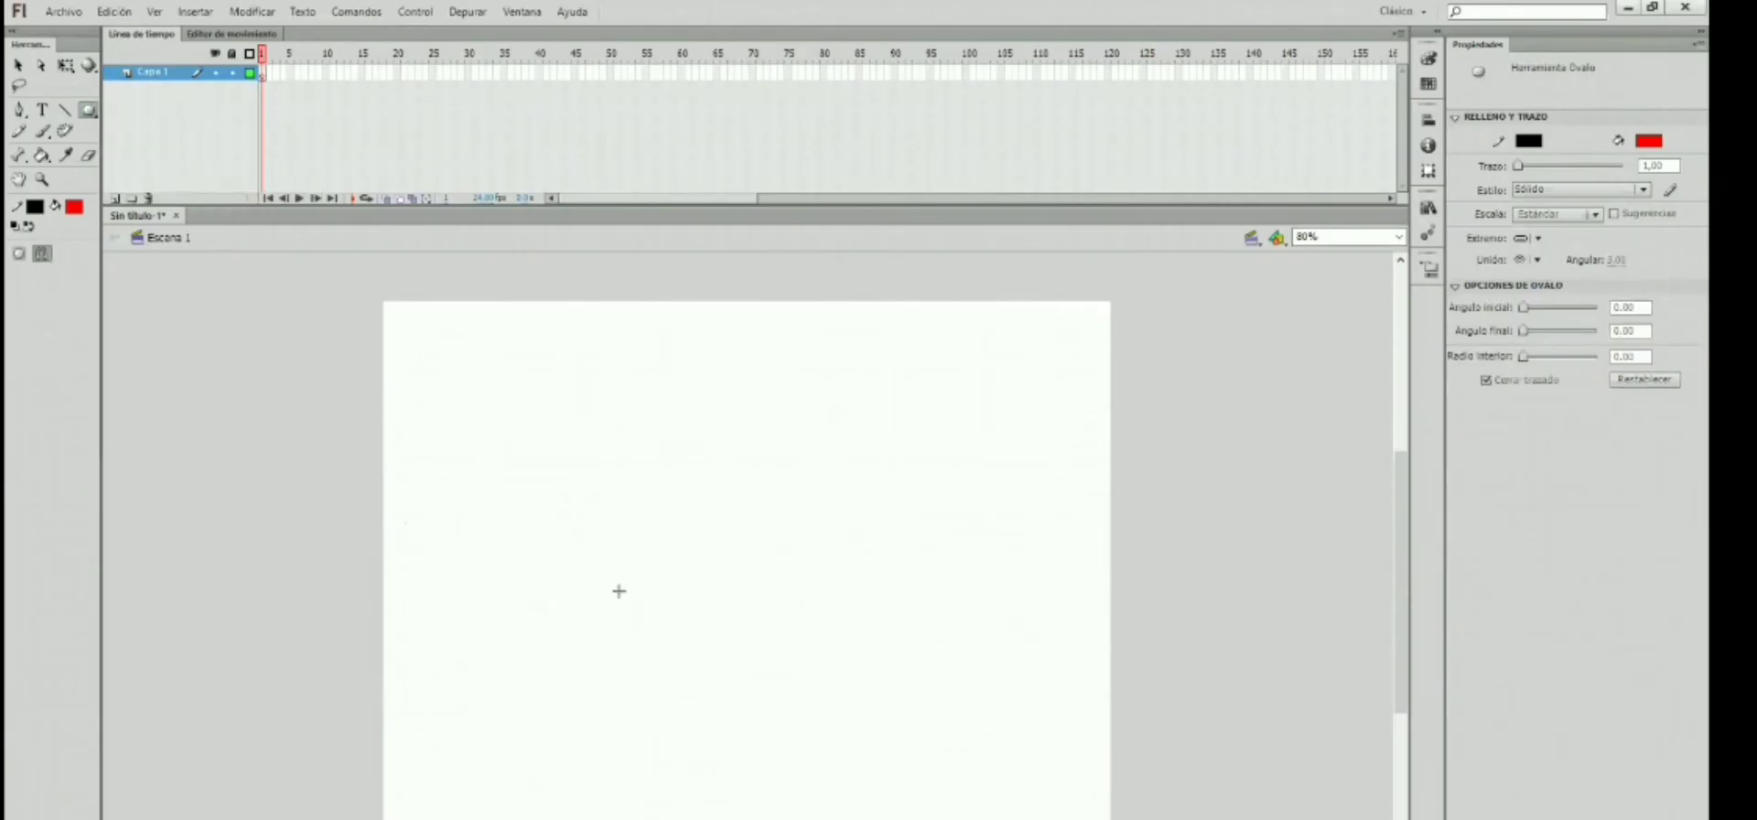
{"action": "left_click_drag", "start_coordinate": [500, 465], "coordinate": [580, 605]}
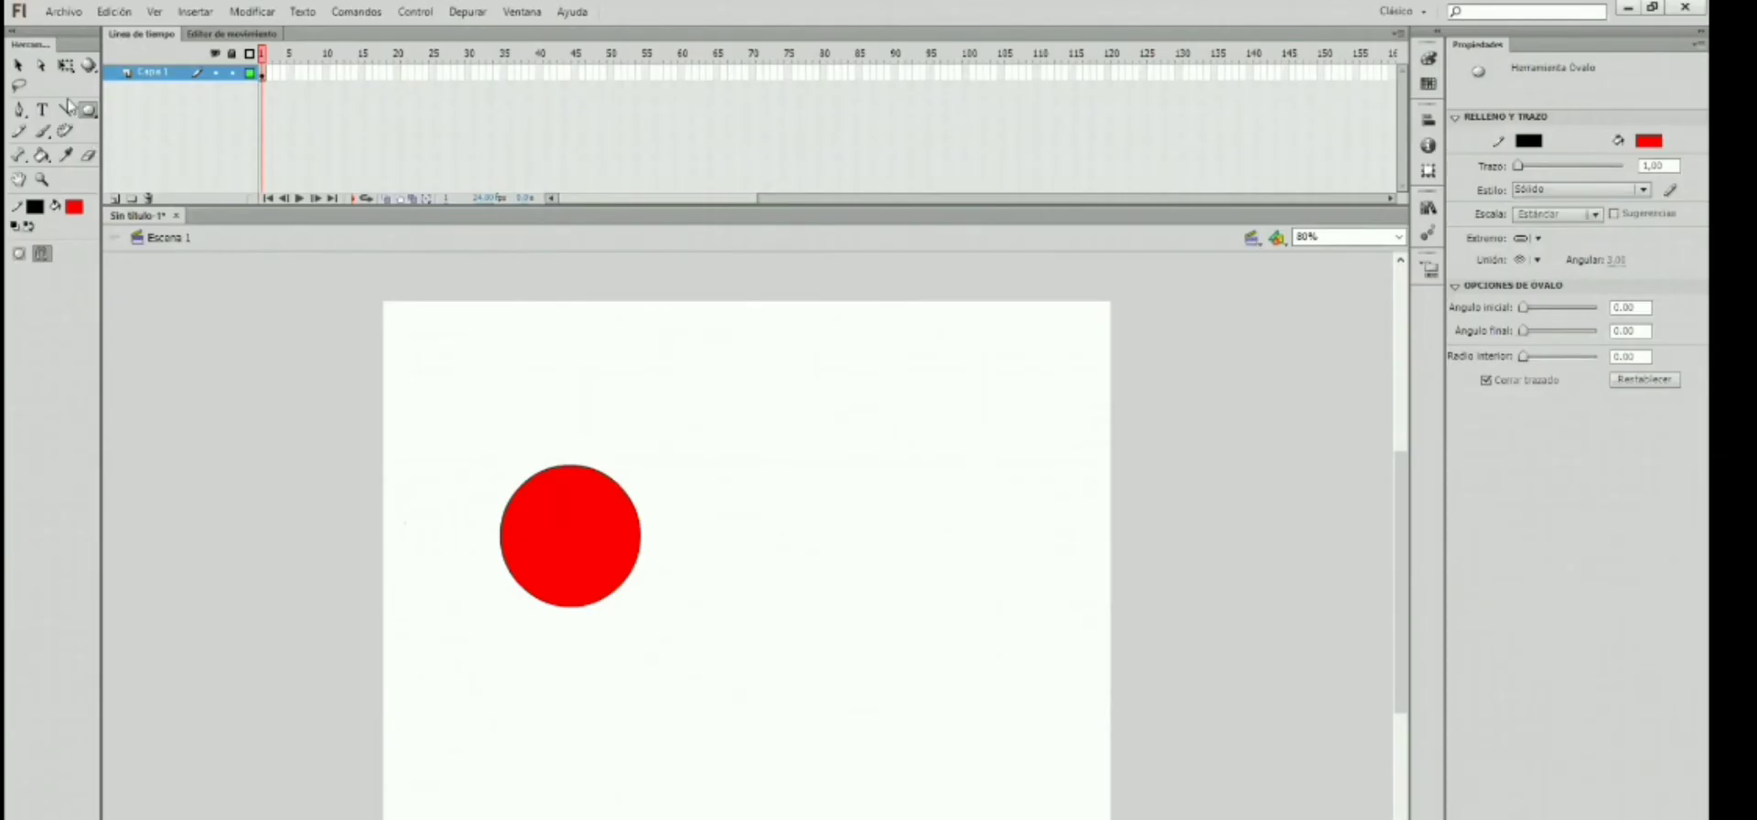
Step: Change the fill of the whole circle from red to black
{"action": "left_click", "coordinate": [17, 65]}
{"action": "left_click_drag", "start_coordinate": [427, 398], "coordinate": [664, 673]}
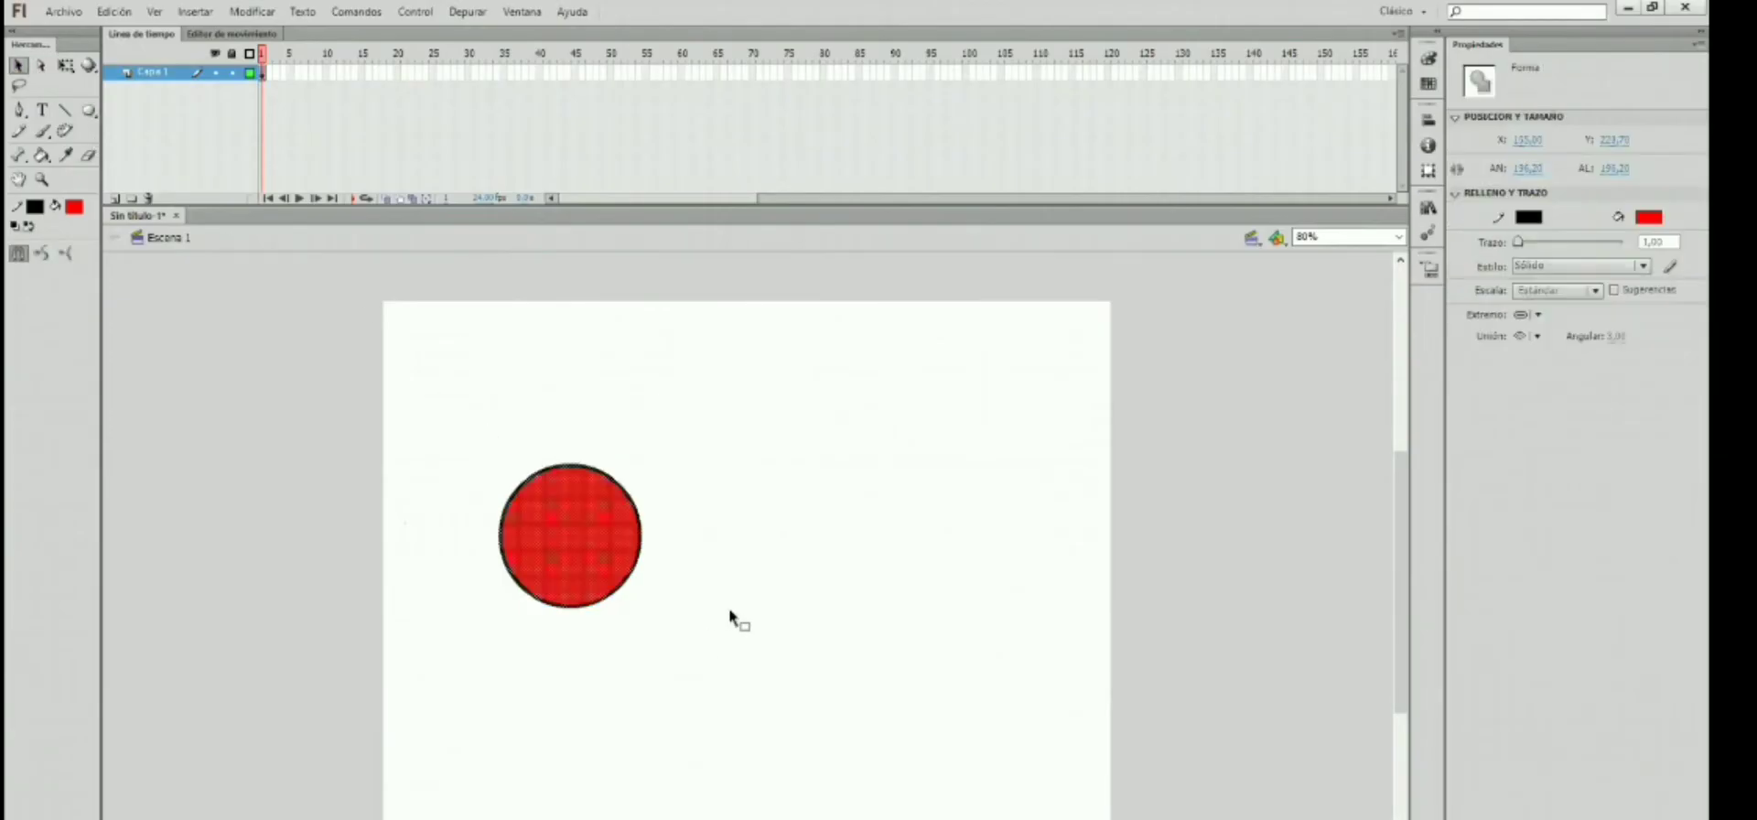
{"action": "left_click", "coordinate": [1647, 219]}
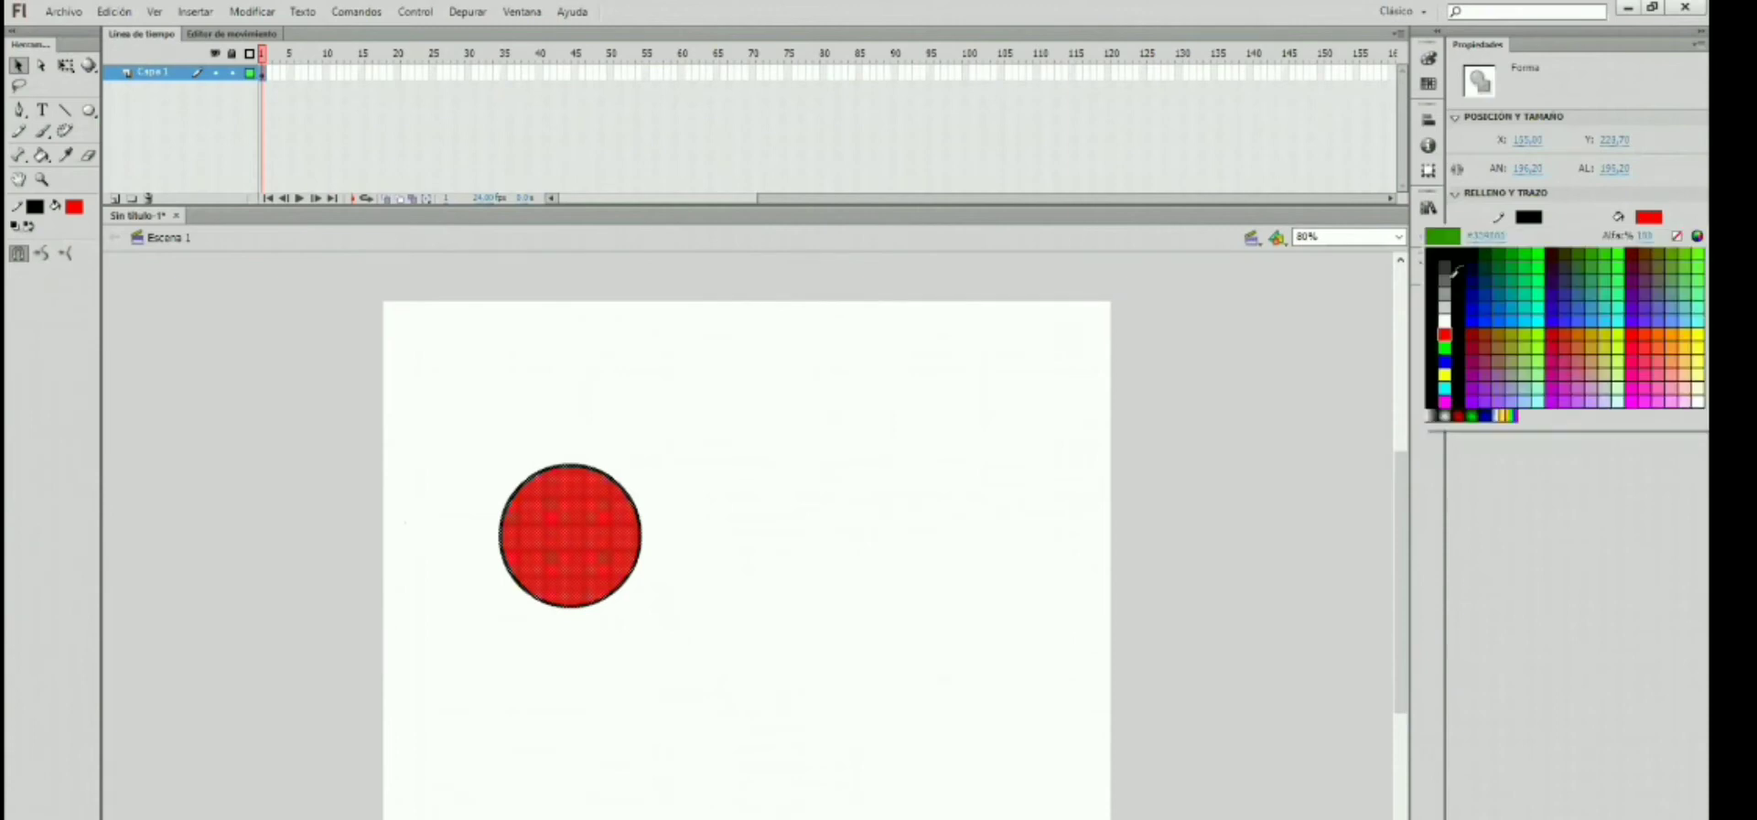
{"action": "left_click", "coordinate": [1437, 265]}
Step: Duplicate the black circle and place the copy level with it, further right on the stage
{"action": "left_click_drag", "start_coordinate": [457, 435], "coordinate": [650, 629]}
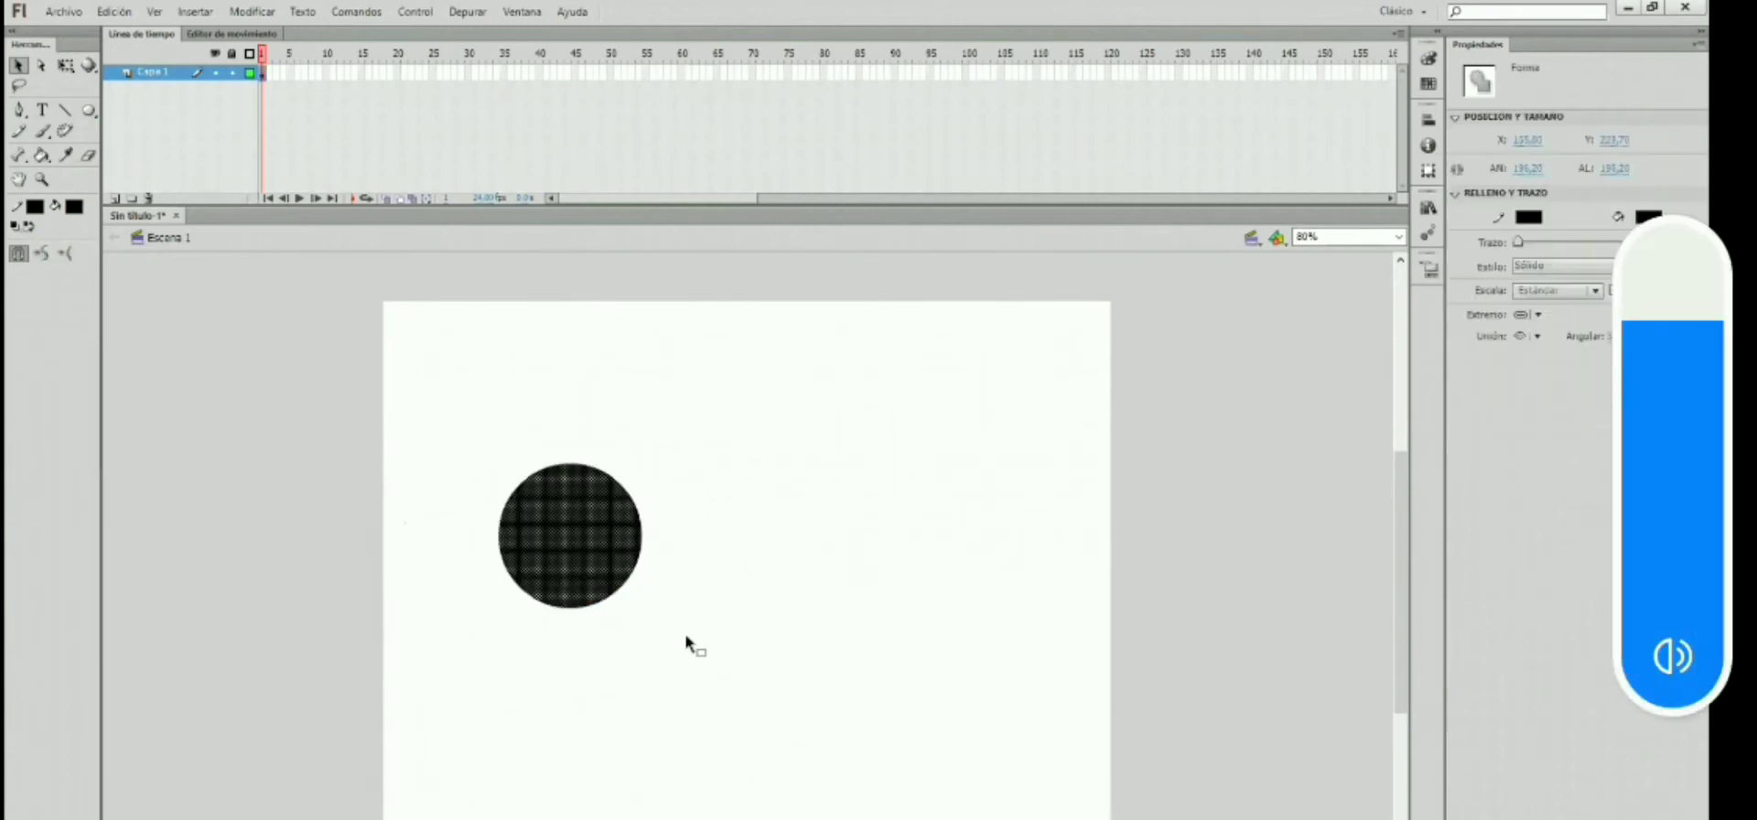
{"action": "key", "text": "ctrl+v"}
{"action": "mouse_move", "coordinate": [814, 559]}
{"action": "left_mouse_down"}
{"action": "mouse_move", "coordinate": [867, 516]}
{"action": "mouse_move", "coordinate": [909, 511]}
{"action": "left_mouse_up"}
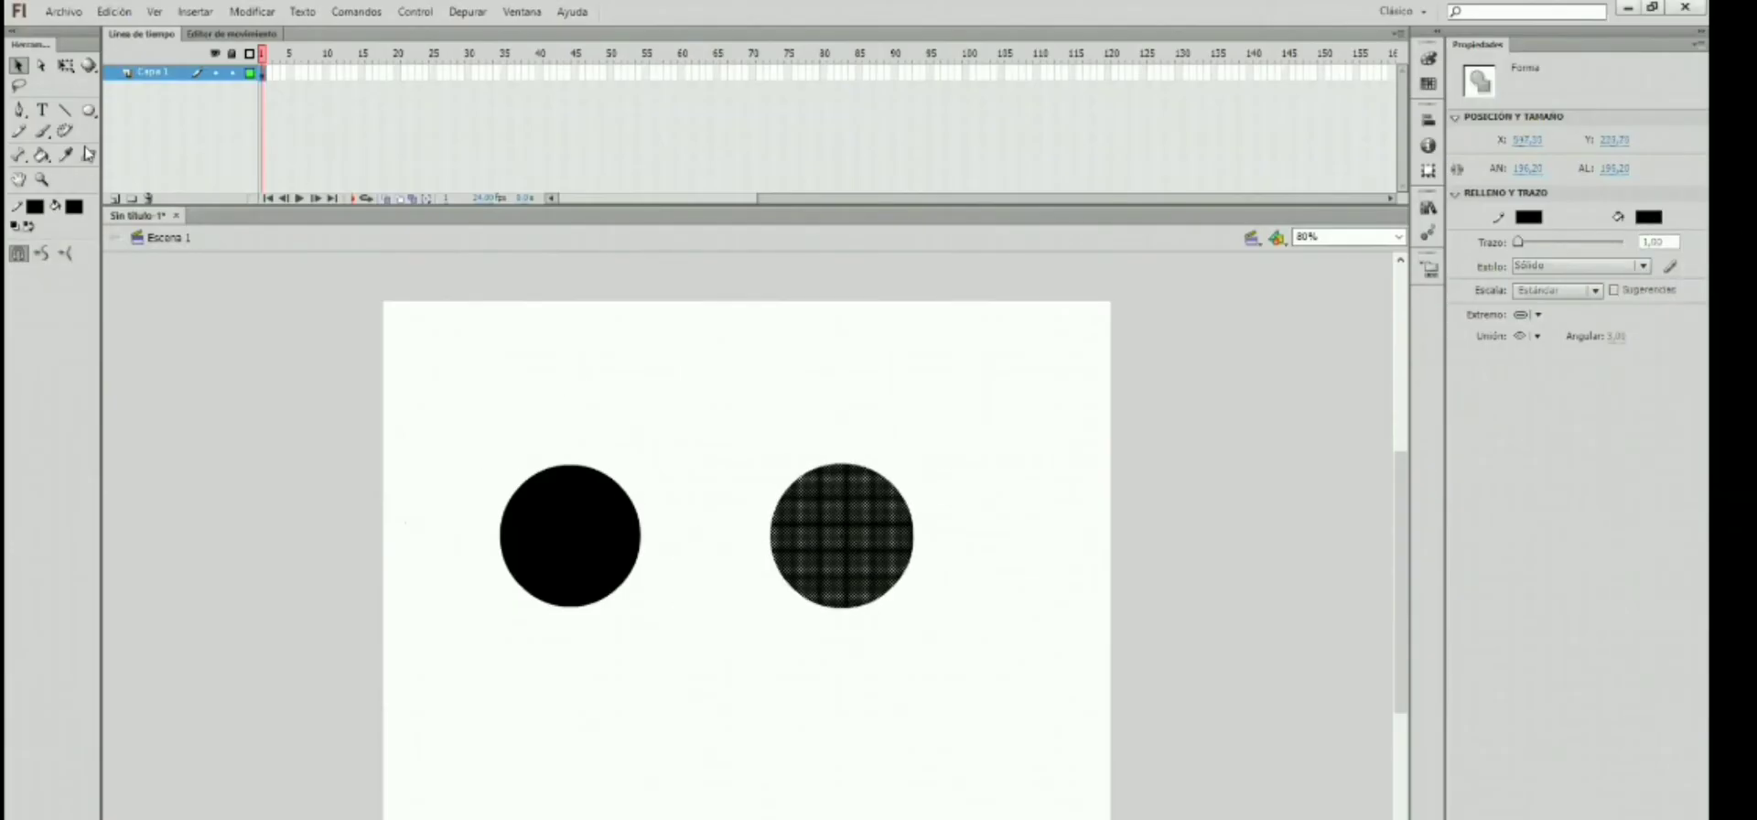
{"action": "key", "text": "ctrl+shift+a"}
Step: Draw an upright black rectangle, about 143 px wide and 237 px high, below the left circle
{"action": "left_click", "coordinate": [89, 111]}
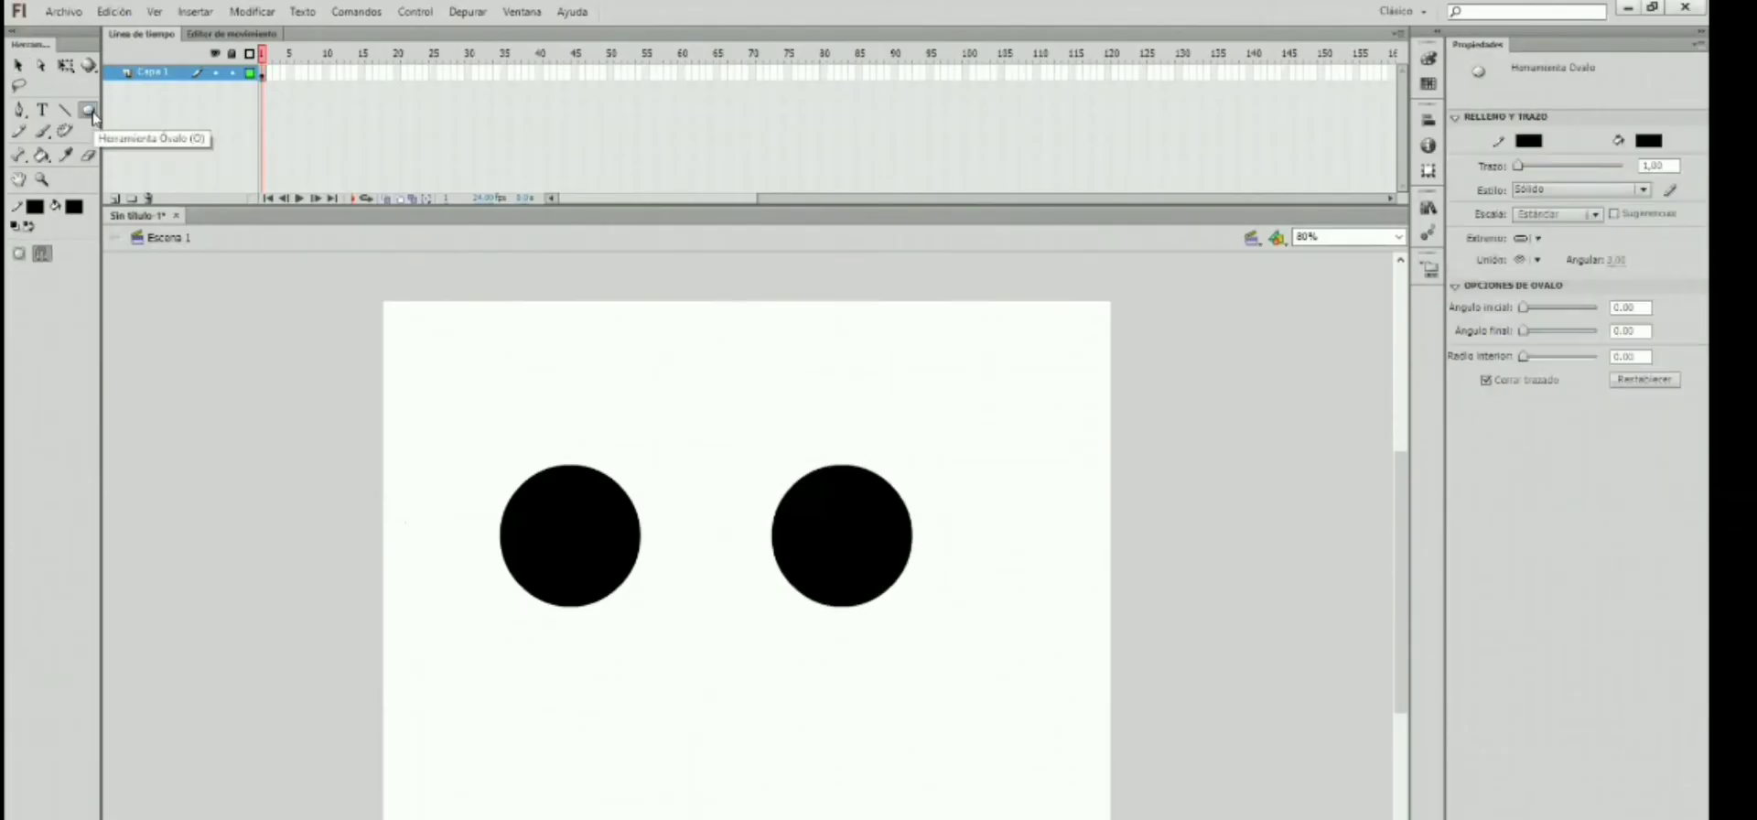
{"action": "left_click", "coordinate": [158, 113]}
{"action": "left_click_drag", "start_coordinate": [527, 656], "coordinate": [628, 819]}
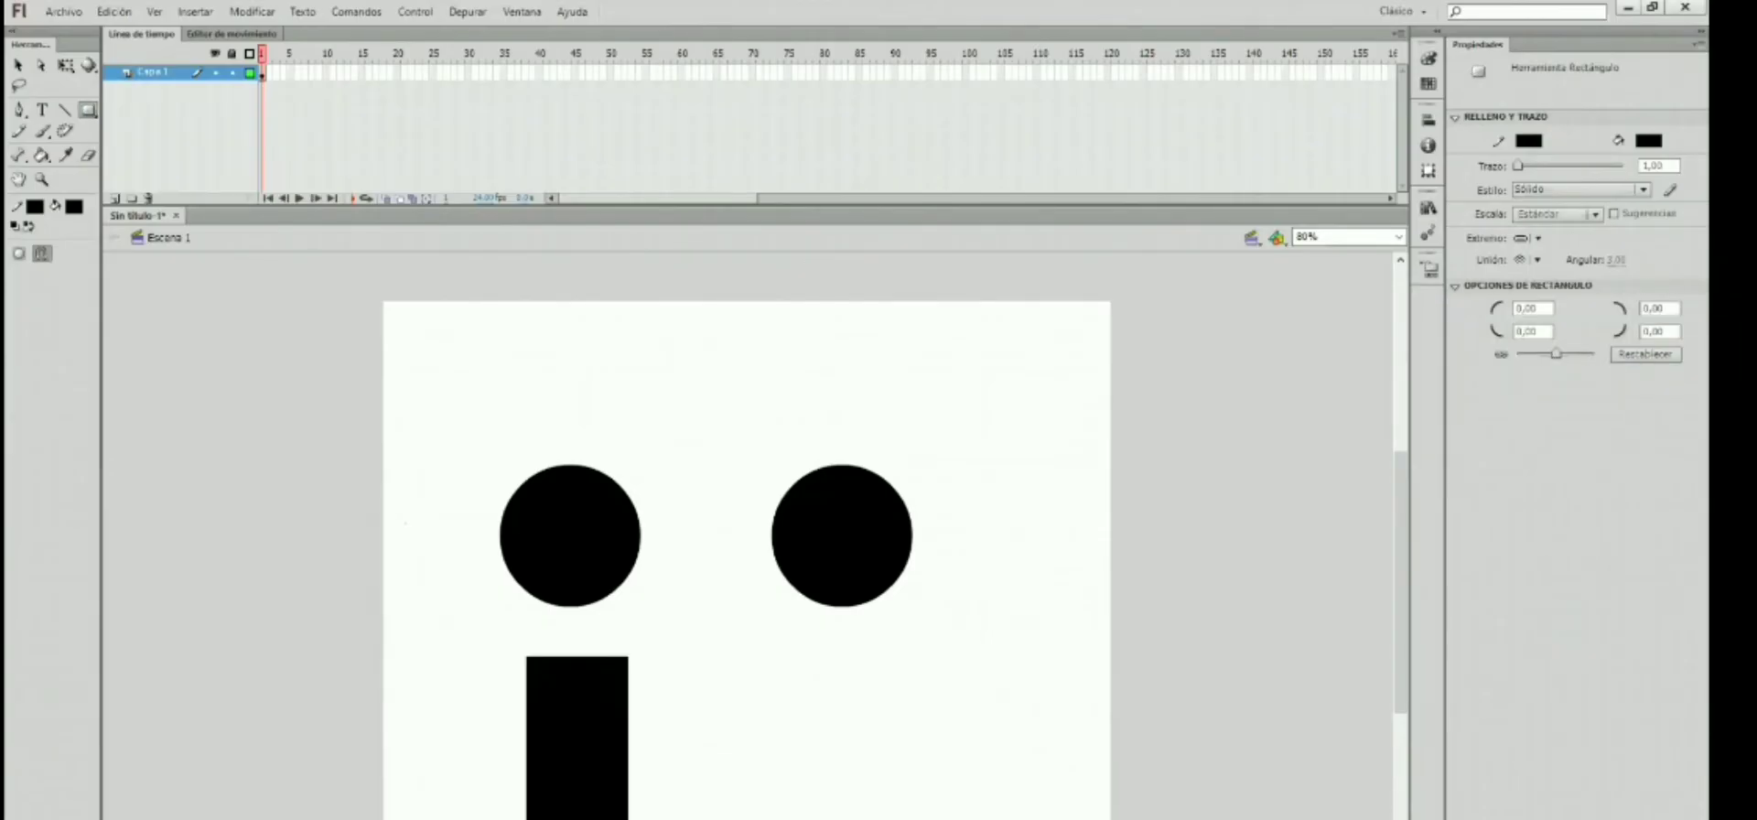
Step: Duplicate the black rectangle and place the copy below the right circle
{"action": "left_click", "coordinate": [17, 66]}
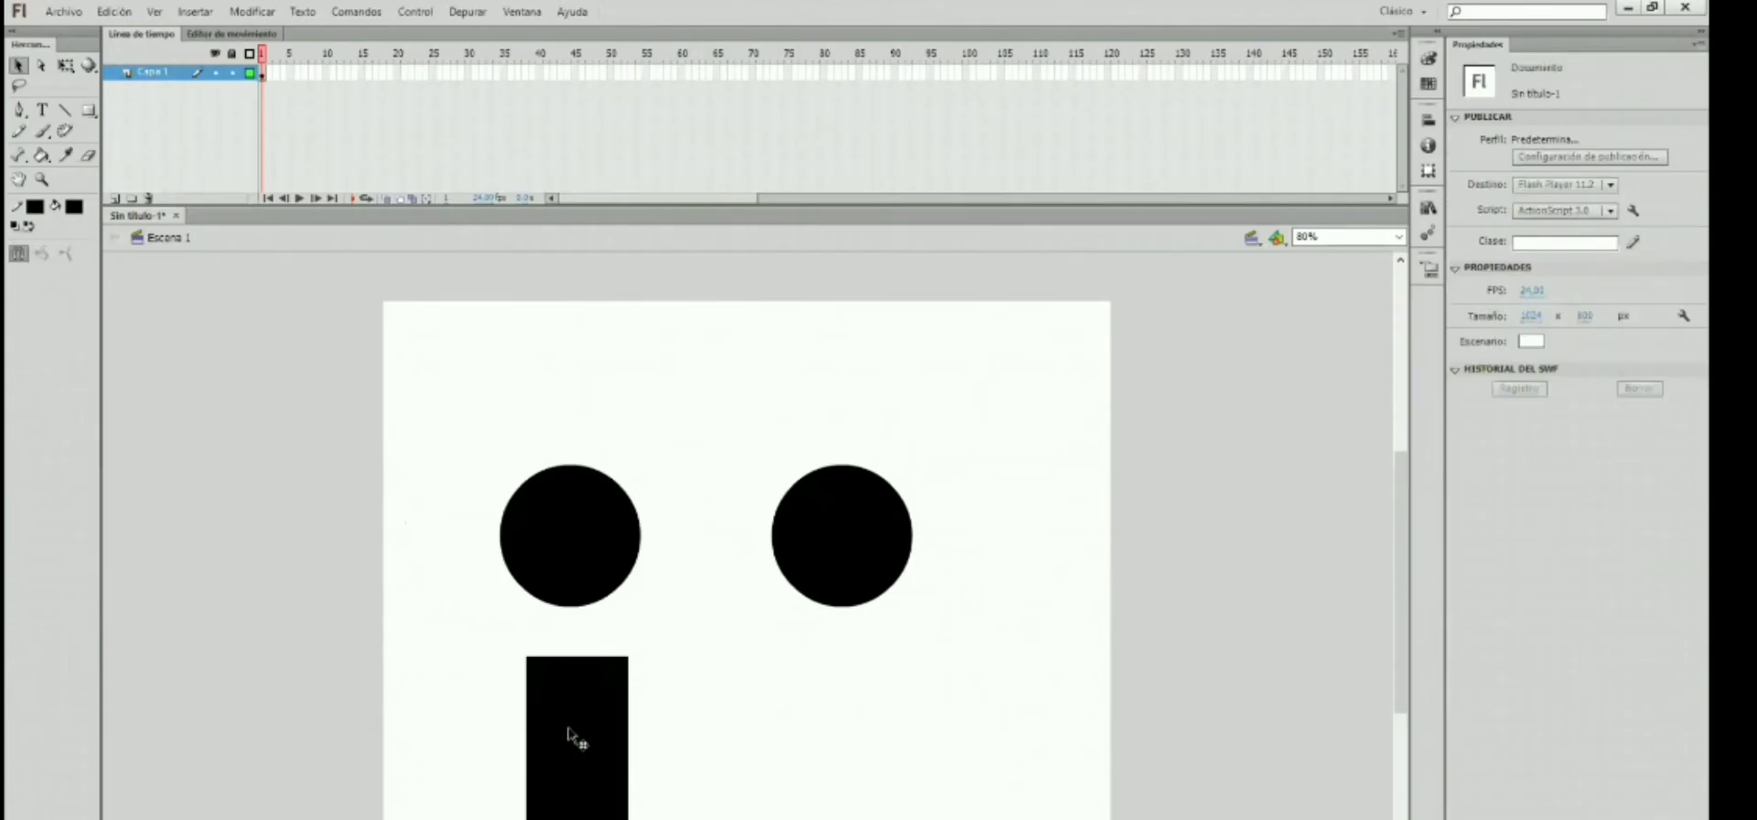
{"action": "left_click", "coordinate": [593, 764]}
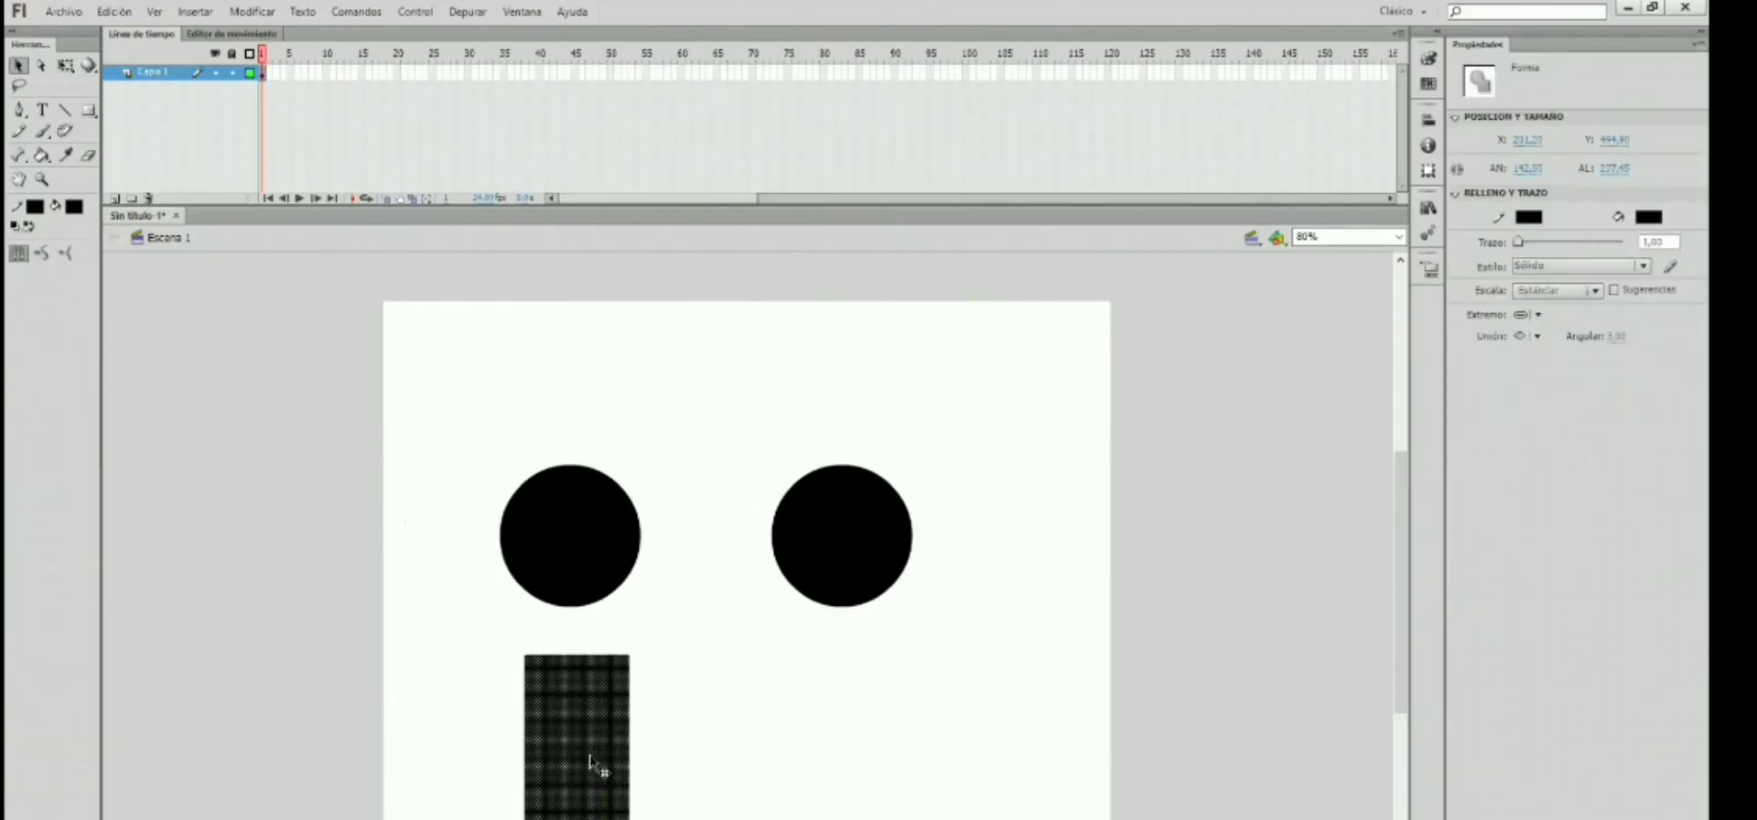
{"action": "key", "text": "ctrl+v"}
{"action": "left_click_drag", "start_coordinate": [724, 604], "coordinate": [829, 771]}
{"action": "left_click", "coordinate": [600, 410]}
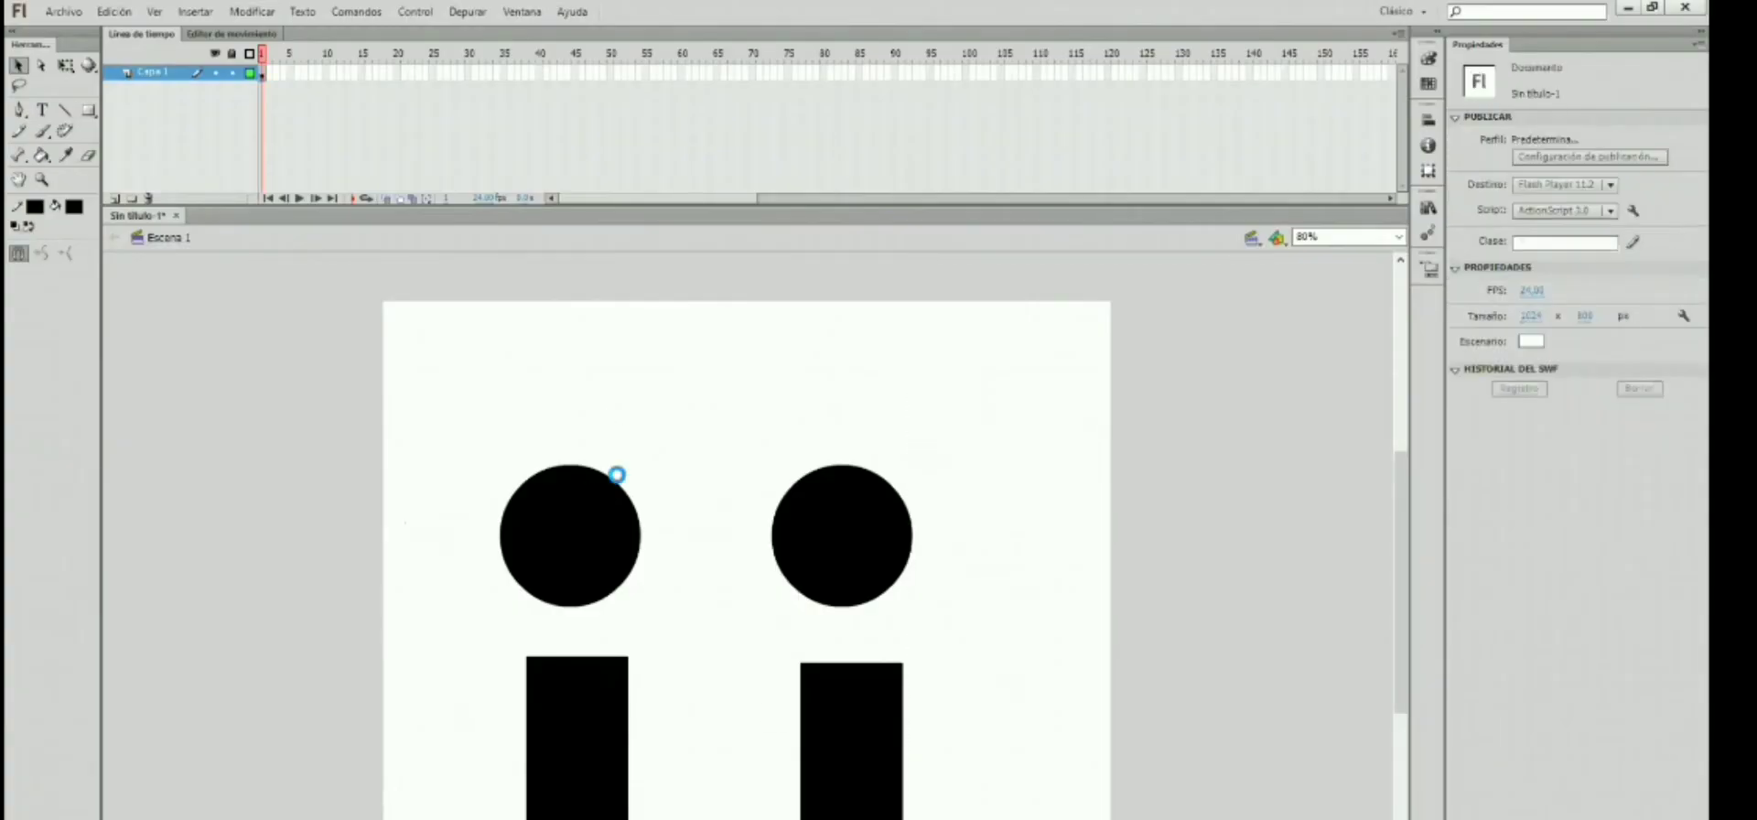
Step: Delete the fills of the left circle and left rectangle, keeping only their outlines
{"action": "left_click", "coordinate": [573, 537]}
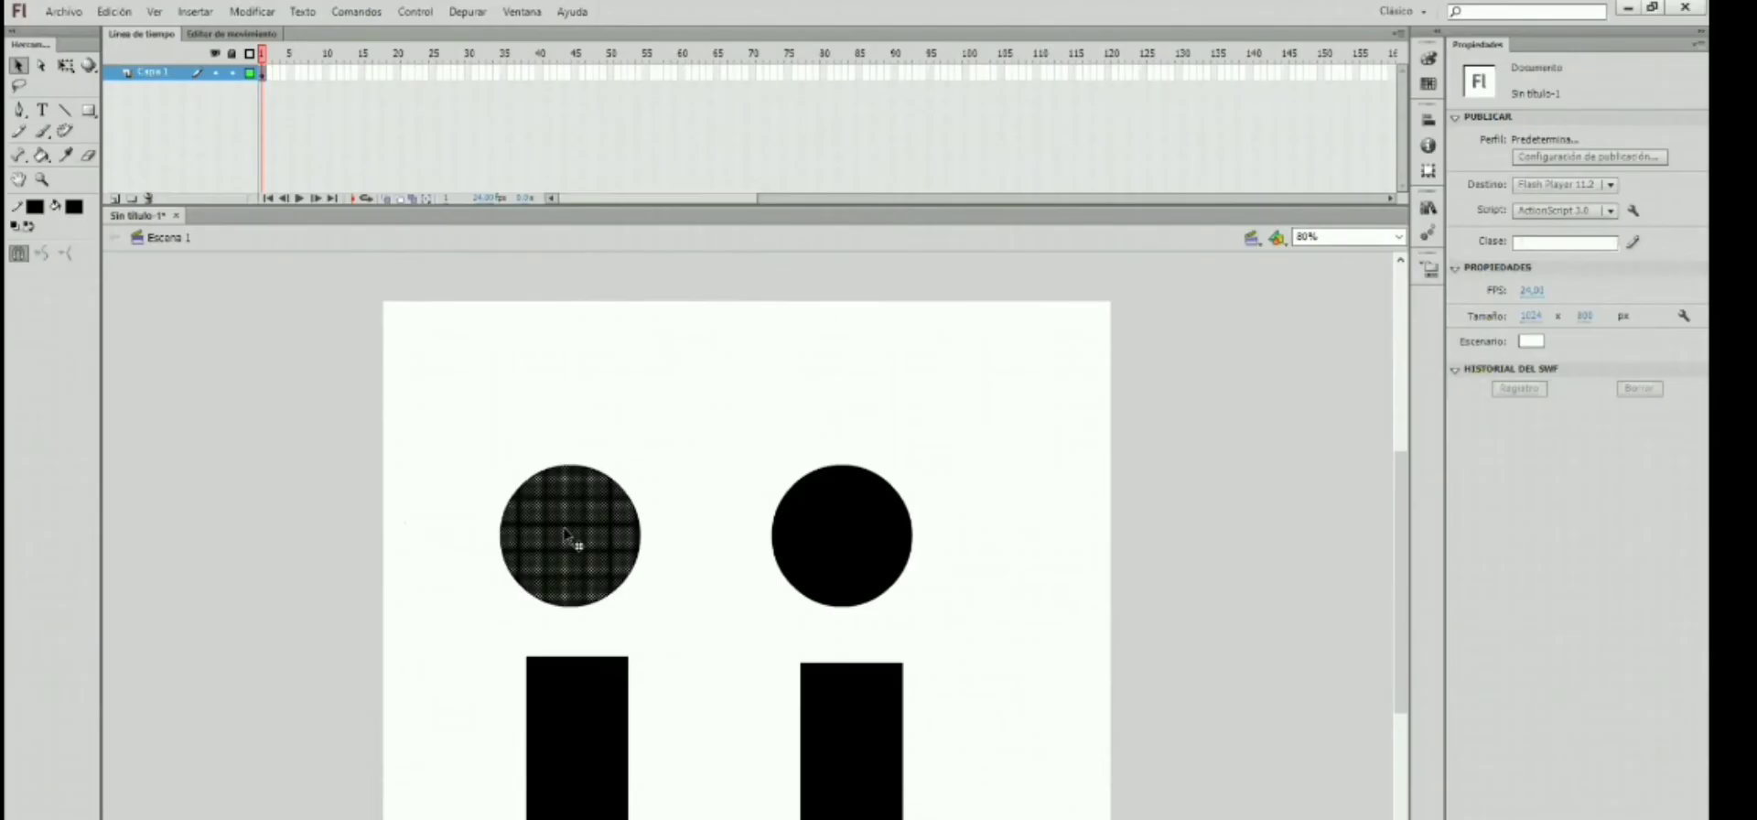
{"action": "key", "text": "Delete"}
{"action": "left_click", "coordinate": [569, 757]}
{"action": "key", "text": "Delete"}
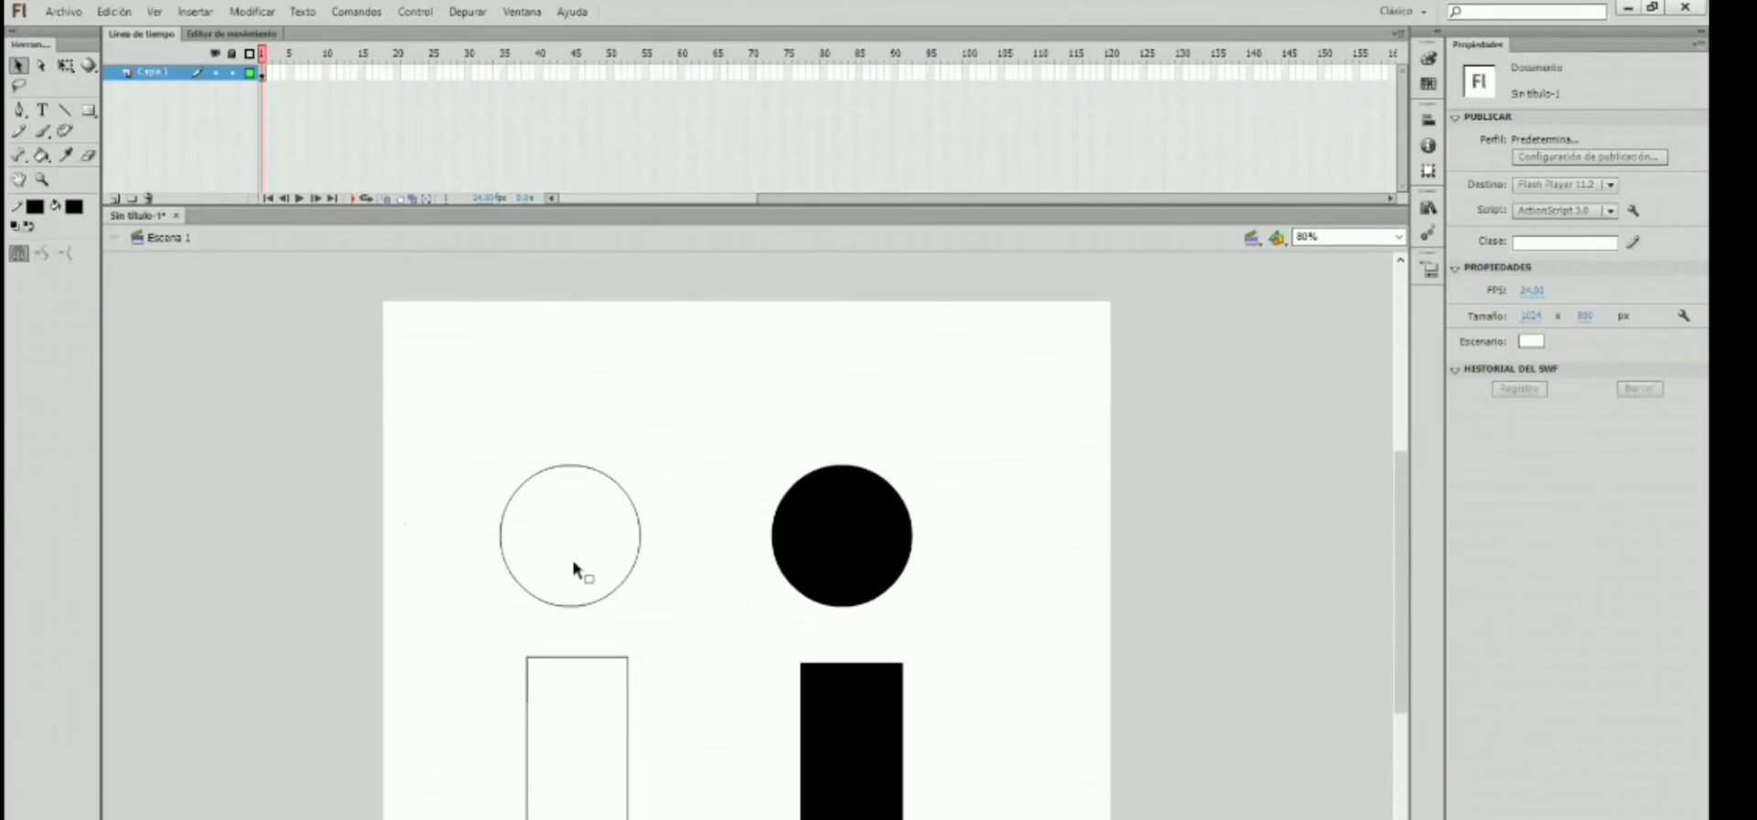
Step: Insert a new layer above Capa 1
{"action": "right_click", "coordinate": [163, 73]}
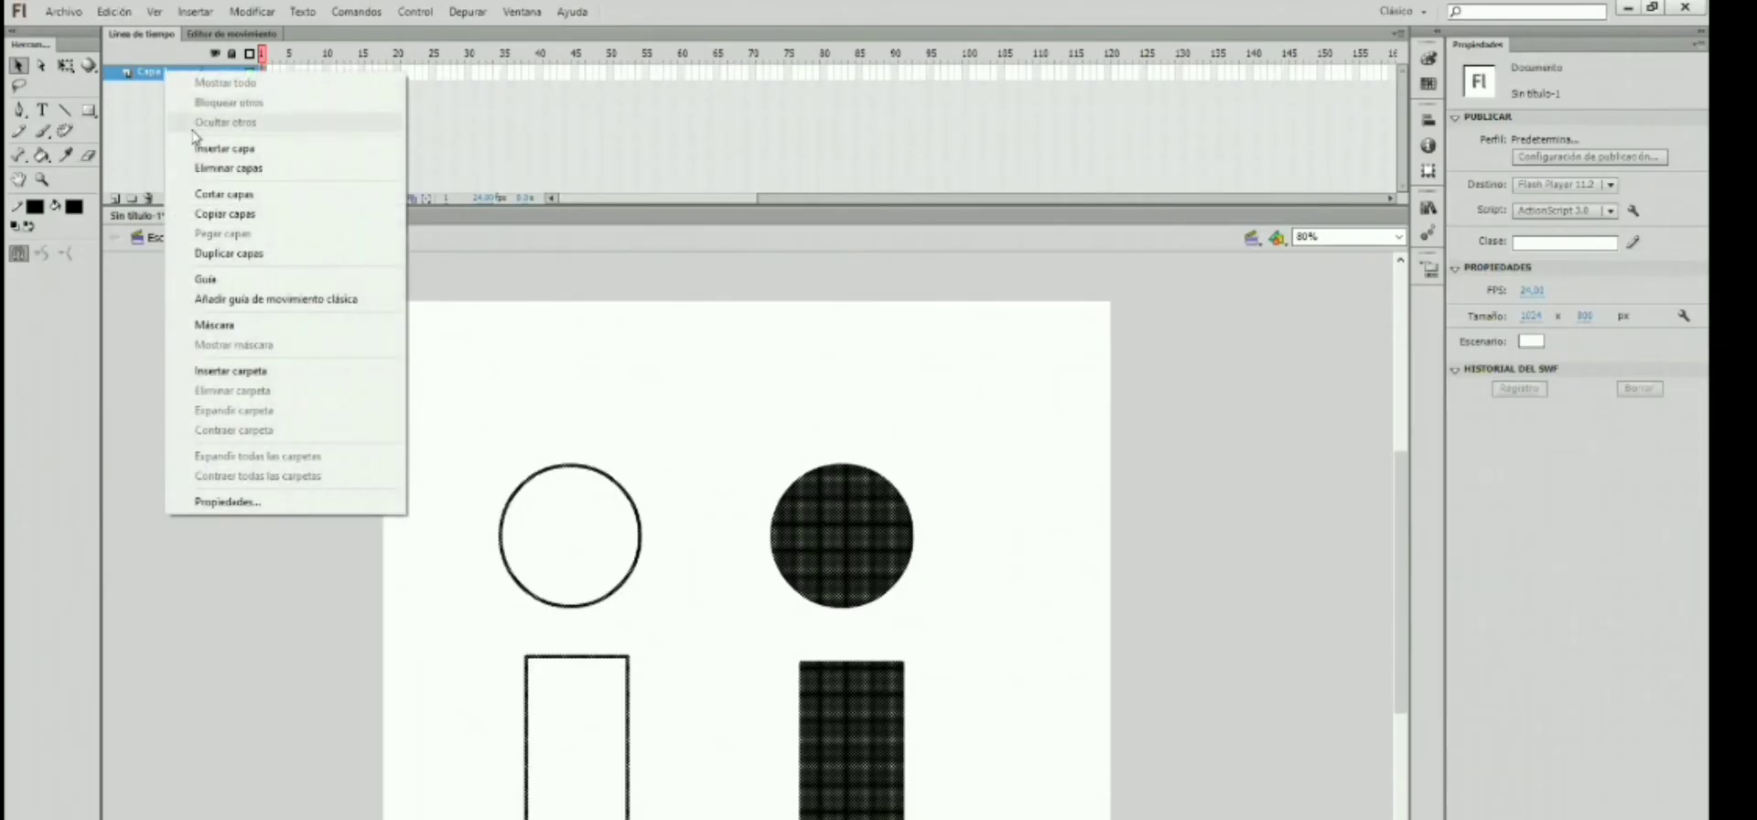
{"action": "left_click", "coordinate": [150, 117]}
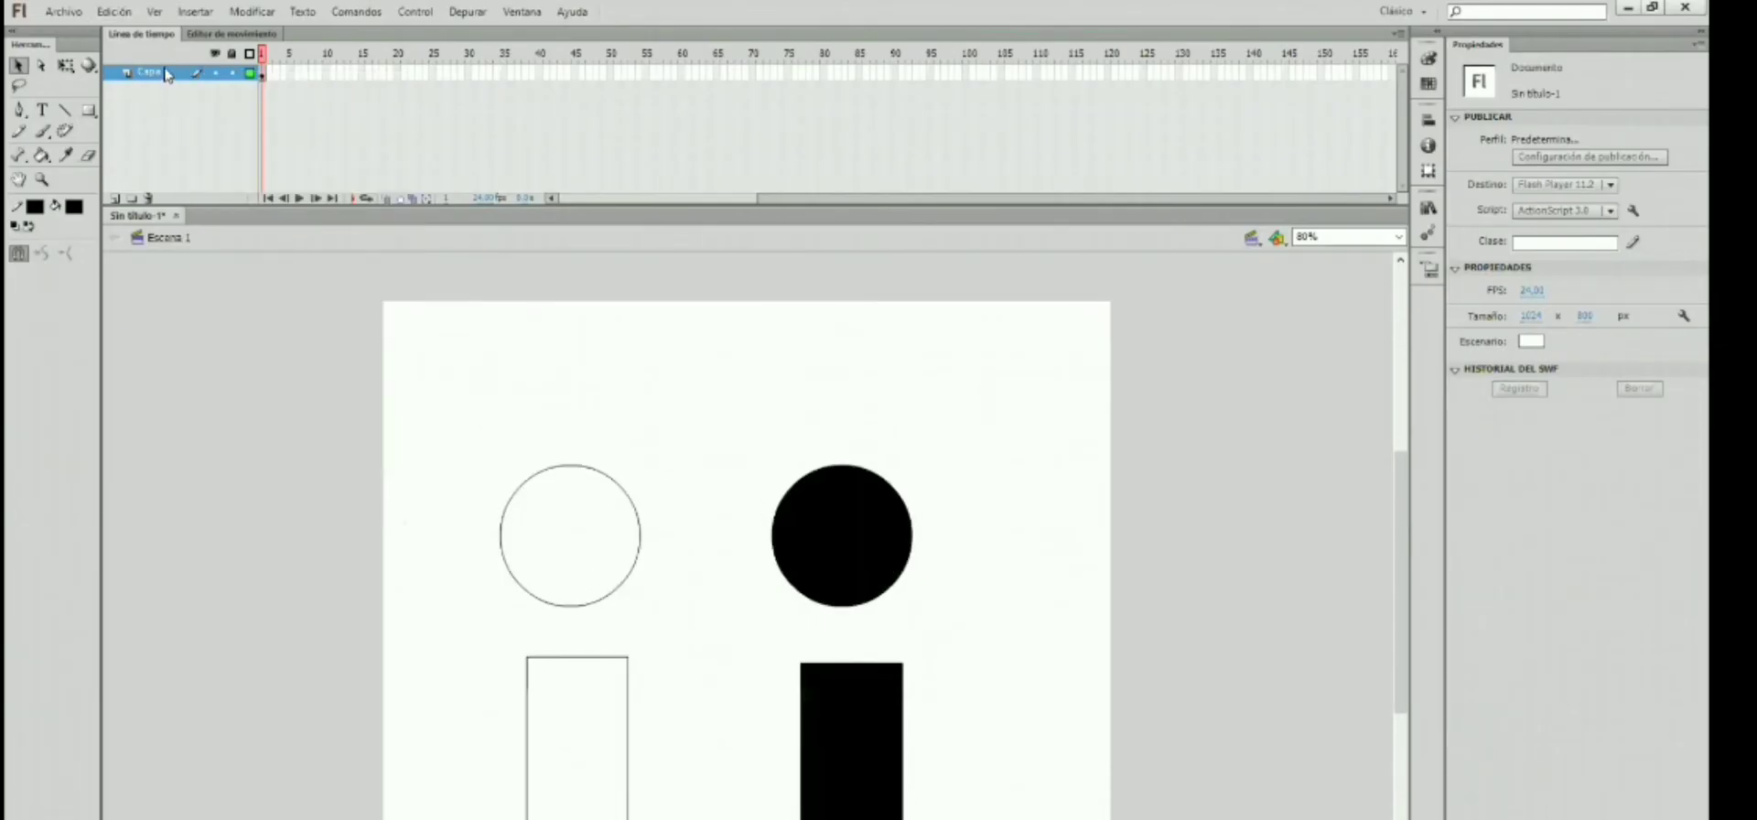
{"action": "right_click", "coordinate": [166, 75]}
{"action": "left_click", "coordinate": [242, 146]}
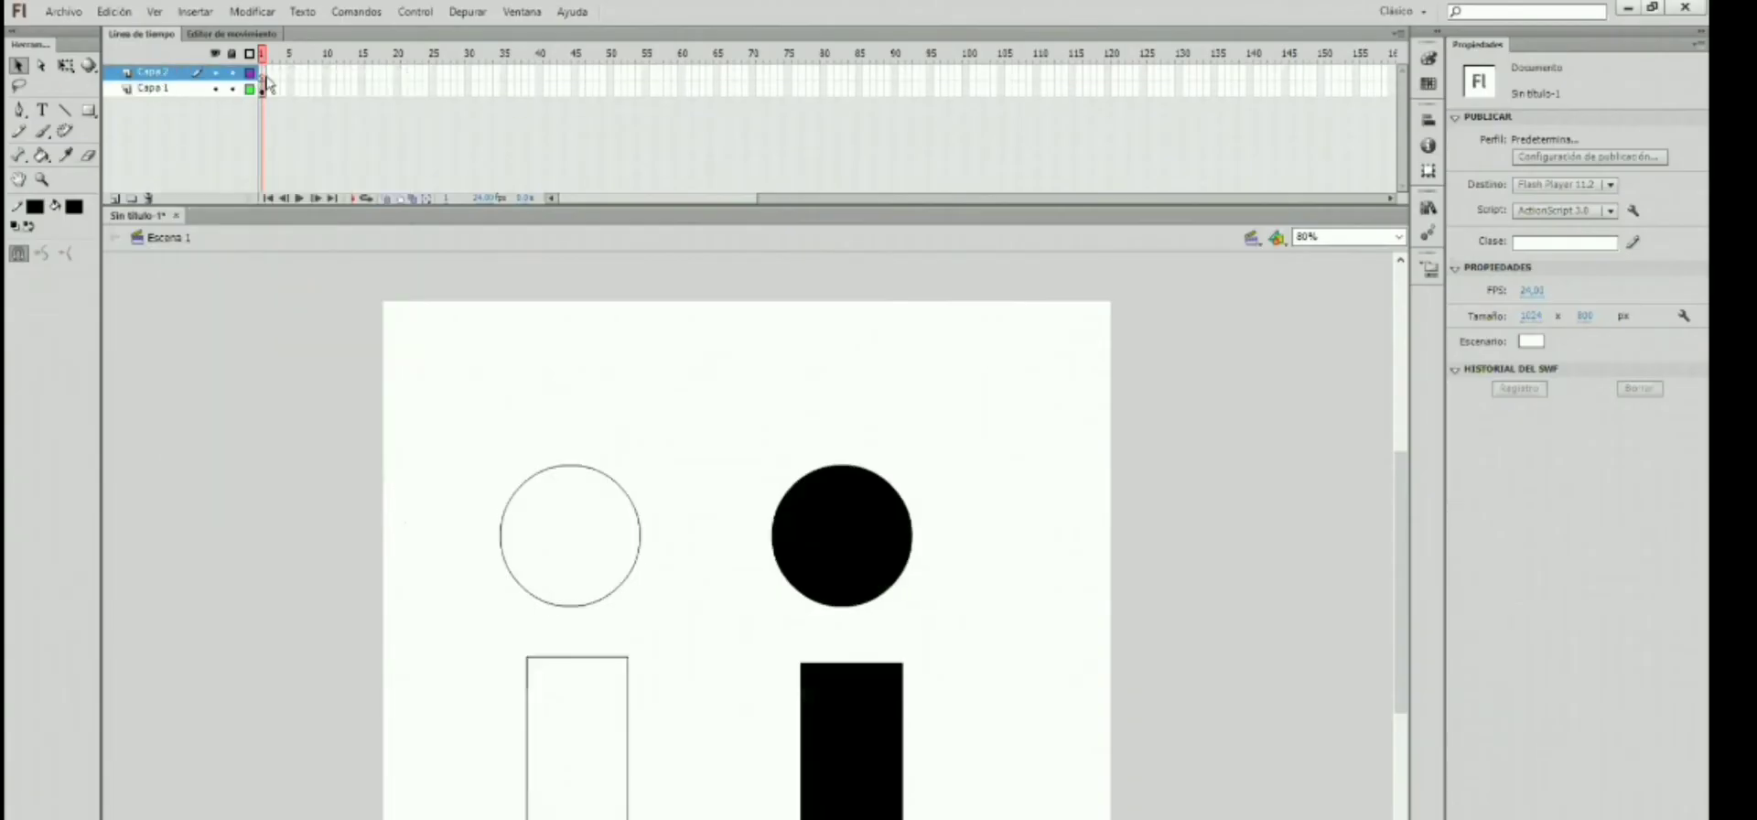
Step: Shift the left circle outline slightly up and move the whole rectangle outline up closer beneath it
{"action": "mouse_move", "coordinate": [540, 474]}
{"action": "left_mouse_down"}
{"action": "mouse_move", "coordinate": [523, 463]}
{"action": "mouse_move", "coordinate": [540, 468]}
{"action": "left_mouse_up"}
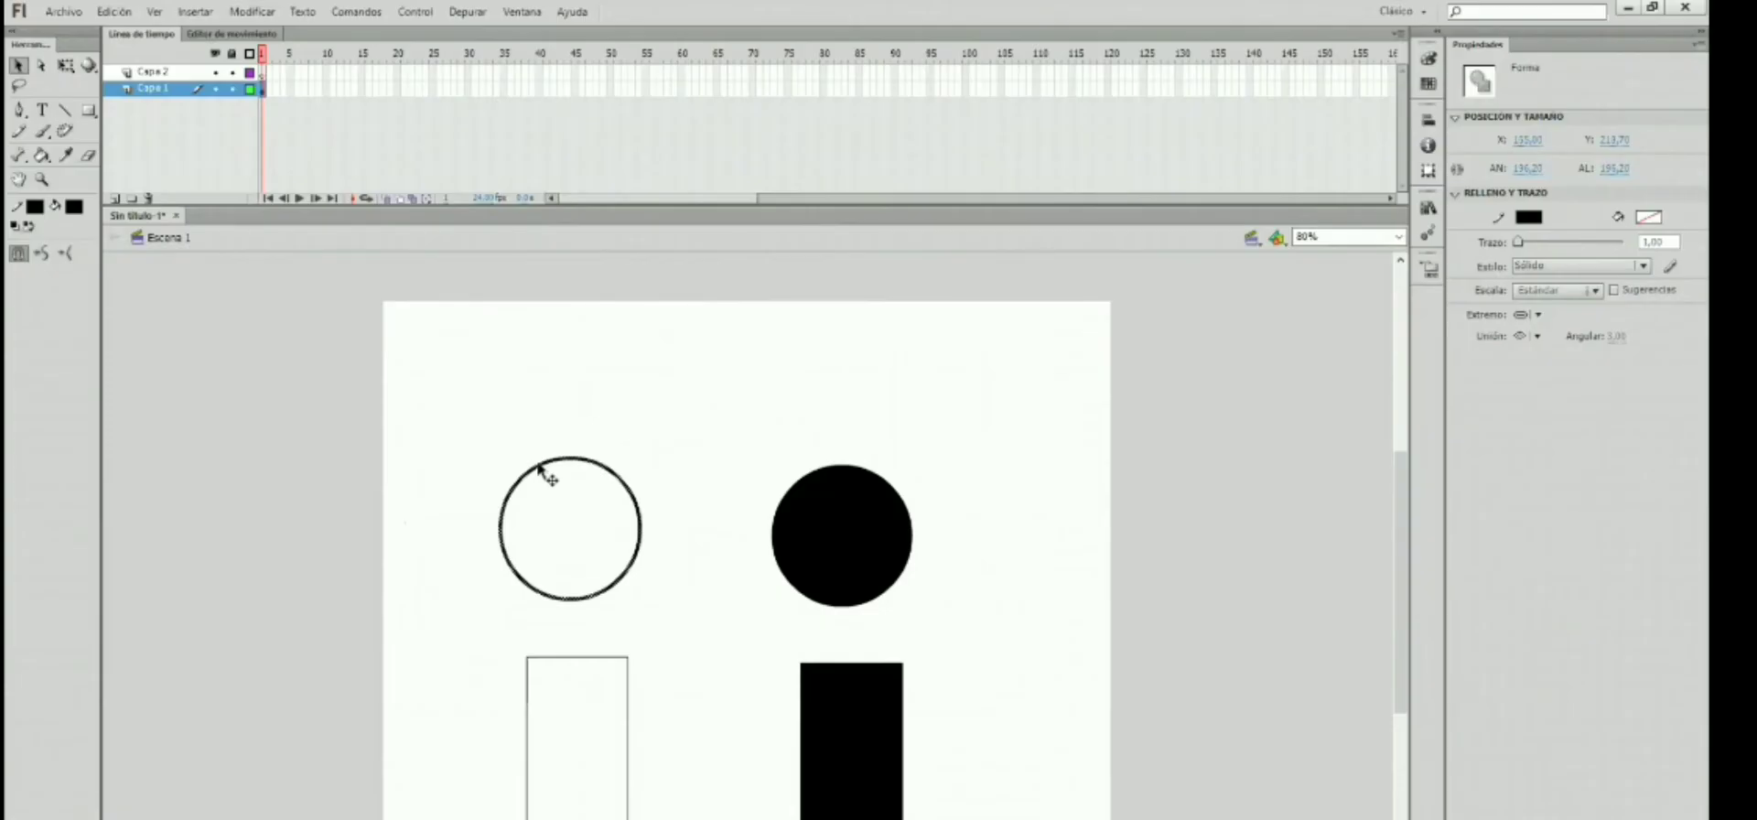
{"action": "left_click", "coordinate": [559, 659]}
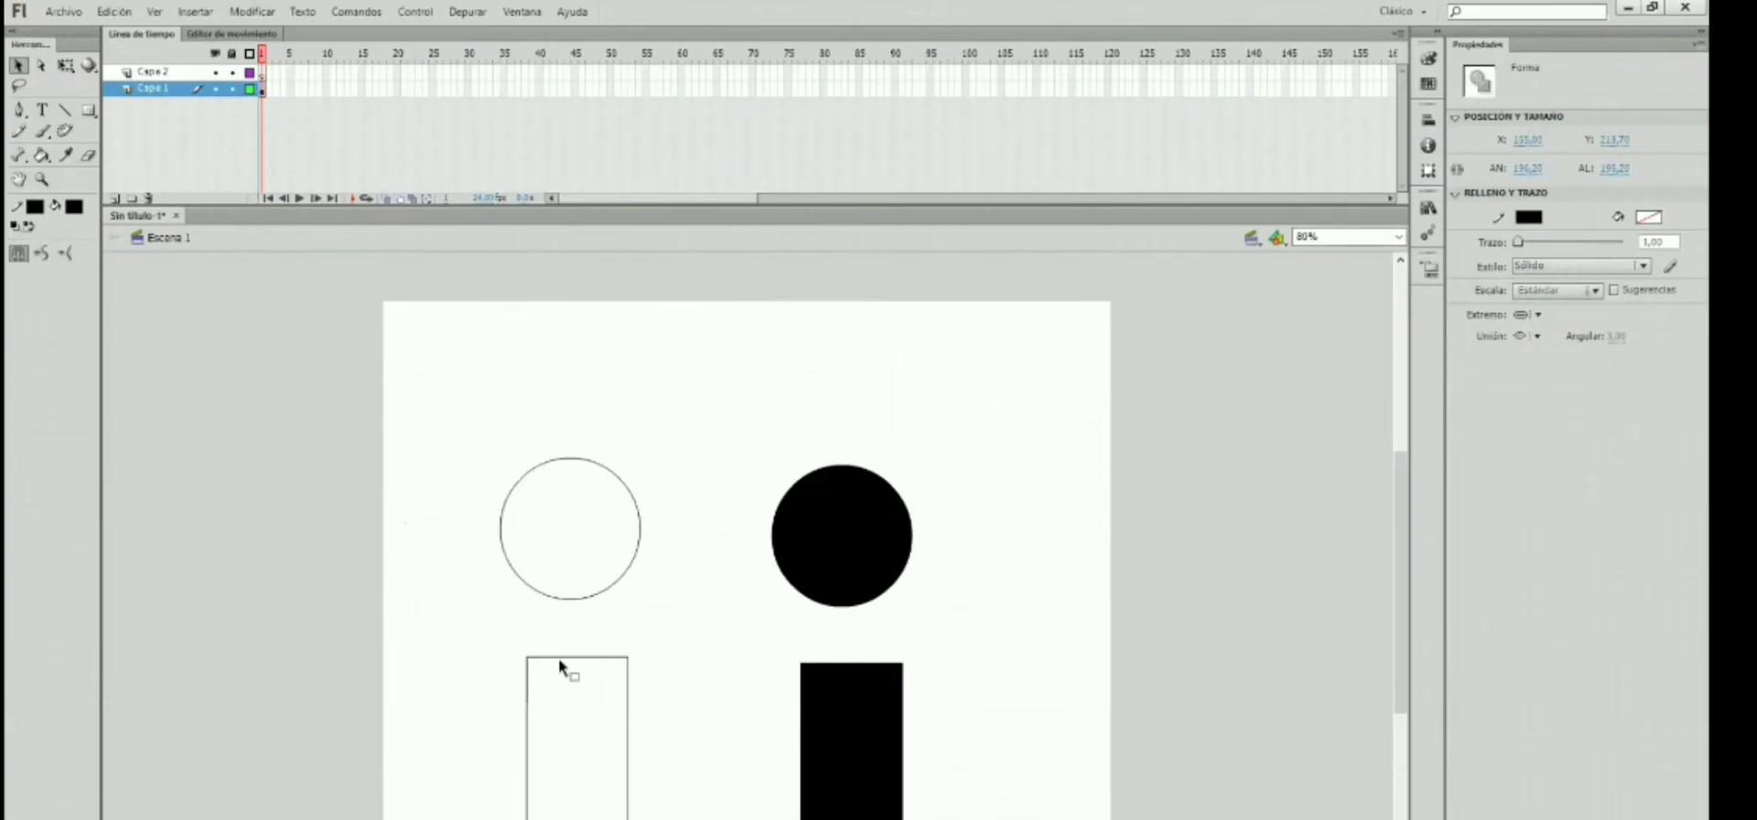
{"action": "double_click", "coordinate": [566, 656]}
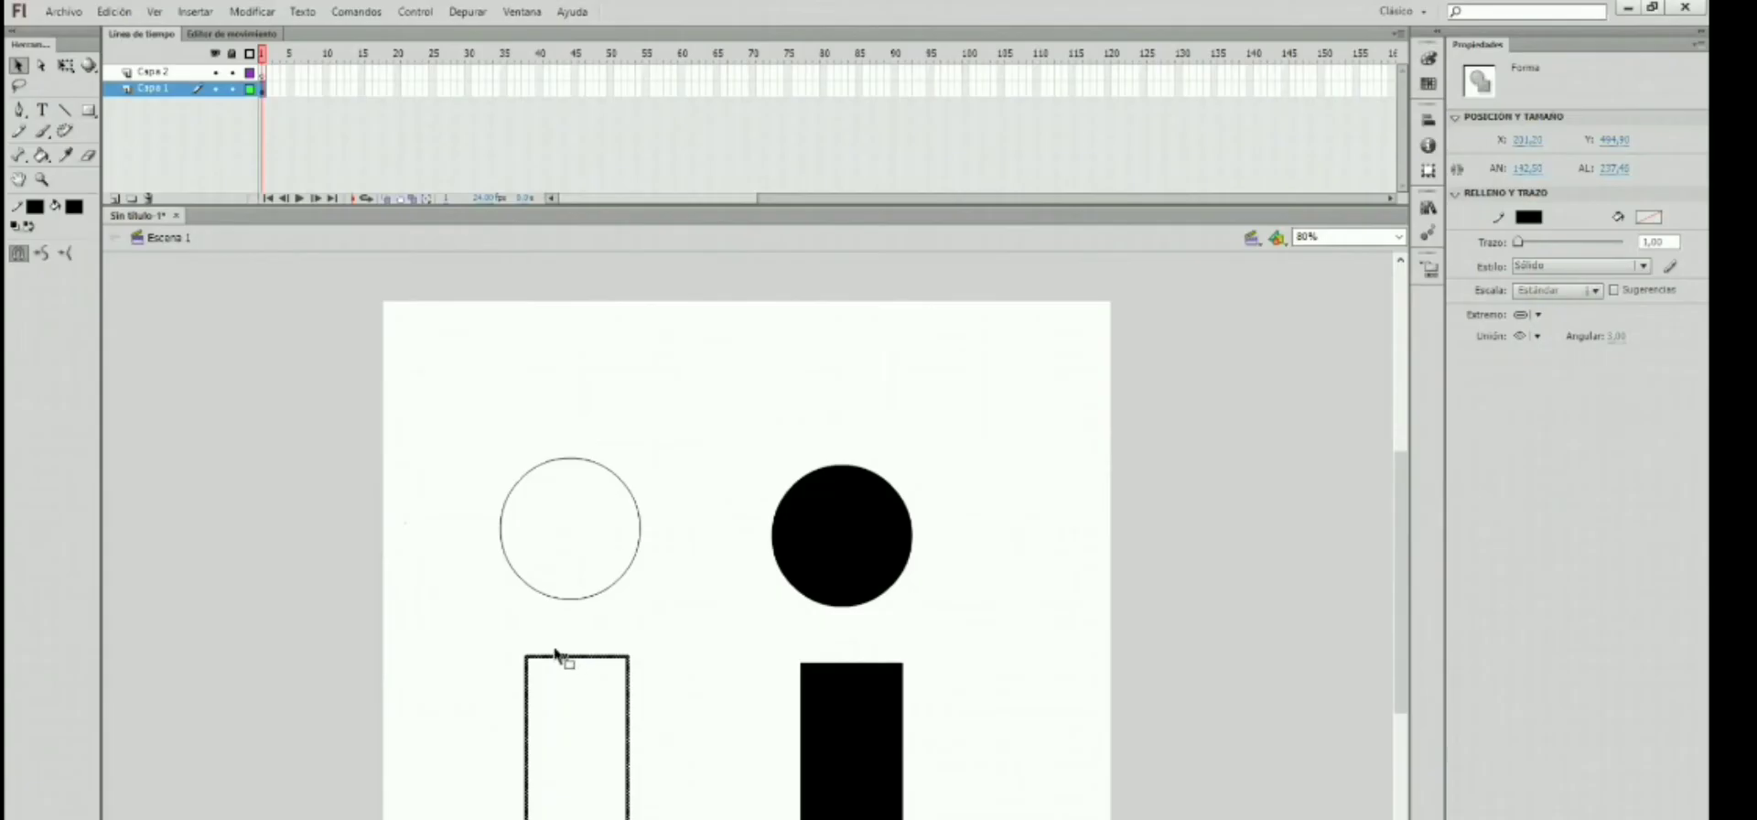
{"action": "left_click", "coordinate": [561, 667]}
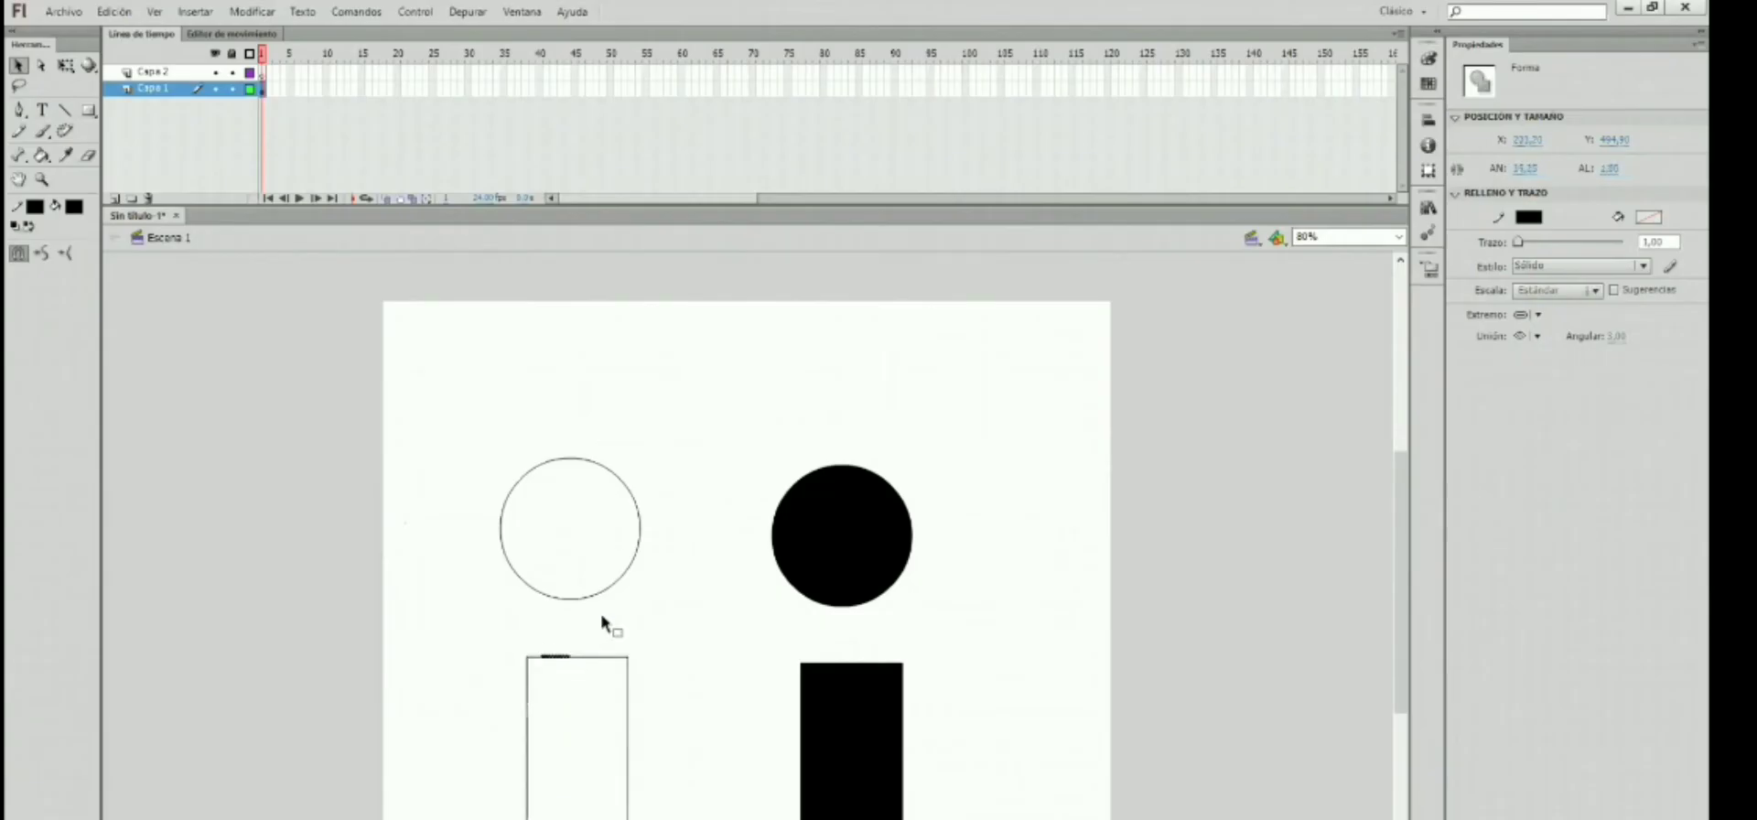
{"action": "left_click", "coordinate": [581, 658]}
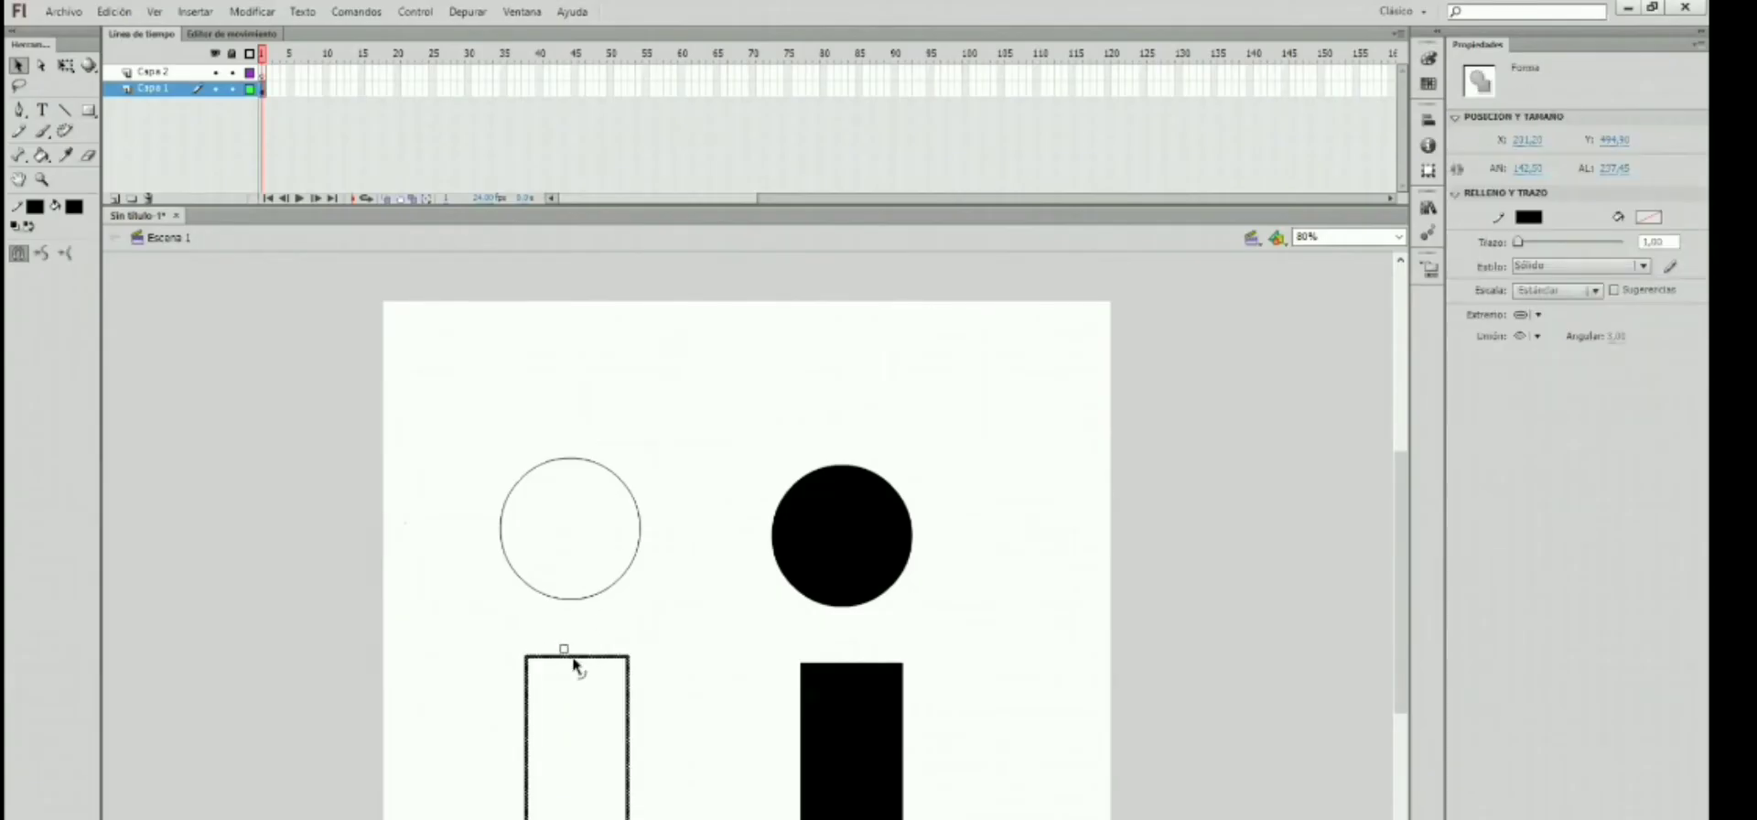
{"action": "left_click", "coordinate": [605, 651]}
{"action": "left_click", "coordinate": [593, 658]}
{"action": "left_click_drag", "start_coordinate": [586, 657], "coordinate": [580, 635]}
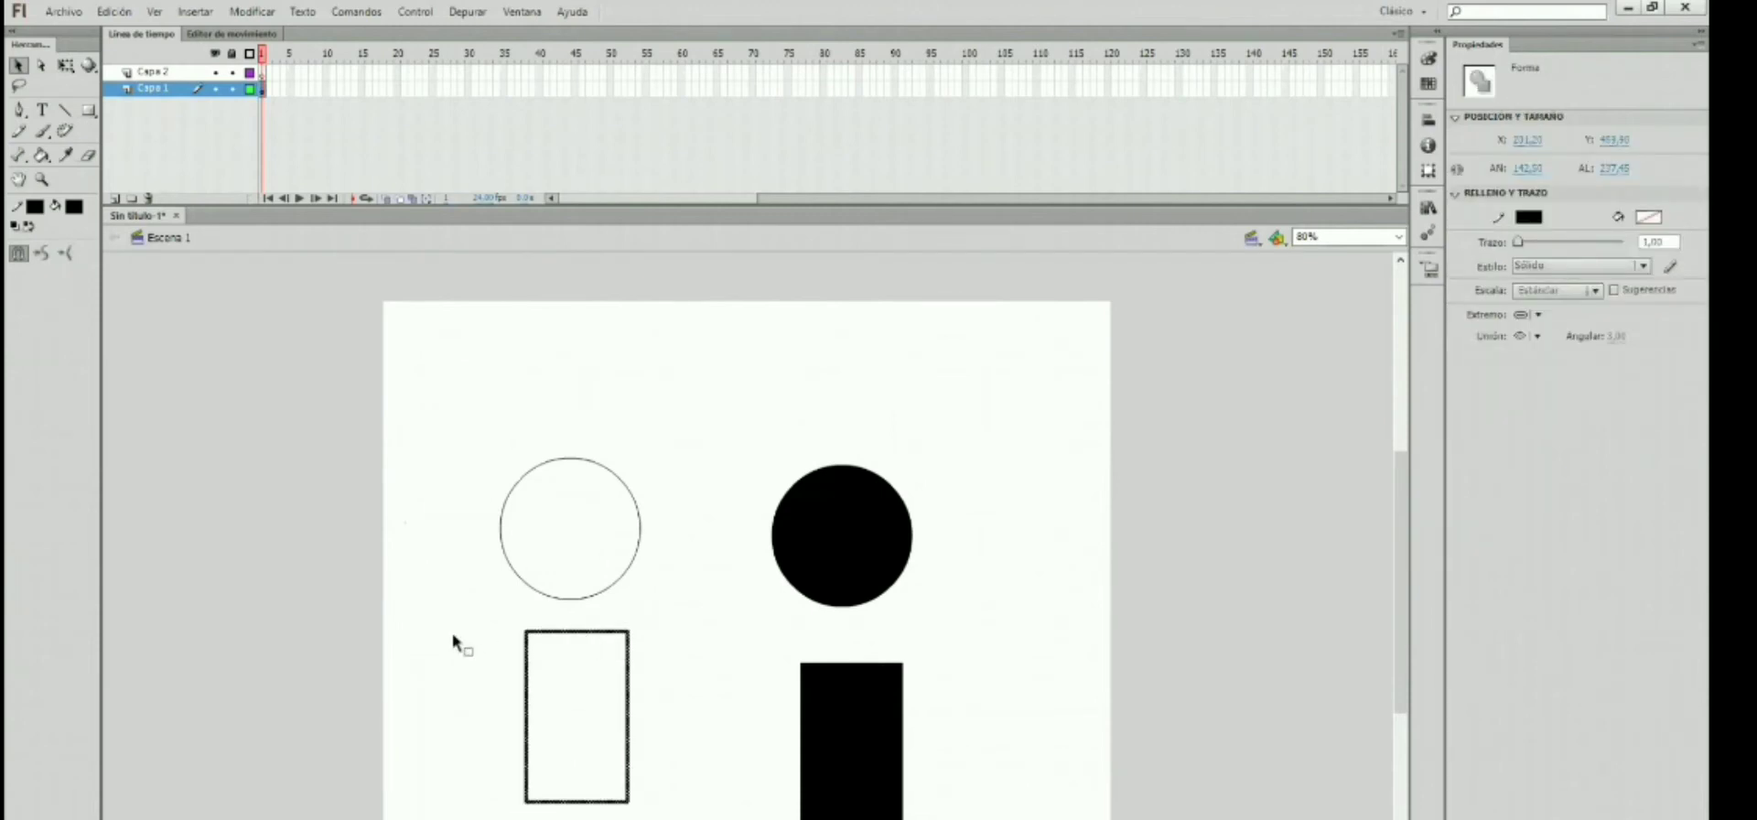
{"action": "left_click", "coordinate": [628, 604]}
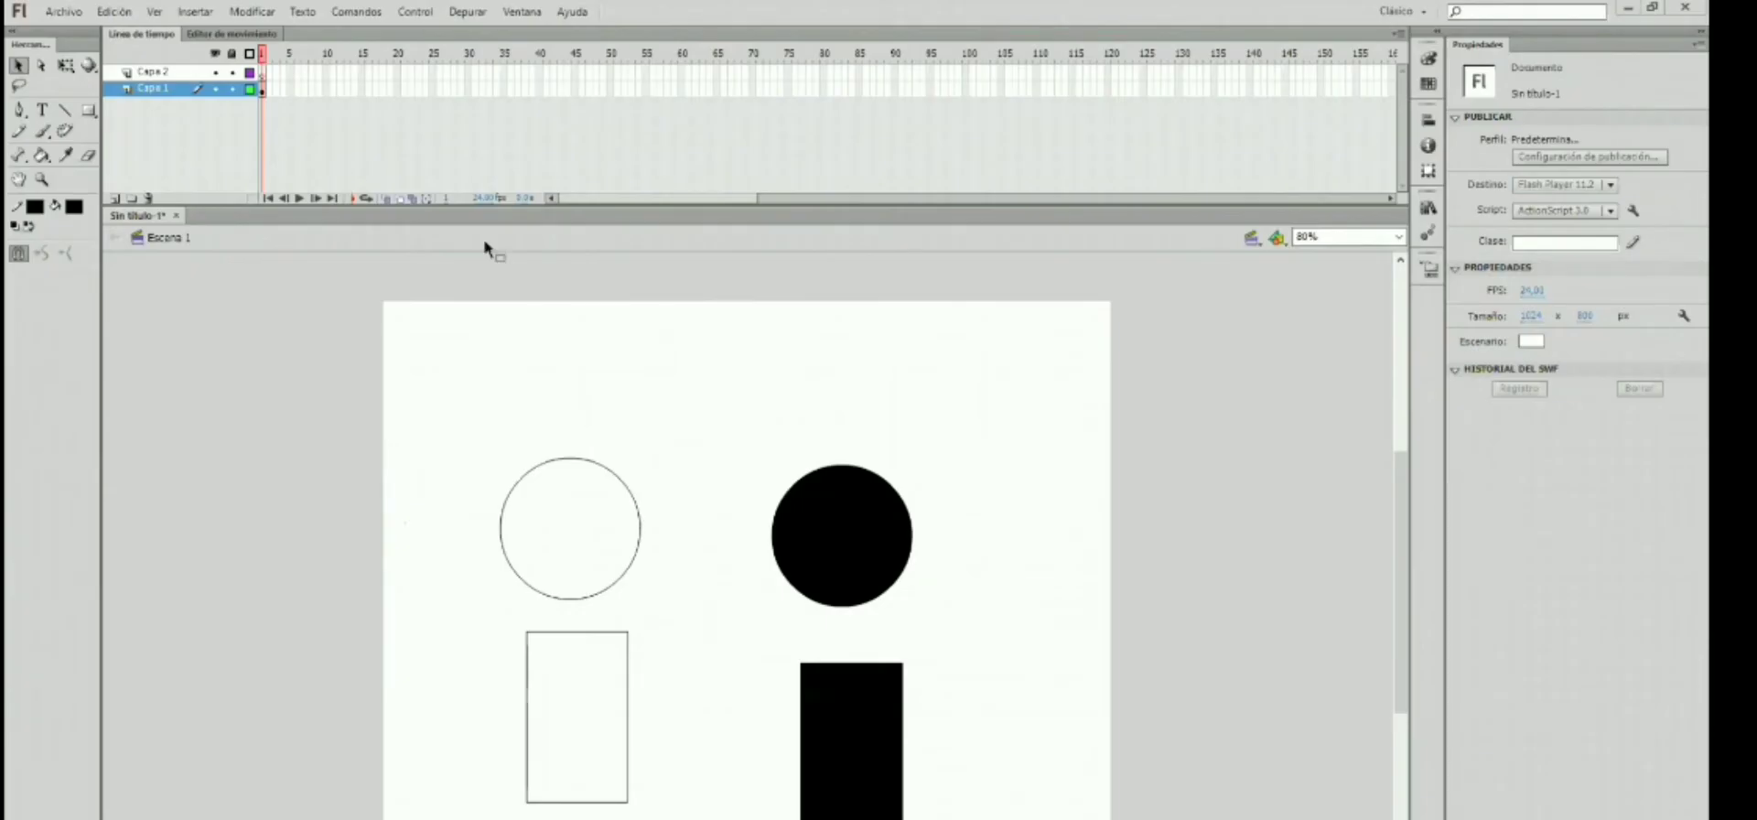
Step: Select frame 1 of Capa 1 and its shapes to examine what the keyframe holds, clearing the selection at the end
{"action": "left_click", "coordinate": [264, 87]}
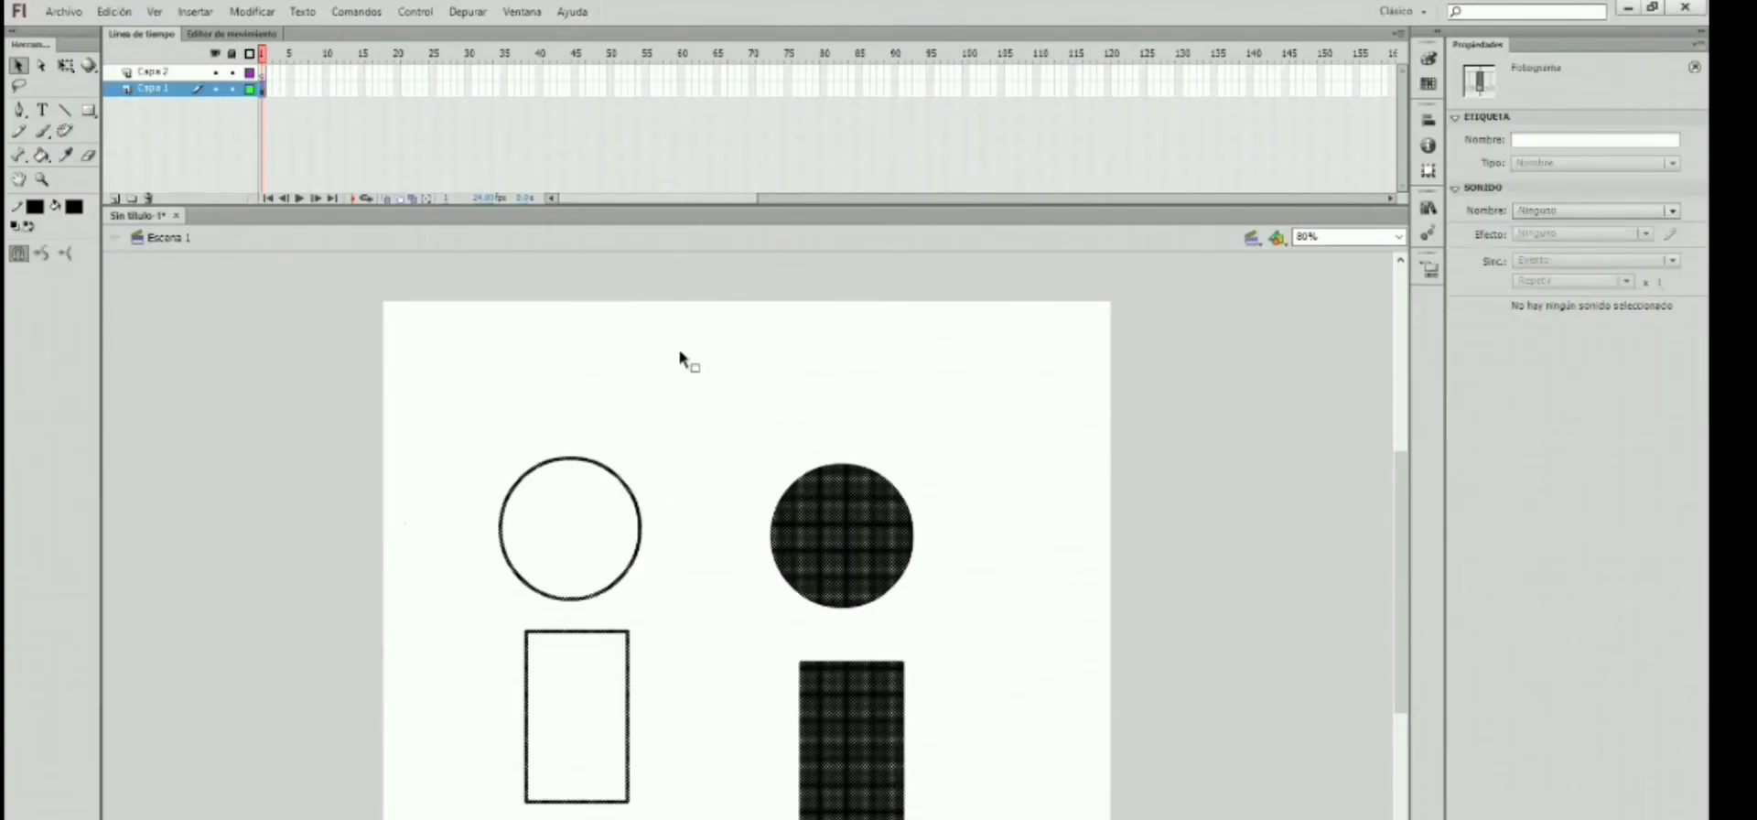
{"action": "left_click", "coordinate": [680, 357]}
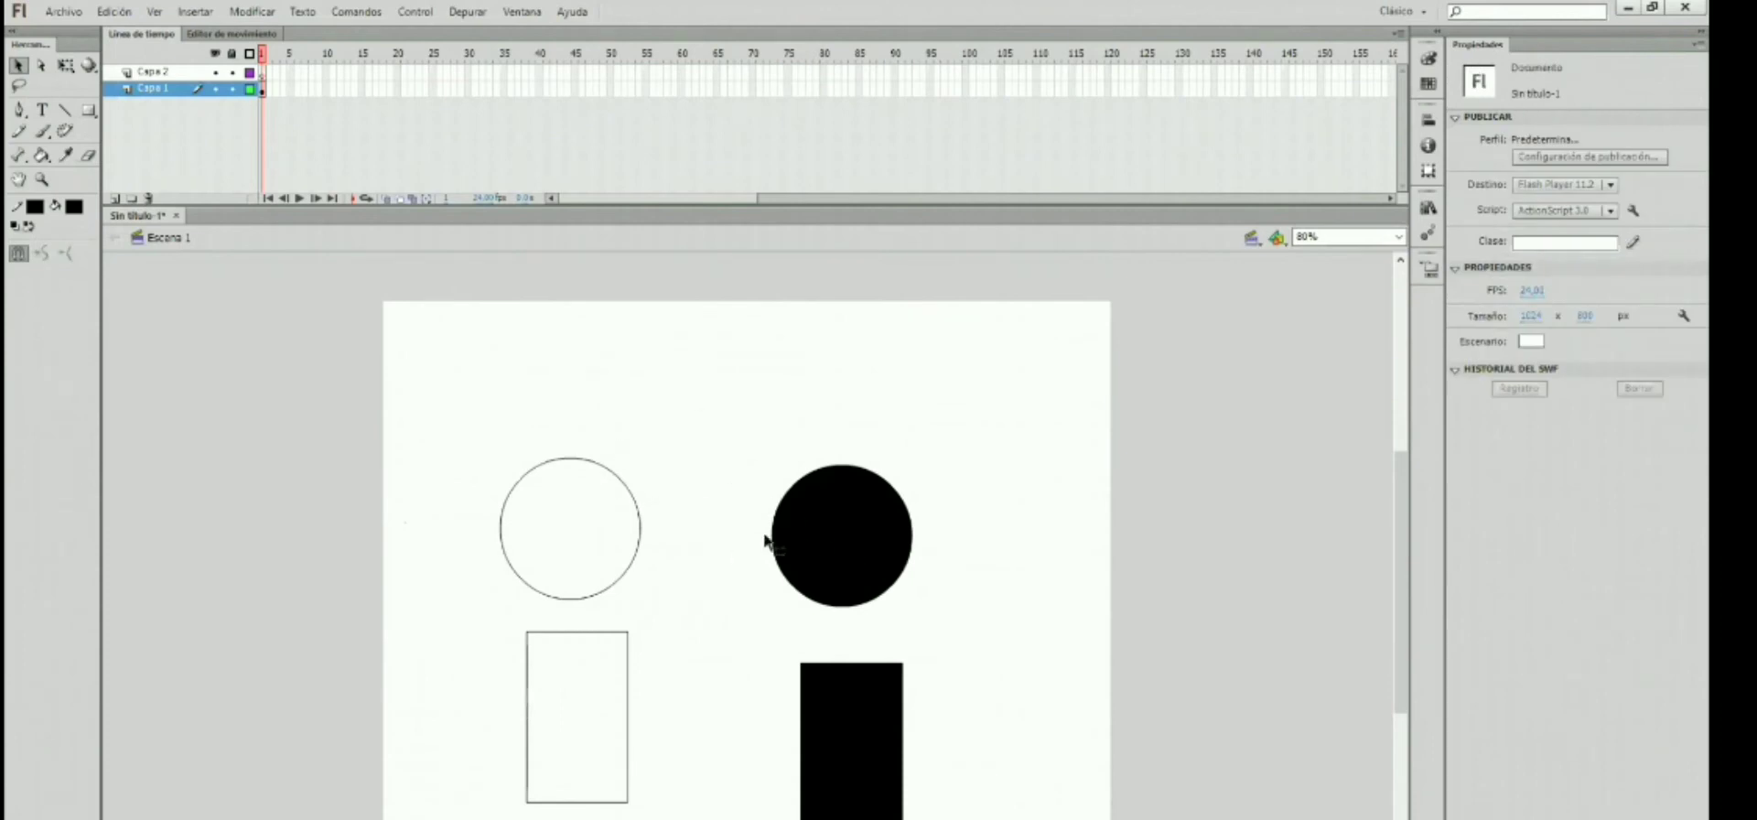
{"action": "left_click", "coordinate": [827, 548]}
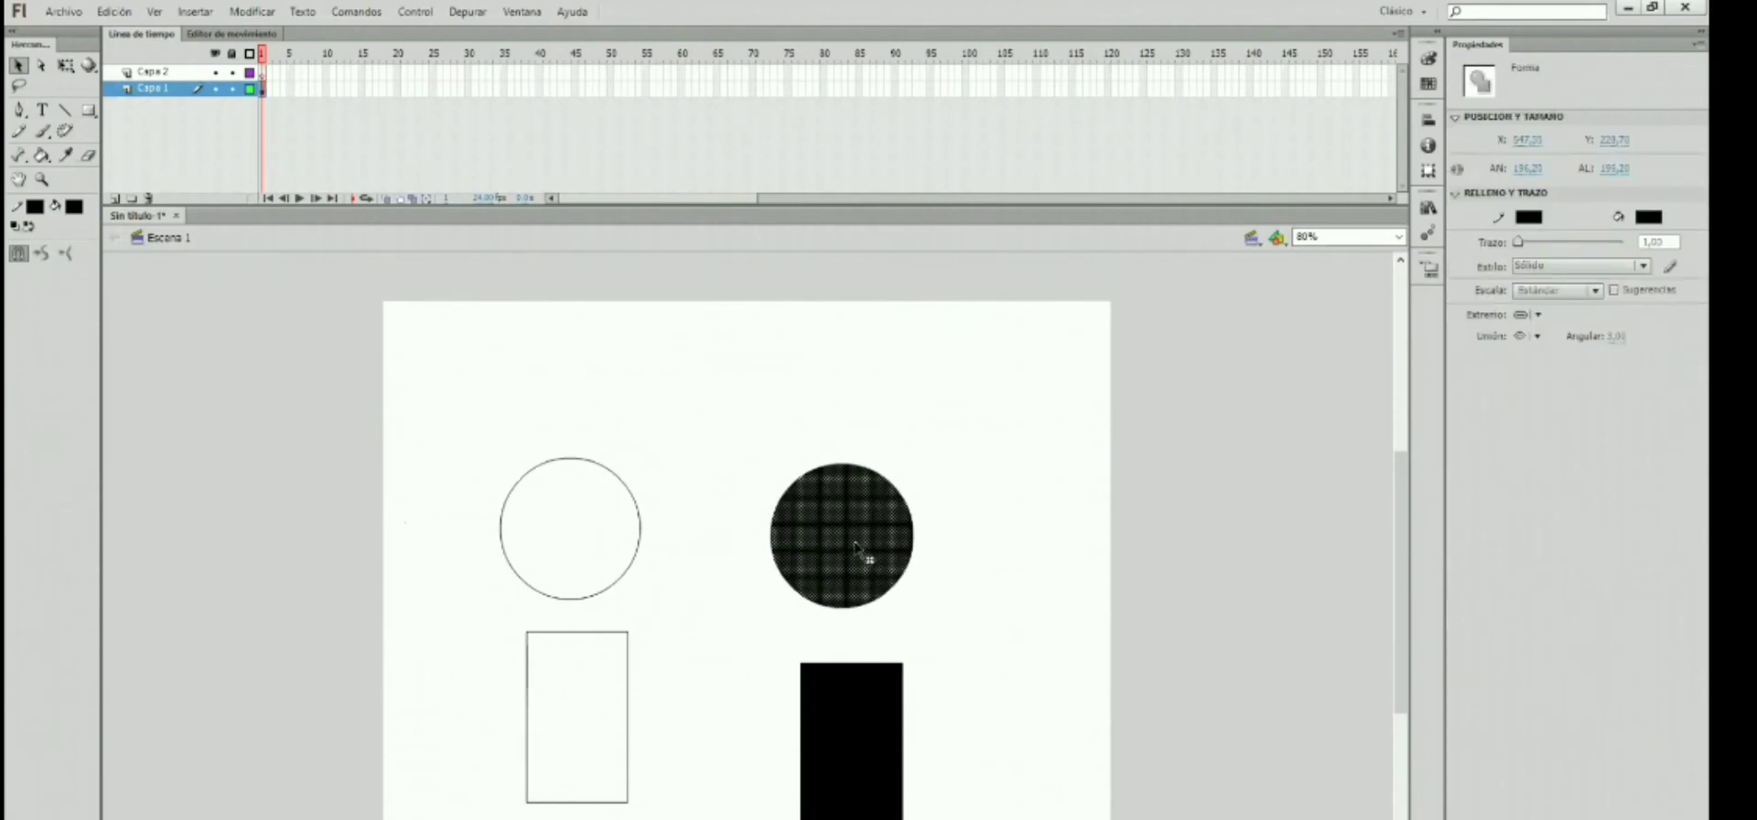
{"action": "left_click", "coordinate": [891, 589]}
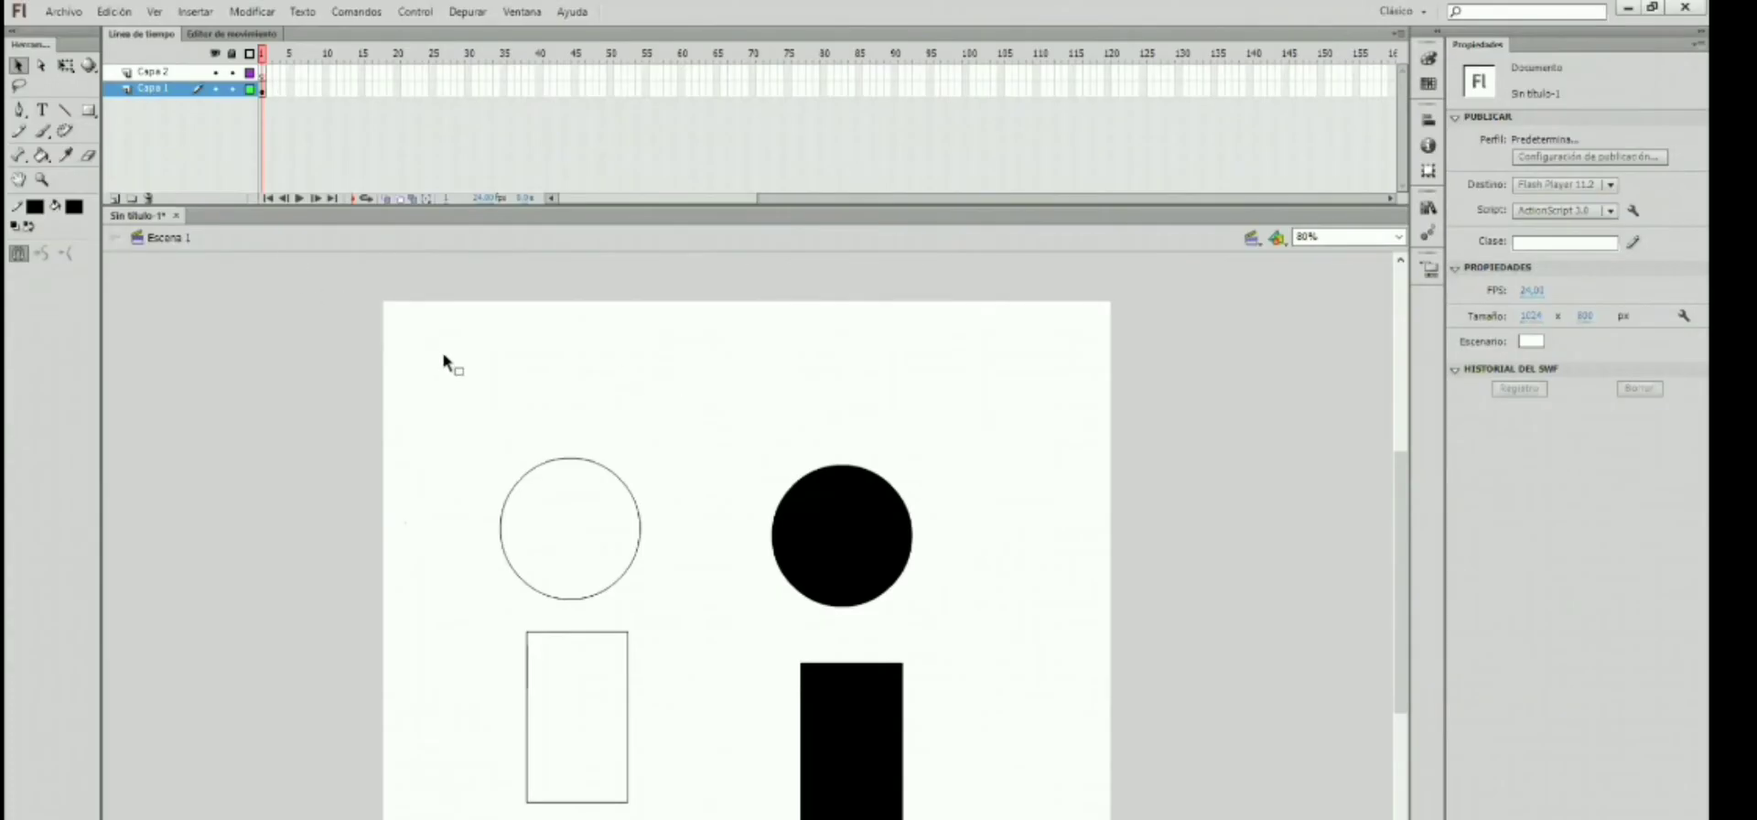
{"action": "left_click_drag", "start_coordinate": [431, 404], "coordinate": [961, 815]}
{"action": "left_click", "coordinate": [460, 393]}
Step: Toggle the visibility of Capa 1 and Capa 2 off and on to check which shapes each layer holds
{"action": "left_click", "coordinate": [216, 88]}
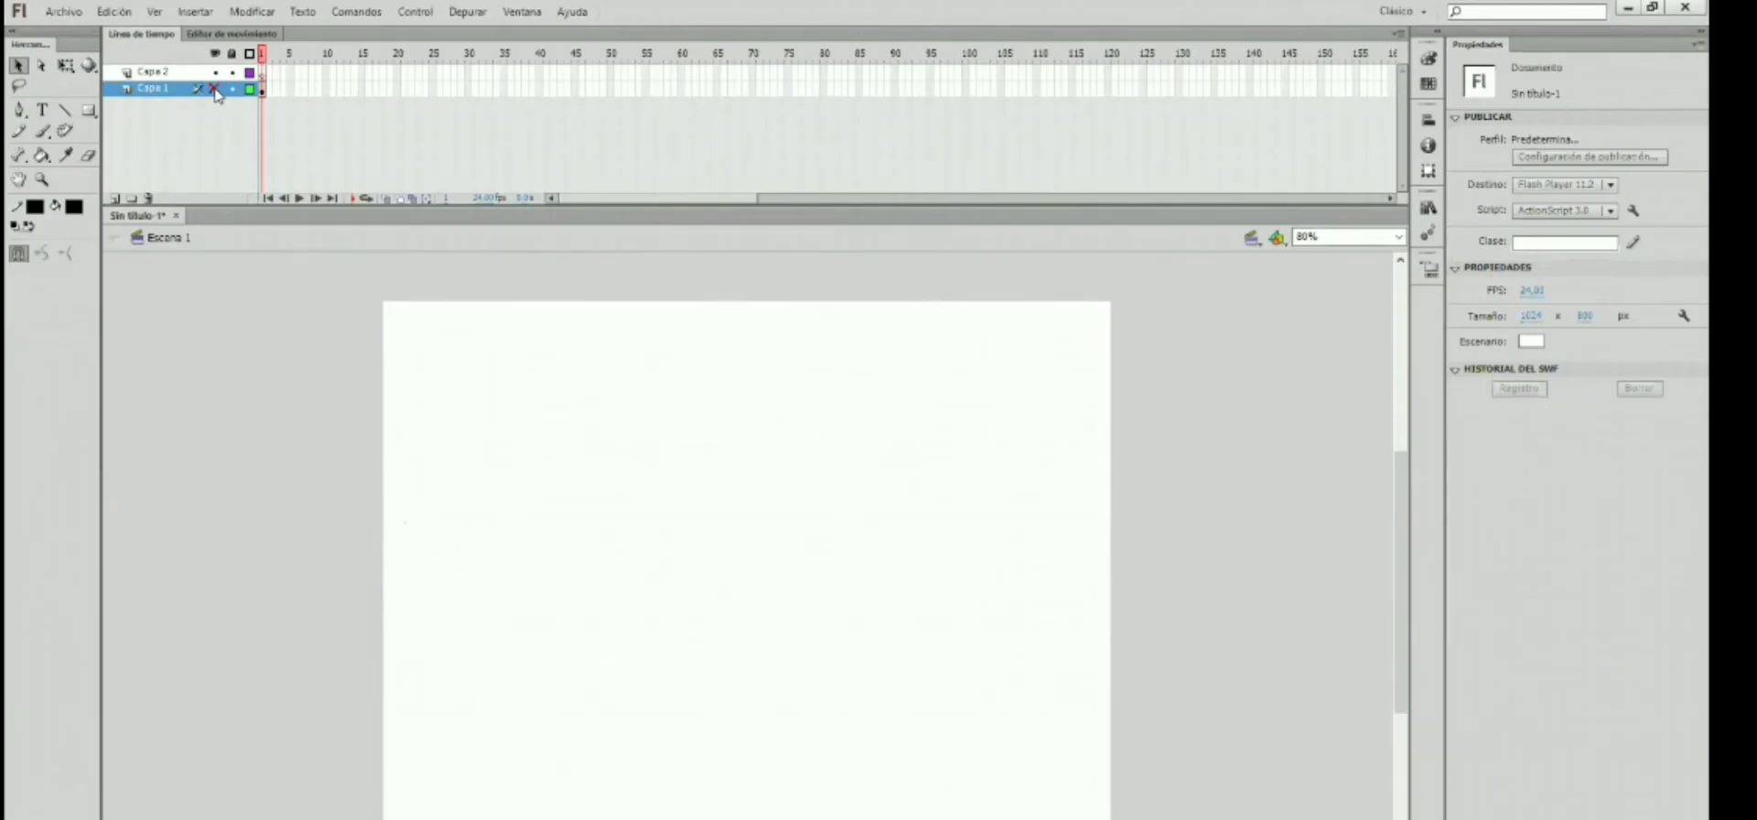
{"action": "left_click", "coordinate": [236, 75]}
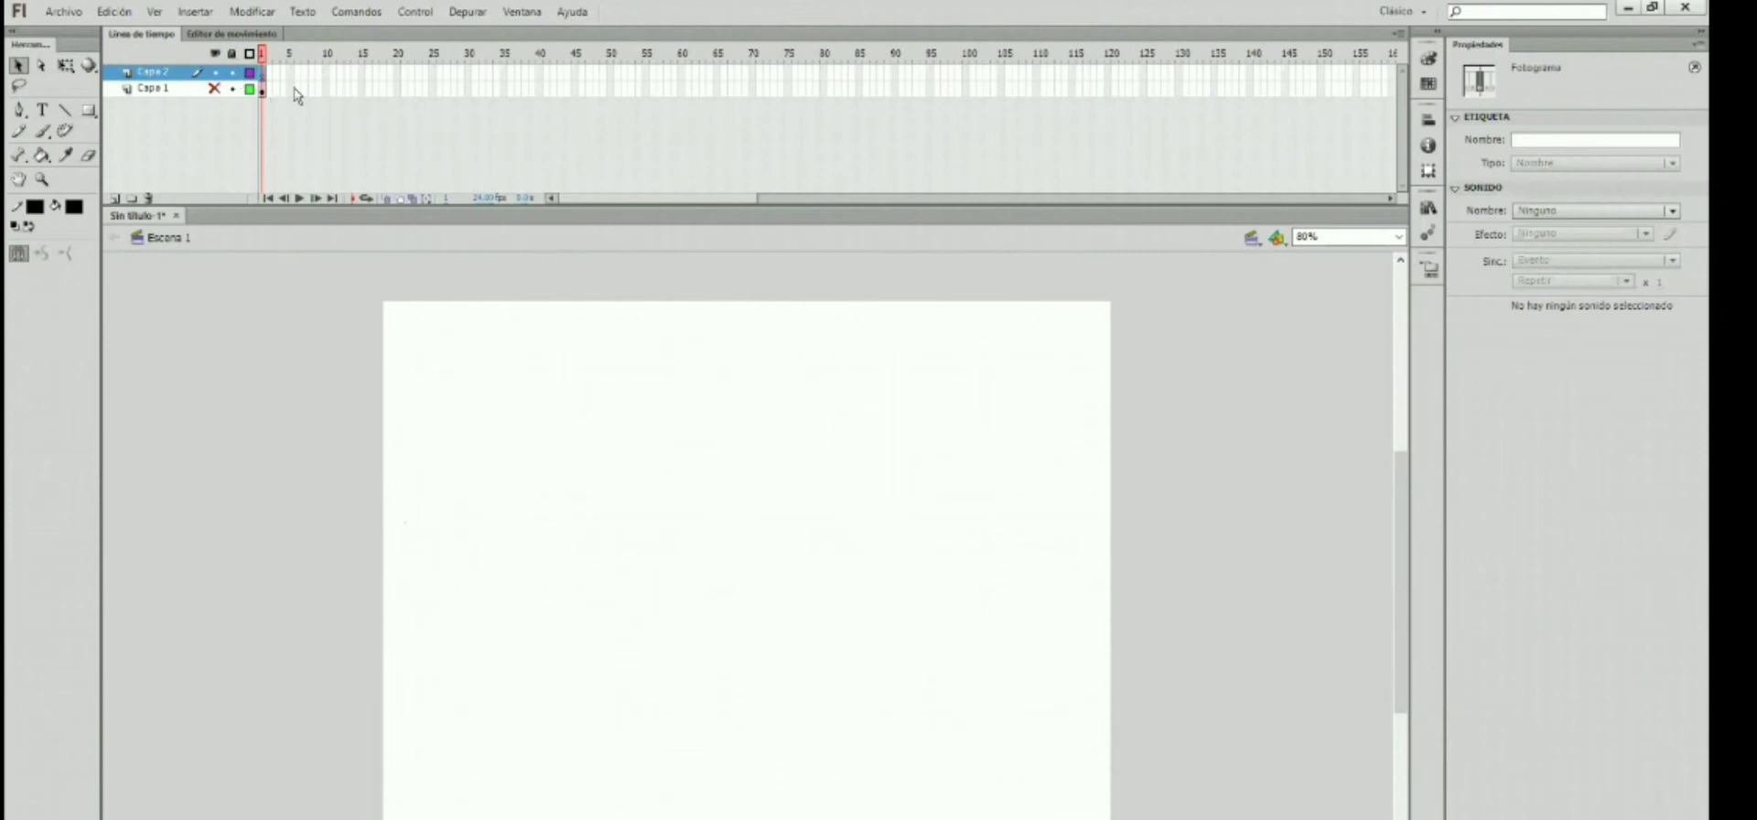
{"action": "left_click", "coordinate": [293, 121]}
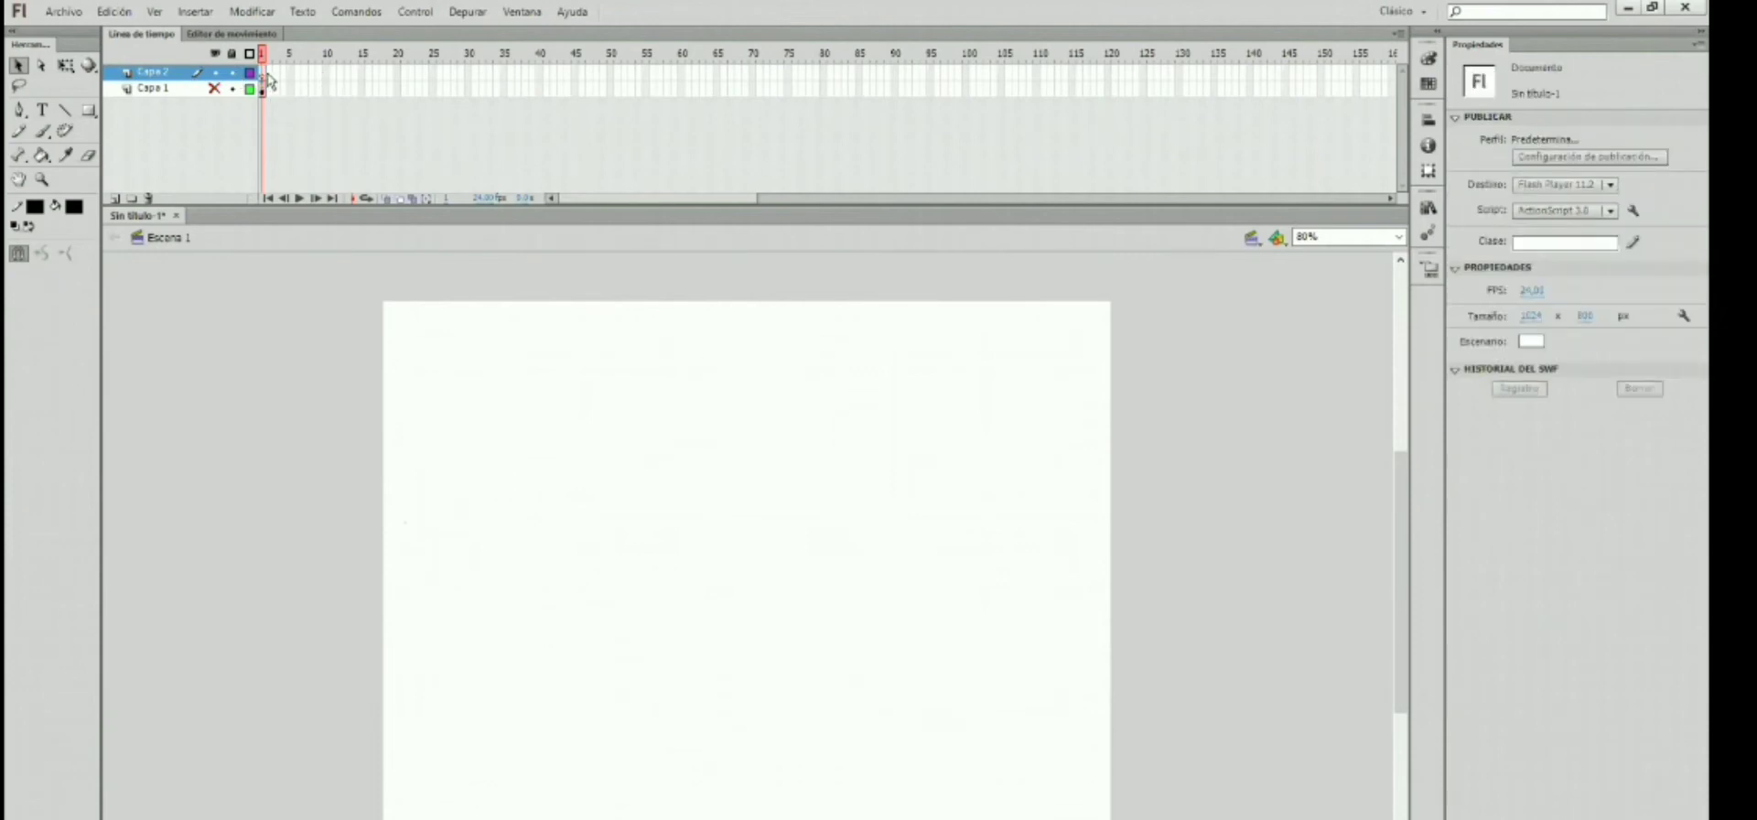
{"action": "left_click", "coordinate": [214, 89]}
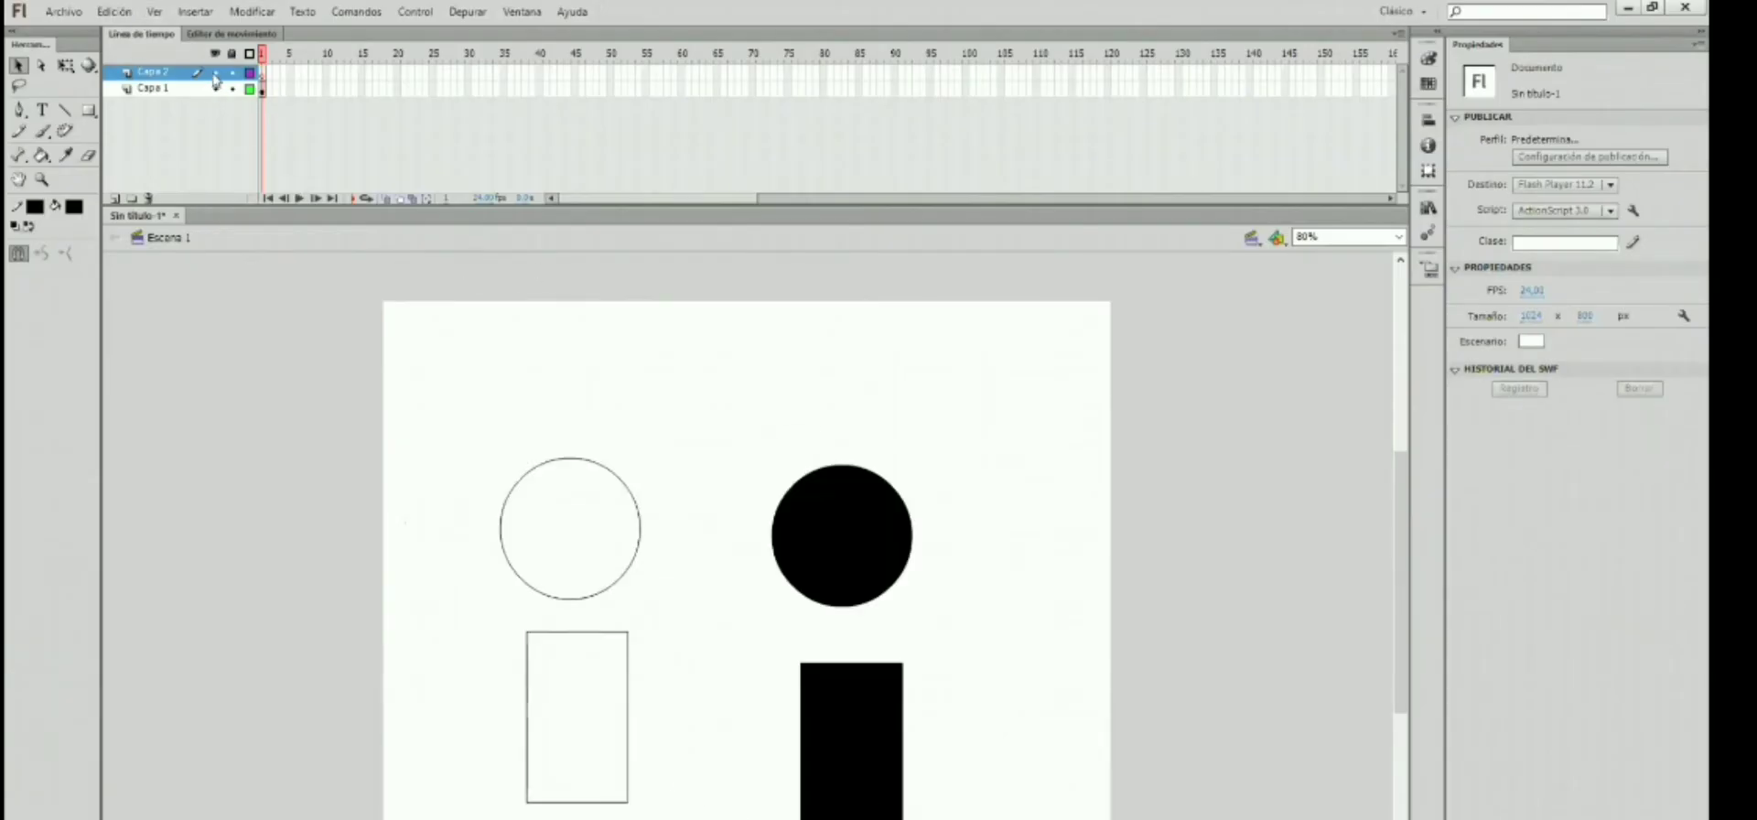
{"action": "left_click", "coordinate": [216, 73]}
{"action": "left_click", "coordinate": [216, 73]}
Step: Move the black rectangle up closer beneath the black circle, level with the outlined rectangle
{"action": "left_click_drag", "start_coordinate": [848, 767], "coordinate": [842, 719]}
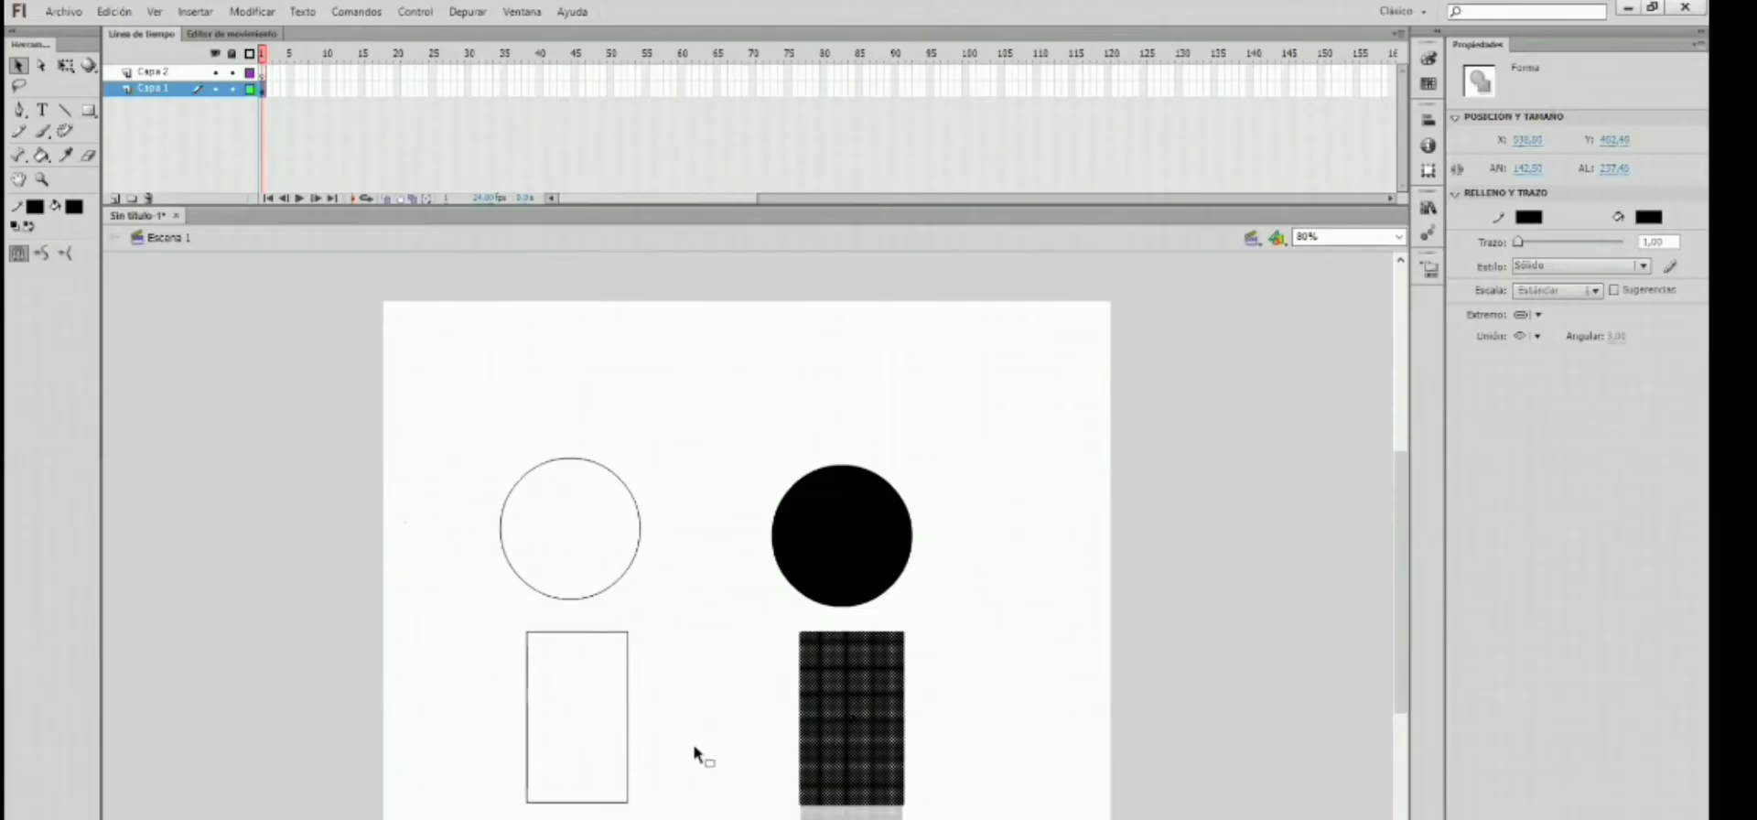
{"action": "left_click", "coordinate": [917, 759]}
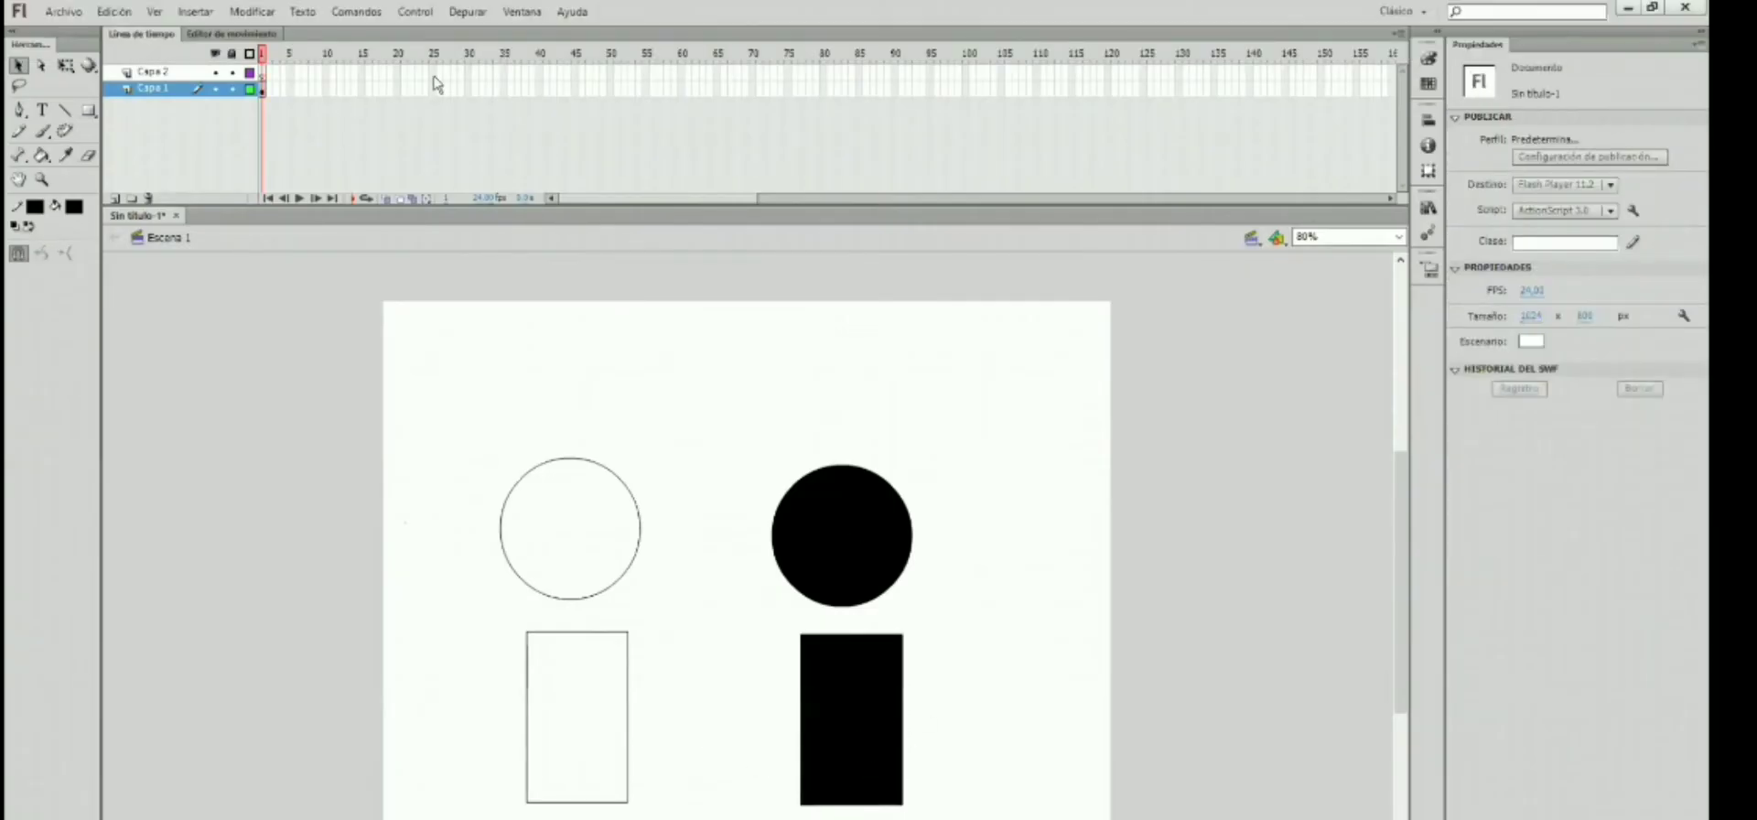
Step: Extend Capa 2 by inserting a regular frame at frame 35, and select that frame
{"action": "left_click", "coordinate": [506, 73]}
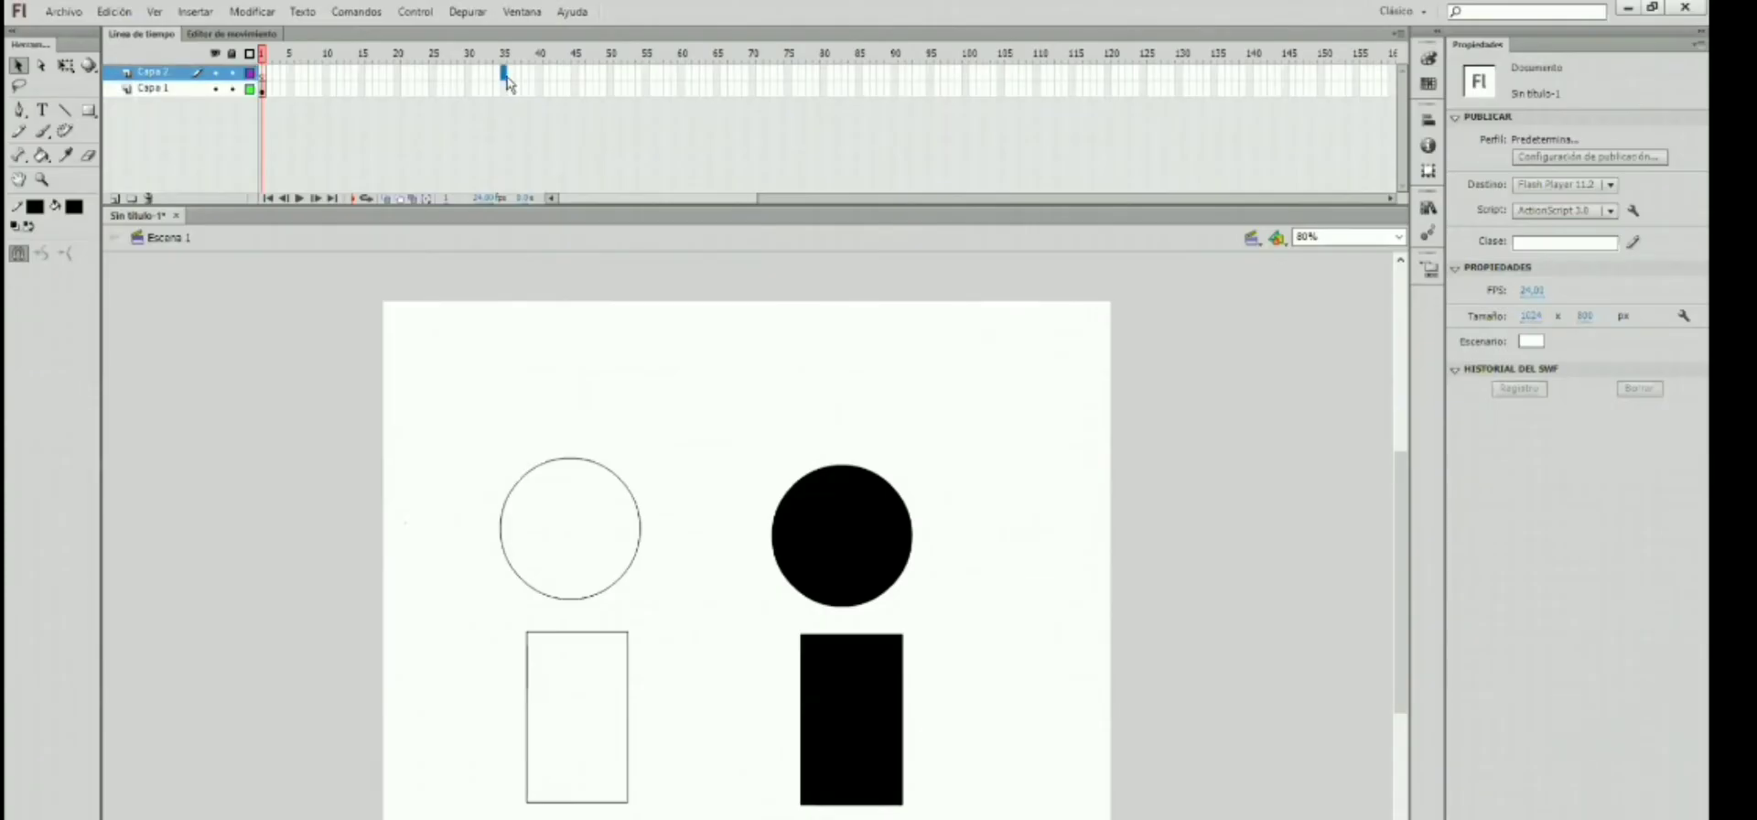
{"action": "right_click", "coordinate": [509, 73]}
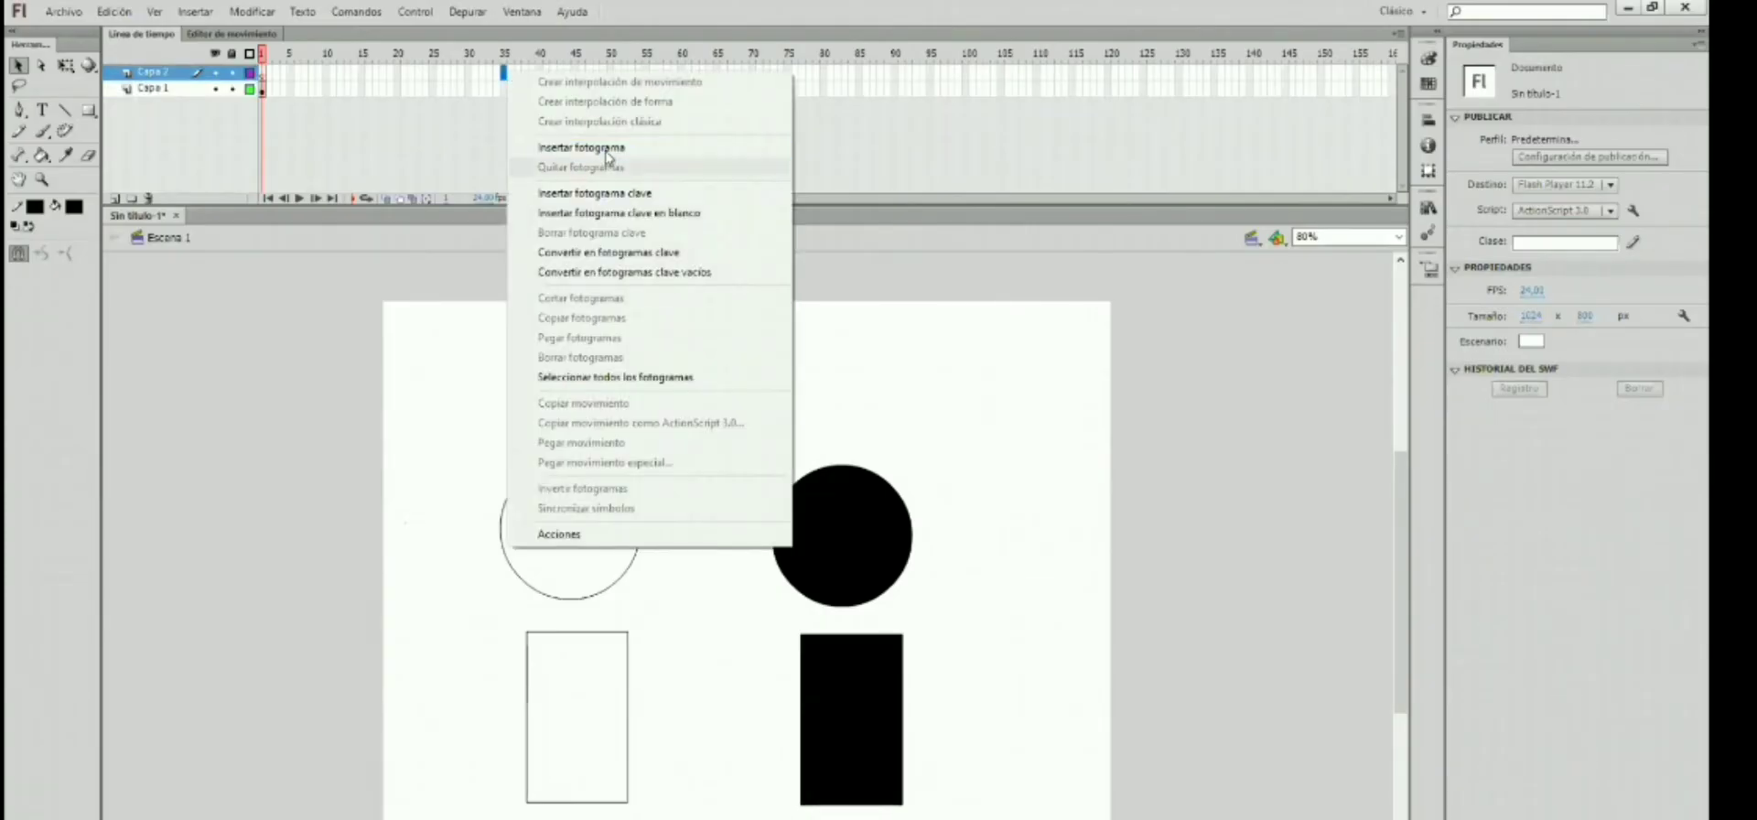
{"action": "left_click", "coordinate": [607, 149]}
{"action": "left_click", "coordinate": [647, 420]}
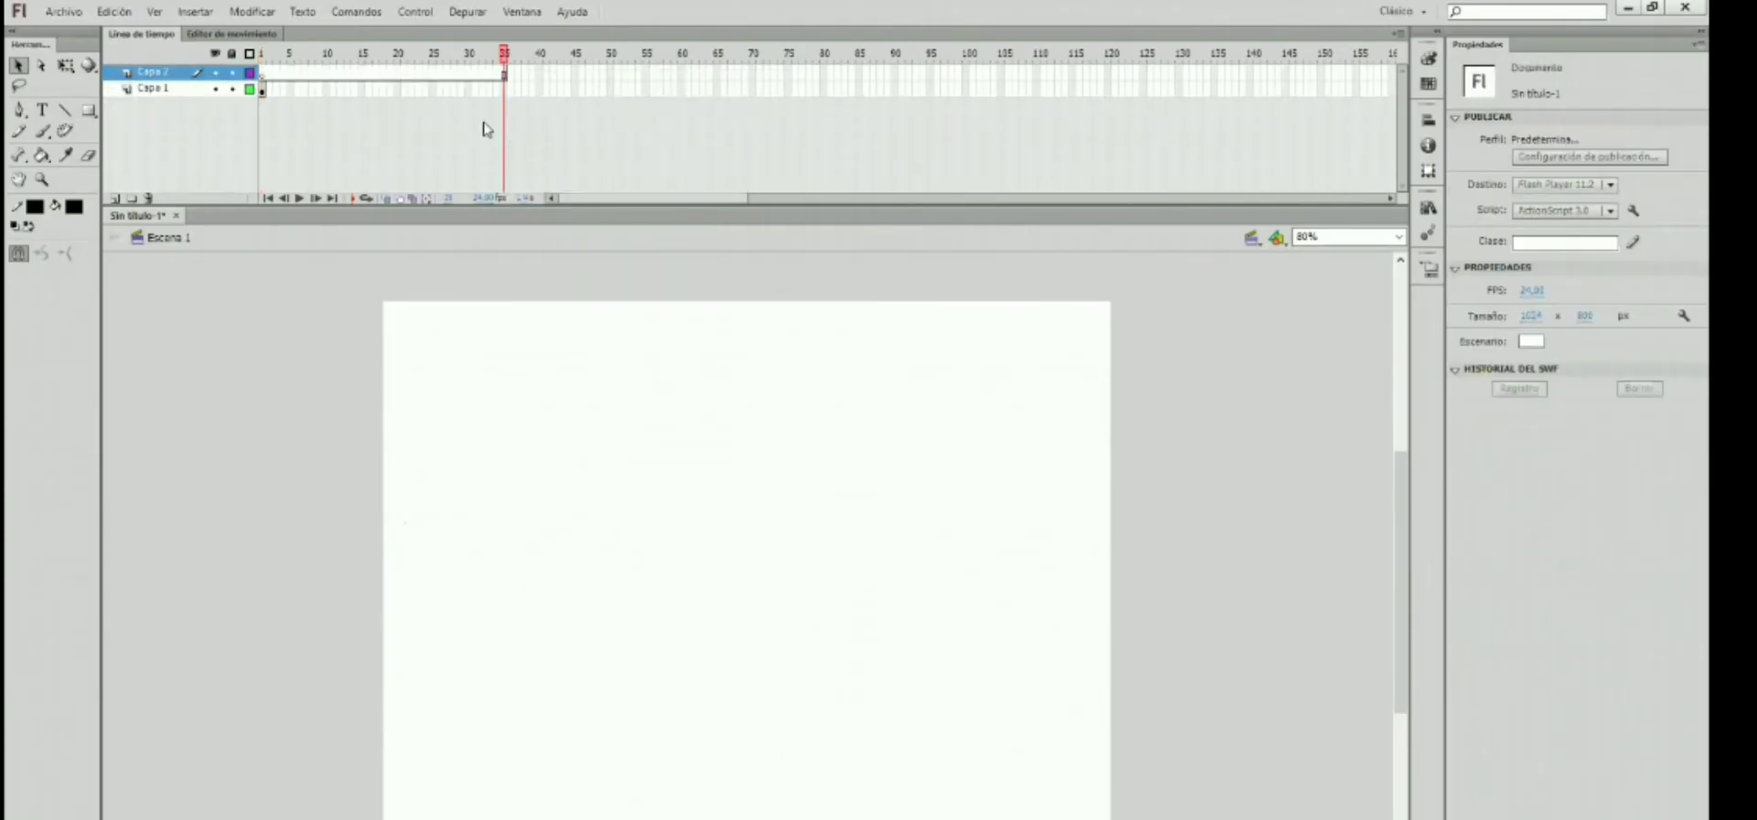
{"action": "left_click", "coordinate": [505, 75]}
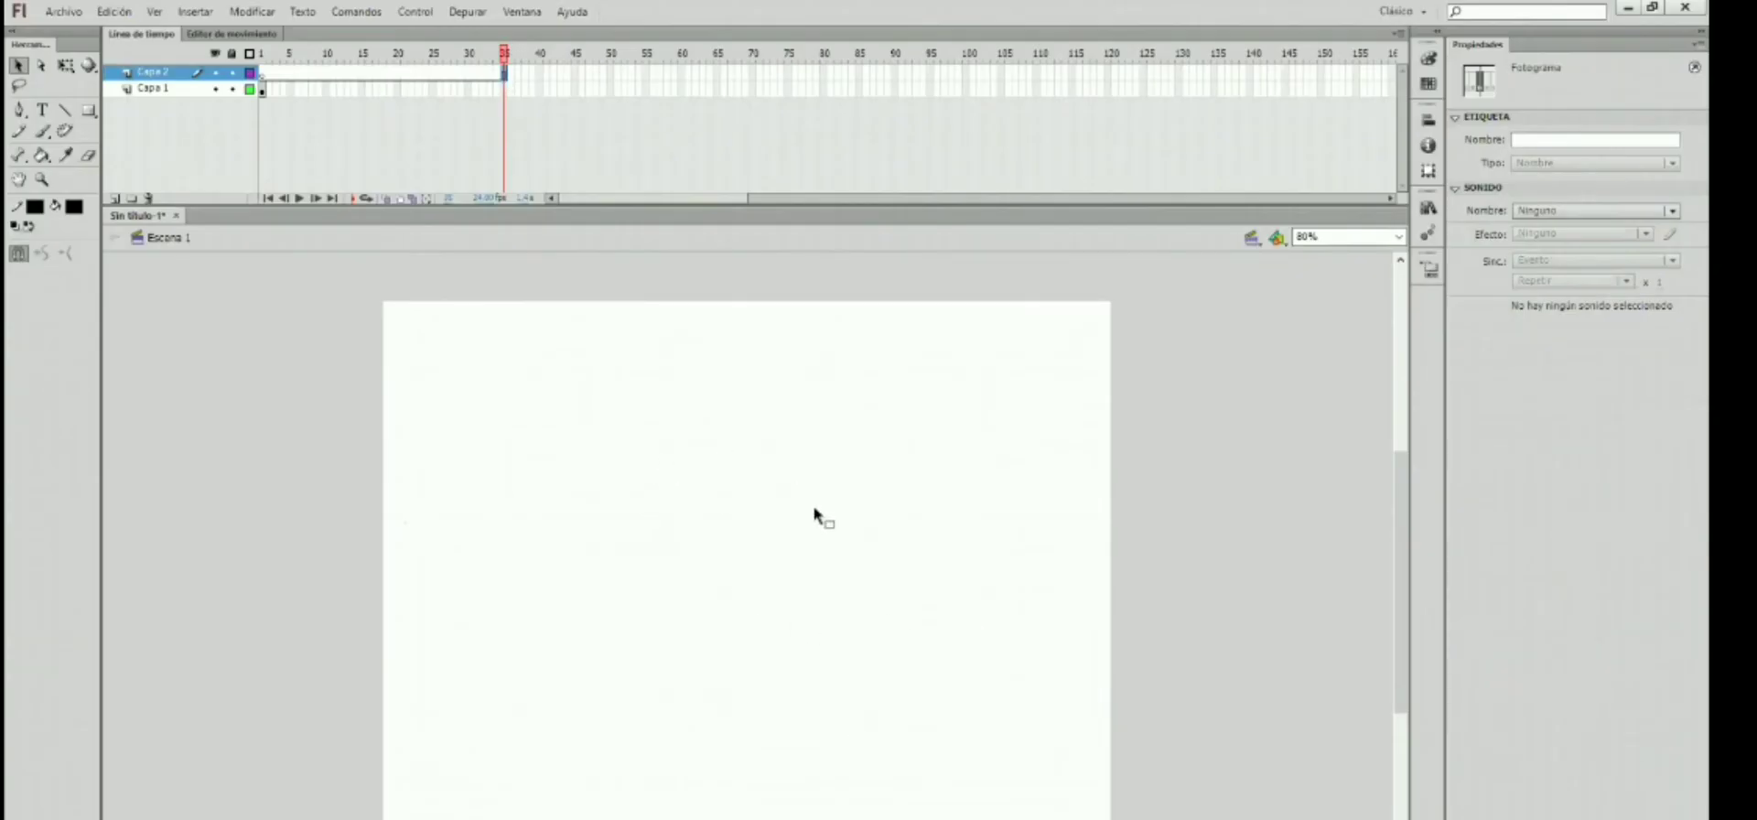
Step: Insert a regular frame at frame 35 of Capa 1 and check which shapes the frame holds
{"action": "left_click", "coordinate": [504, 88]}
{"action": "right_click", "coordinate": [504, 92]}
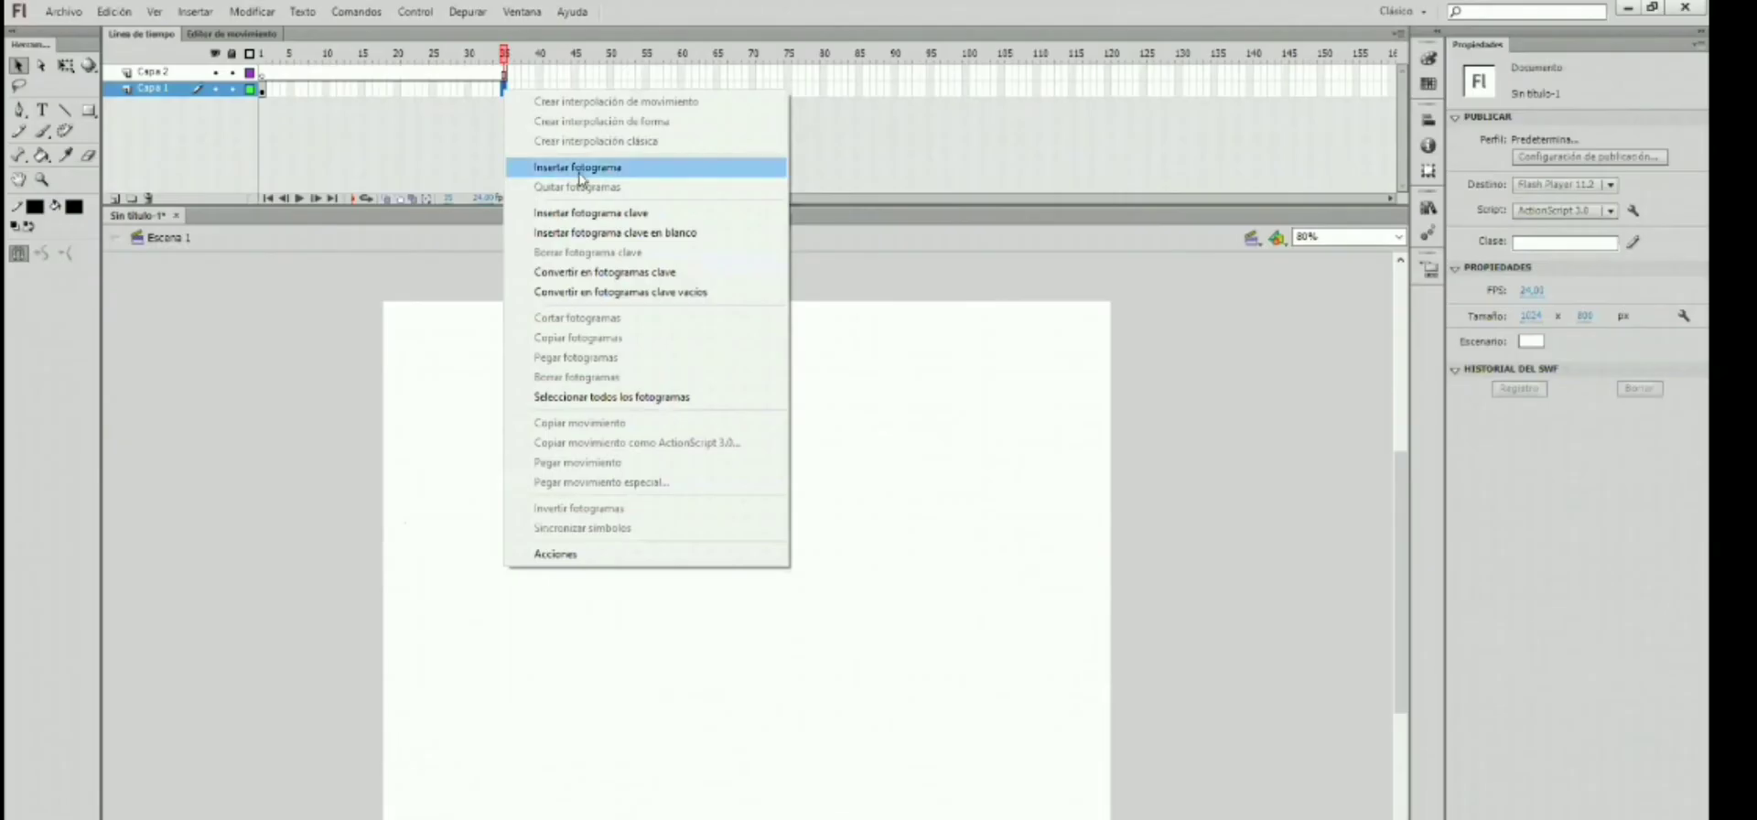
{"action": "left_click", "coordinate": [578, 169]}
{"action": "left_click", "coordinate": [511, 145]}
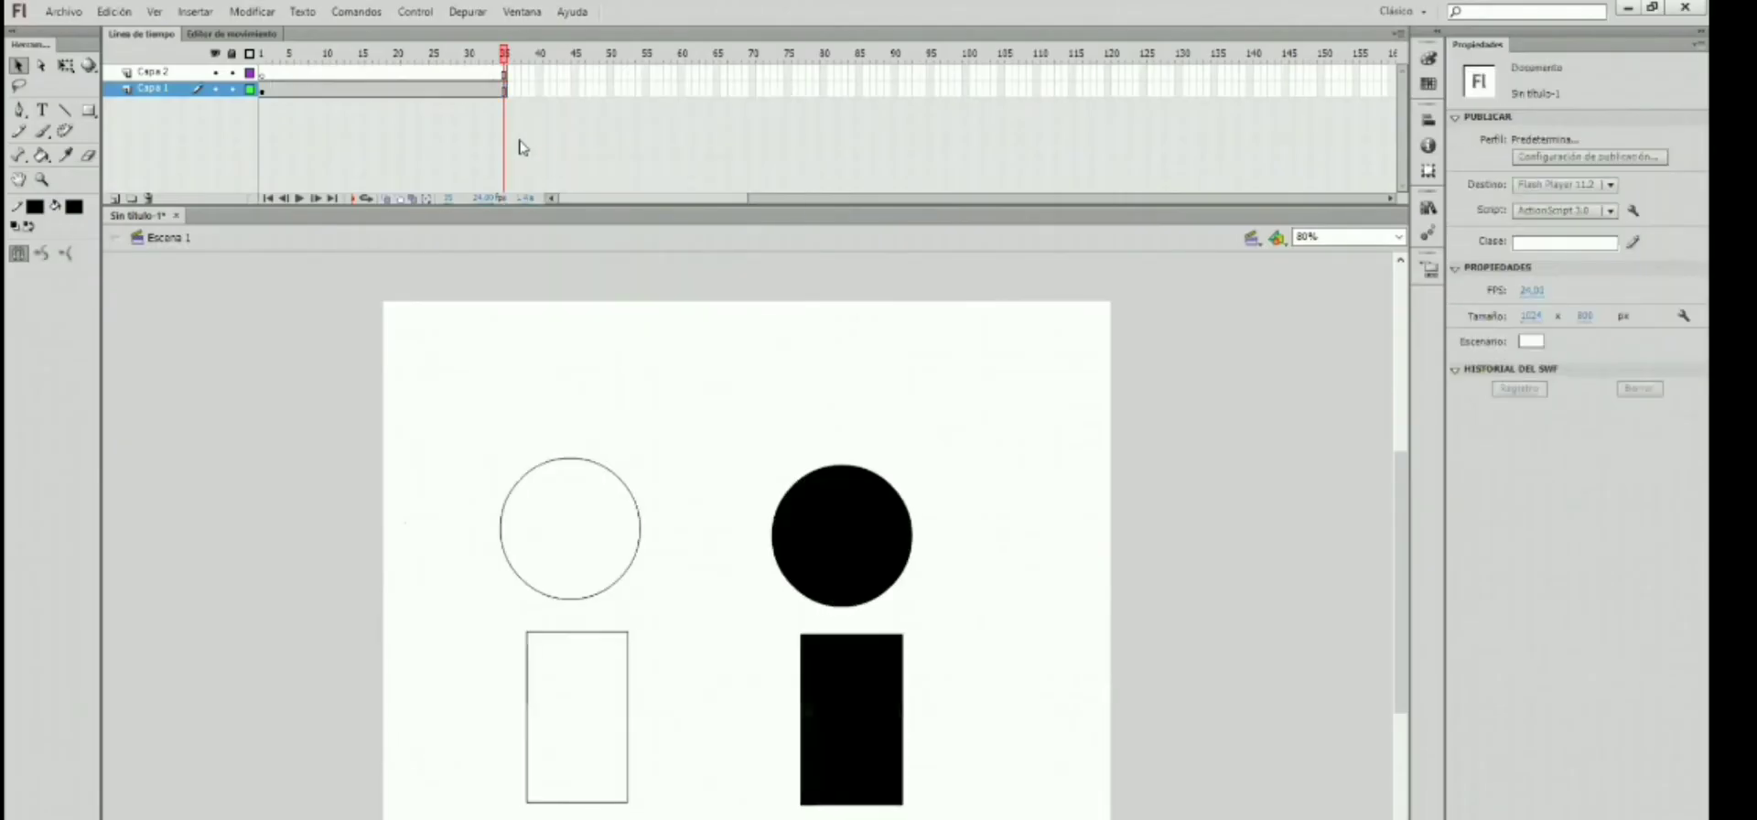
{"action": "left_click", "coordinate": [504, 91]}
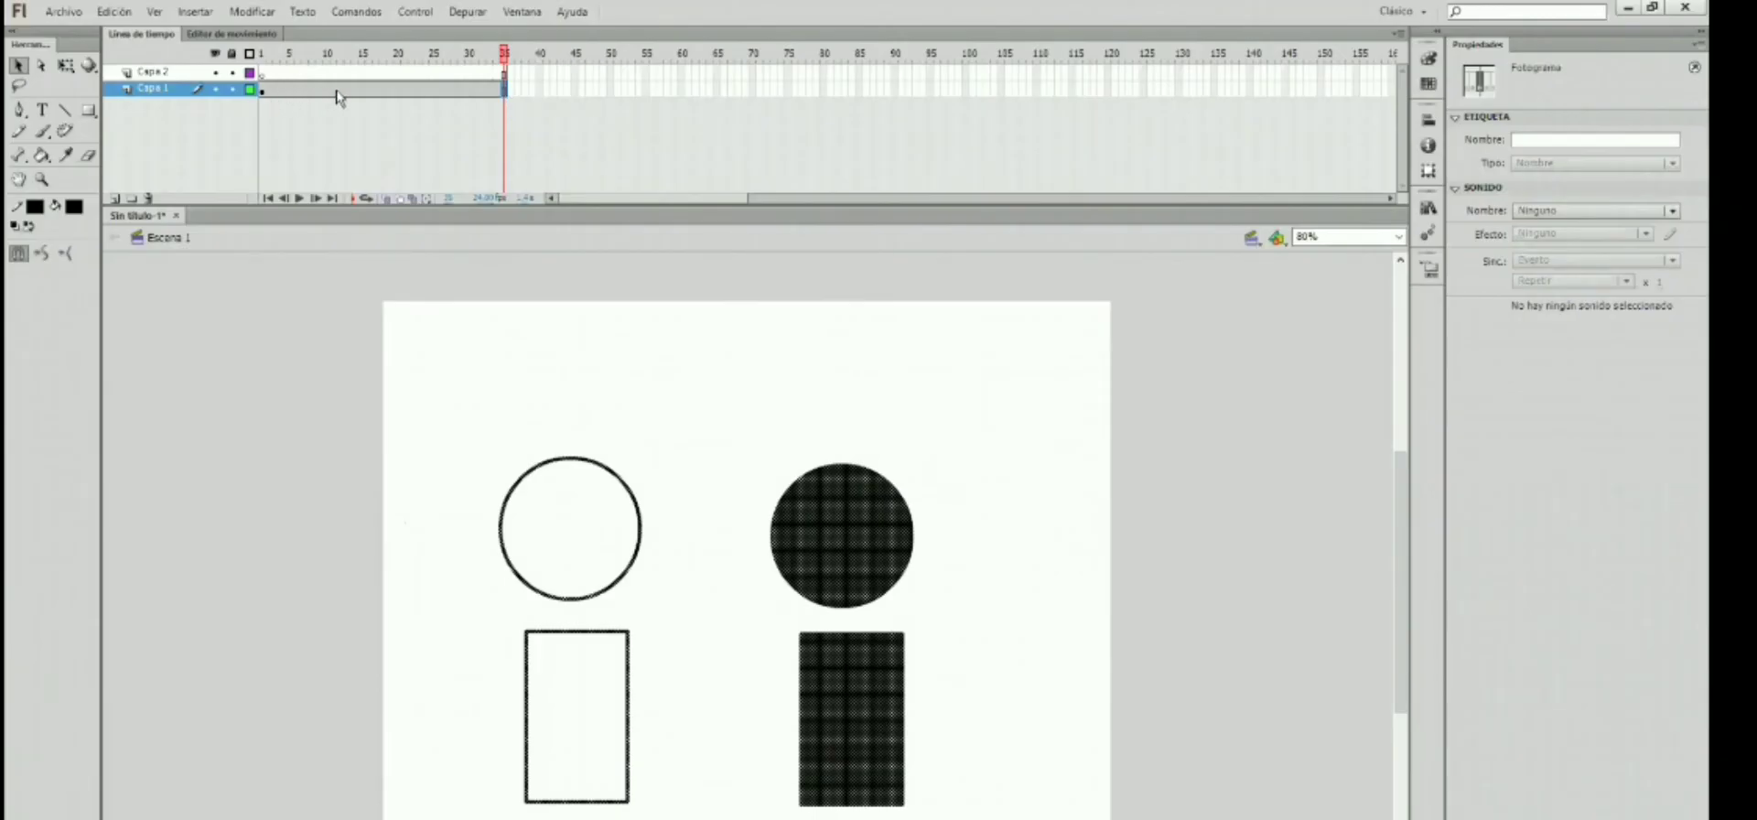
{"action": "left_click", "coordinate": [526, 132]}
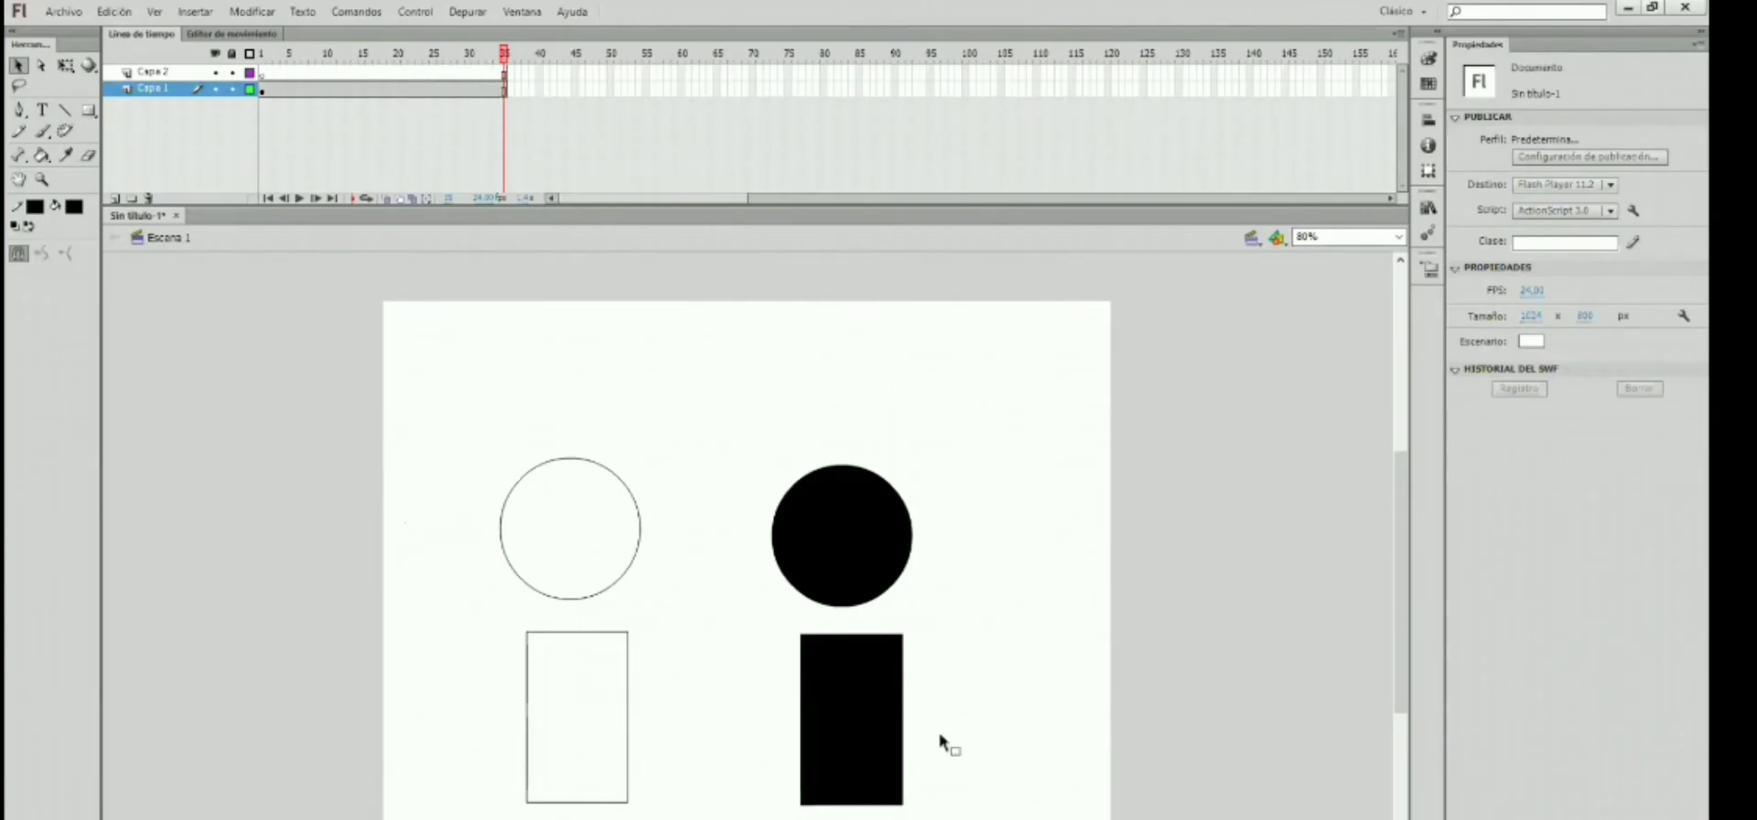
{"action": "left_click", "coordinate": [504, 89]}
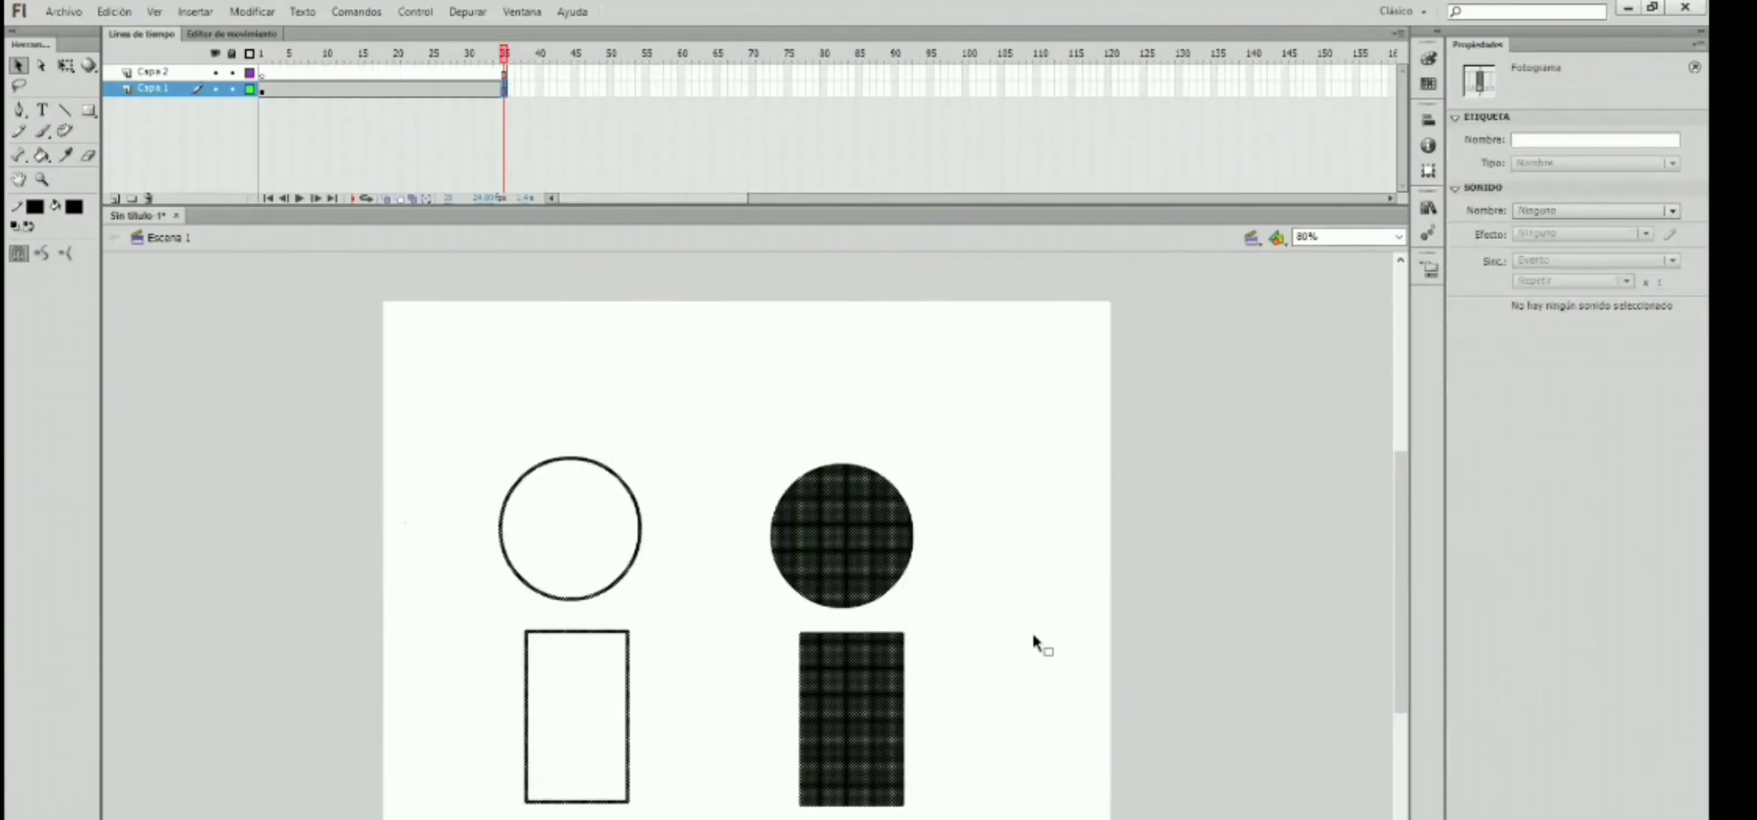
{"action": "left_click", "coordinate": [1002, 623]}
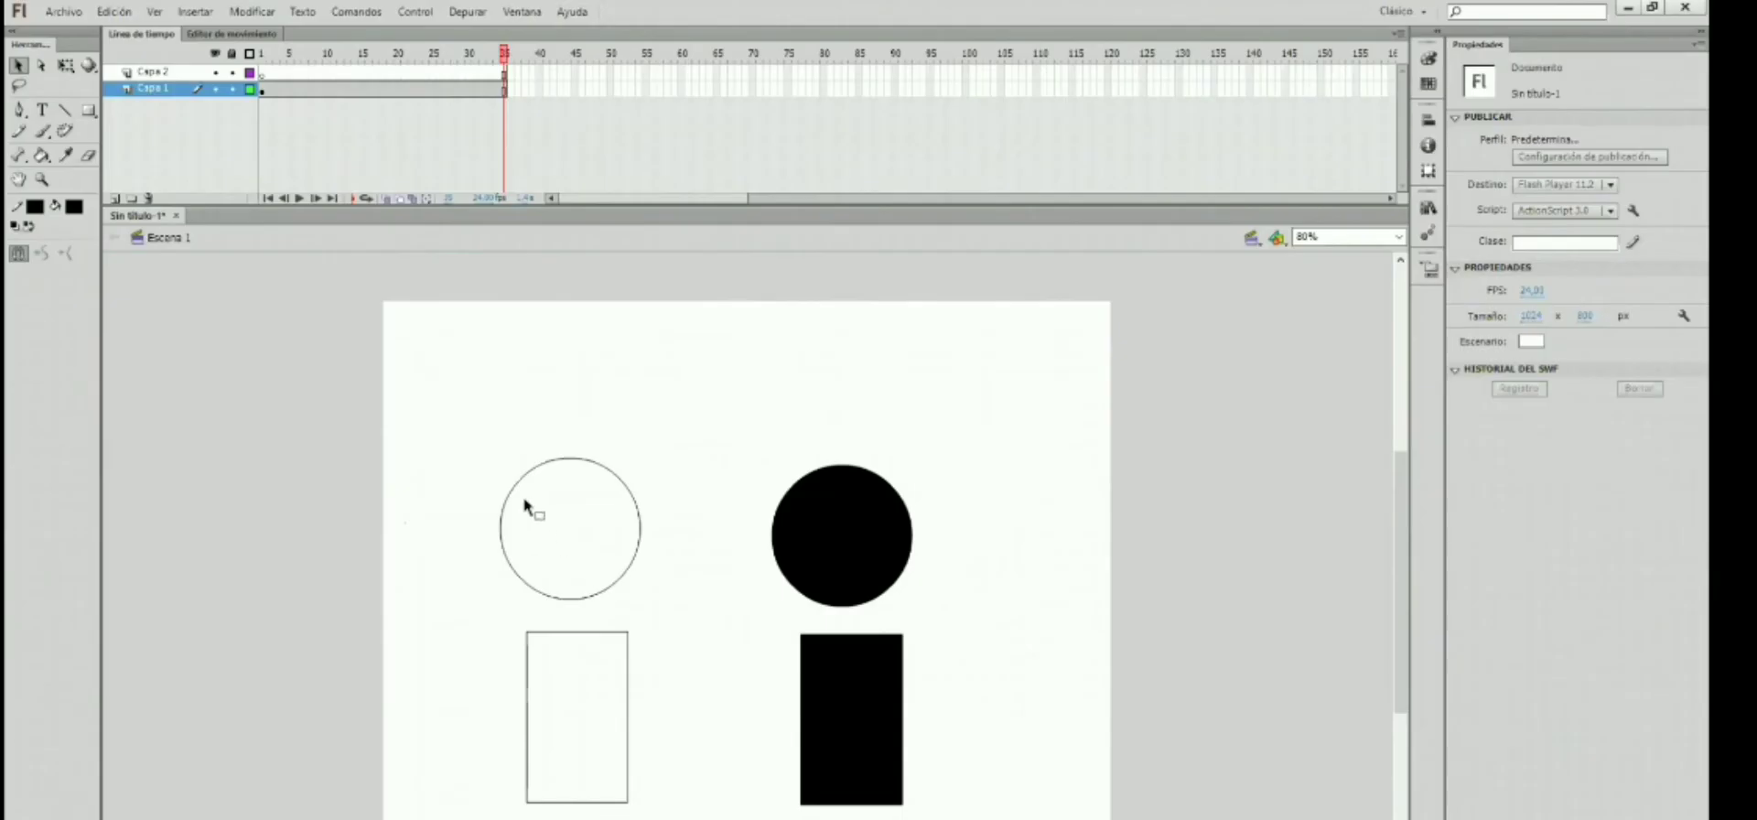
Step: Shift the circle outline and the black circle slightly to the right at frame 35 of Capa 1
{"action": "left_click", "coordinate": [537, 472]}
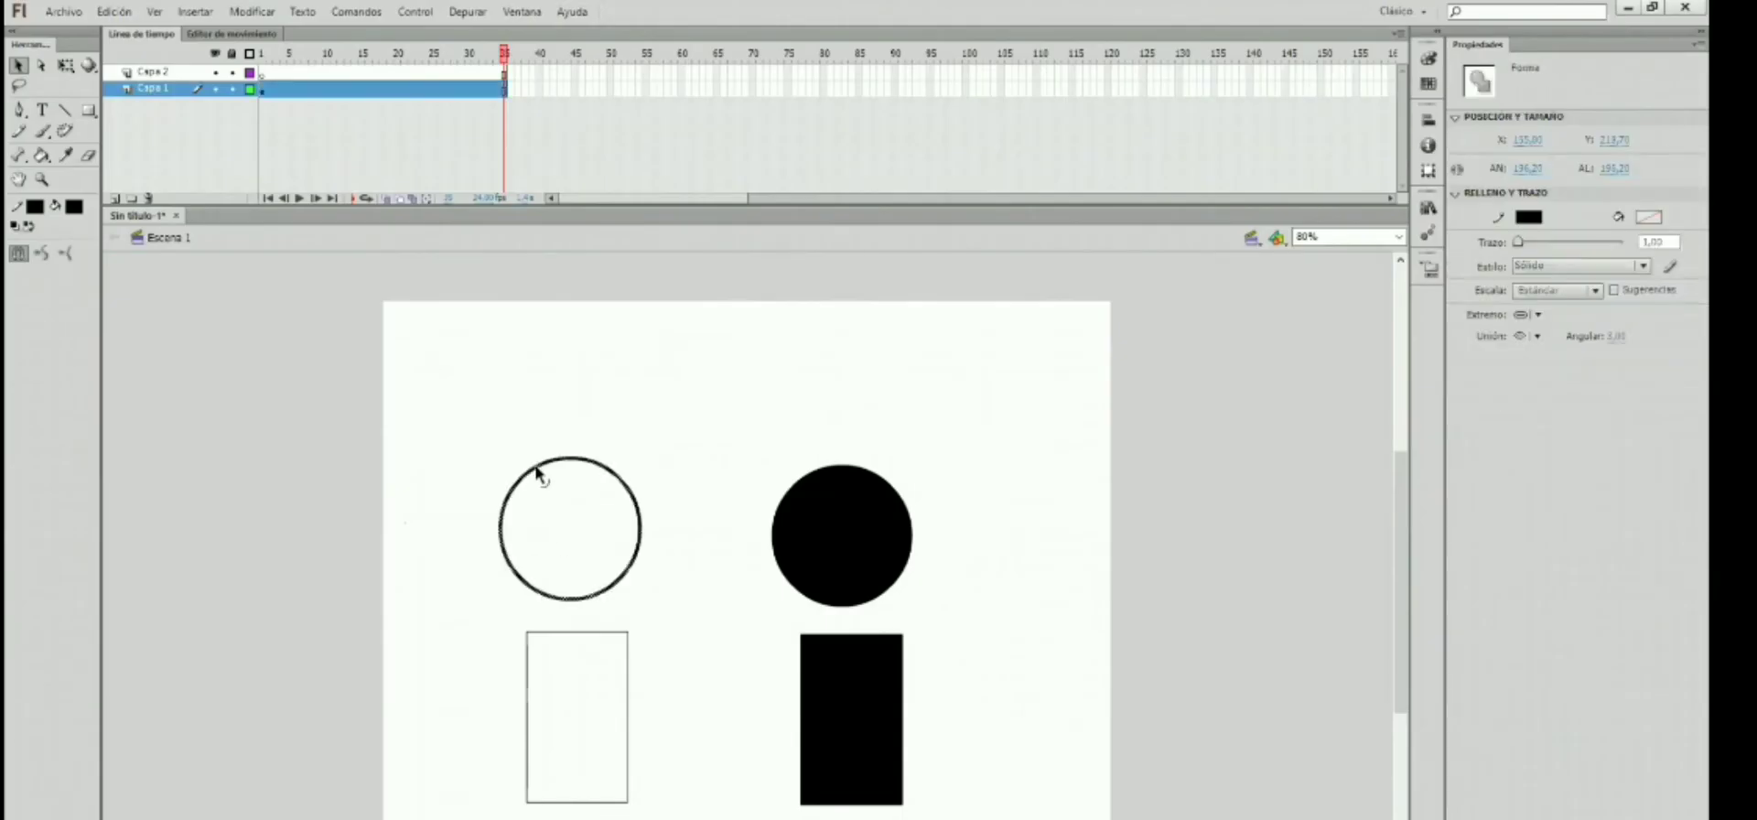
{"action": "mouse_move", "coordinate": [537, 471]}
{"action": "left_mouse_down"}
{"action": "mouse_move", "coordinate": [513, 478]}
{"action": "mouse_move", "coordinate": [547, 472]}
{"action": "left_mouse_up"}
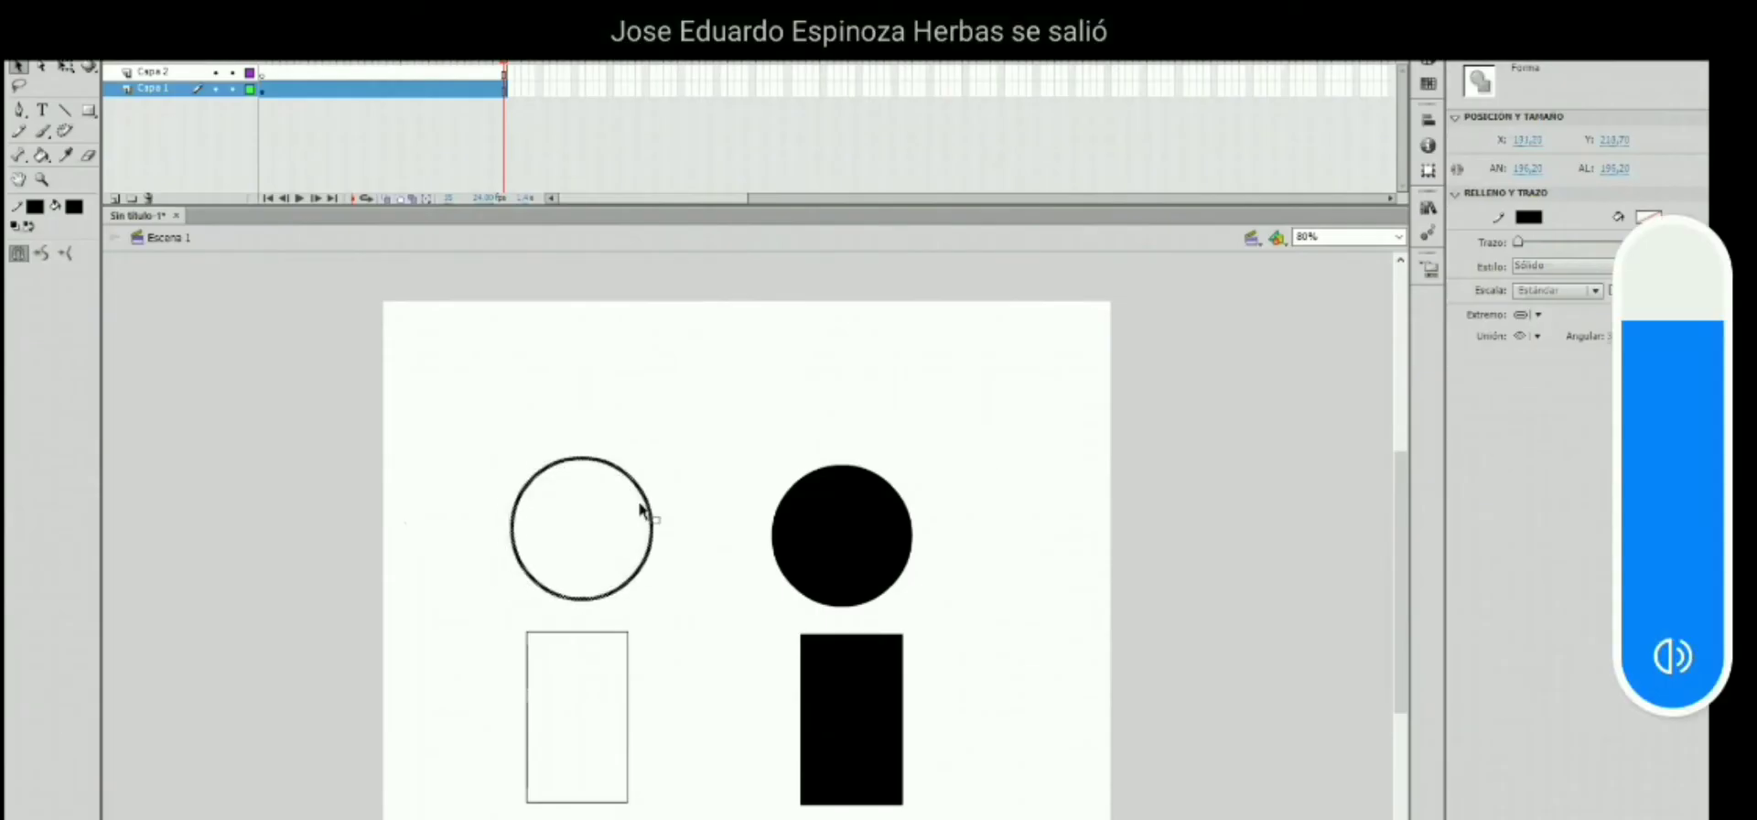
{"action": "left_click", "coordinate": [809, 542]}
{"action": "mouse_move", "coordinate": [866, 523]}
{"action": "left_mouse_down"}
{"action": "mouse_move", "coordinate": [827, 510]}
{"action": "mouse_move", "coordinate": [838, 547]}
{"action": "mouse_move", "coordinate": [852, 542]}
{"action": "left_mouse_up"}
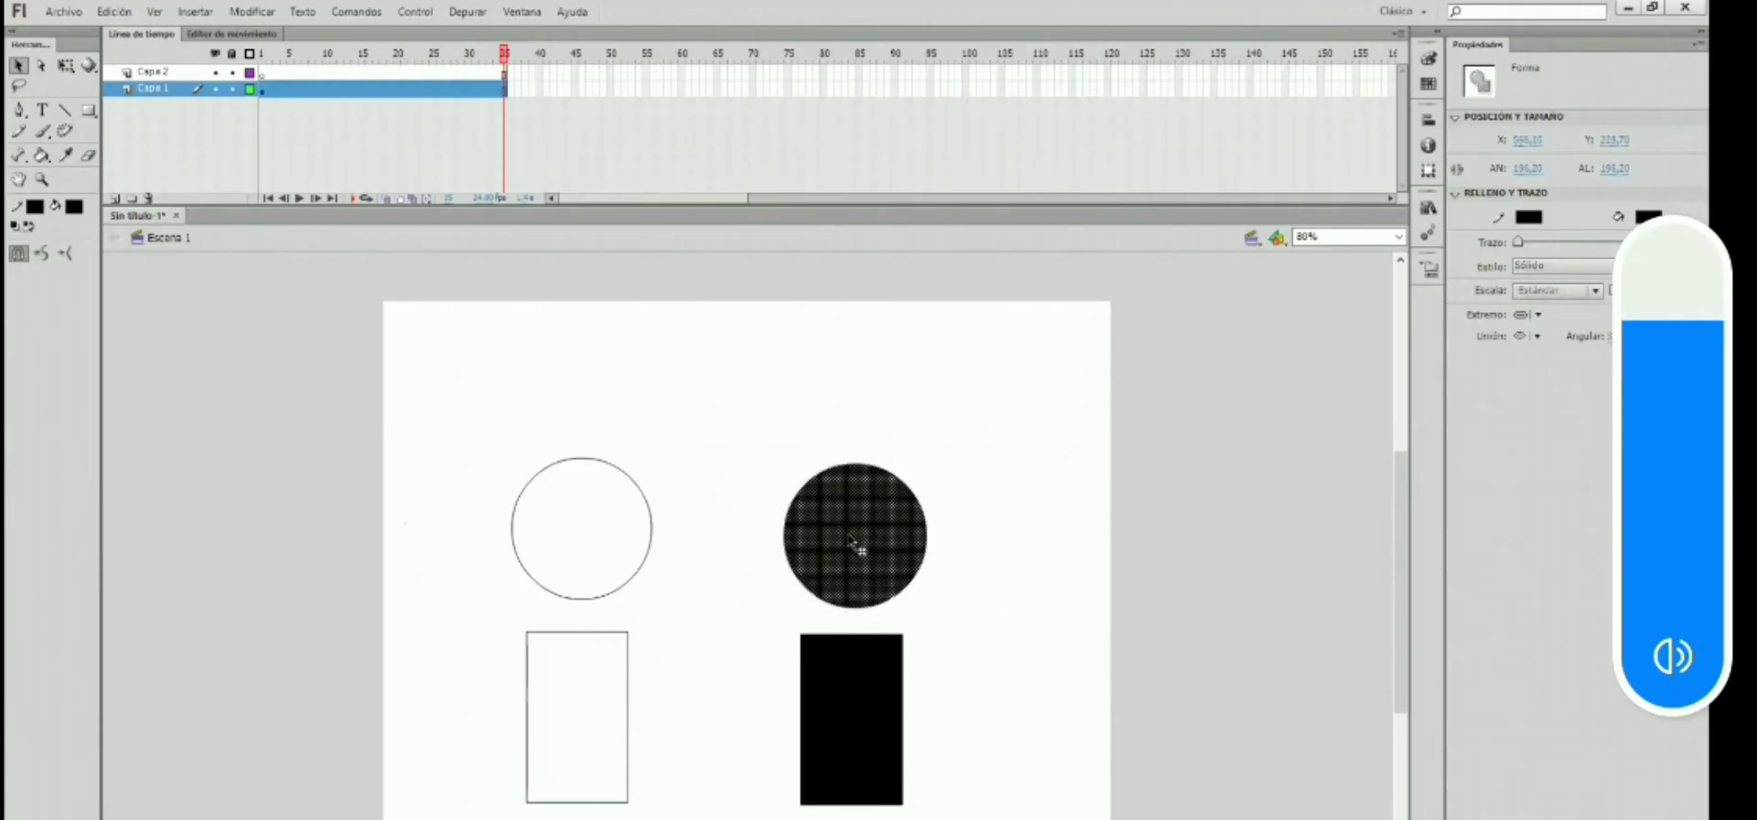
Step: Shift the black rectangle slightly to the right, back under the black circle
{"action": "left_click", "coordinate": [580, 796]}
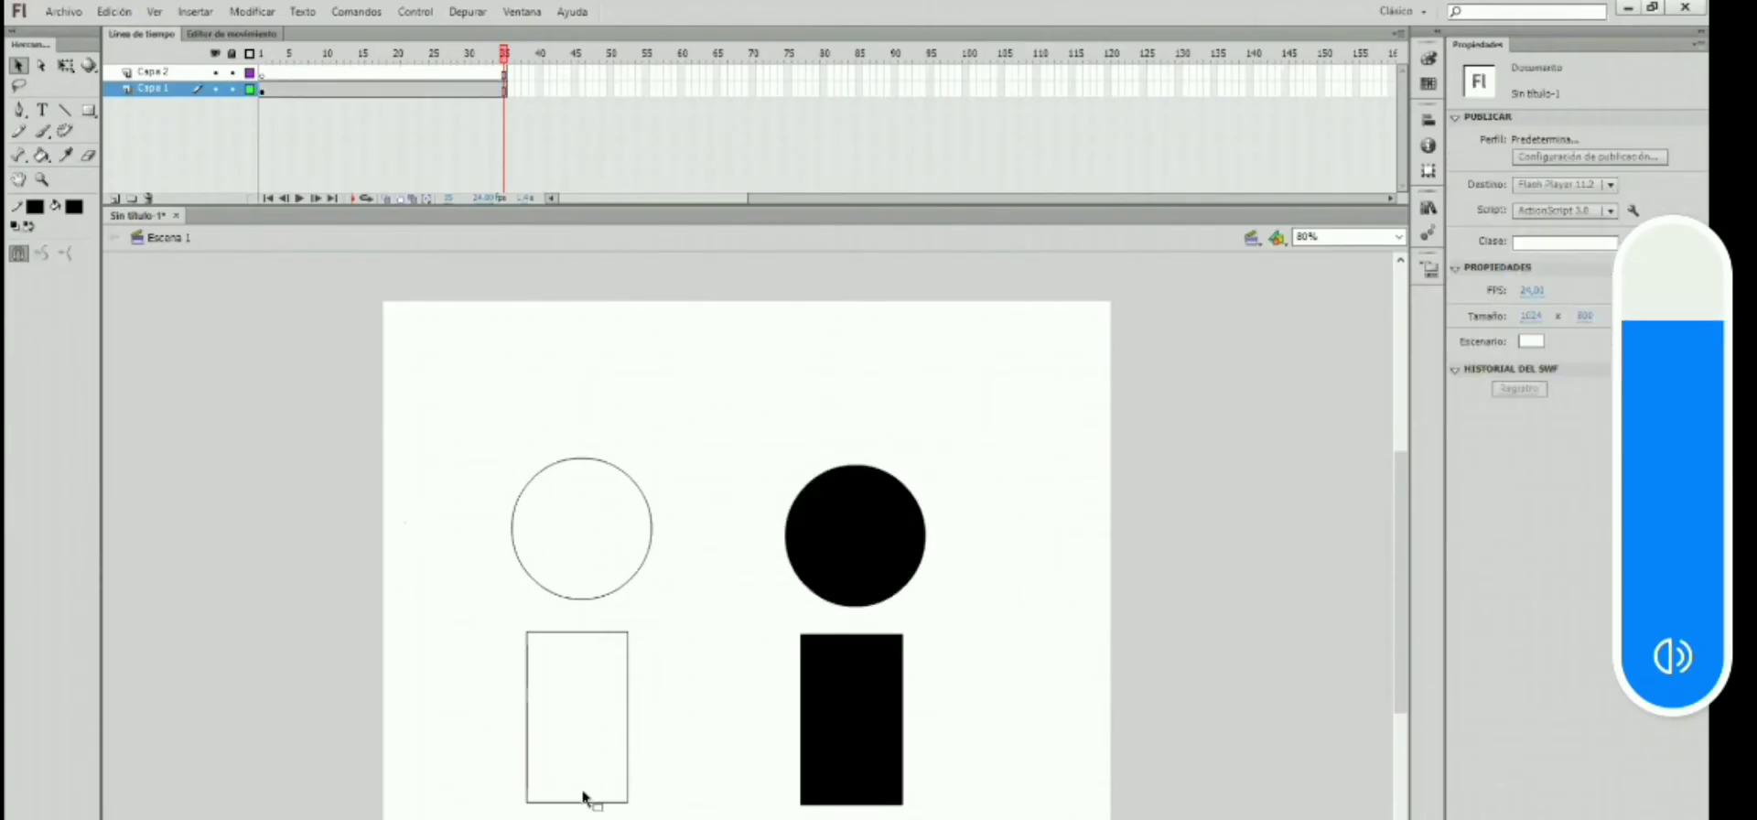
{"action": "double_click", "coordinate": [544, 633]}
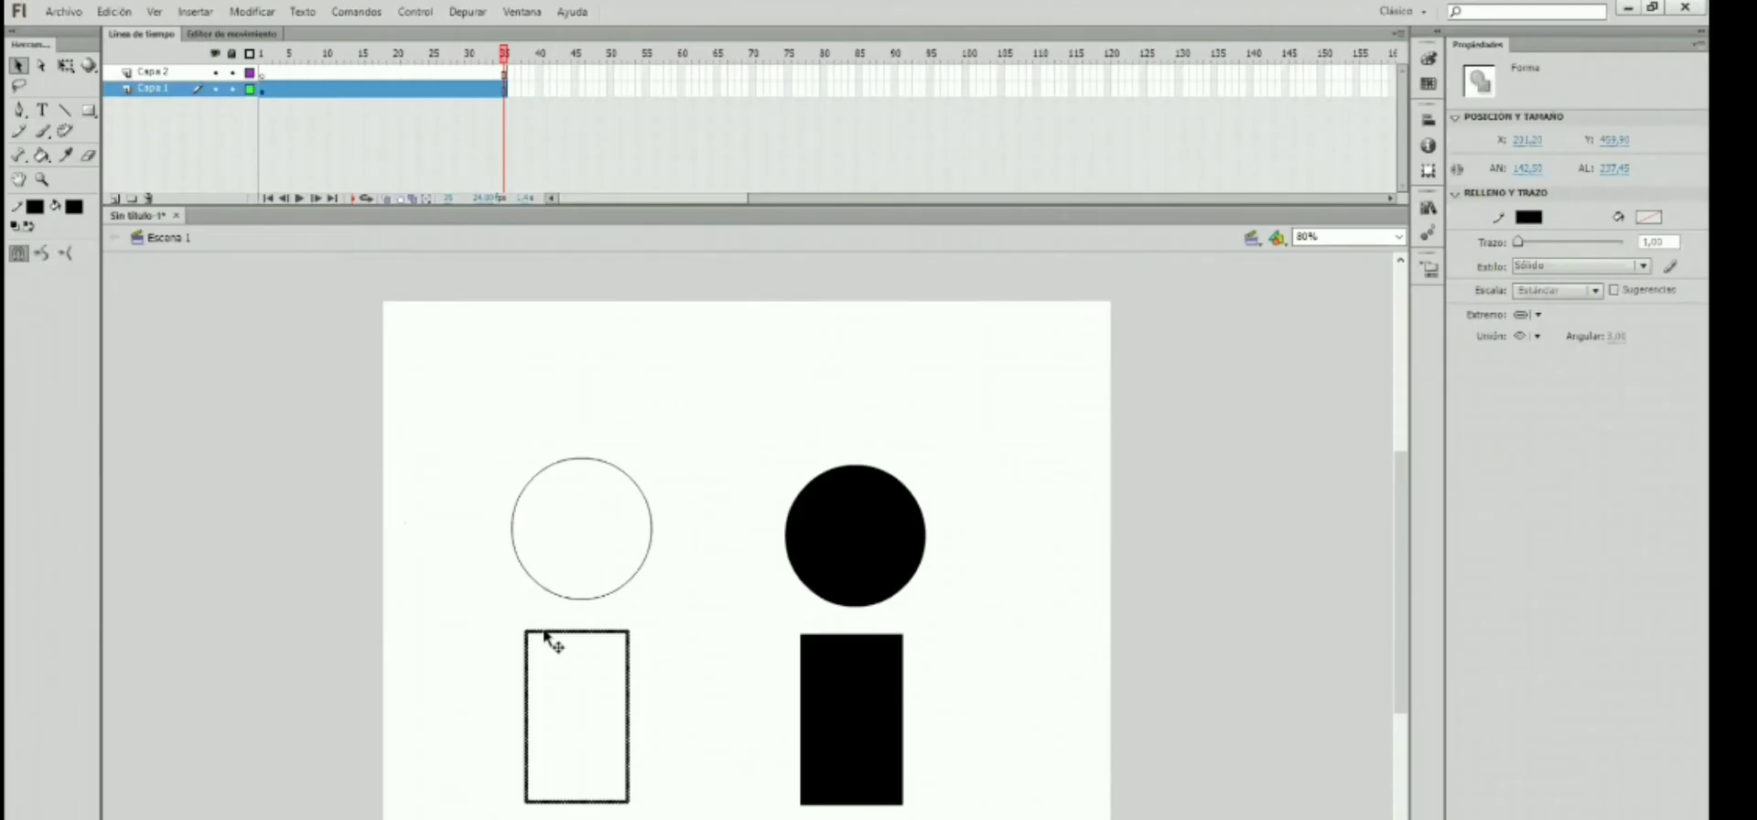
{"action": "left_click", "coordinate": [836, 717]}
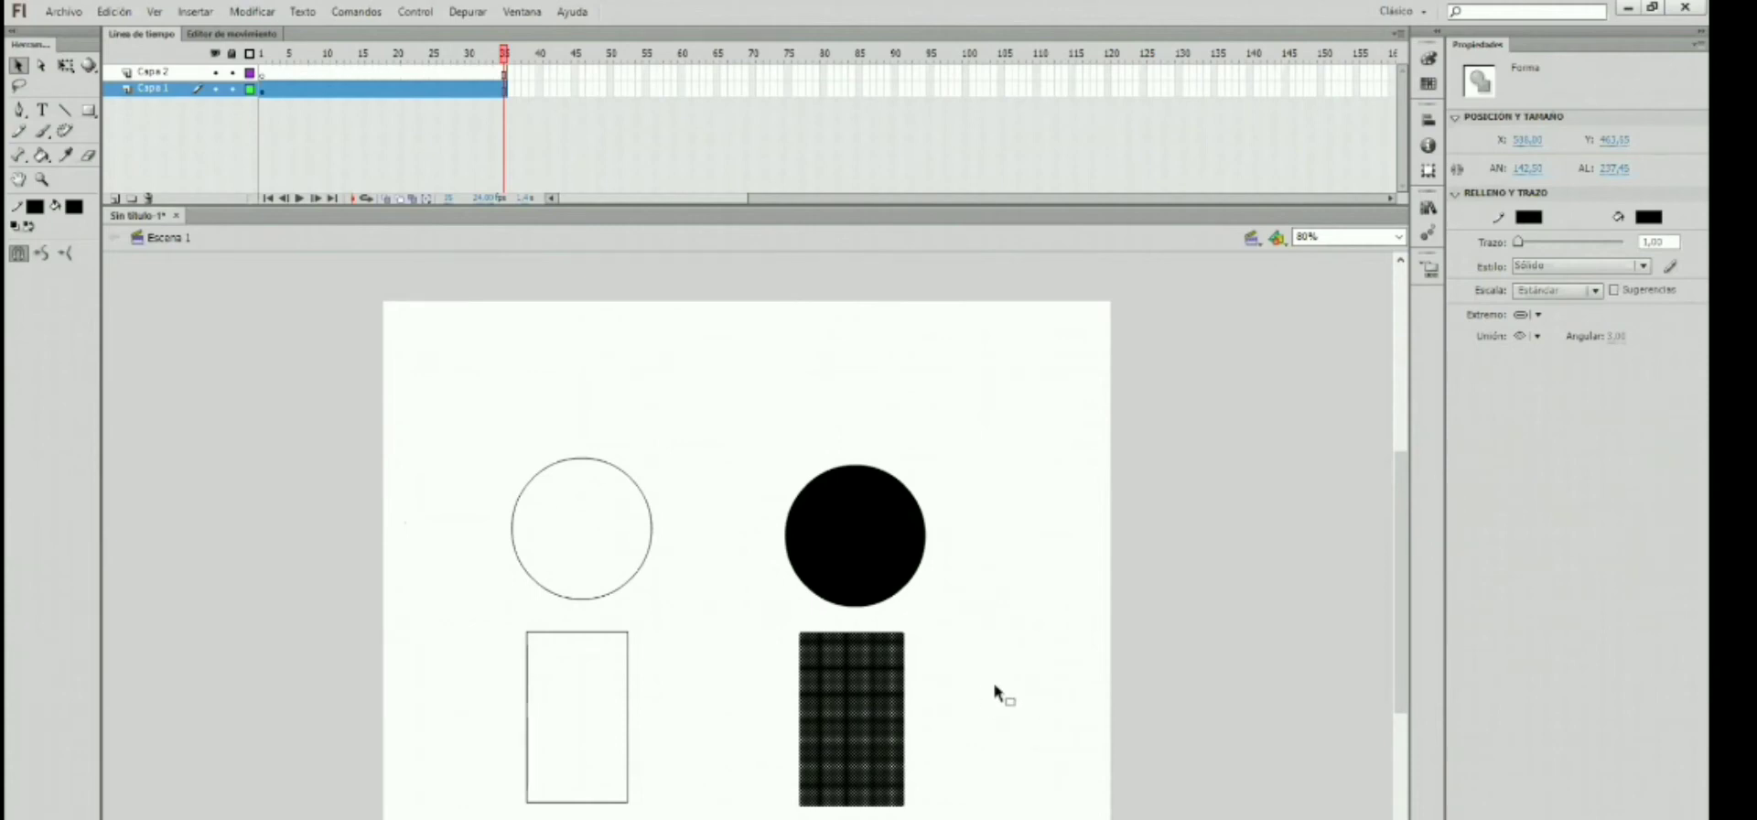
{"action": "left_click", "coordinate": [982, 726]}
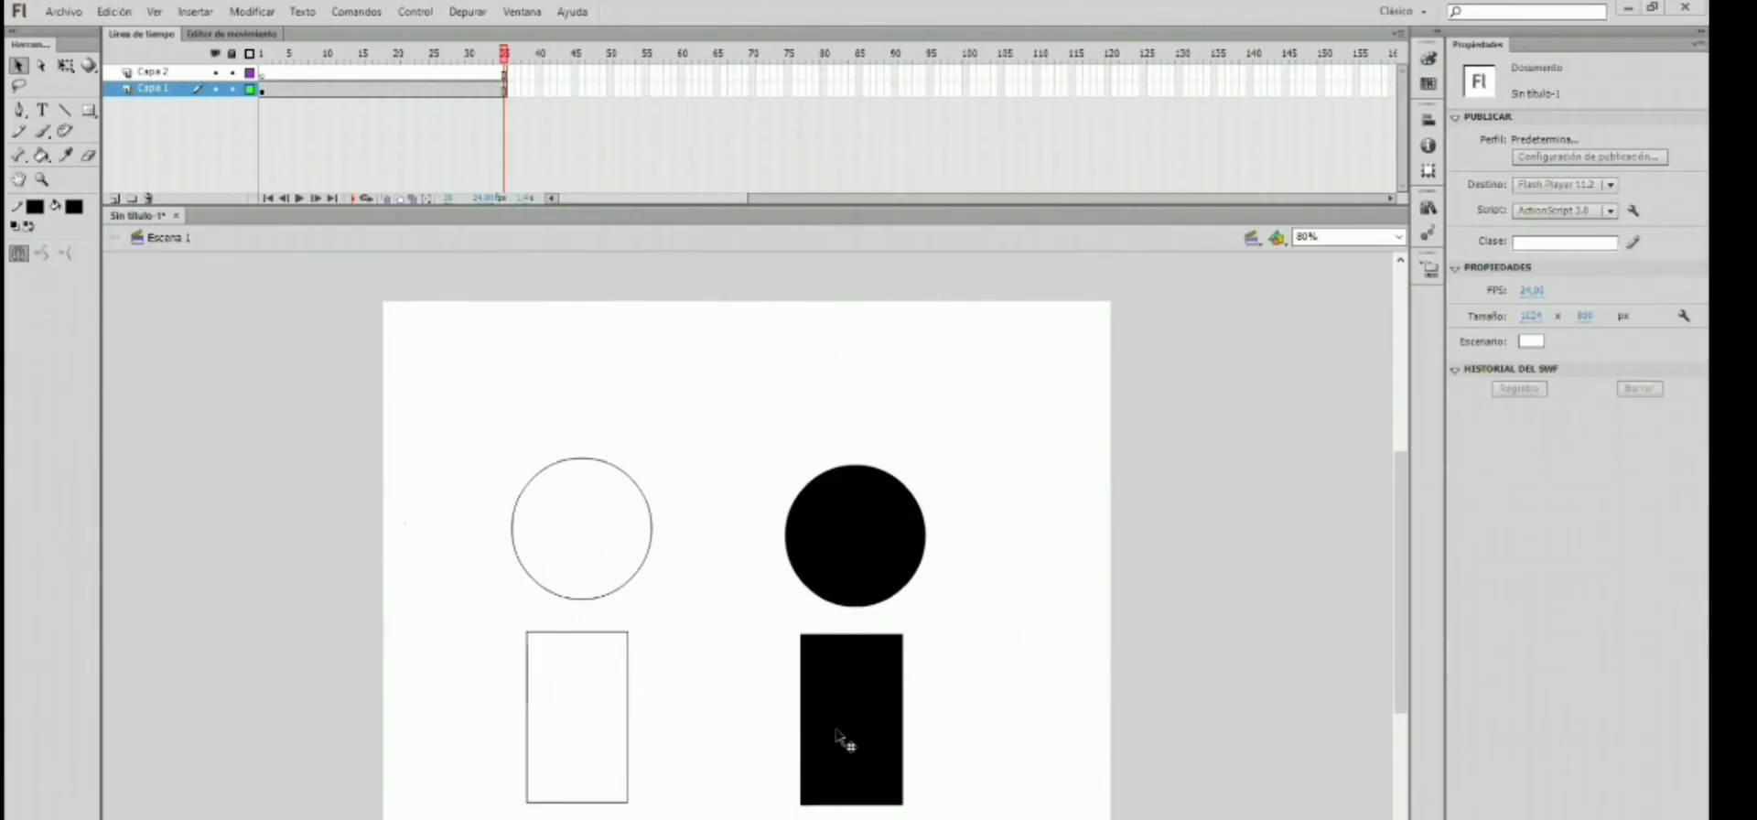
{"action": "left_click_drag", "start_coordinate": [838, 740], "coordinate": [847, 738]}
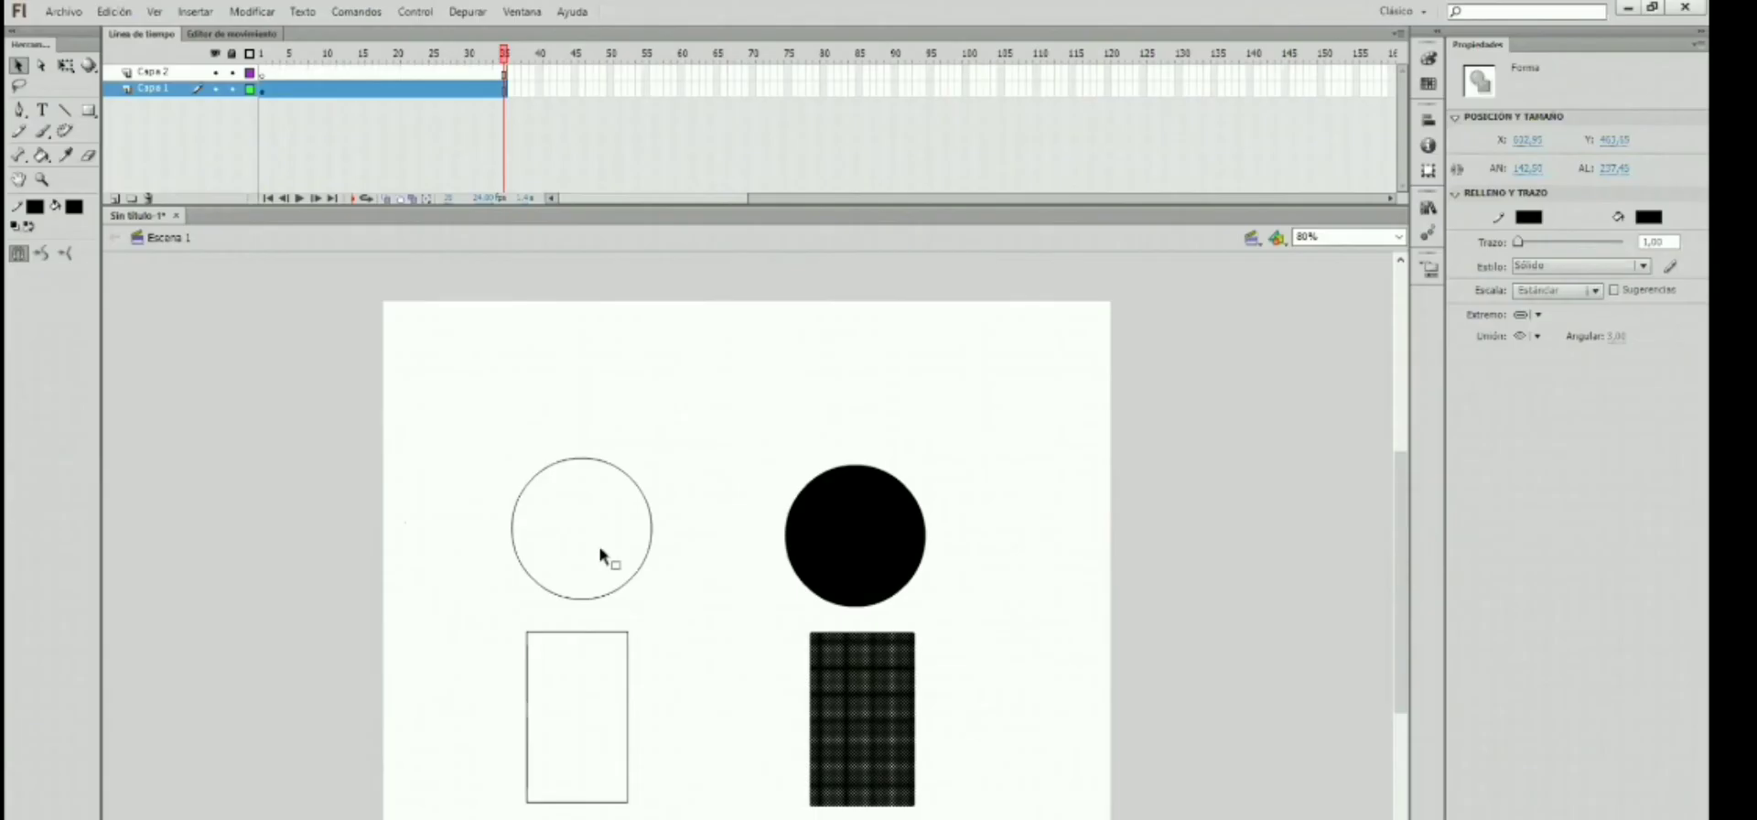
Step: Examine the circles and rectangles individually and as rows, enclosing each row with a selection marquee
{"action": "left_click", "coordinate": [576, 463]}
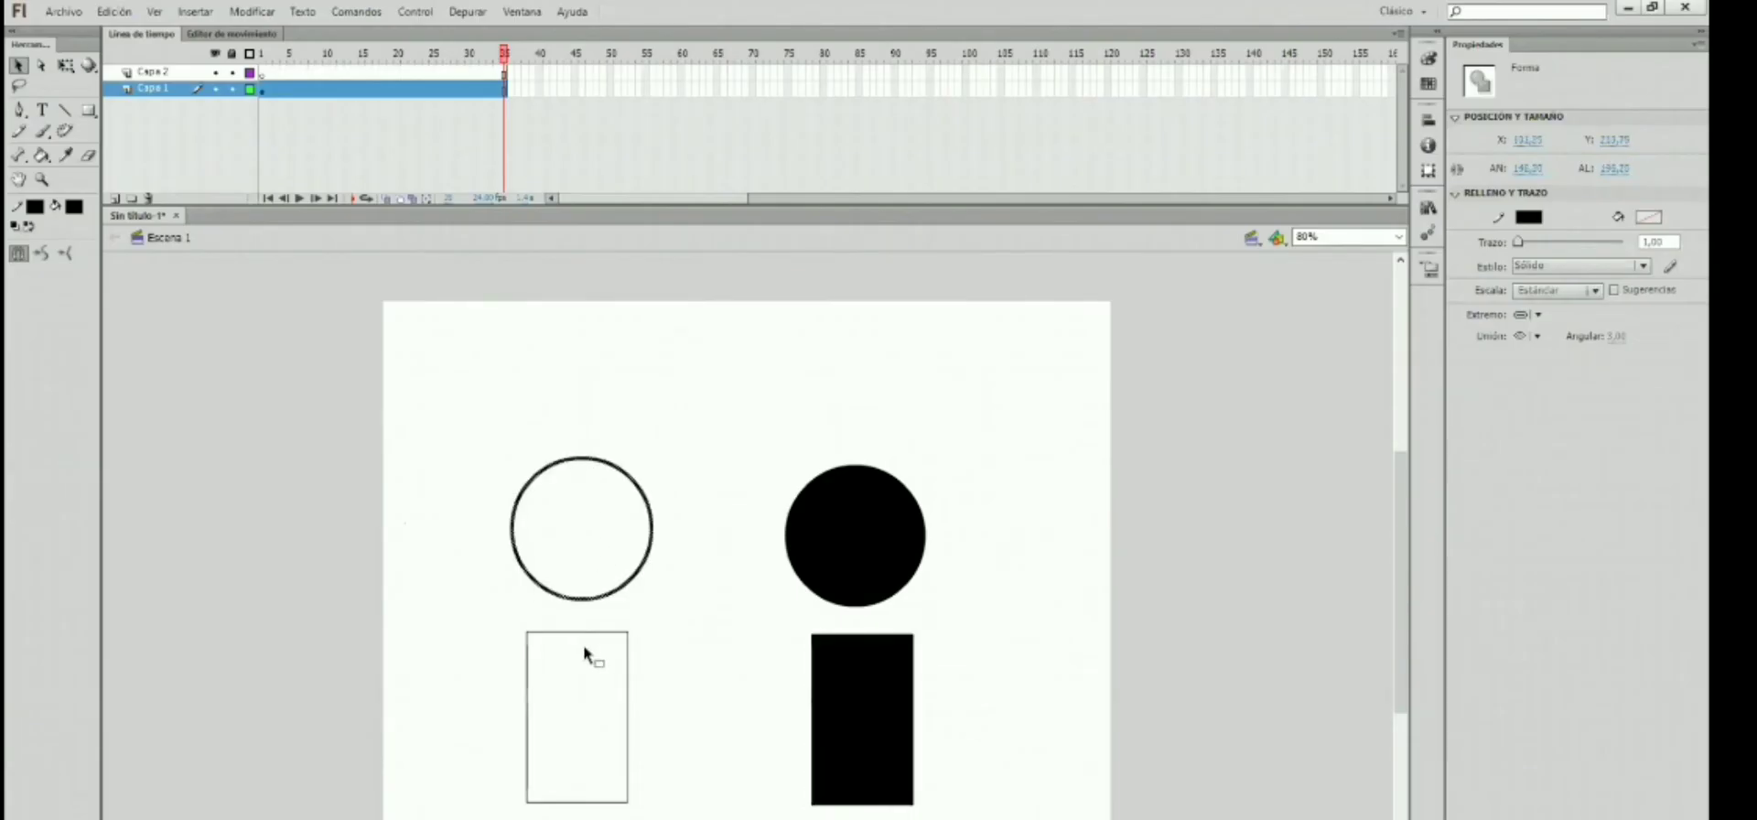
{"action": "left_click", "coordinate": [843, 530]}
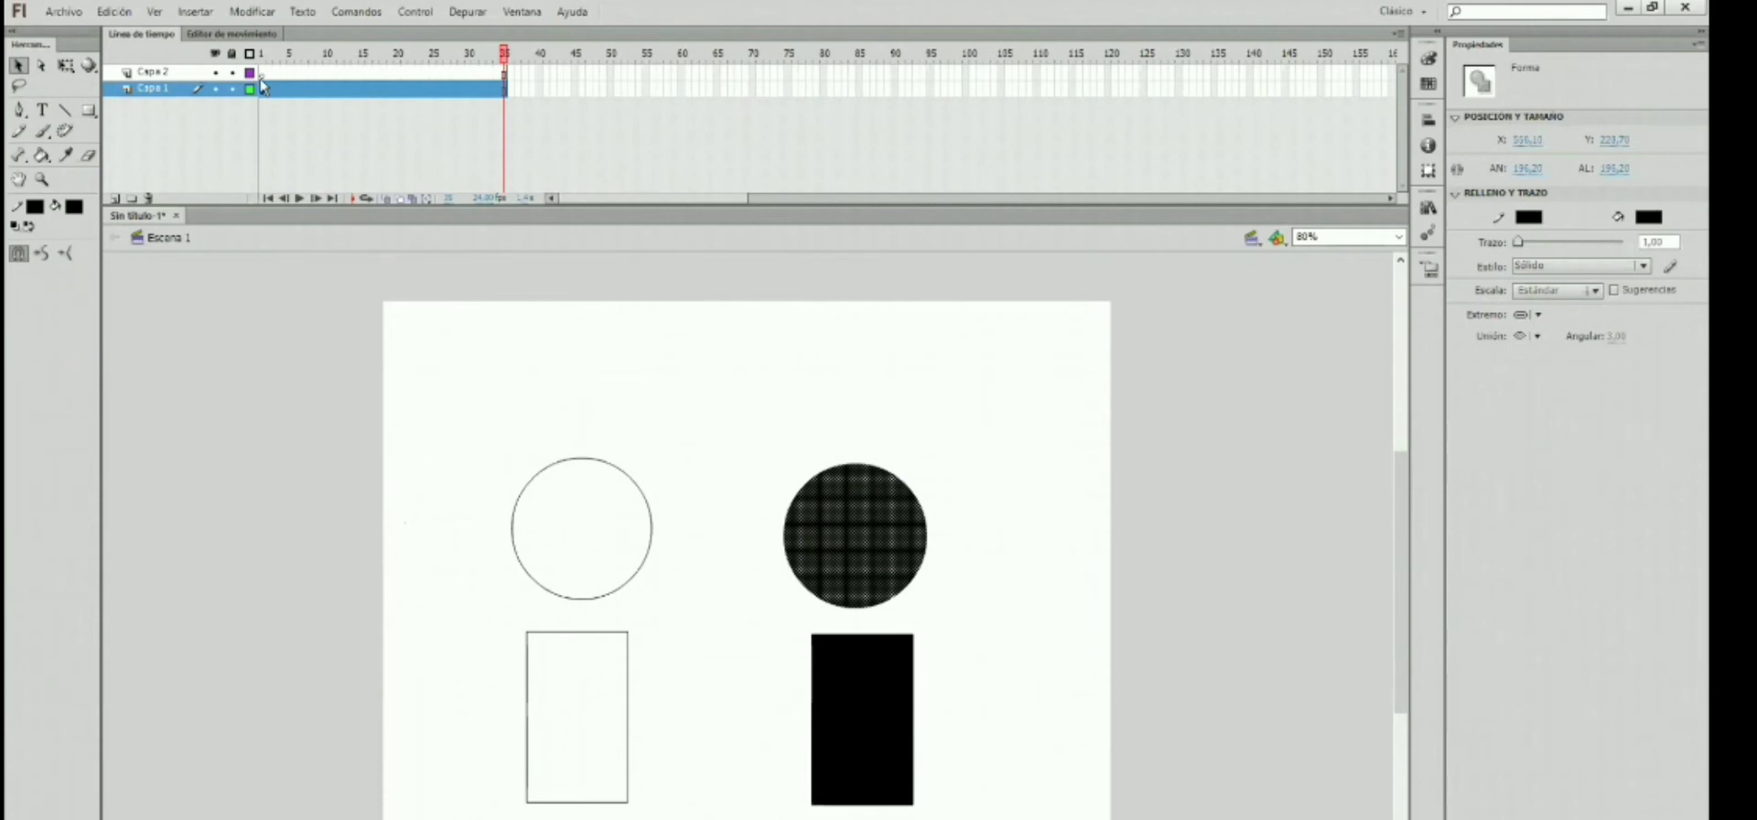
{"action": "mouse_move", "coordinate": [459, 390]}
{"action": "left_mouse_down"}
{"action": "mouse_move", "coordinate": [482, 513]}
{"action": "mouse_move", "coordinate": [828, 604]}
{"action": "mouse_move", "coordinate": [952, 617]}
{"action": "left_mouse_up"}
{"action": "left_click", "coordinate": [549, 521]}
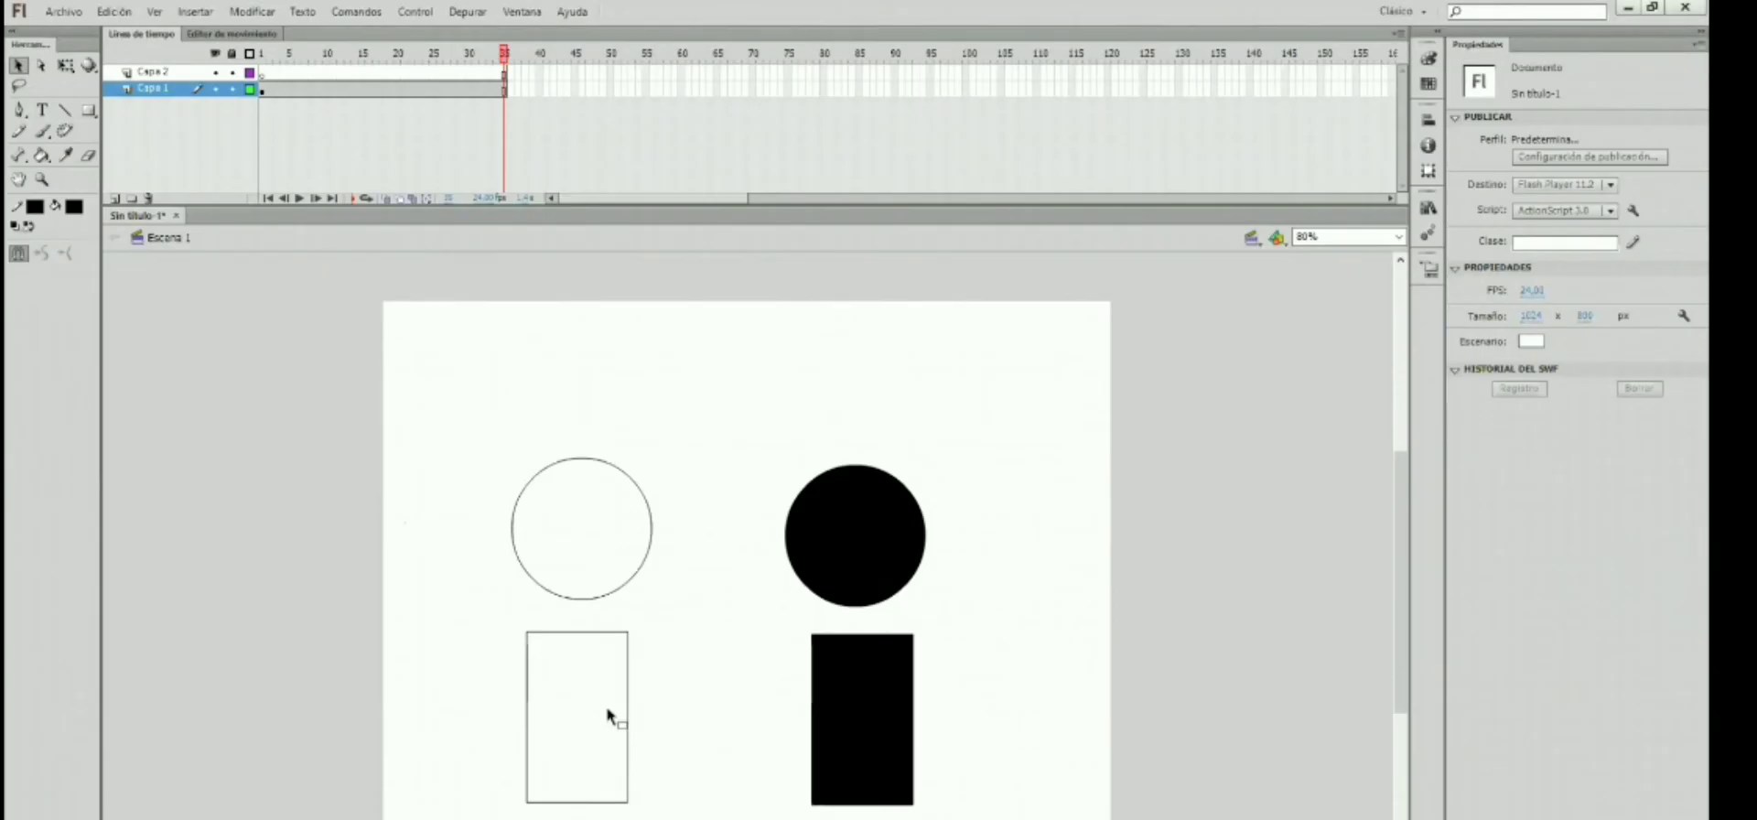
{"action": "left_click_drag", "start_coordinate": [959, 729], "coordinate": [995, 616]}
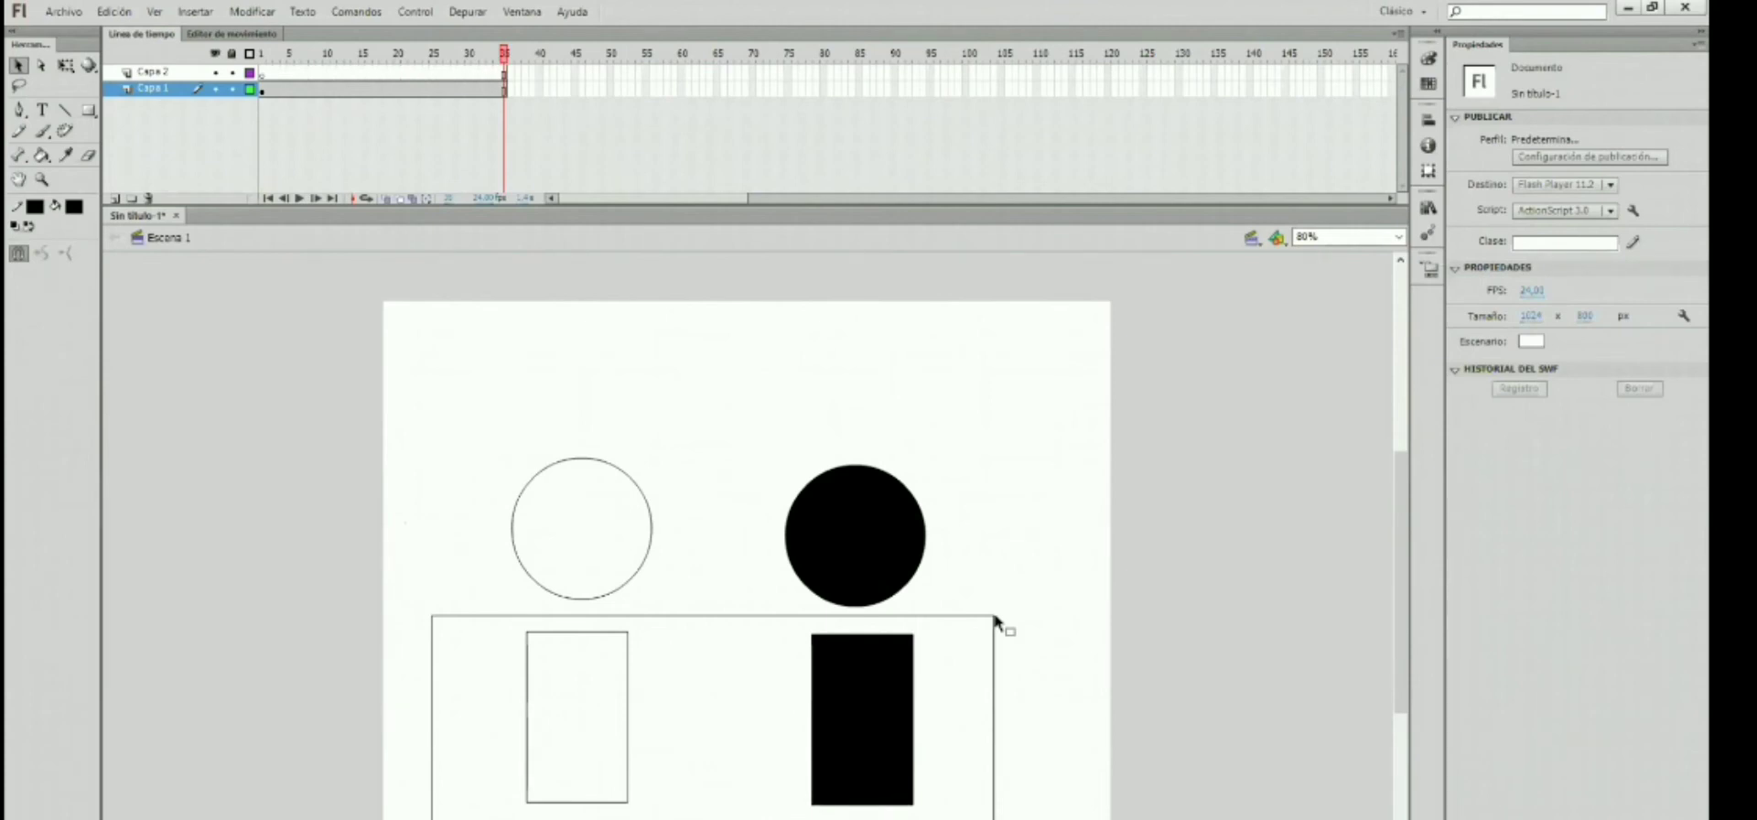
{"action": "left_click_drag", "start_coordinate": [994, 616], "coordinate": [994, 616]}
{"action": "mouse_move", "coordinate": [465, 383]}
{"action": "left_mouse_down"}
{"action": "mouse_move", "coordinate": [541, 604]}
{"action": "mouse_move", "coordinate": [984, 616]}
{"action": "left_mouse_up"}
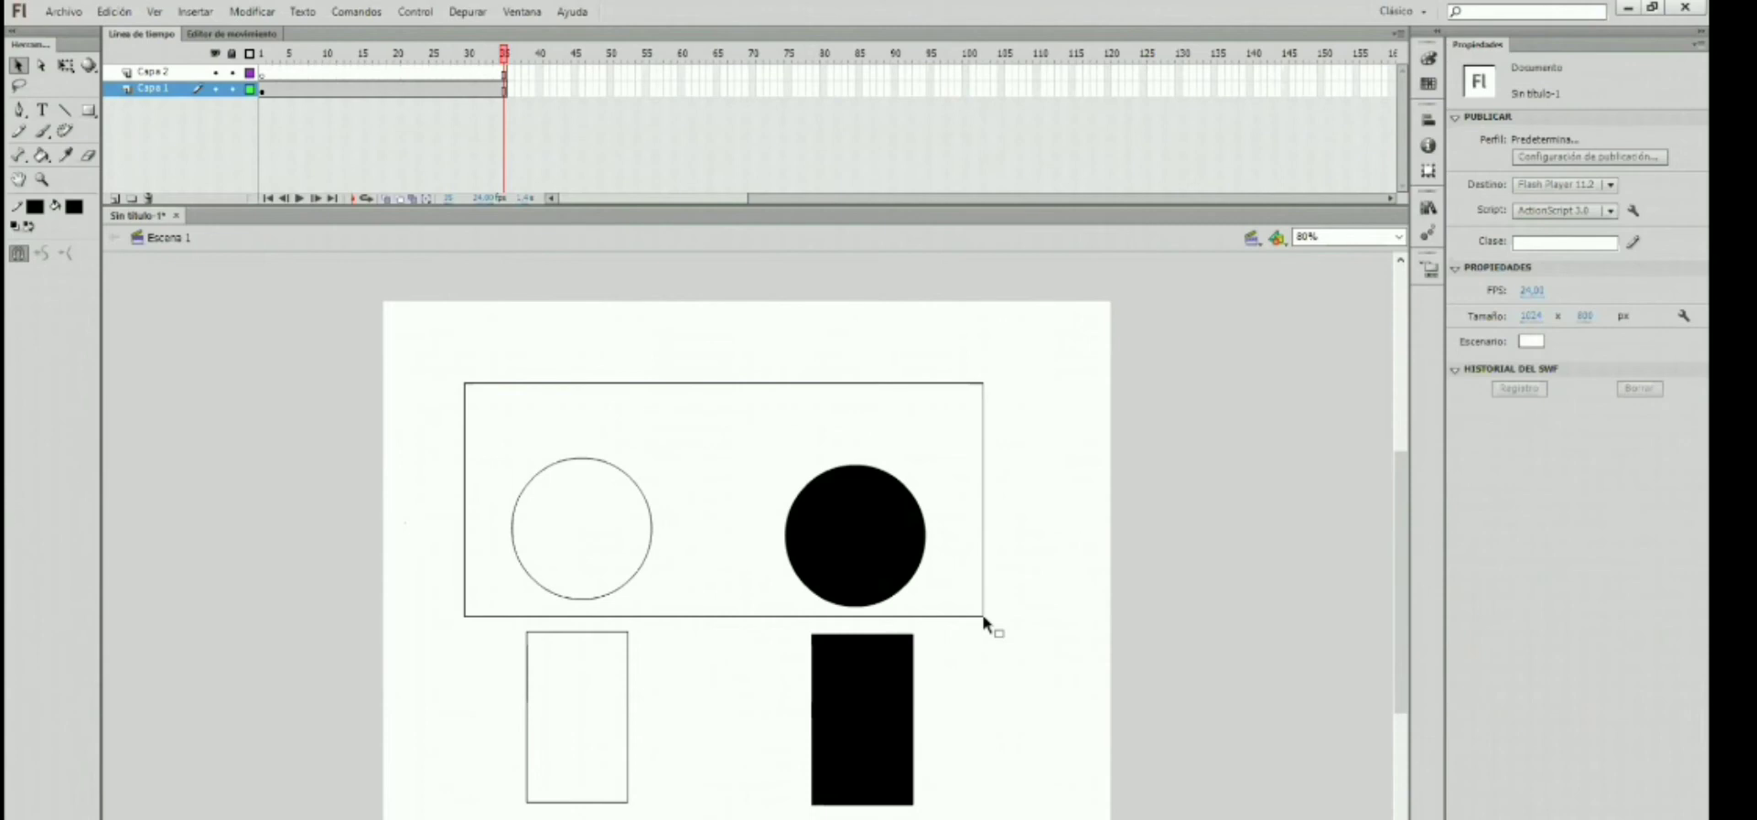
{"action": "left_click_drag", "start_coordinate": [983, 619], "coordinate": [980, 622]}
{"action": "left_click", "coordinate": [582, 525]}
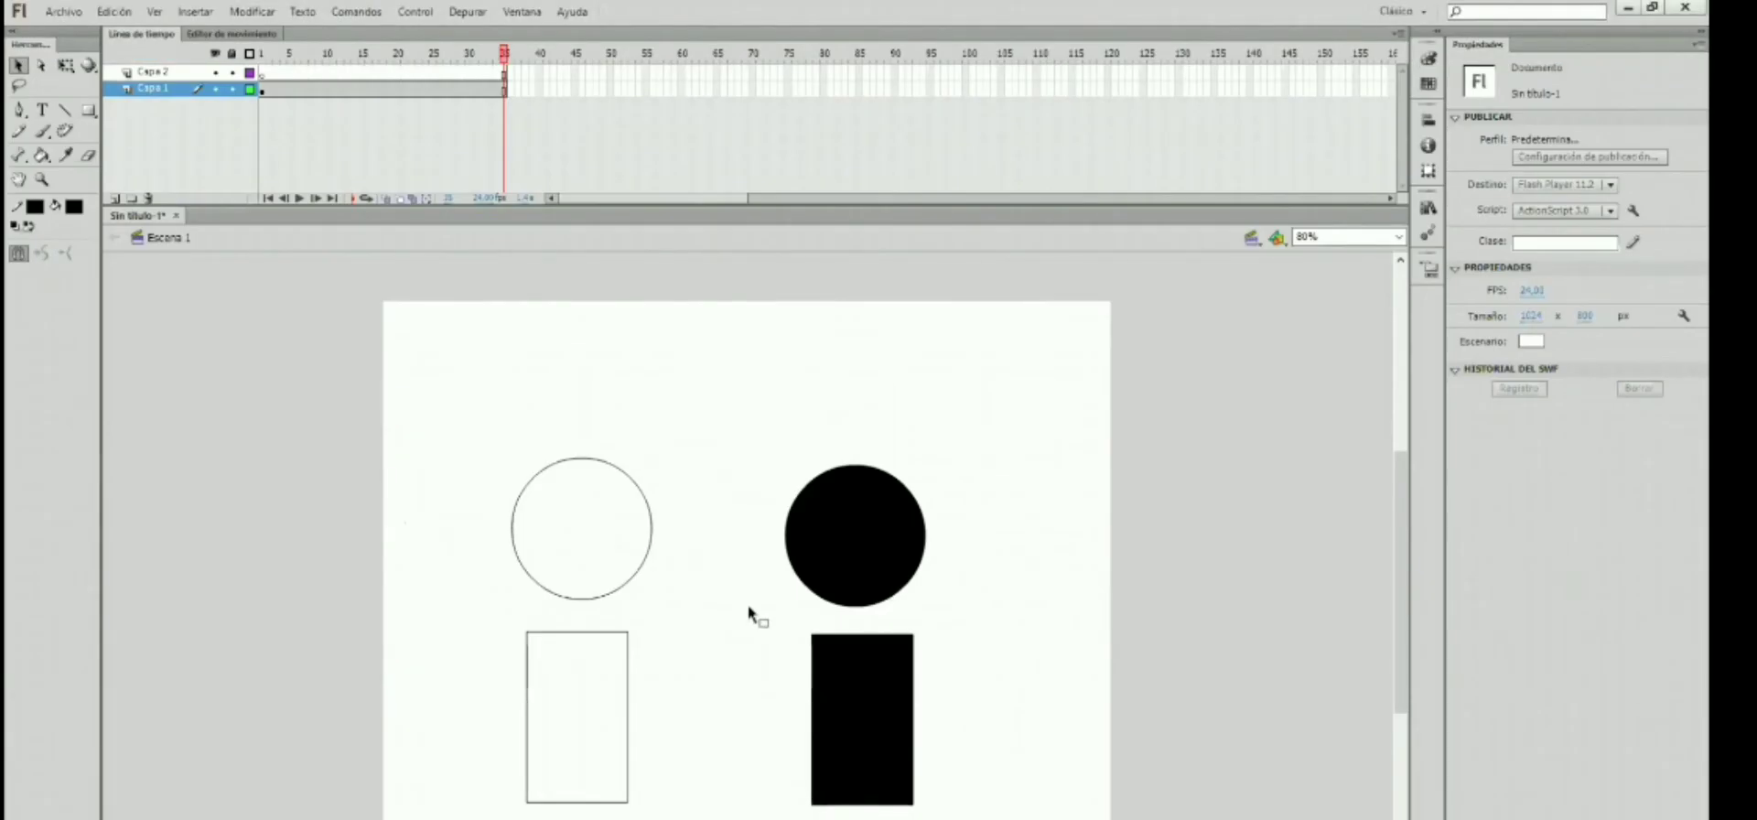
Step: Compare selecting only the black circle with selecting every shape through frame 35 of Capa 1
{"action": "left_click", "coordinate": [834, 552]}
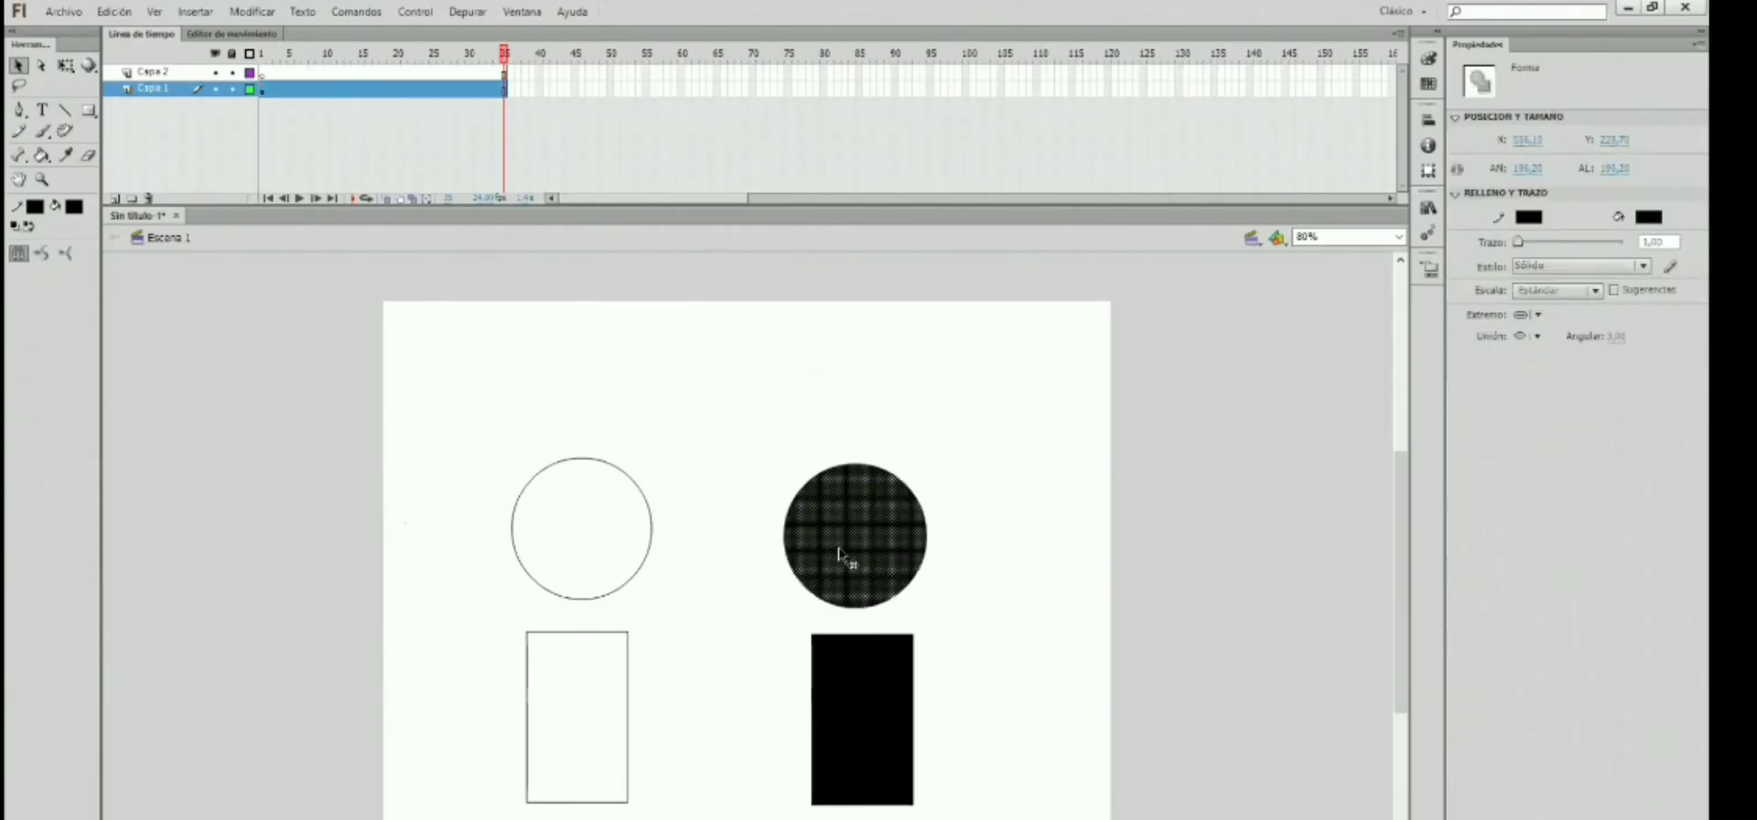
{"action": "left_click", "coordinate": [972, 562]}
{"action": "left_click", "coordinate": [887, 558]}
{"action": "left_click", "coordinate": [506, 90]}
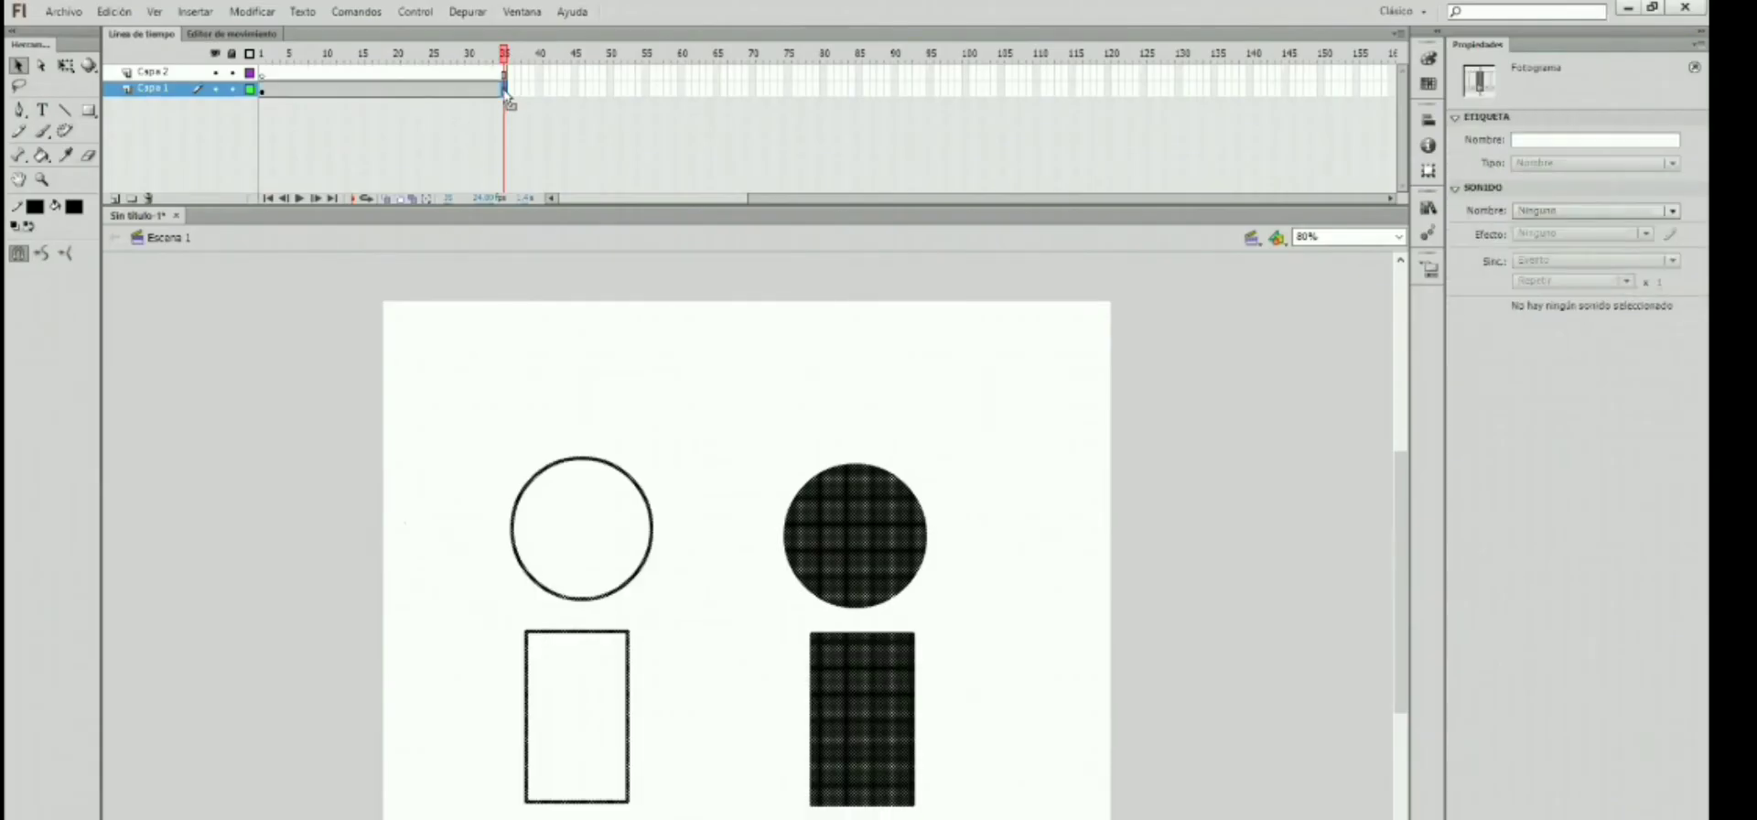
{"action": "left_click", "coordinate": [742, 432]}
{"action": "left_click", "coordinate": [849, 559]}
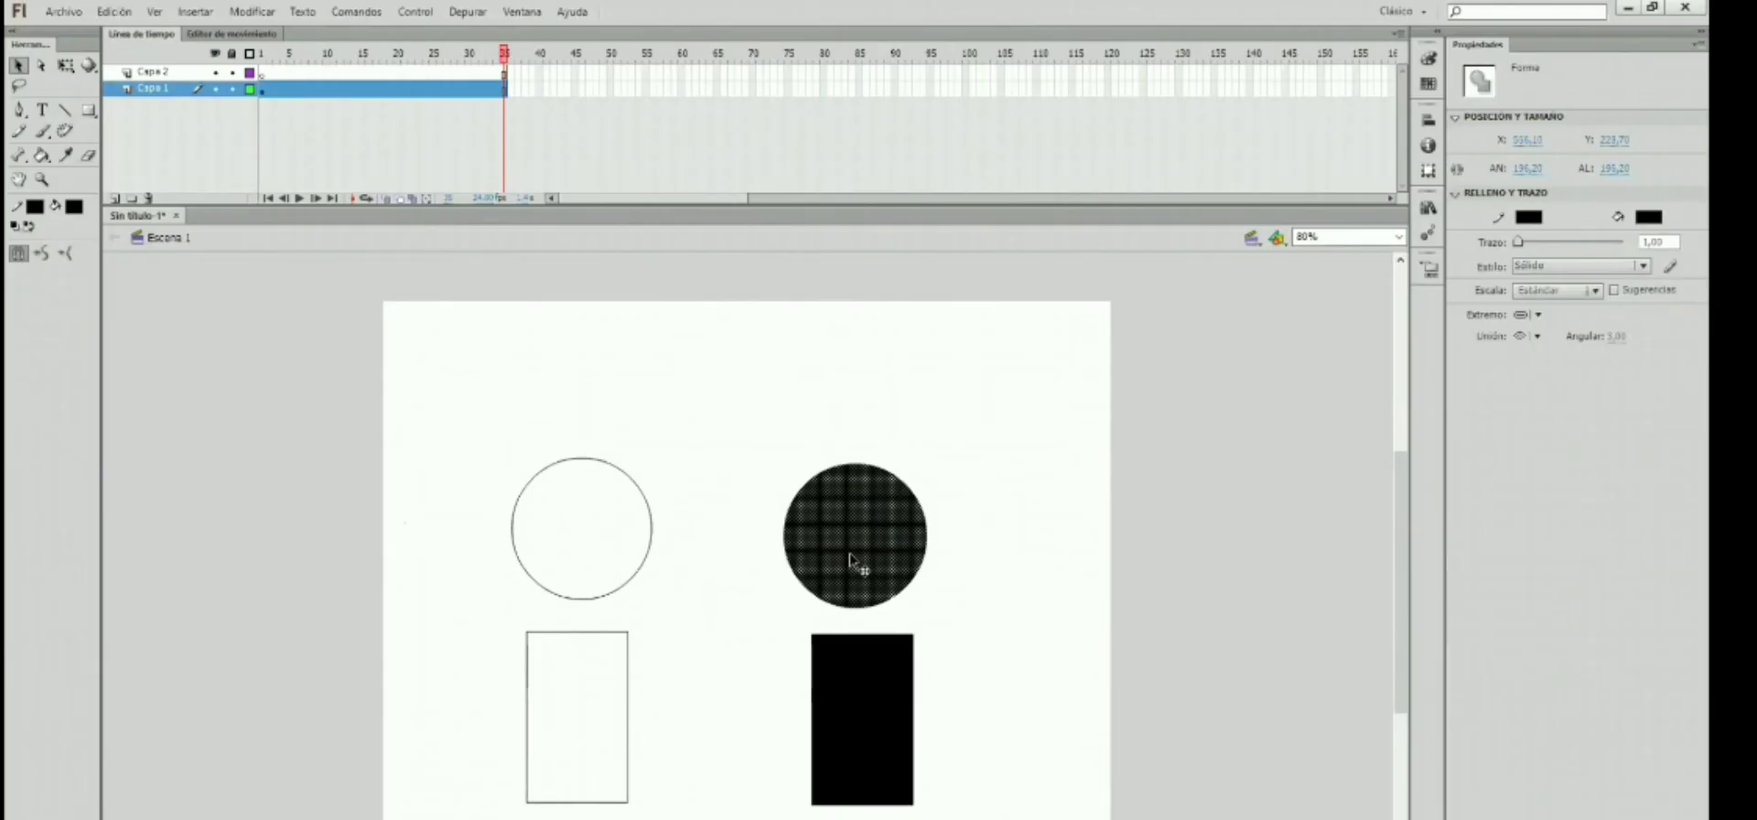
{"action": "left_click", "coordinate": [988, 623]}
Step: Change the black rectangle's fill colour to red and clear the selection
{"action": "left_click", "coordinate": [858, 737]}
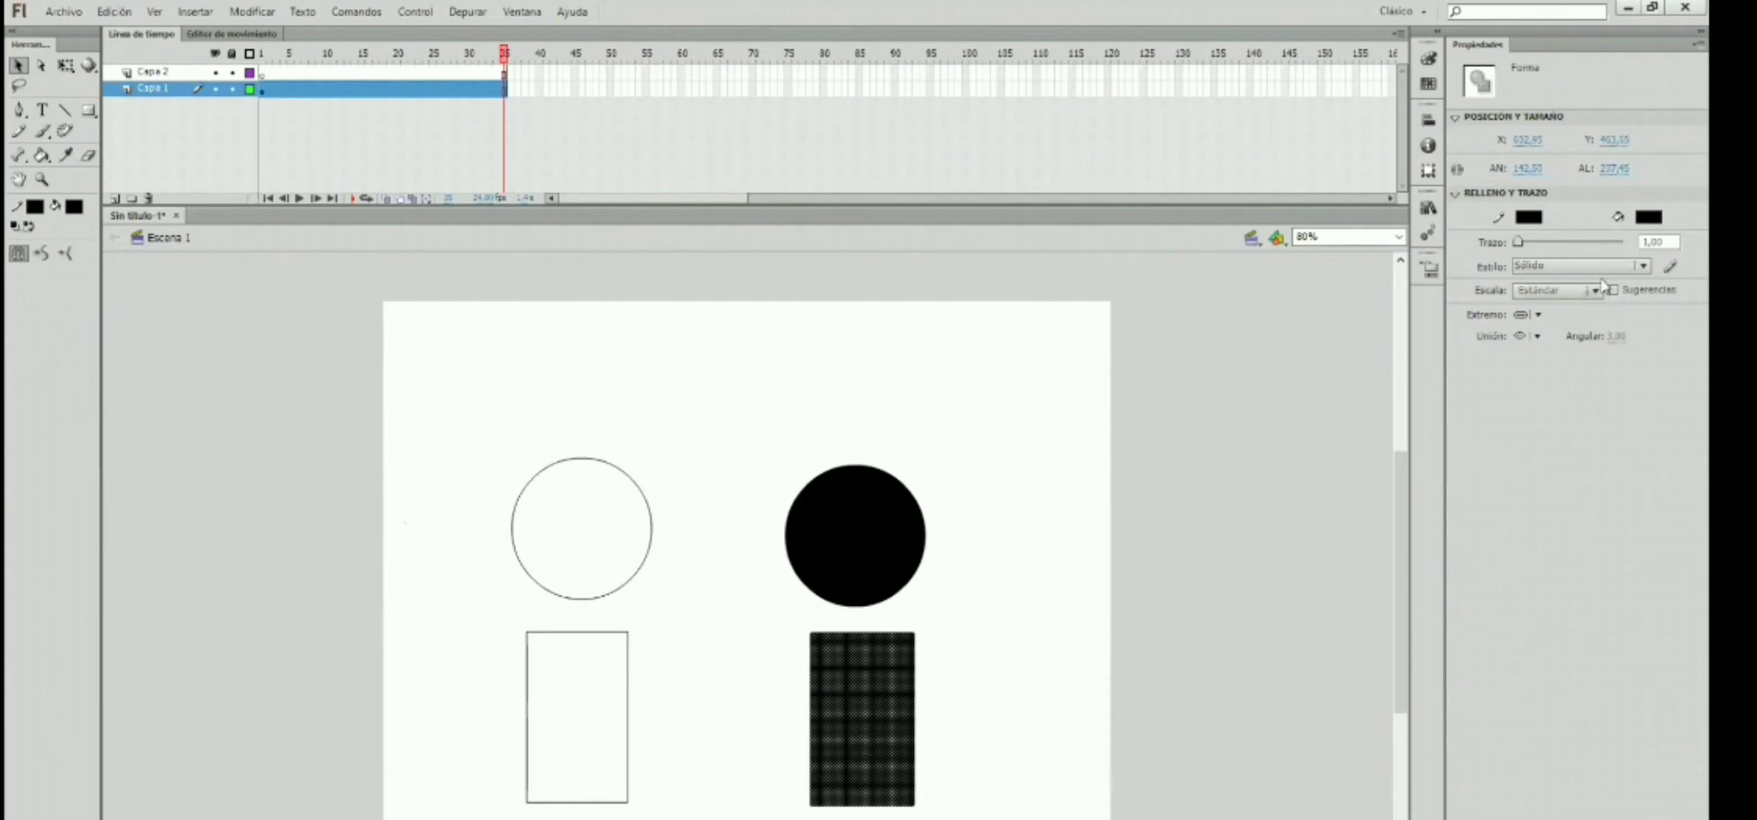
{"action": "left_click", "coordinate": [1650, 220]}
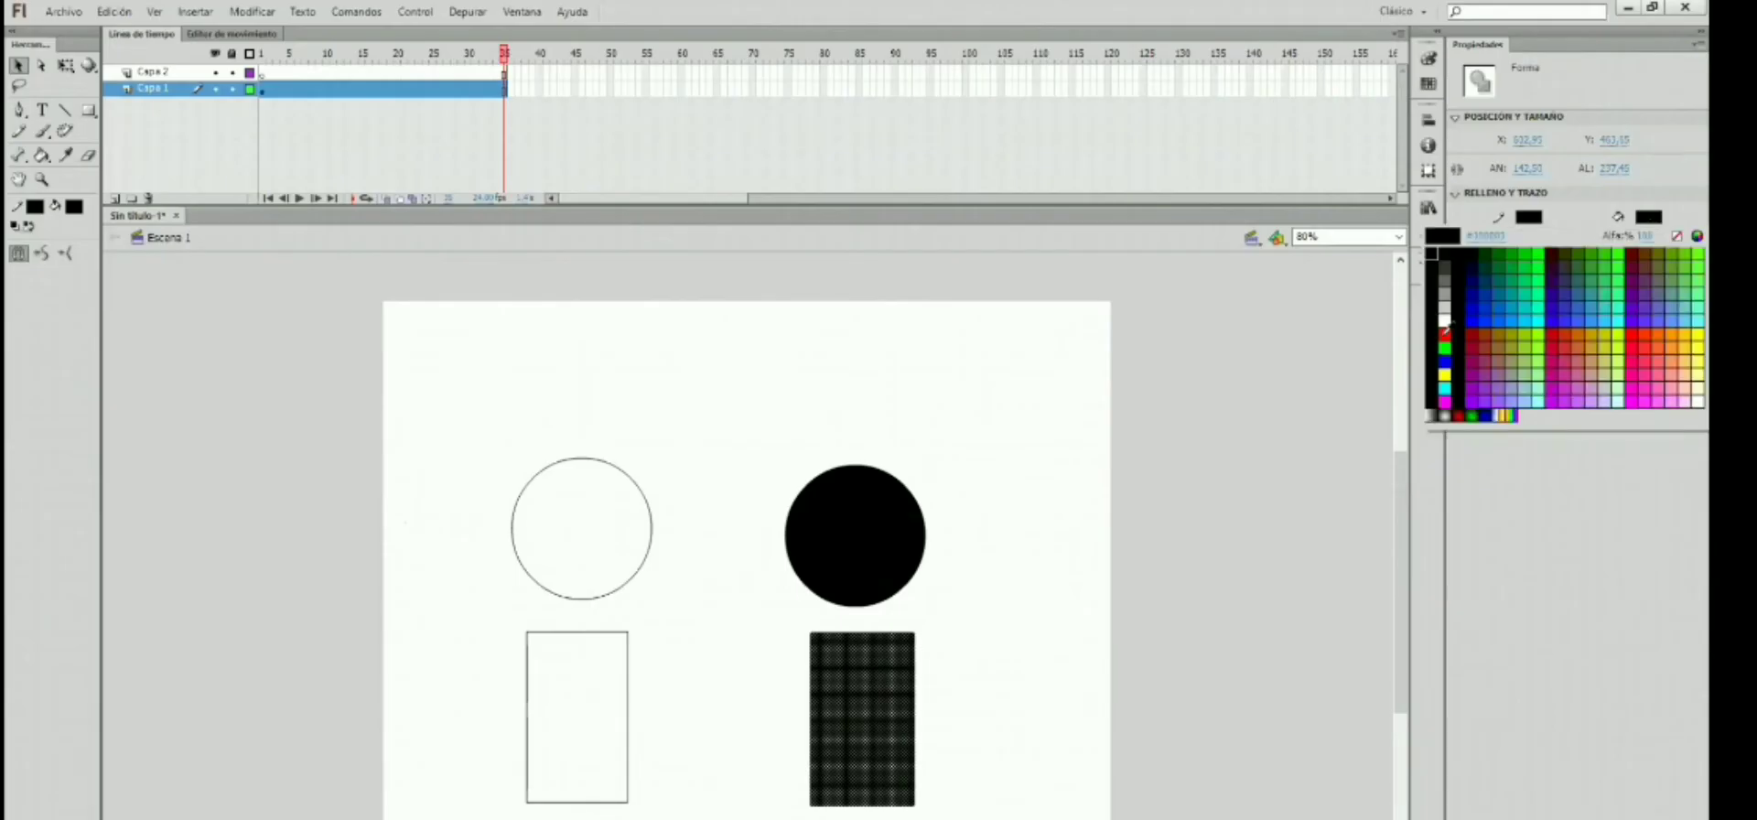
{"action": "left_click", "coordinate": [1445, 334]}
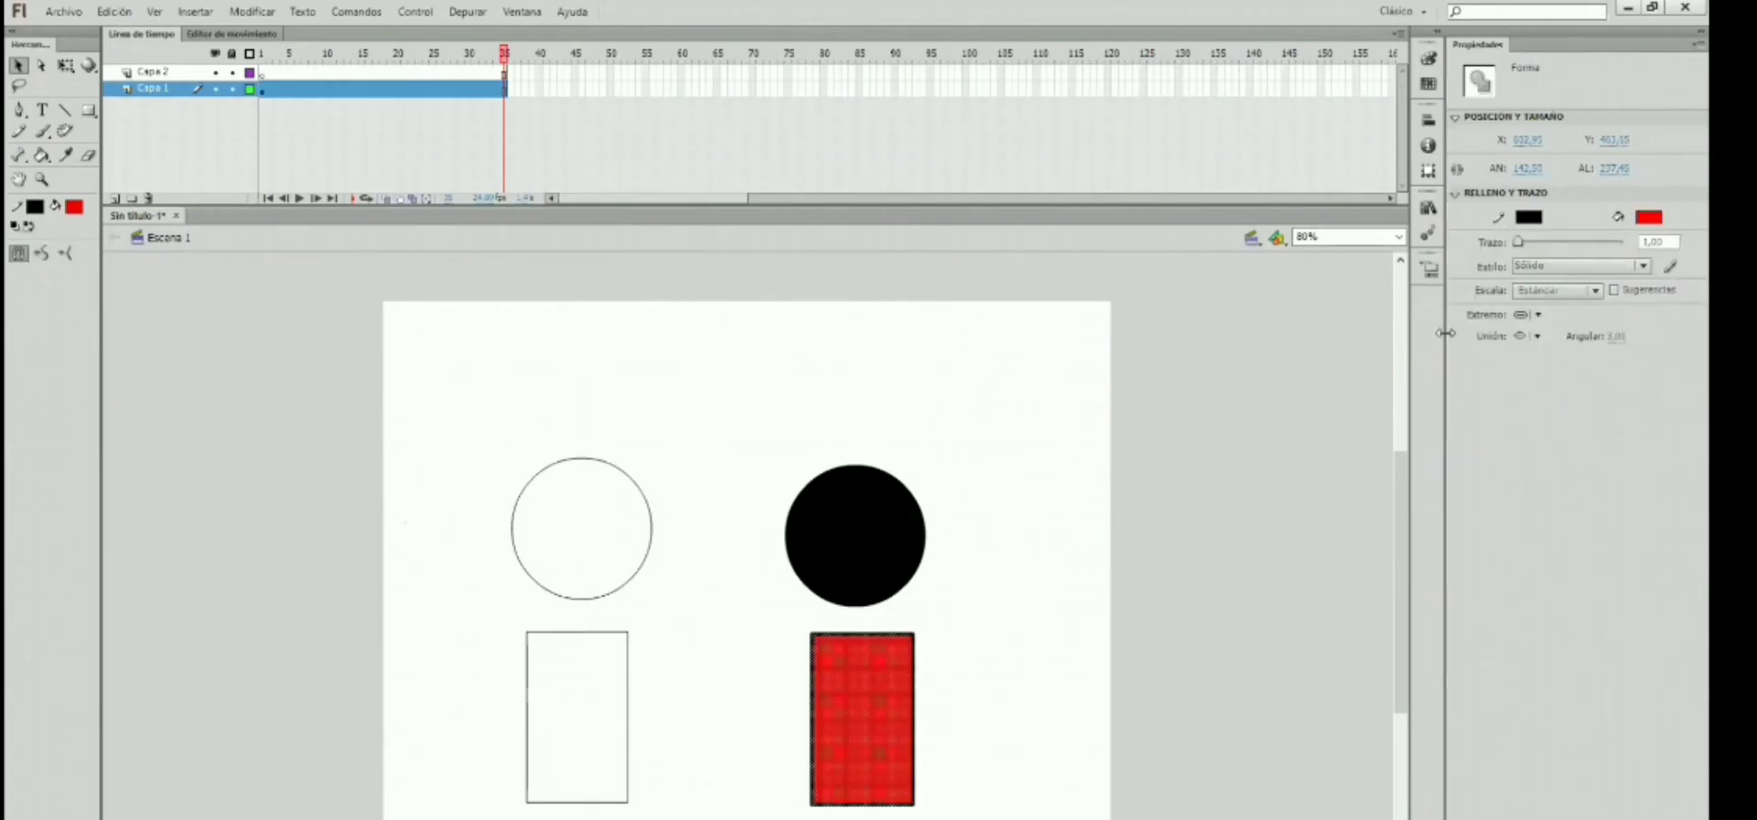
{"action": "left_click", "coordinate": [1002, 686]}
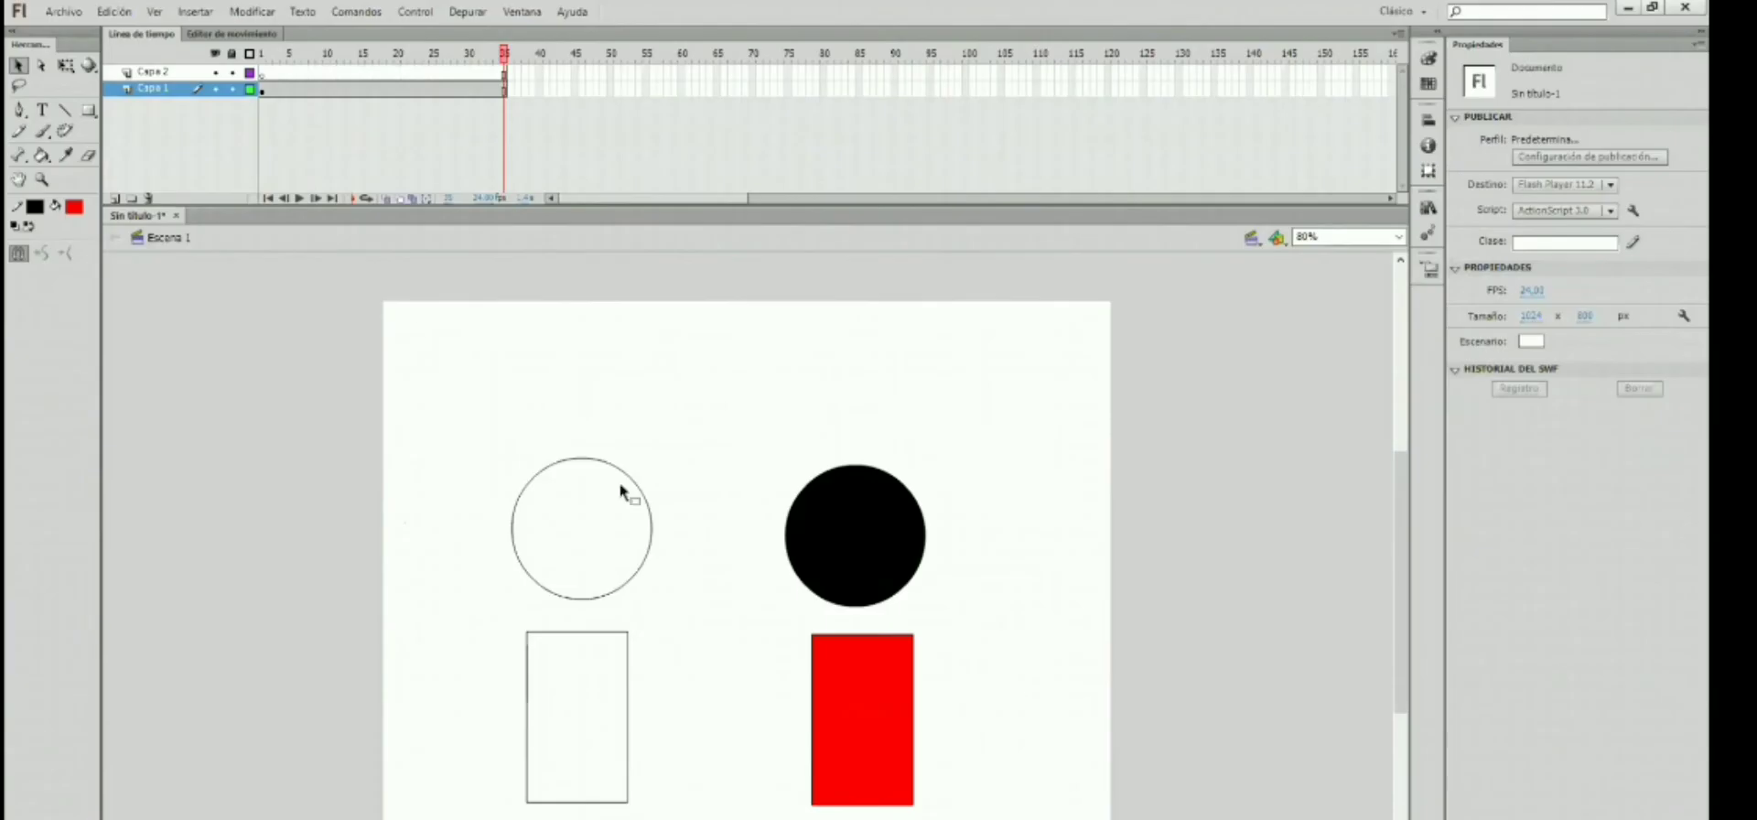
Step: Compare the shapes at frame 35 and frame 1 of Capa 1
{"action": "left_click", "coordinate": [505, 91]}
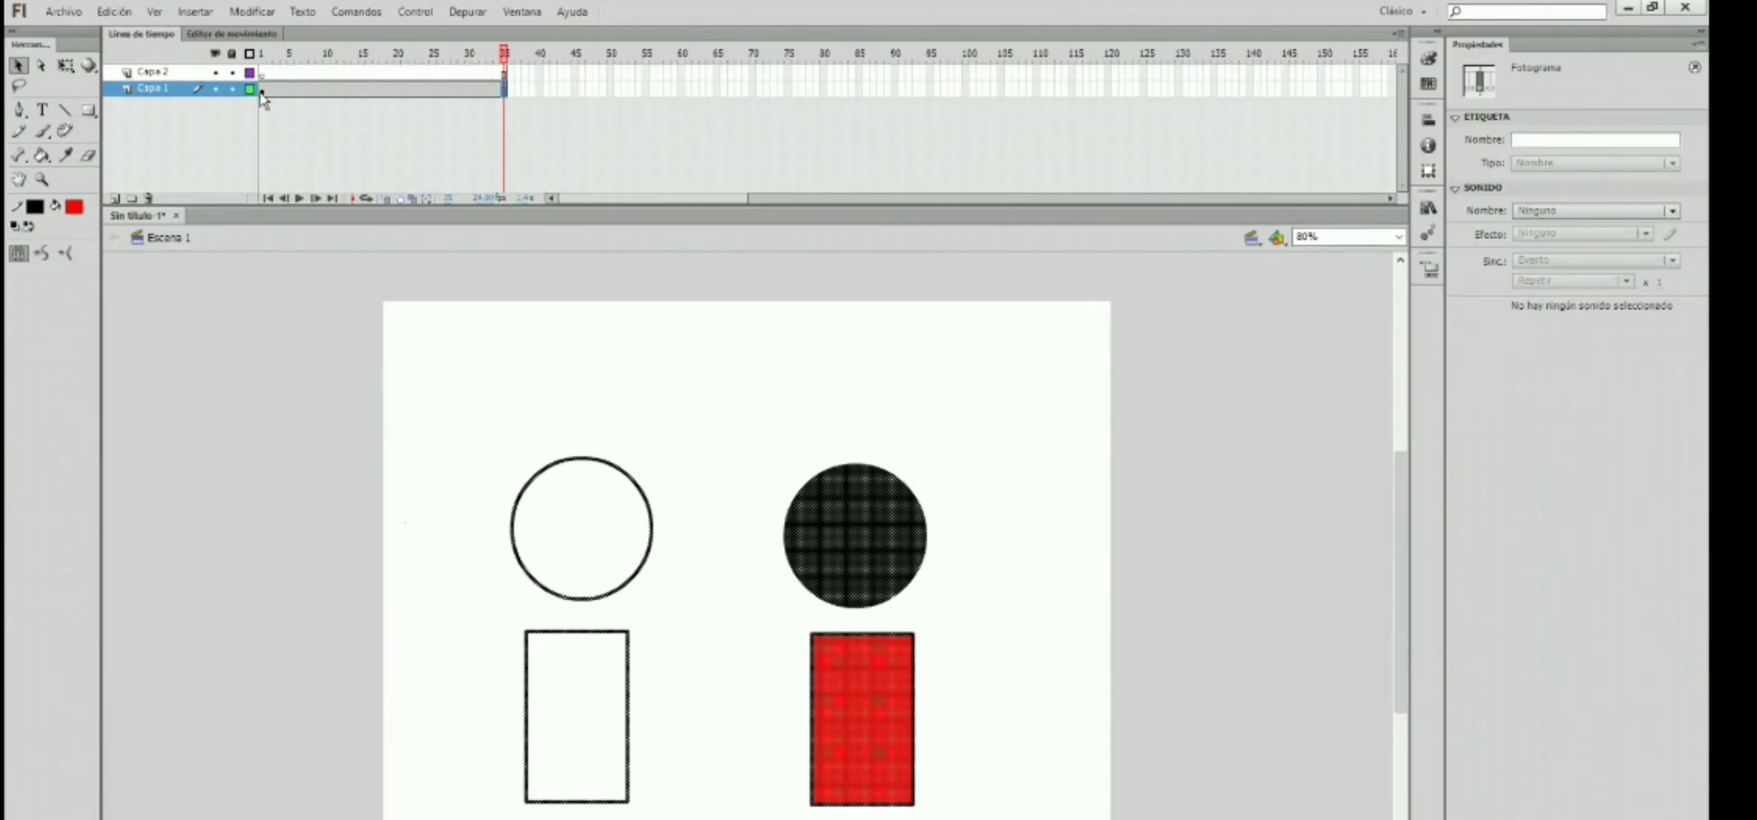
{"action": "left_click", "coordinate": [262, 92]}
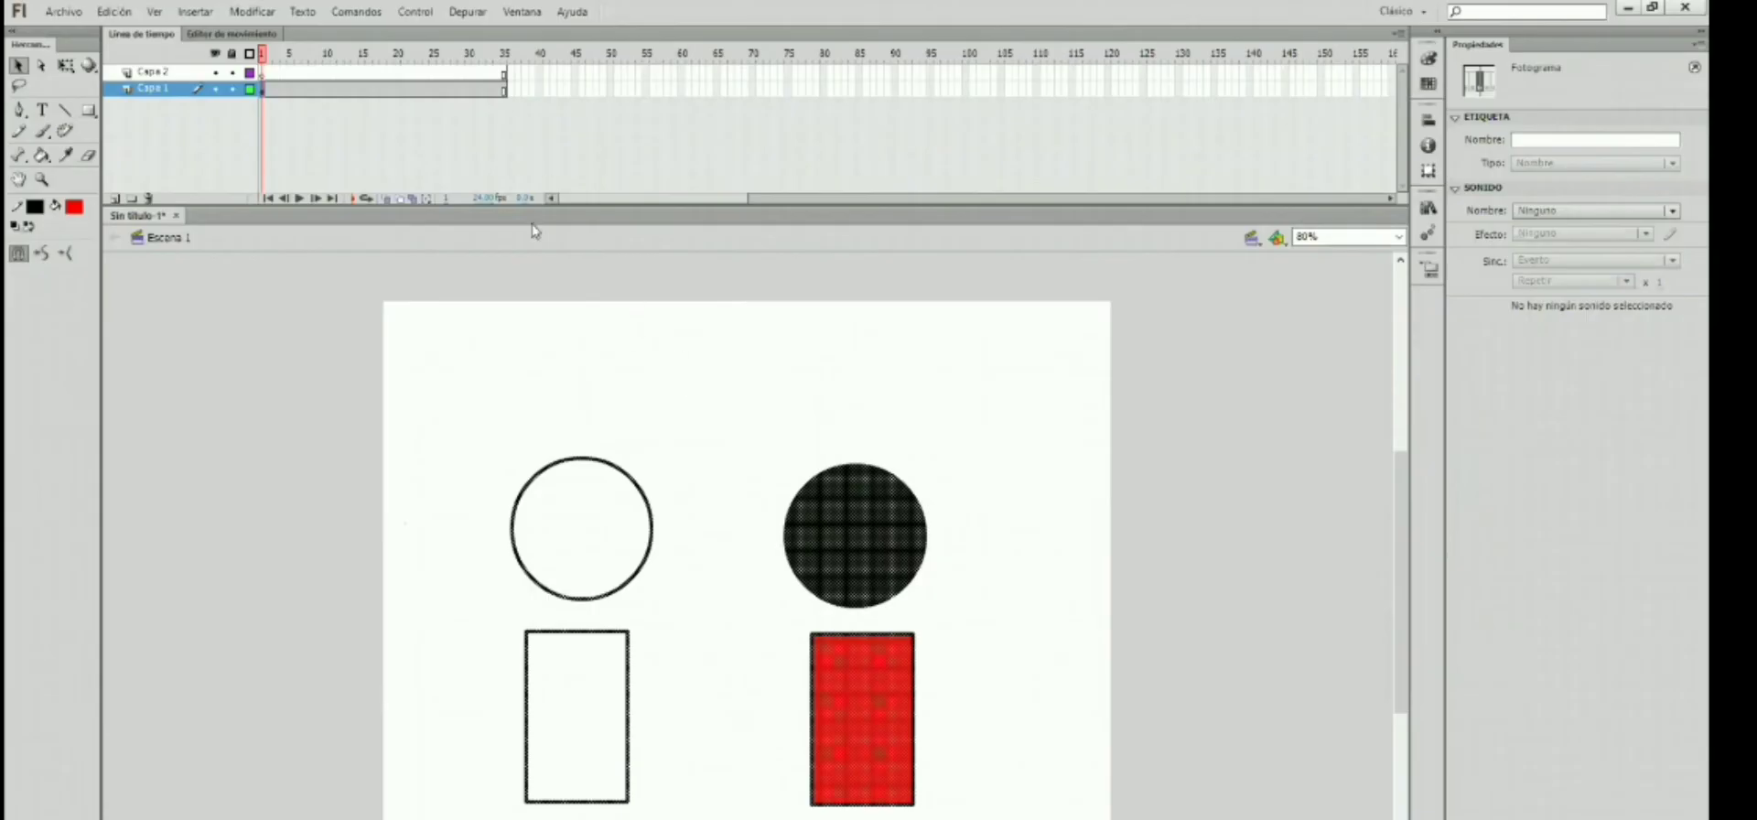
Step: Convert frame 35 of Capa 1 into a keyframe and clear the selection
{"action": "left_click", "coordinate": [505, 90]}
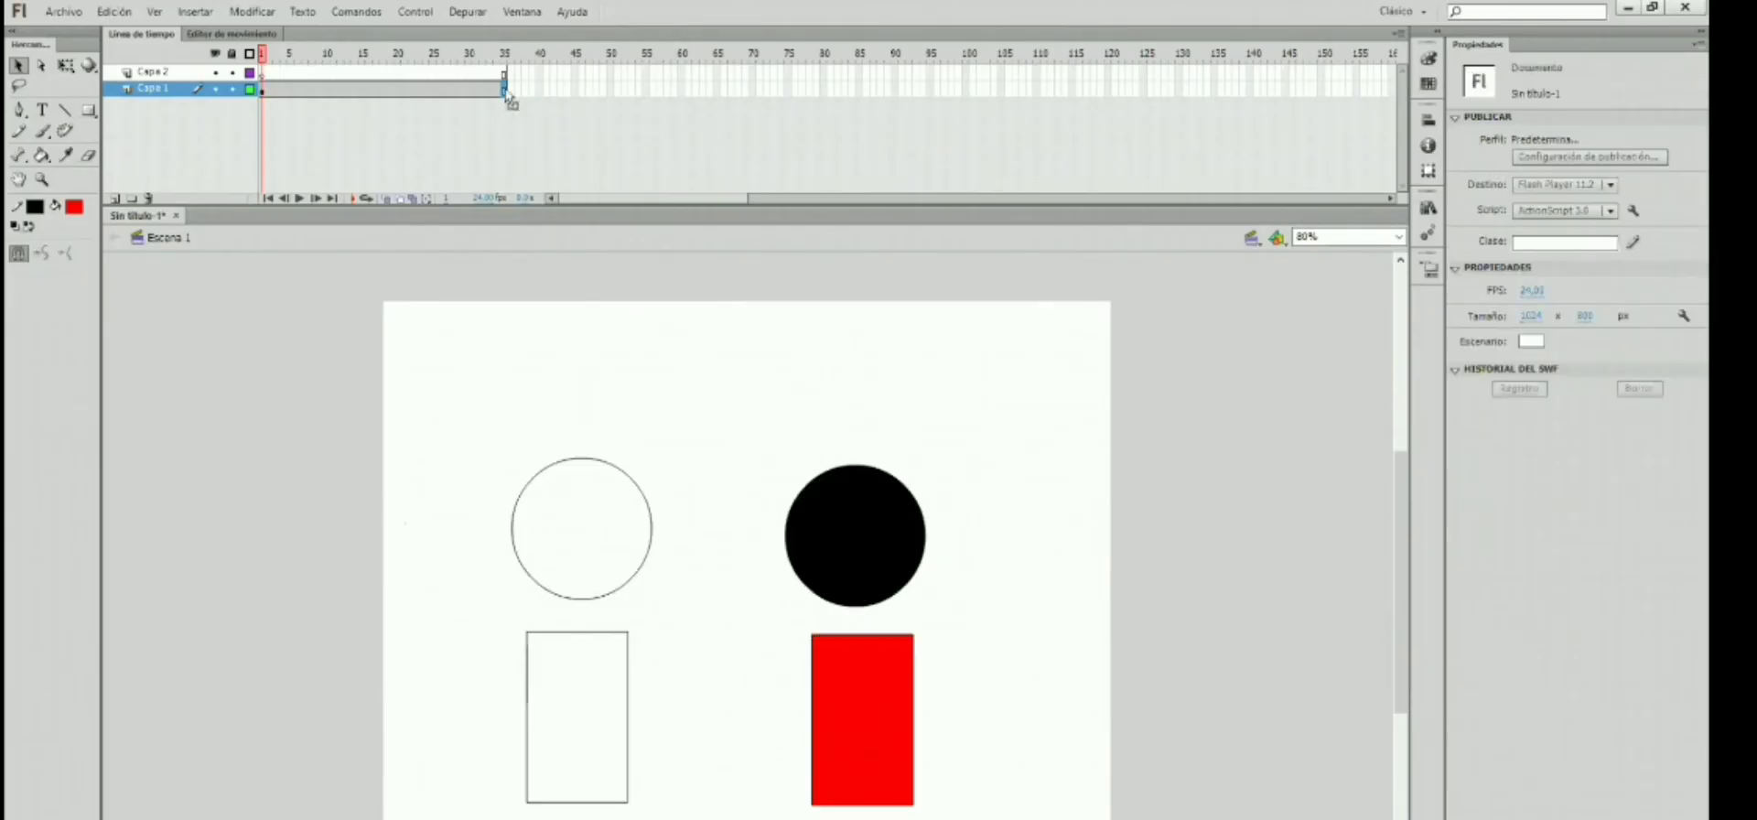
{"action": "left_click", "coordinate": [505, 90]}
{"action": "right_click", "coordinate": [505, 90]}
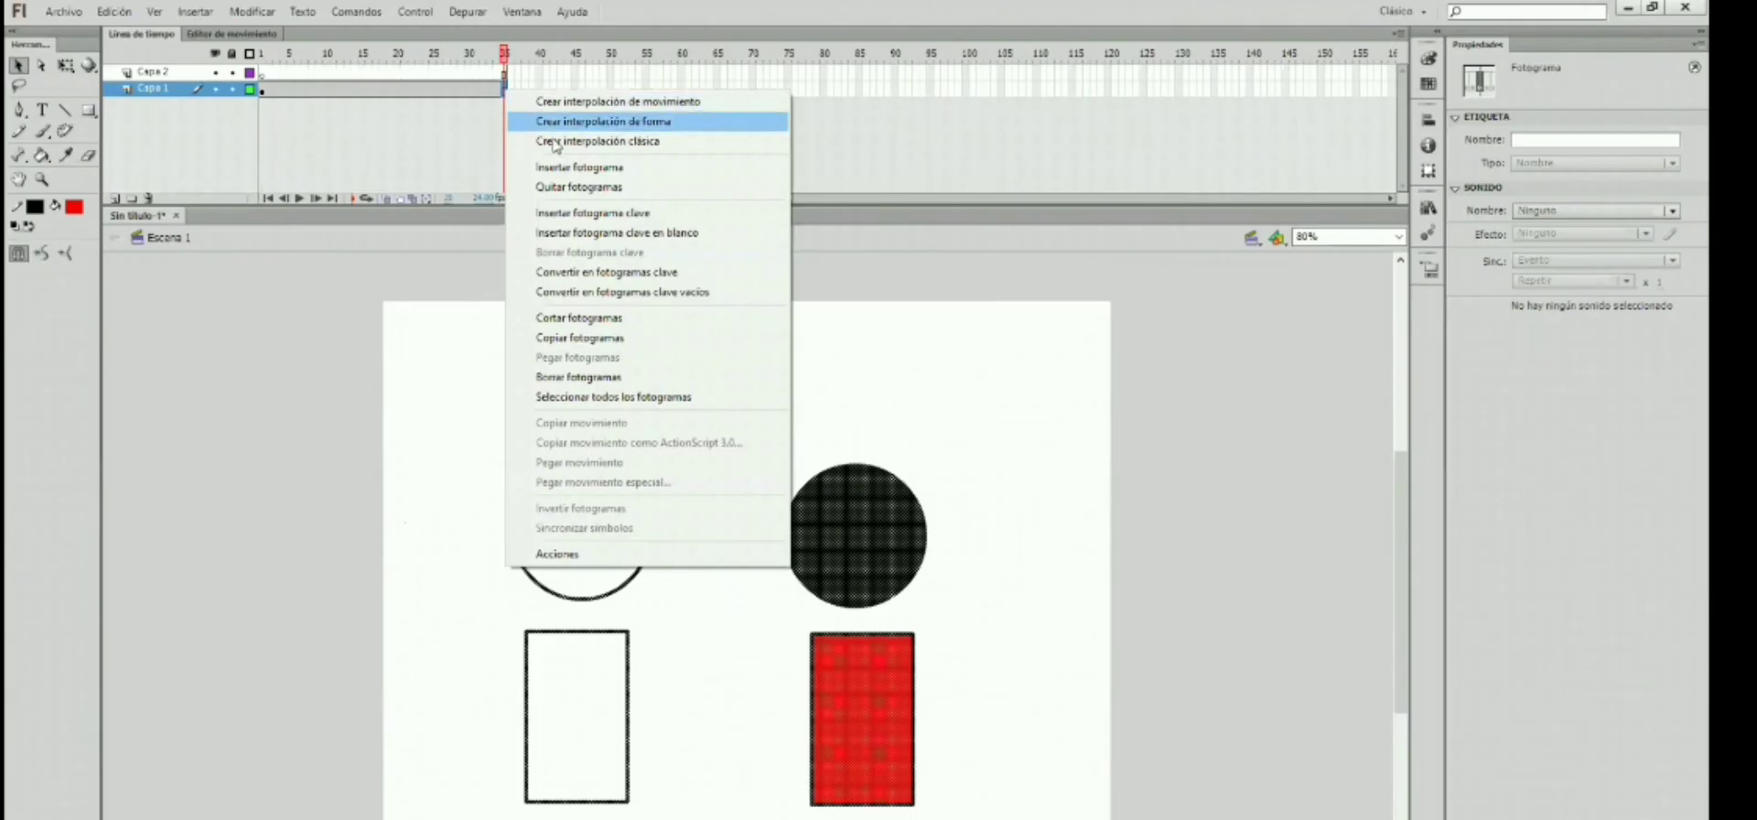
{"action": "left_click", "coordinate": [643, 280]}
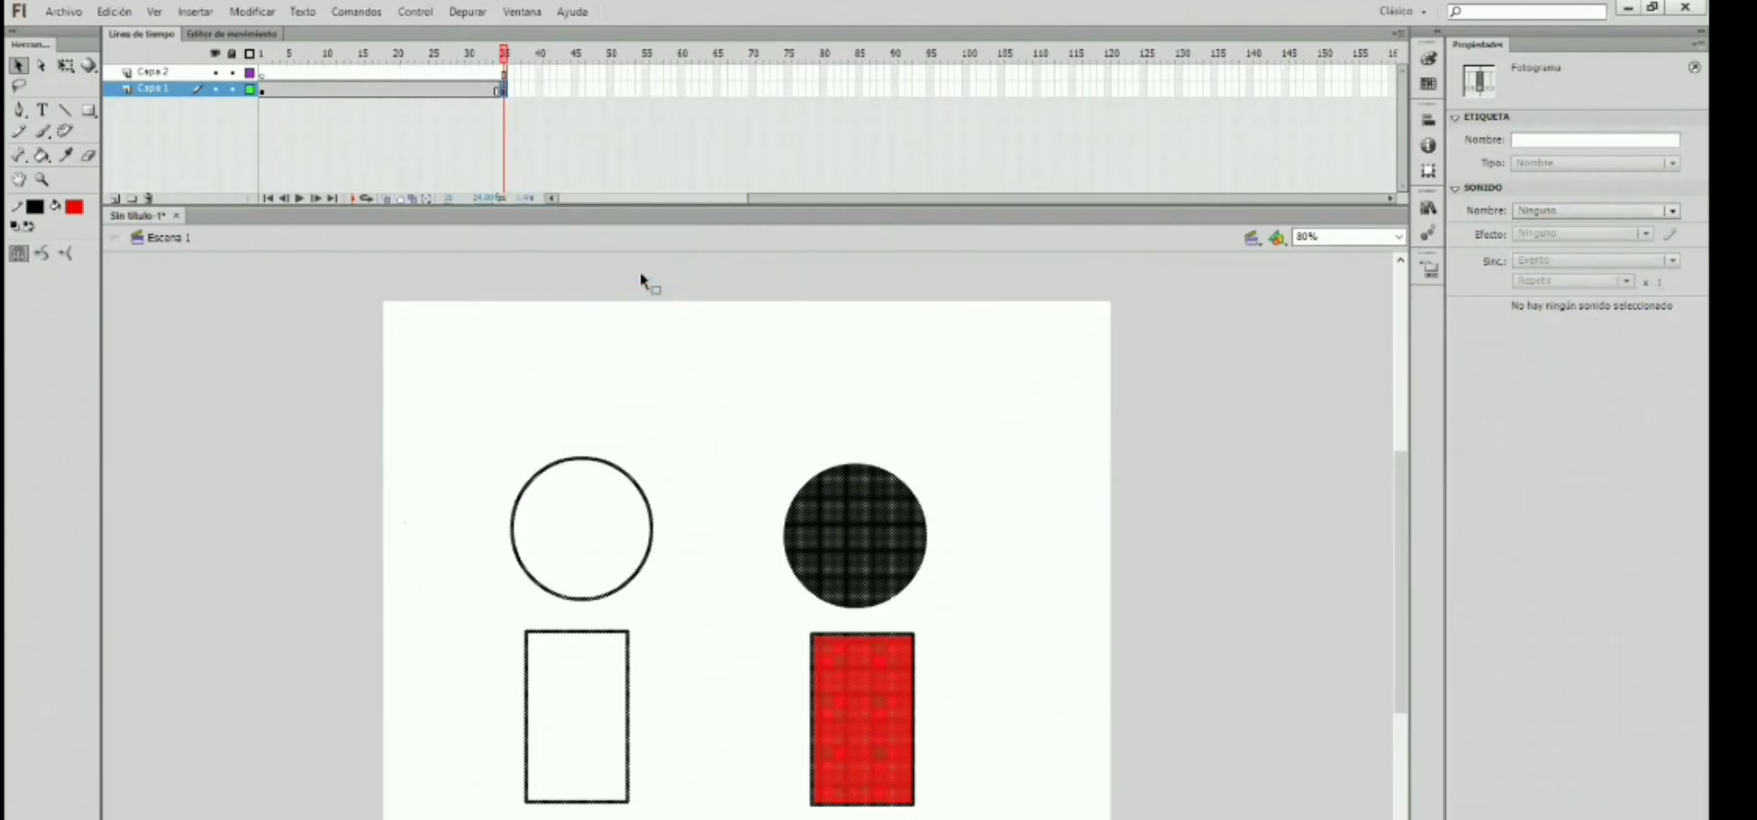
{"action": "left_click", "coordinate": [661, 355]}
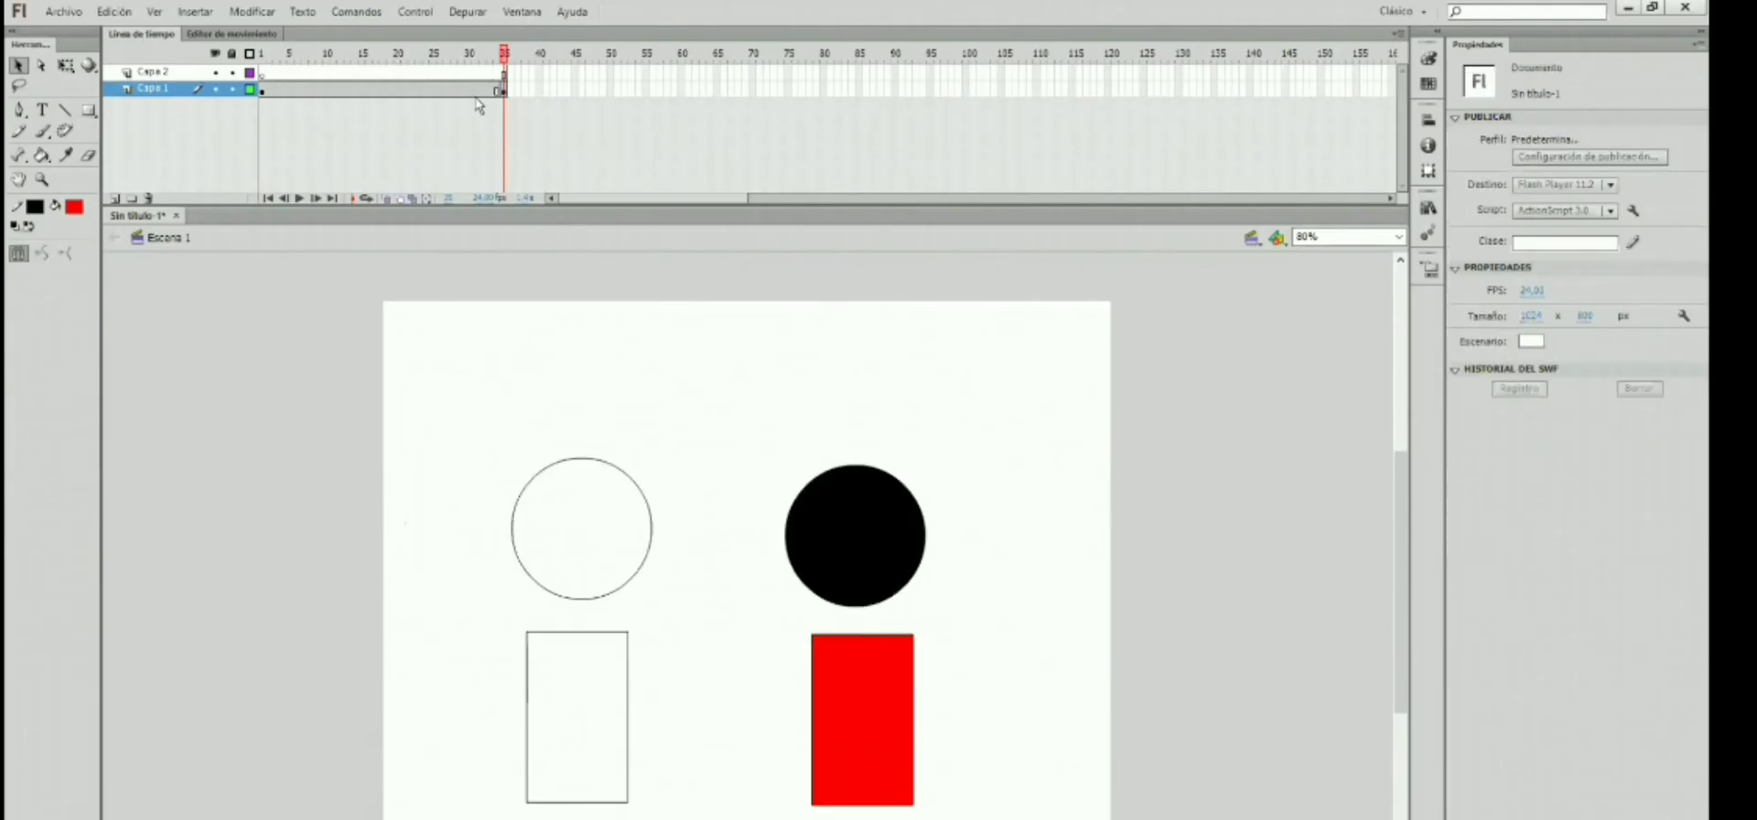
Step: Change the black circle's fill colour to blue at frame 1 of Capa 1 and clear the selection
{"action": "left_click", "coordinate": [503, 91]}
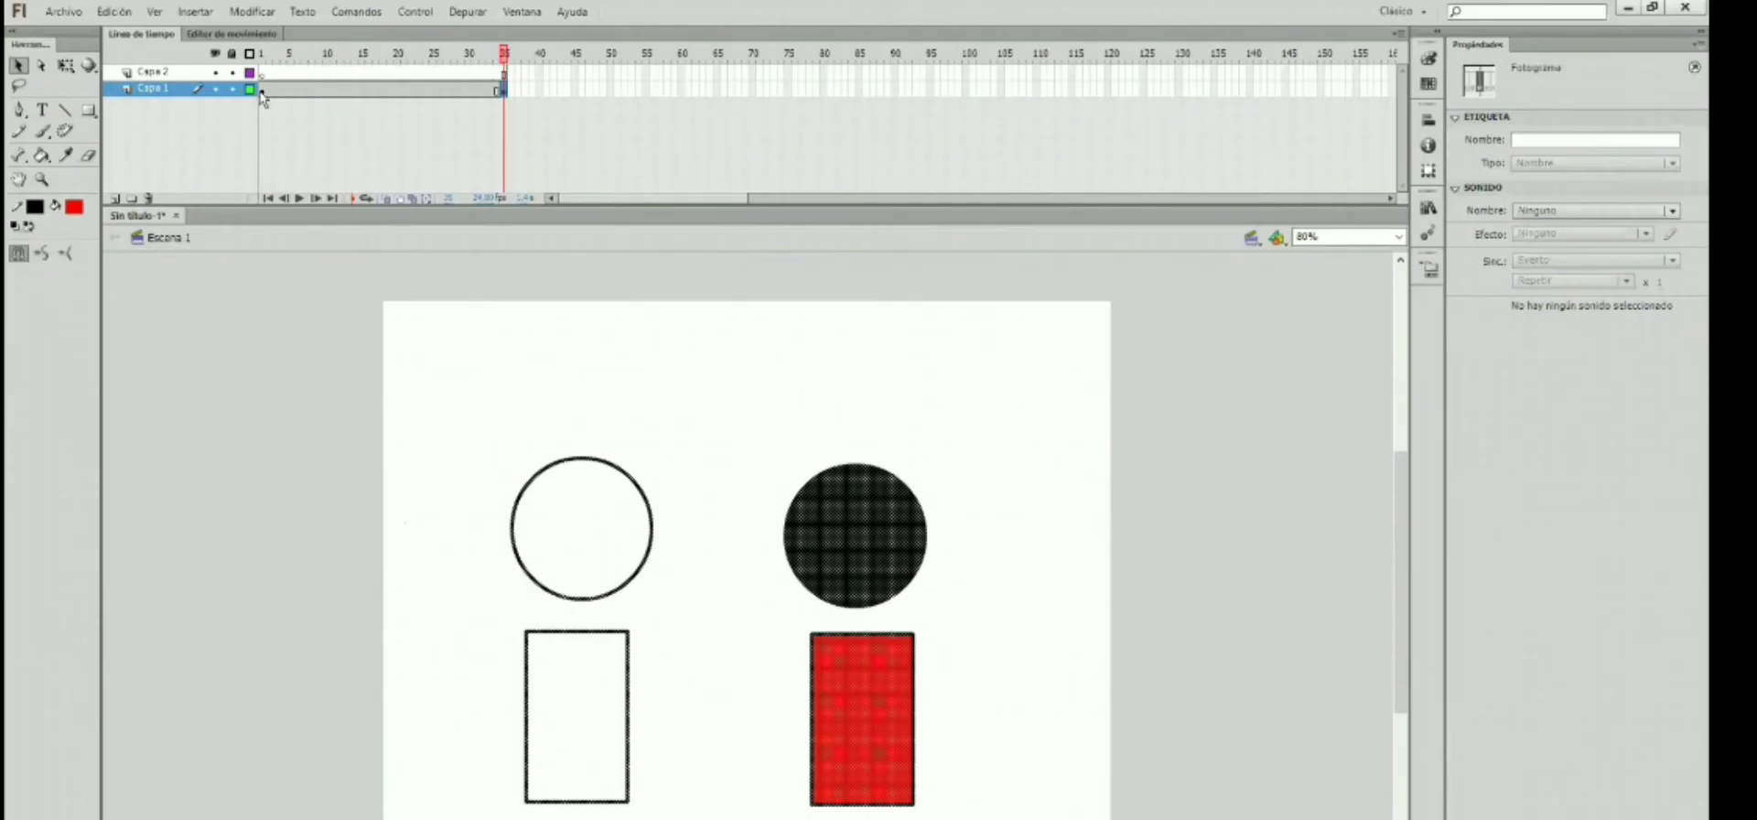
{"action": "left_click", "coordinate": [262, 91]}
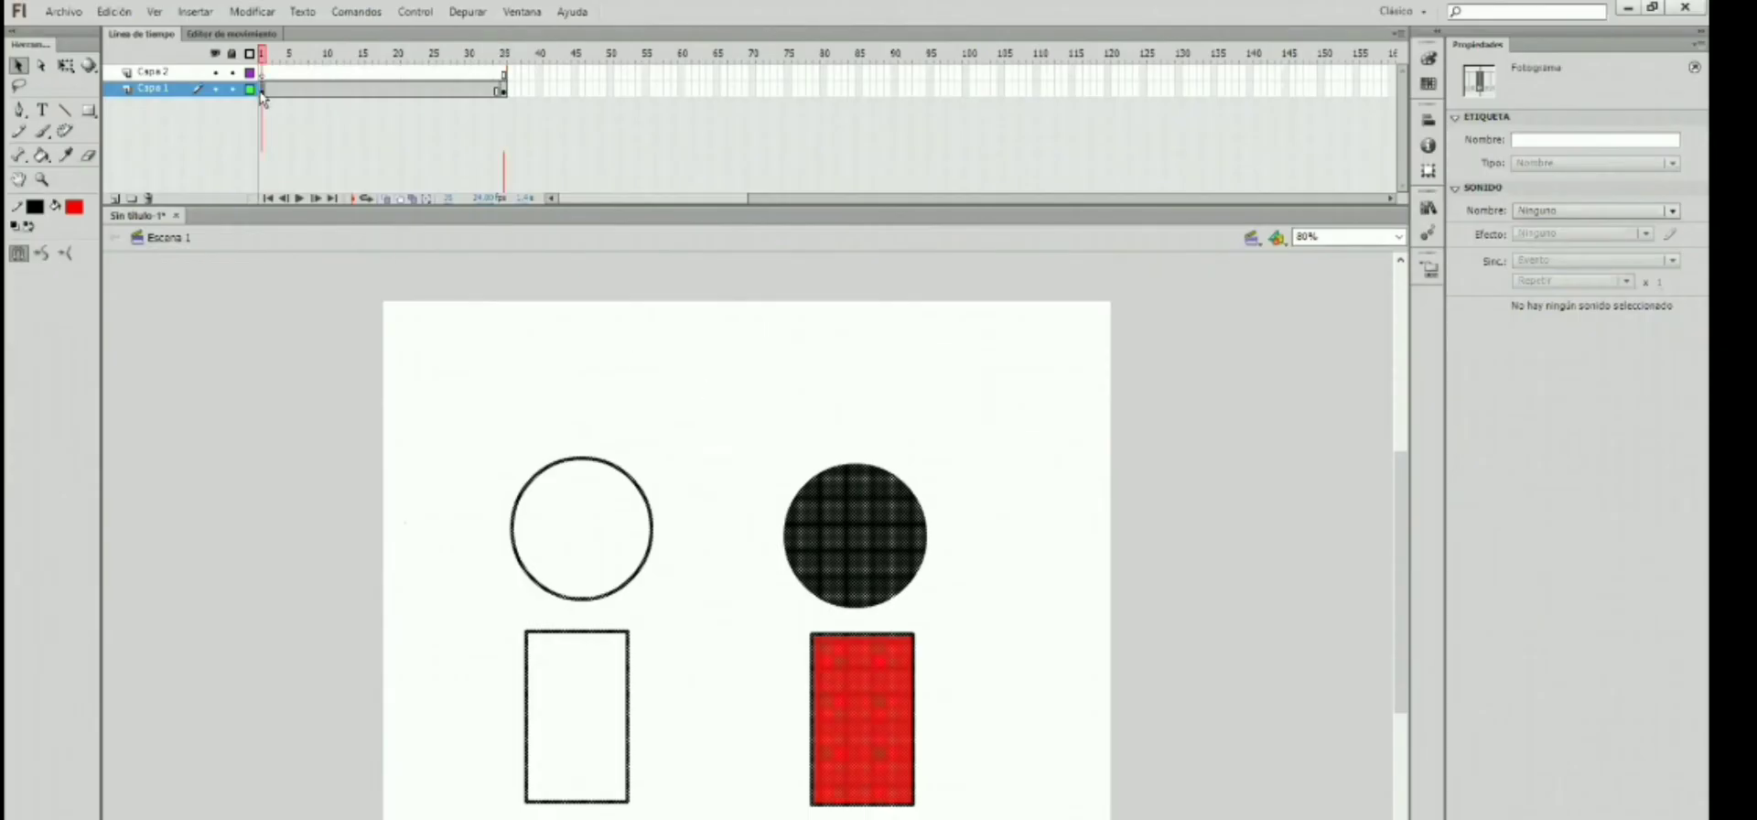
{"action": "left_click", "coordinate": [714, 359]}
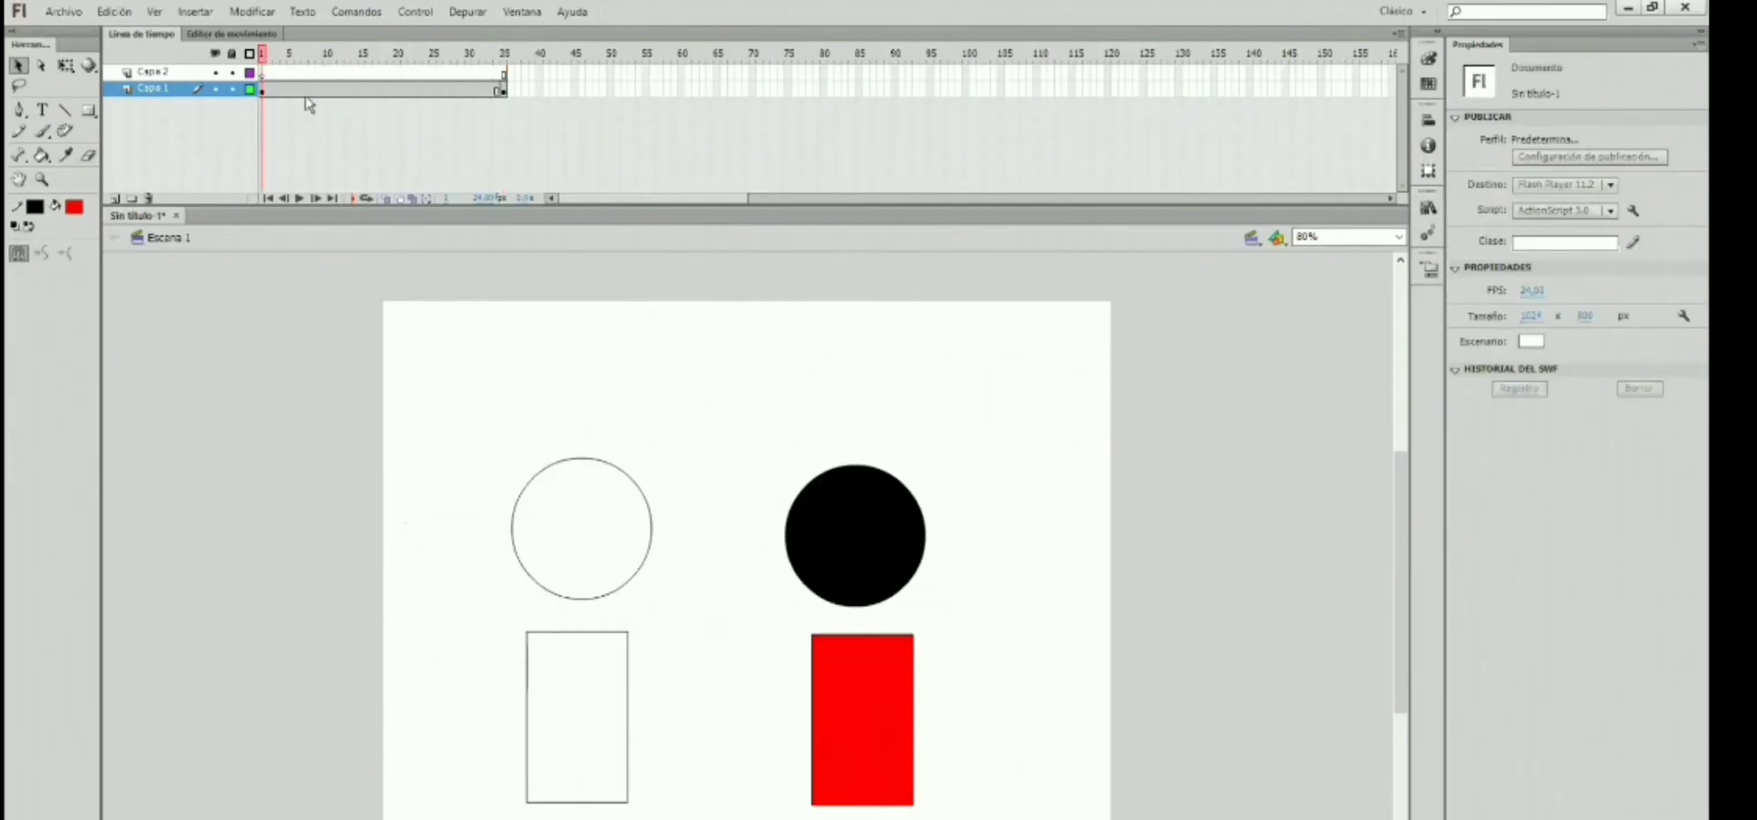
{"action": "left_click", "coordinate": [847, 548]}
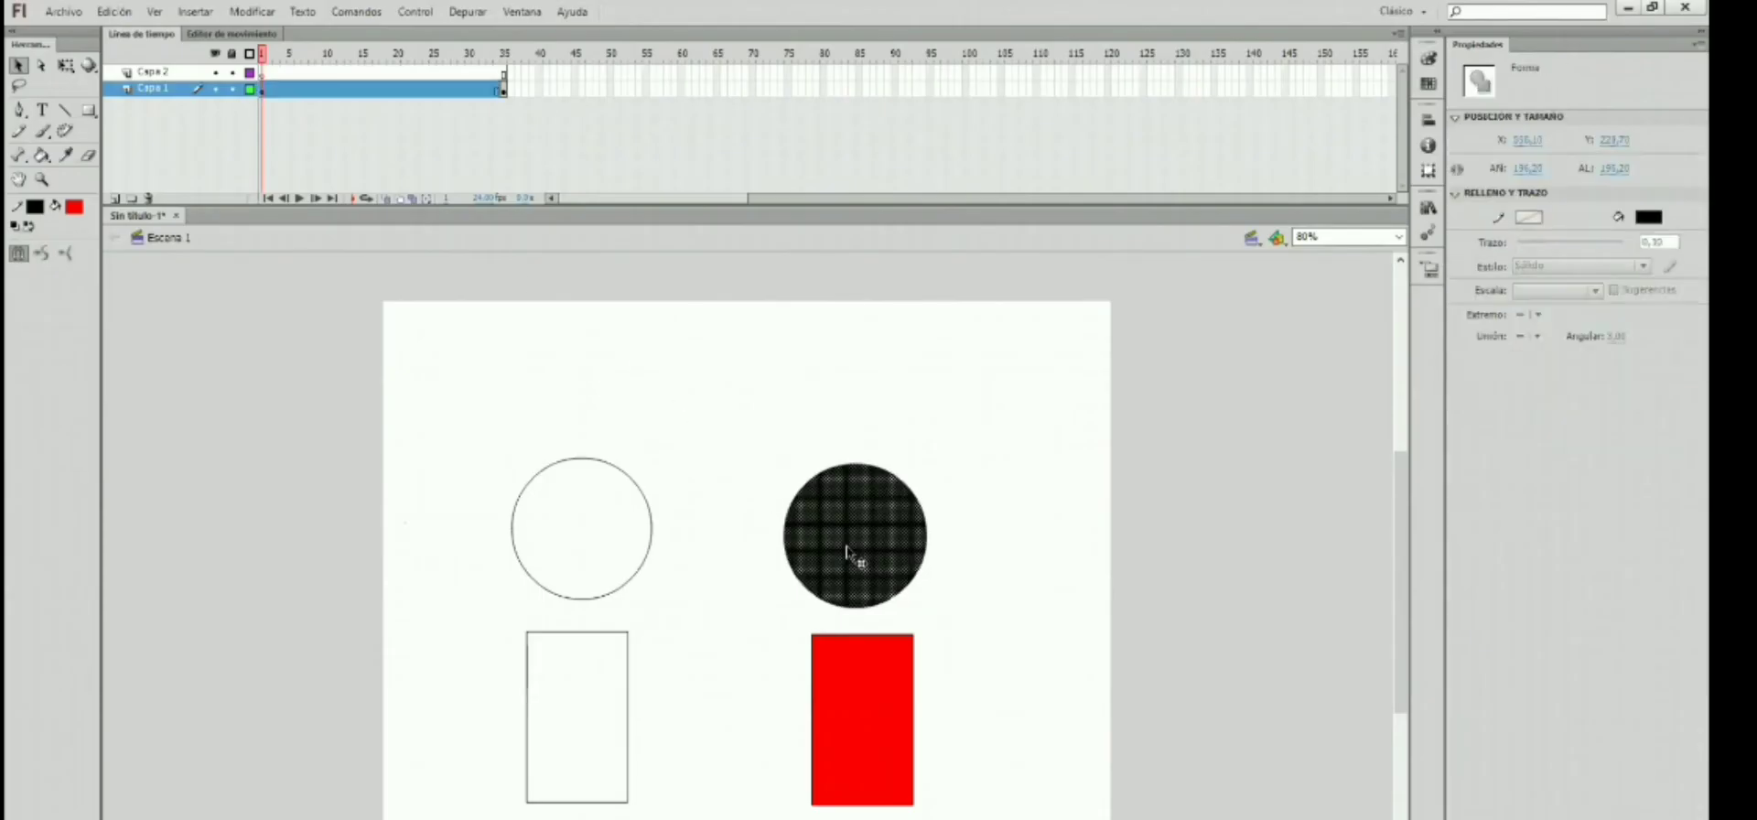
{"action": "left_click", "coordinate": [1648, 216]}
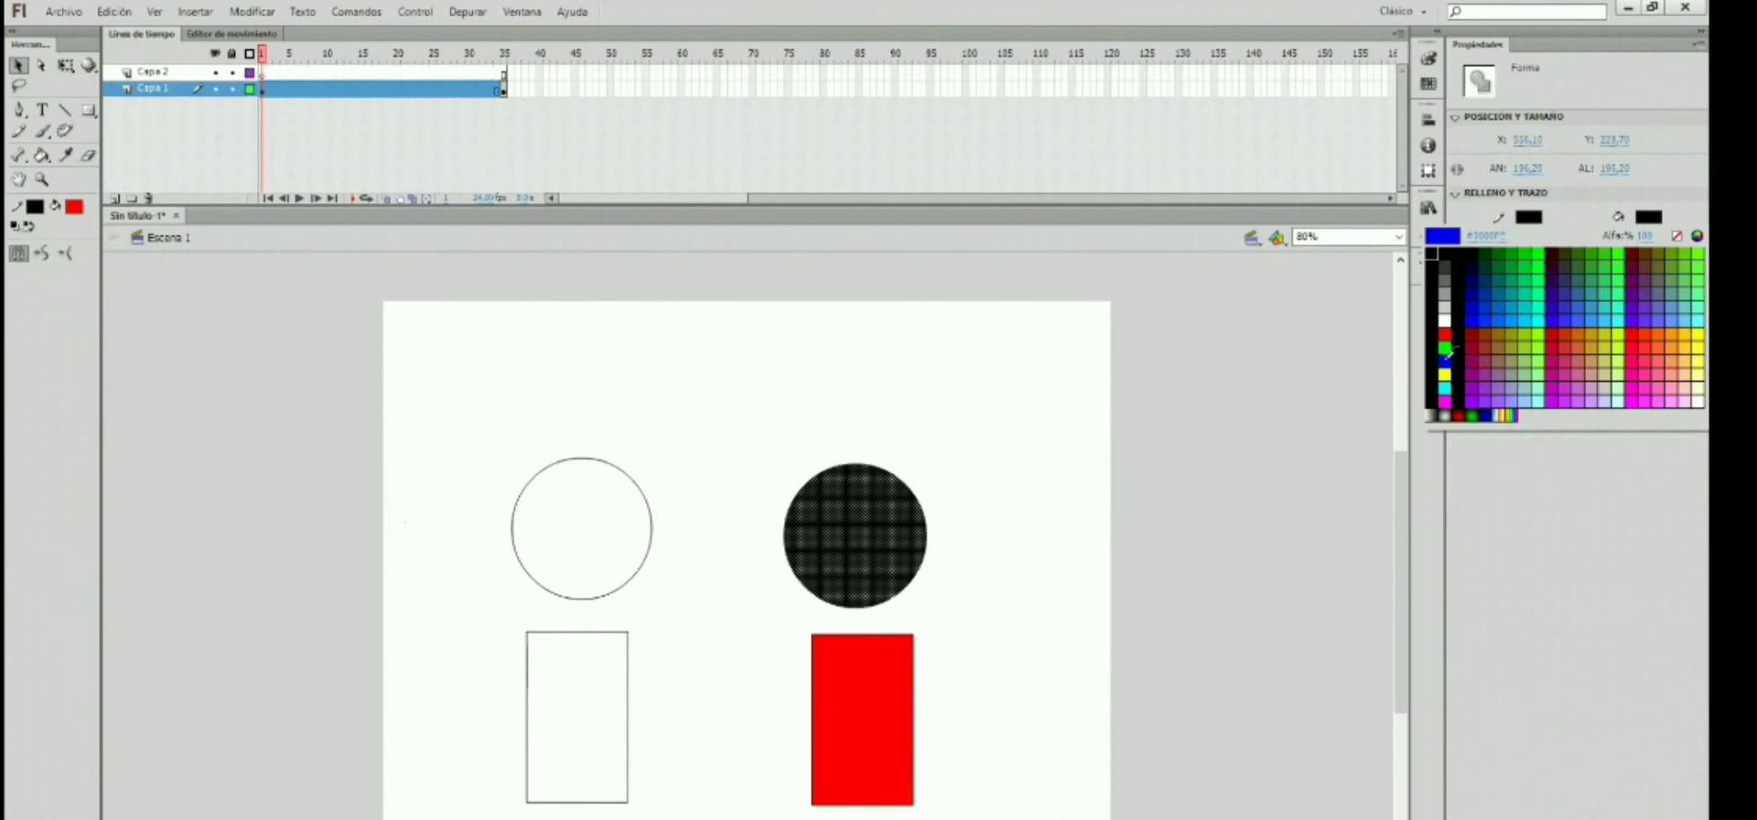
{"action": "left_click", "coordinate": [1445, 360]}
{"action": "left_click", "coordinate": [1034, 386]}
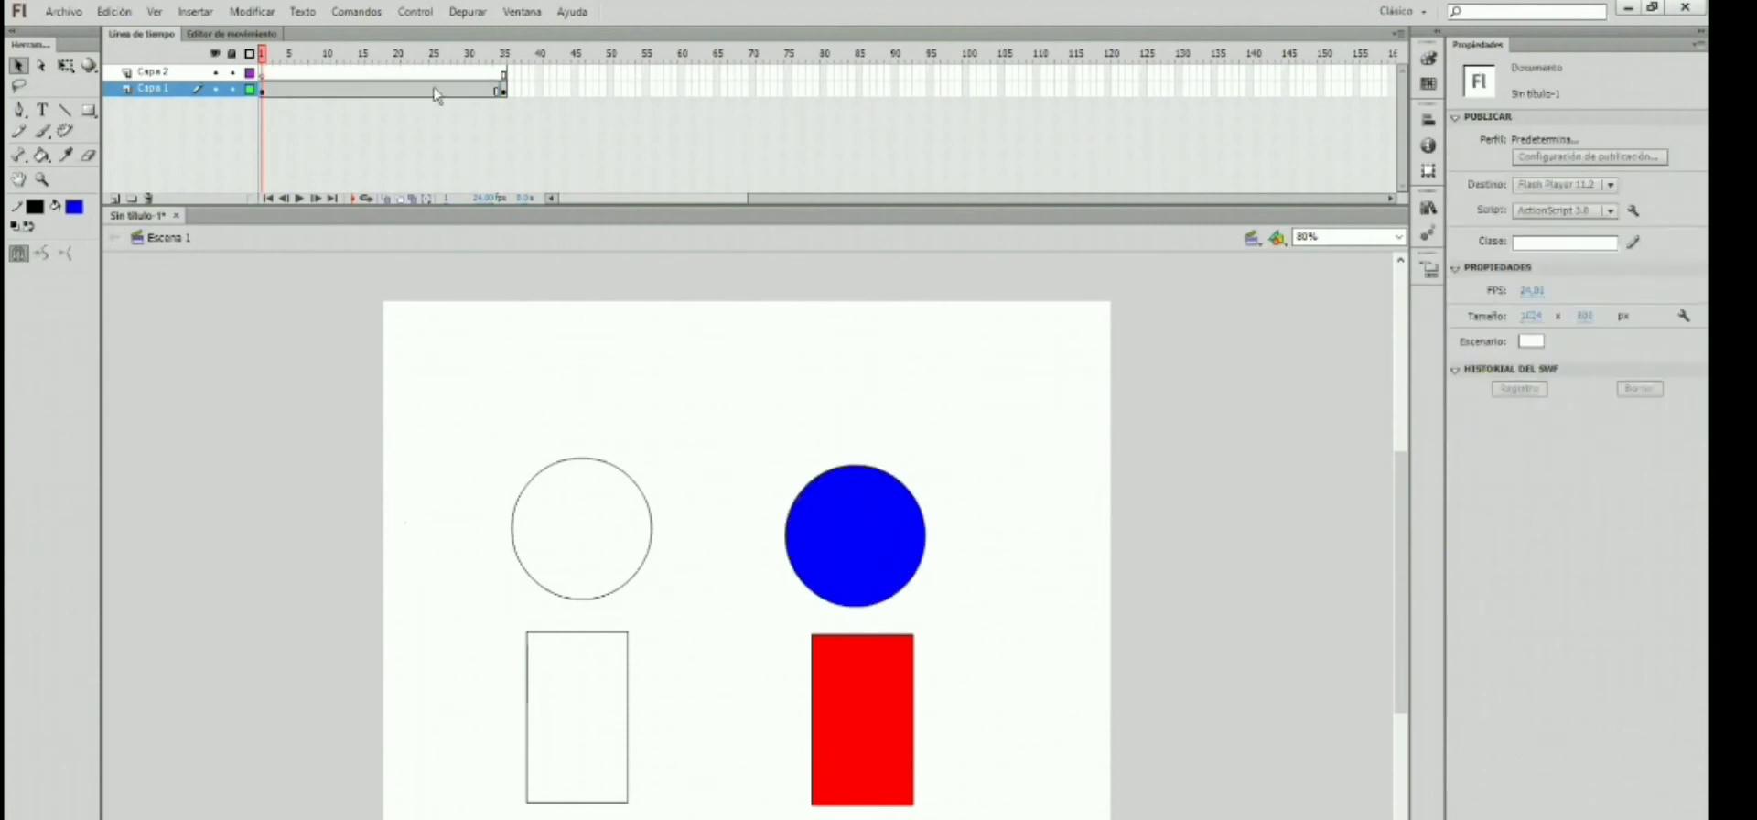
Step: Compare the circle's colour in the frame 1 and frame 35 keyframes of Capa 1
{"action": "left_click", "coordinate": [264, 90]}
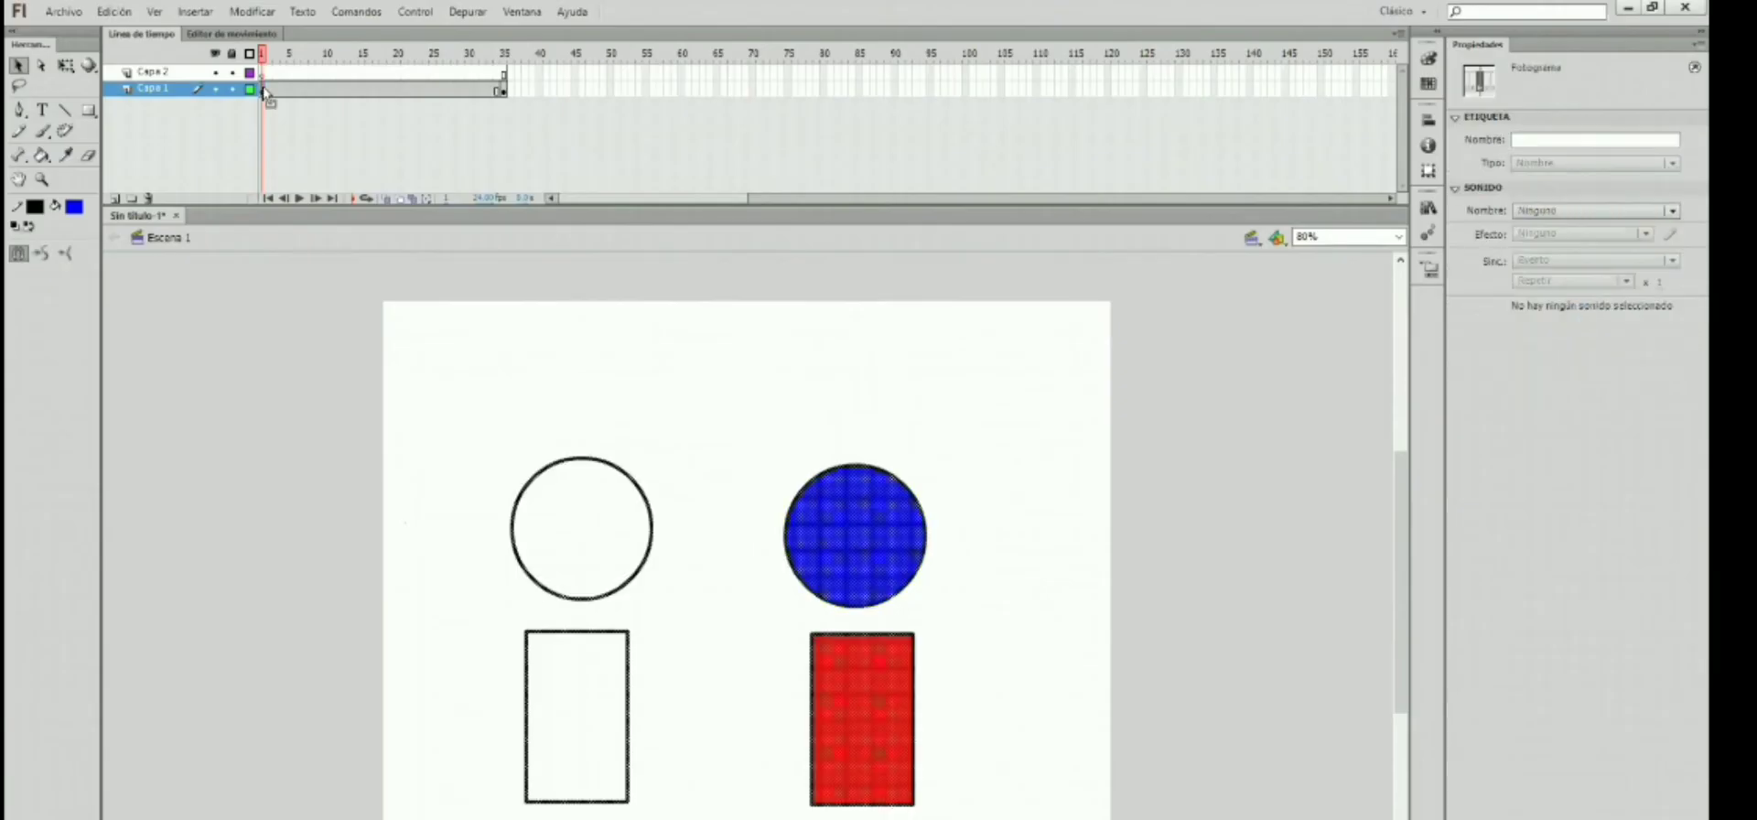
{"action": "left_click_drag", "start_coordinate": [263, 92], "coordinate": [503, 92]}
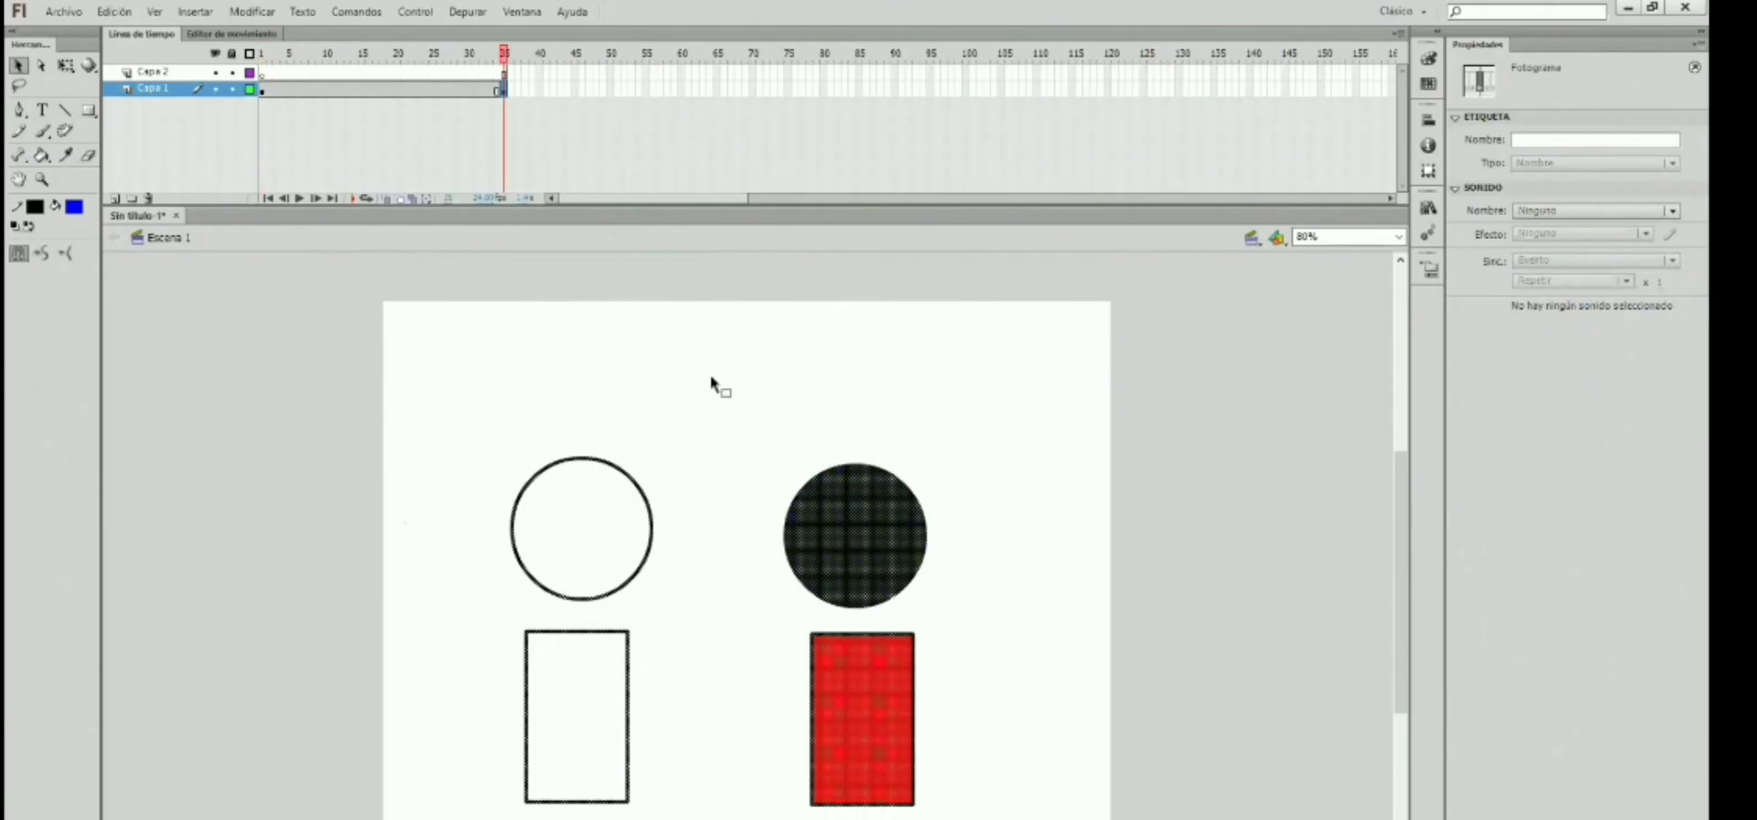
{"action": "key", "text": "Home"}
{"action": "left_click", "coordinate": [713, 383]}
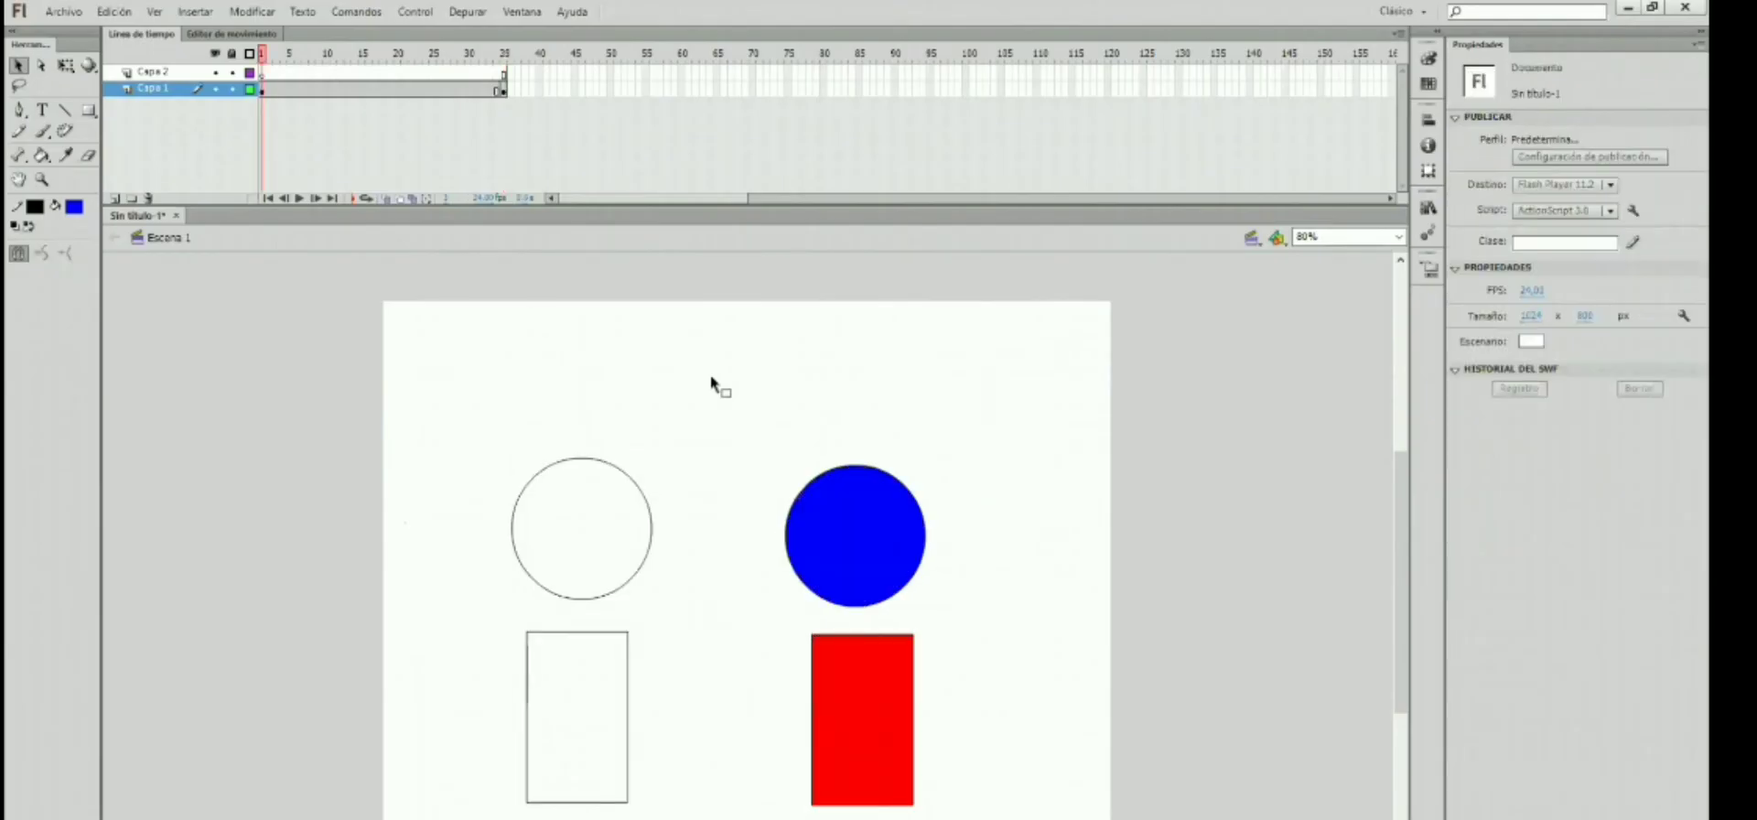
Step: Undo the circle's blue fill at frame 1 and clear the selection
{"action": "key", "text": "ctrl+z"}
{"action": "key", "text": "ctrl+z"}
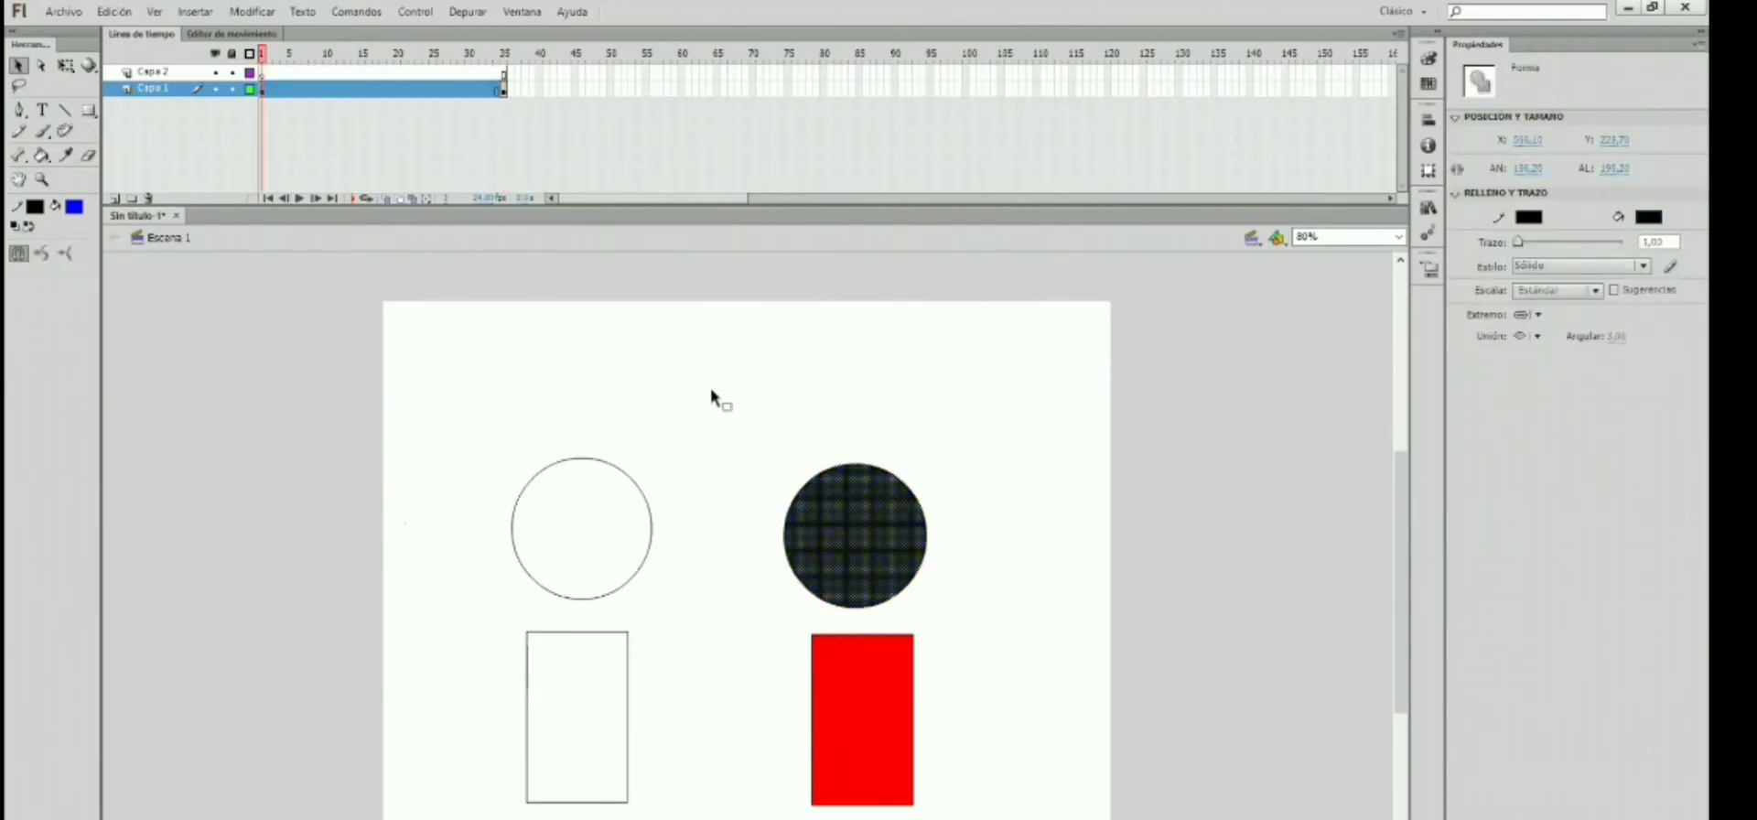
{"action": "left_click", "coordinate": [710, 387]}
Step: Change the black circle's fill colour to blue at the frame 35 keyframe of Capa 1
{"action": "left_click", "coordinate": [504, 89]}
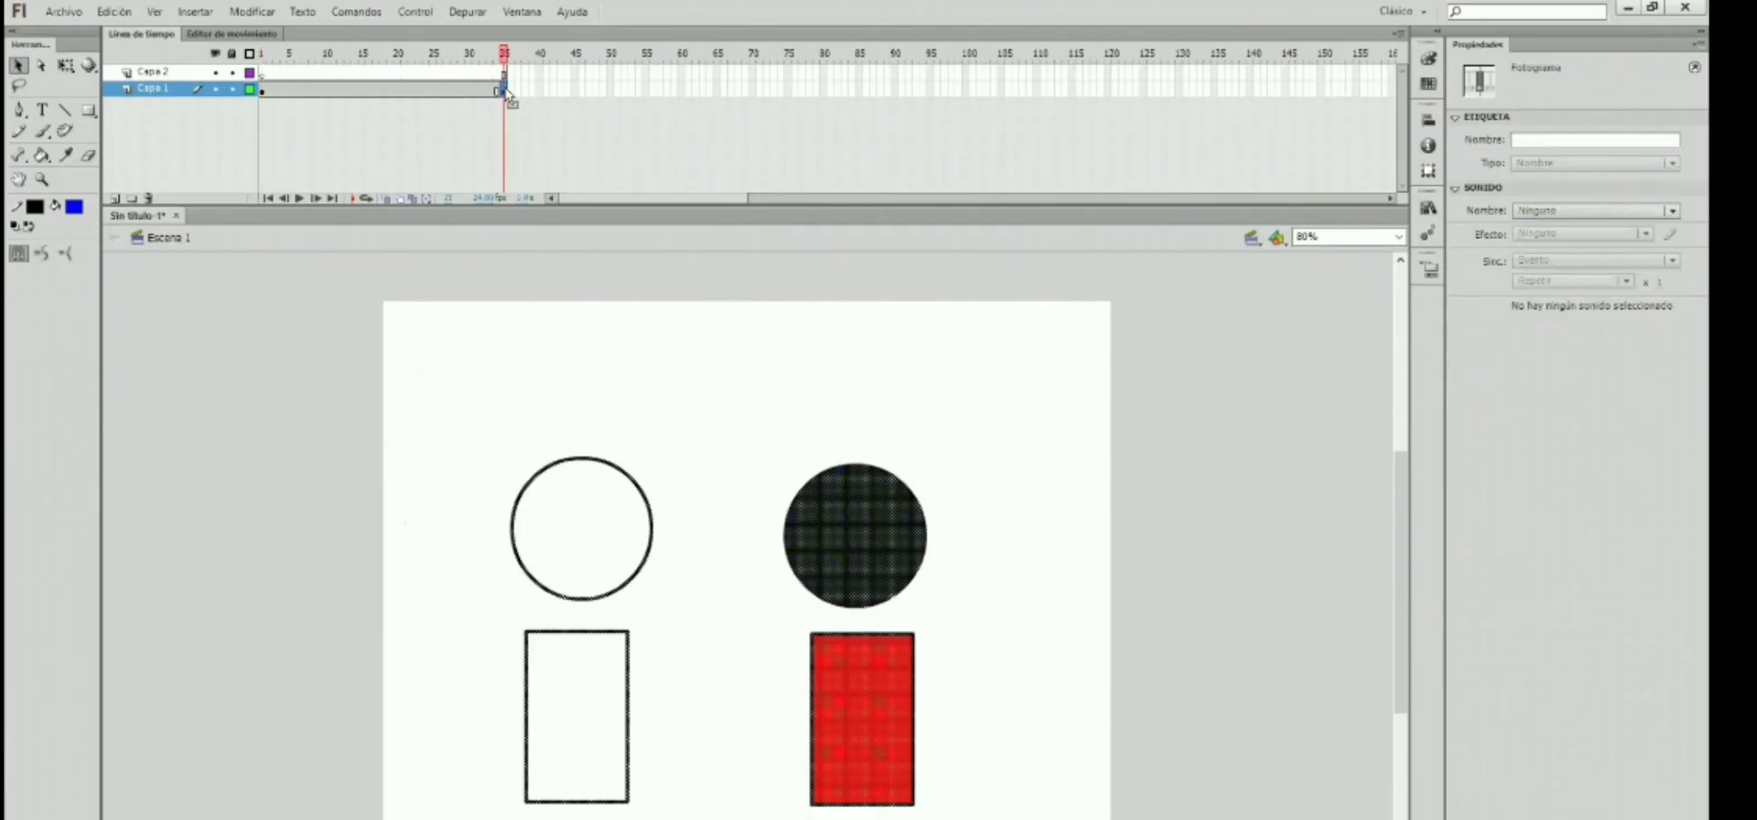
{"action": "left_click", "coordinate": [756, 423]}
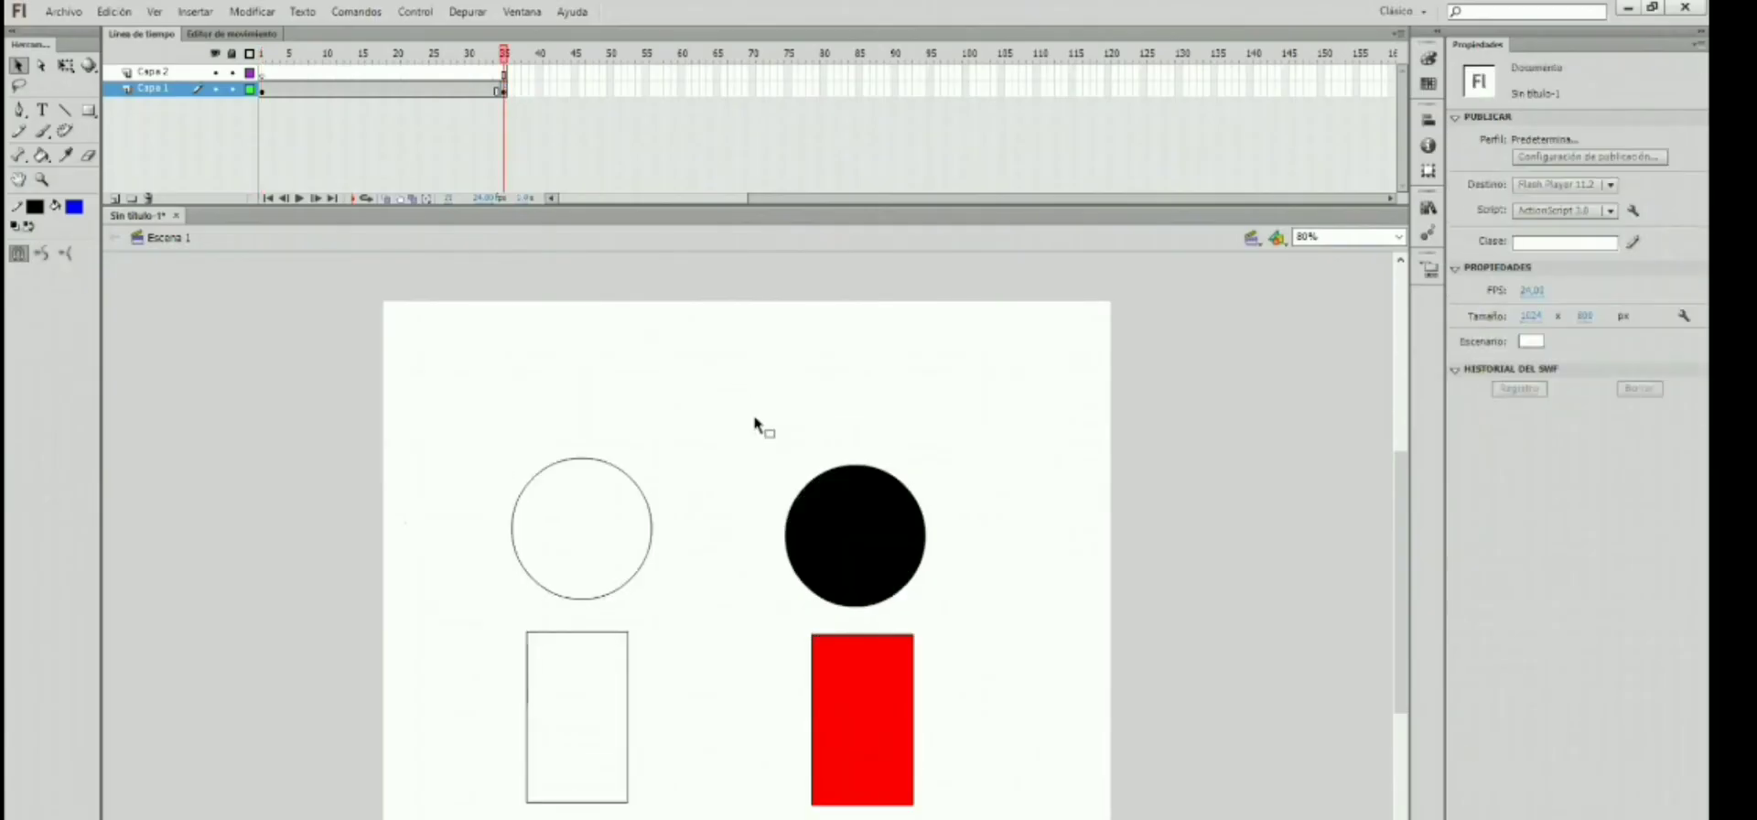
{"action": "left_click", "coordinate": [840, 529]}
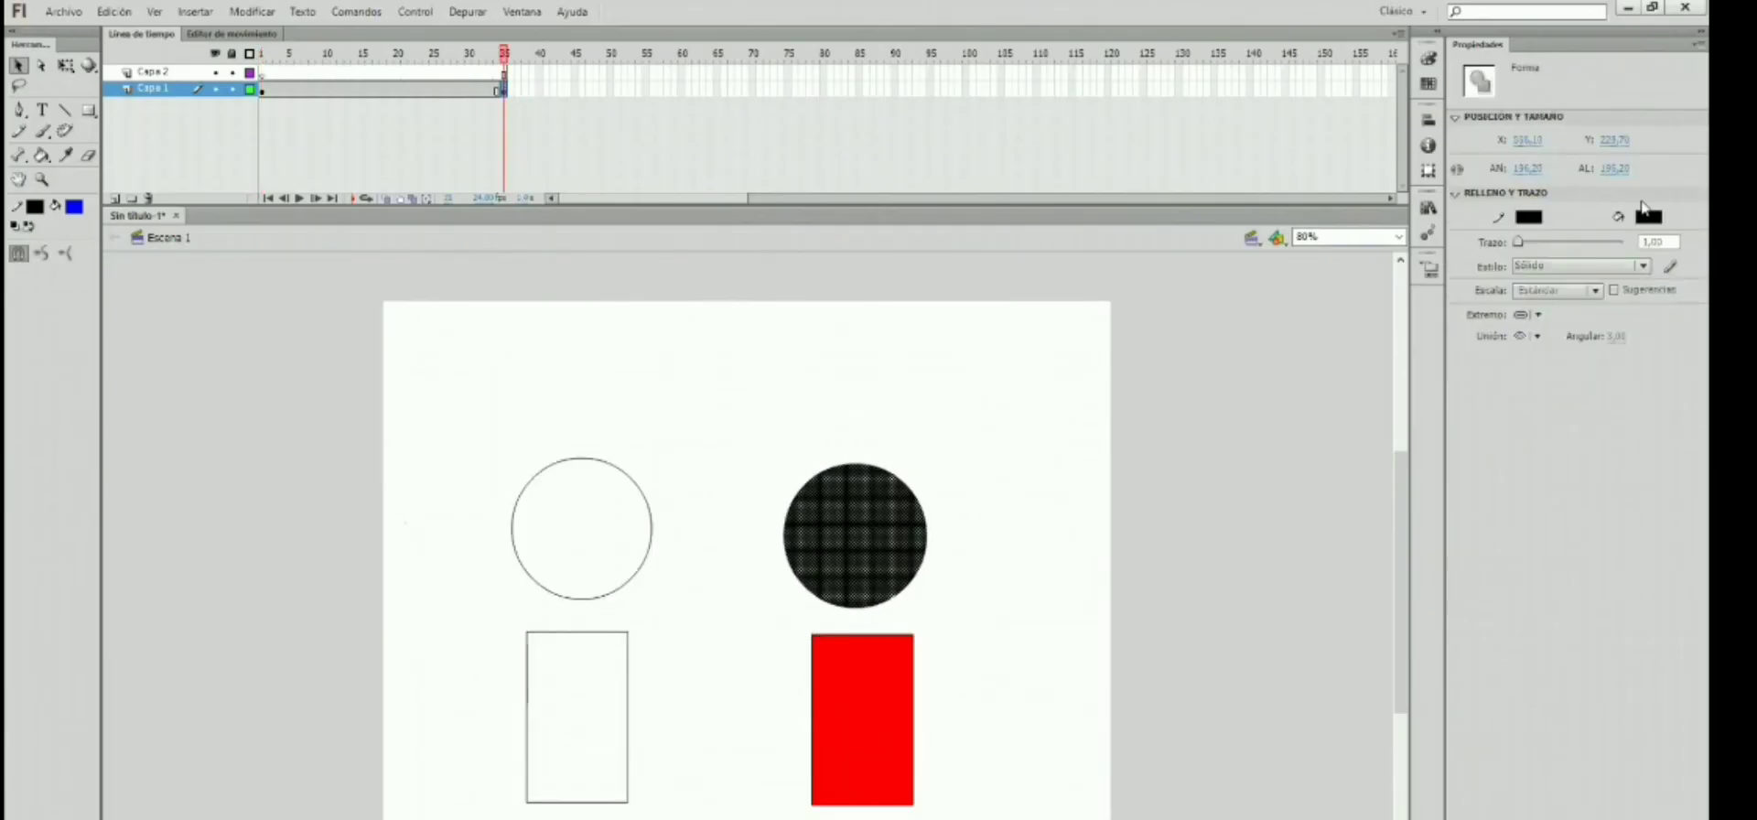
{"action": "left_click", "coordinate": [1647, 215]}
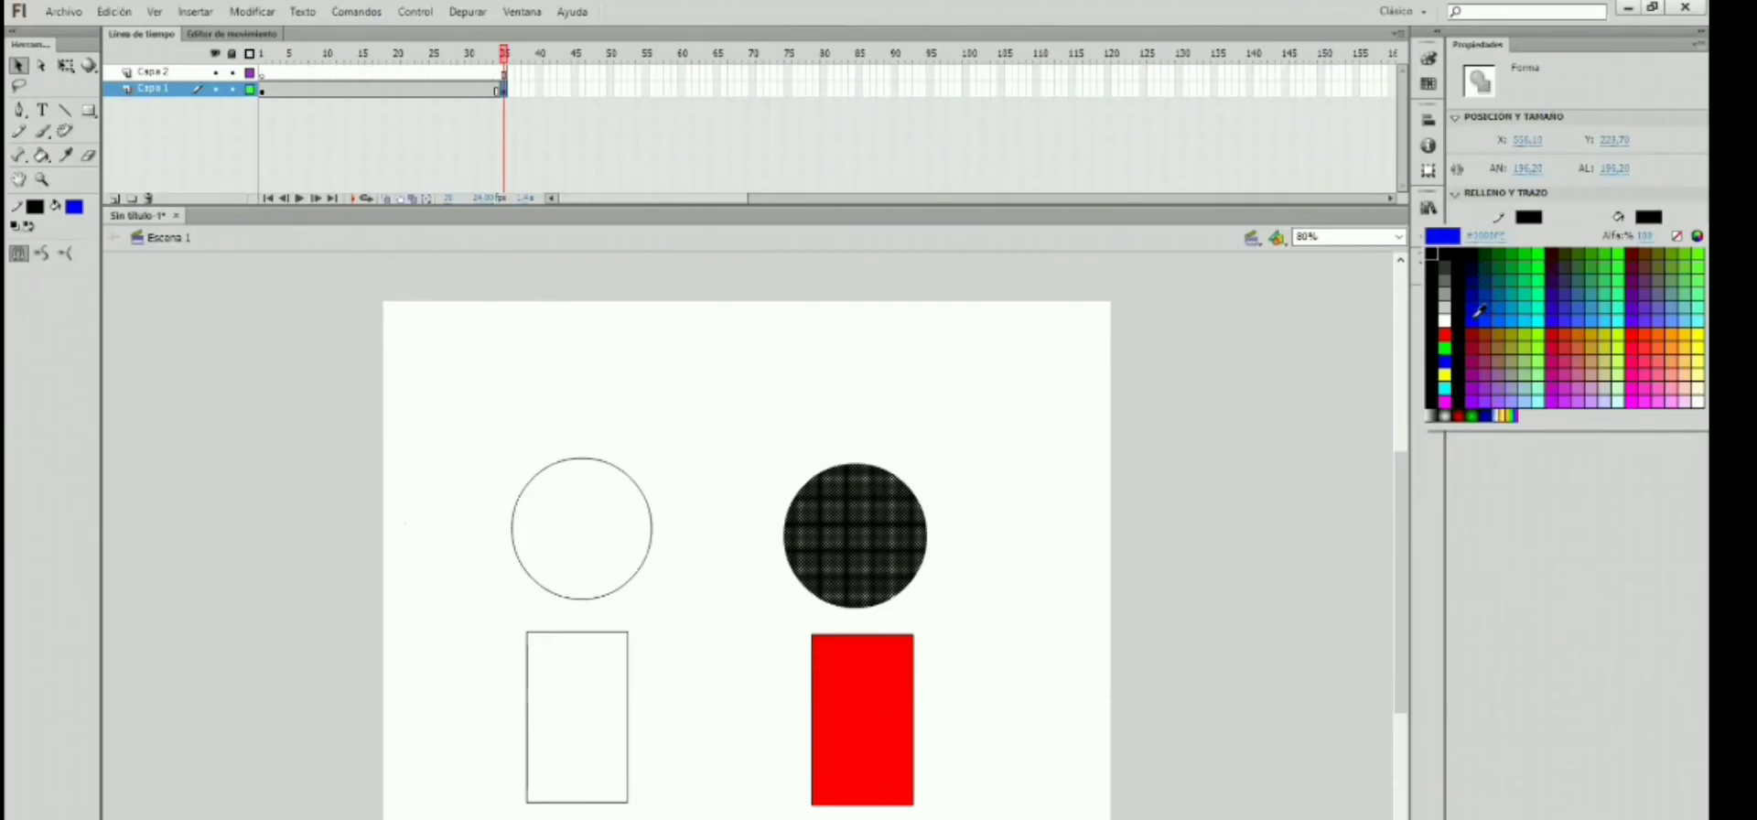
{"action": "left_click", "coordinate": [1469, 324]}
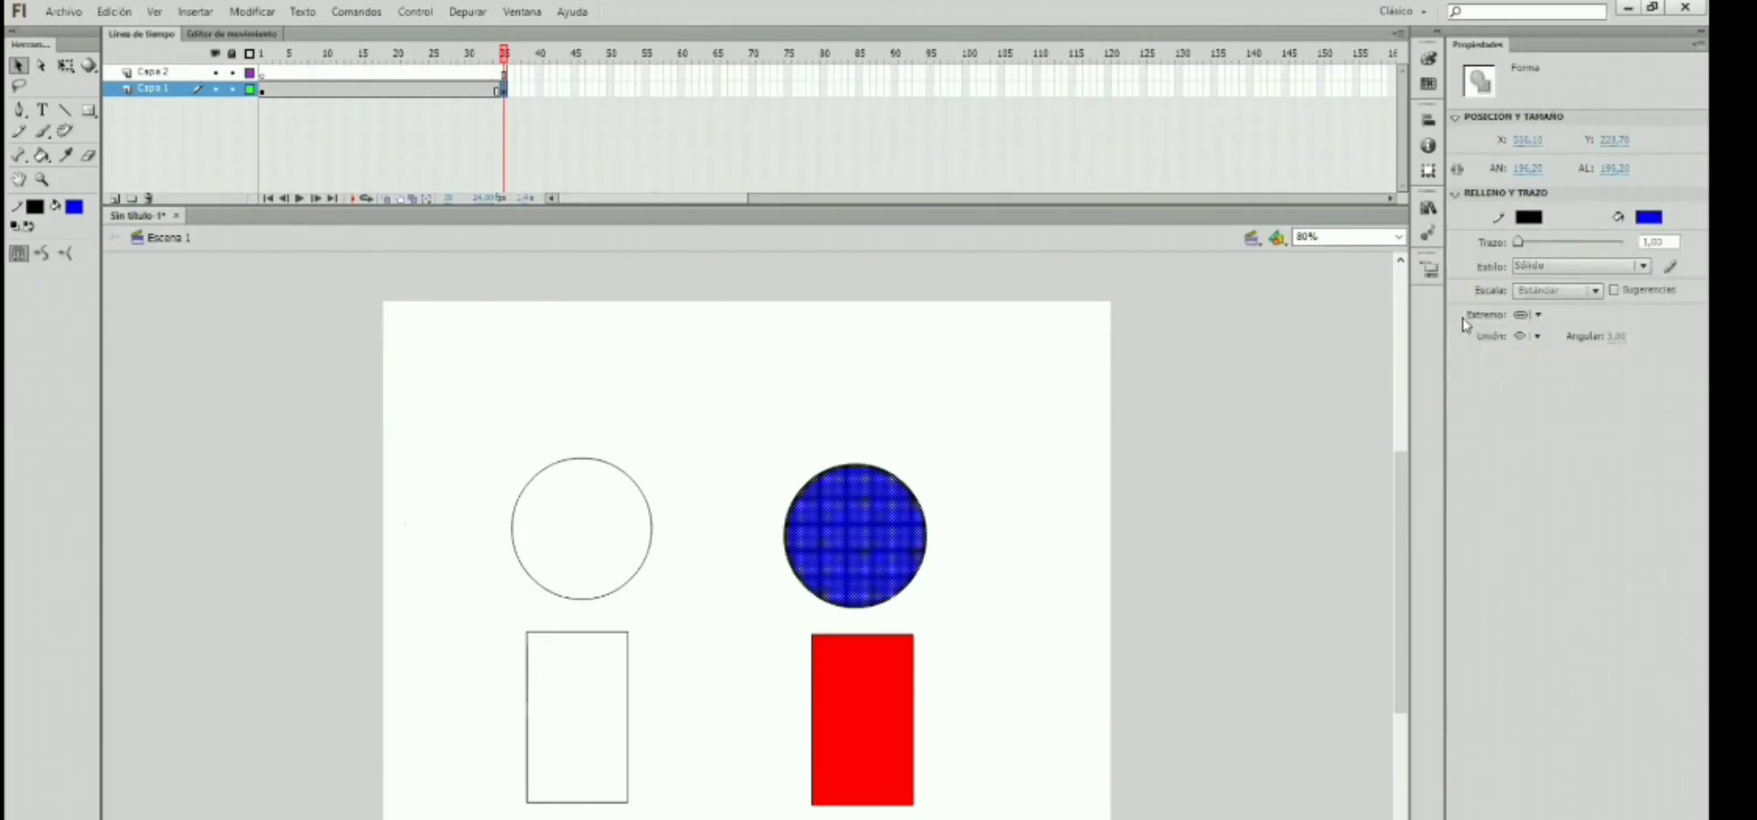
{"action": "left_click", "coordinate": [508, 105]}
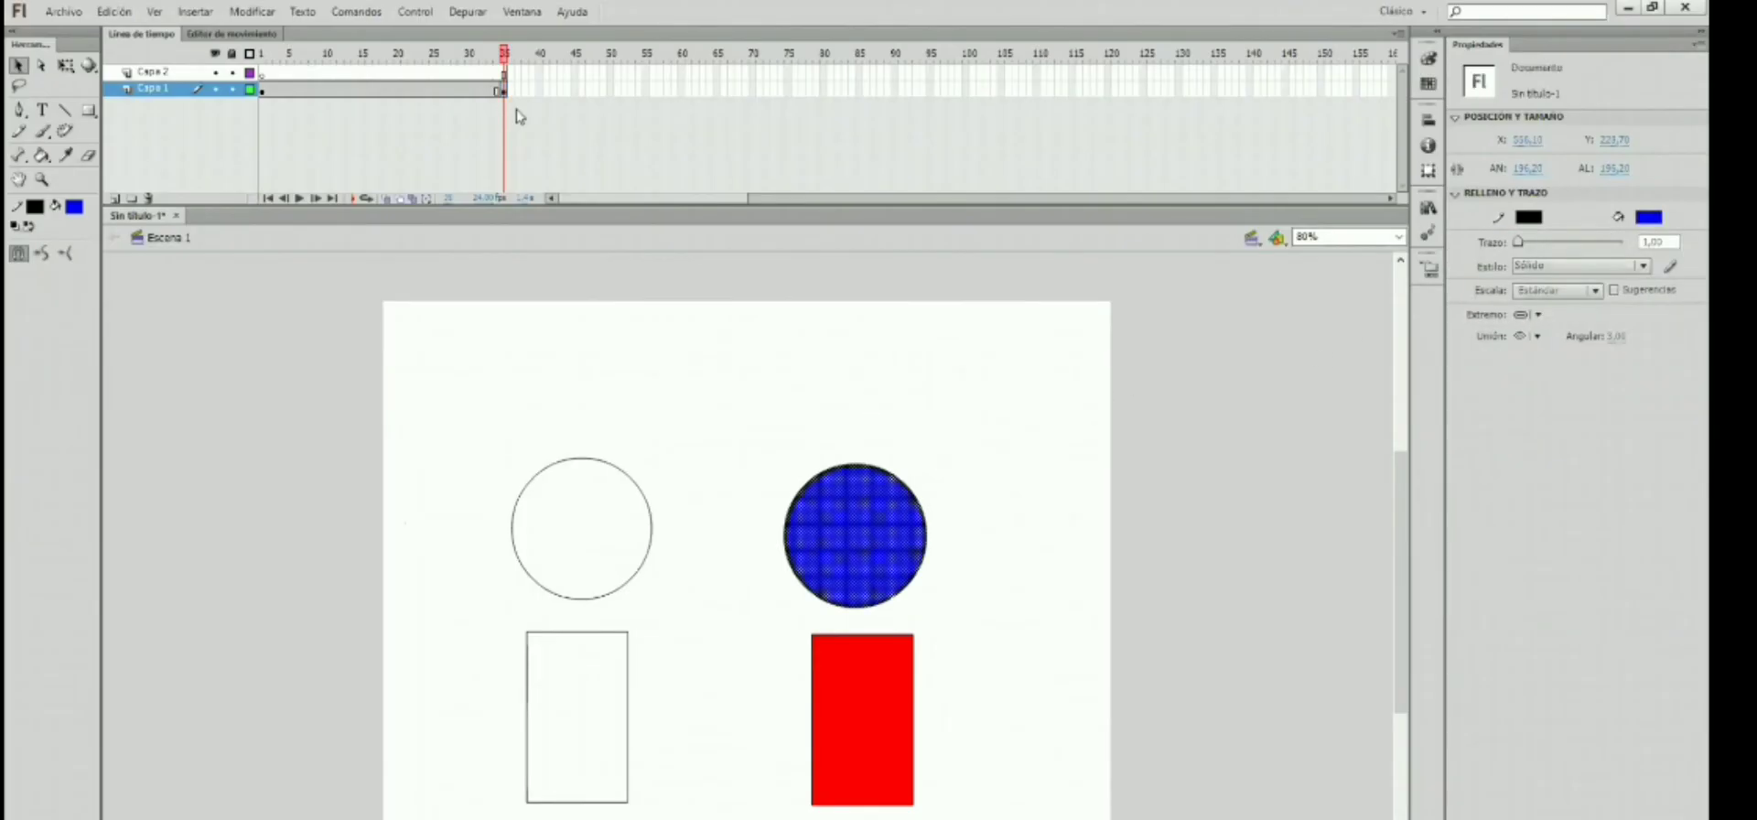
Step: Switch between frames 1 and 35 of Capa 1 to compare the circle's fill in both keyframes
{"action": "left_click", "coordinate": [503, 91]}
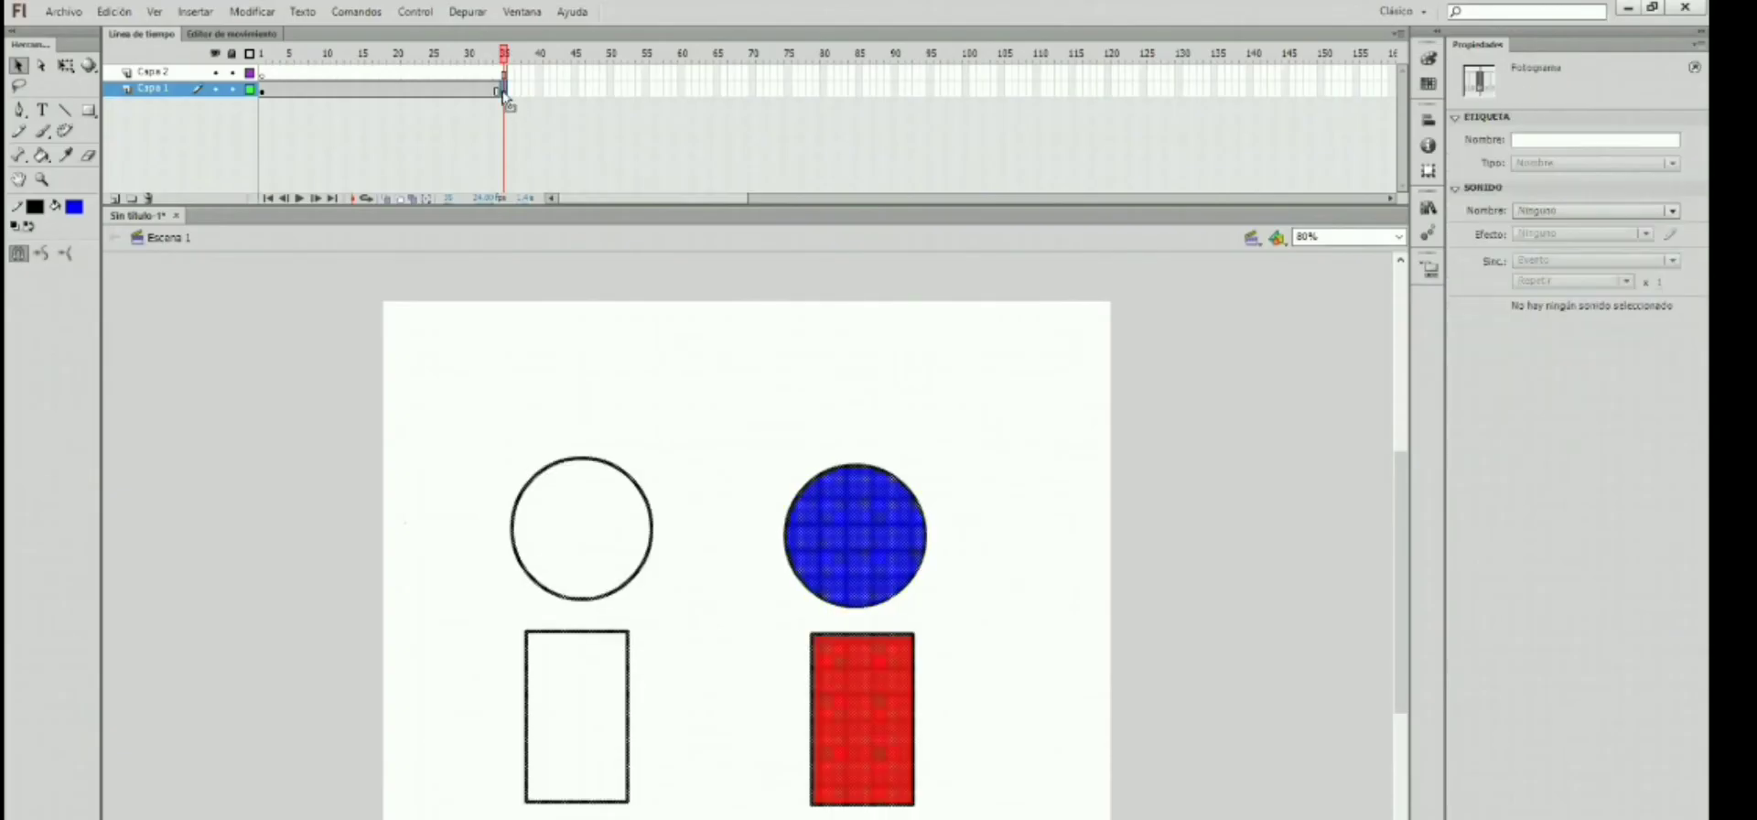
{"action": "left_click", "coordinate": [261, 92]}
{"action": "left_click", "coordinate": [702, 377]}
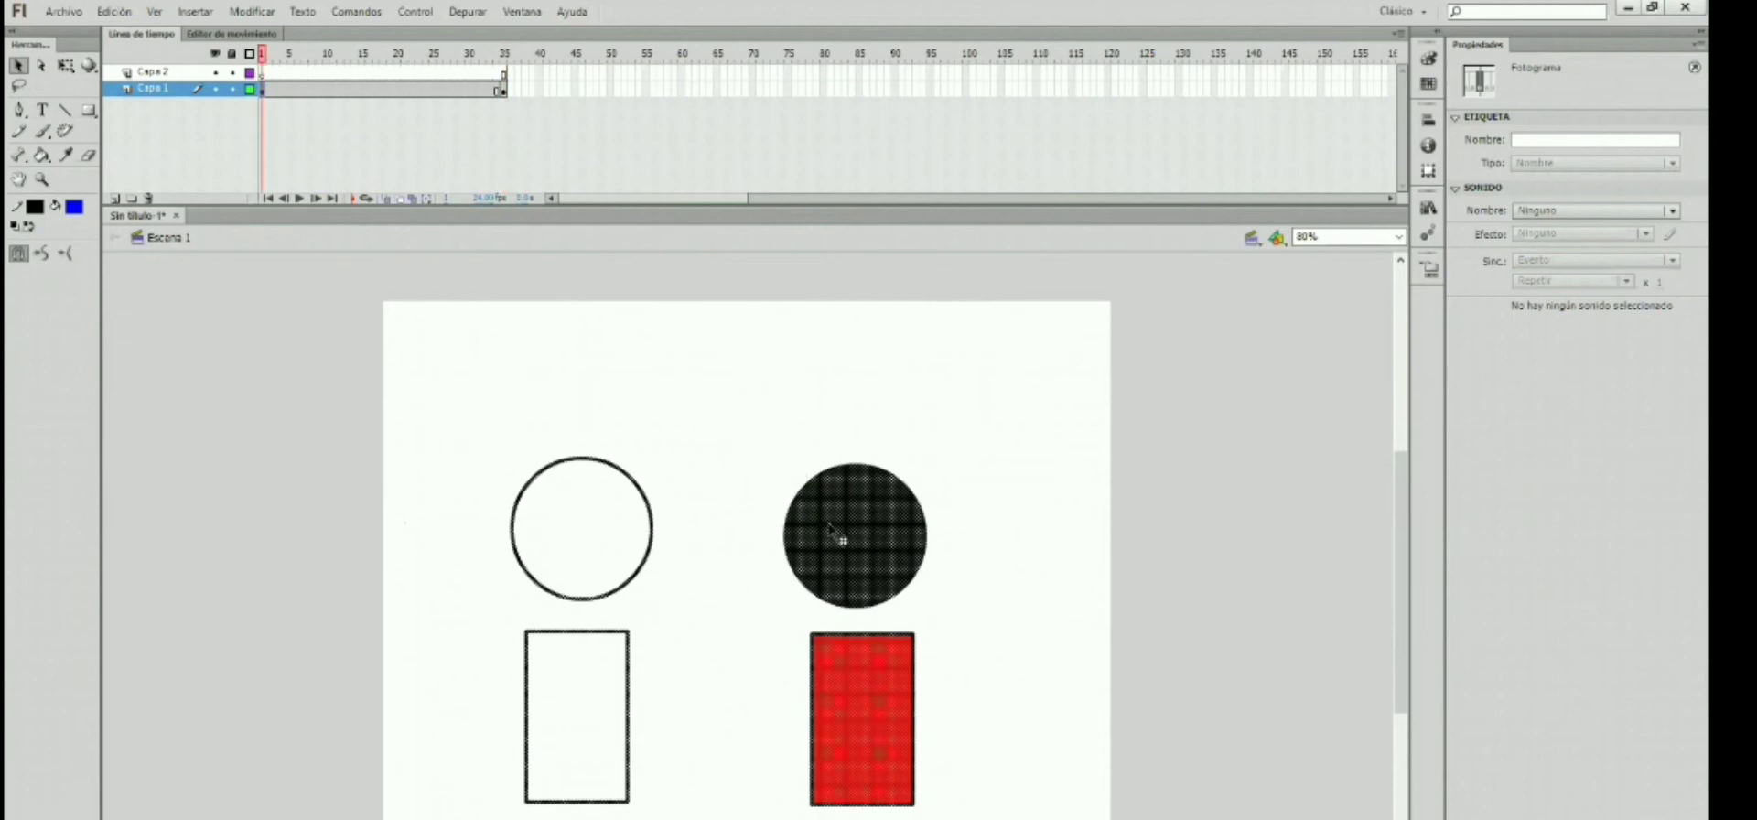
{"action": "left_click", "coordinate": [503, 92]}
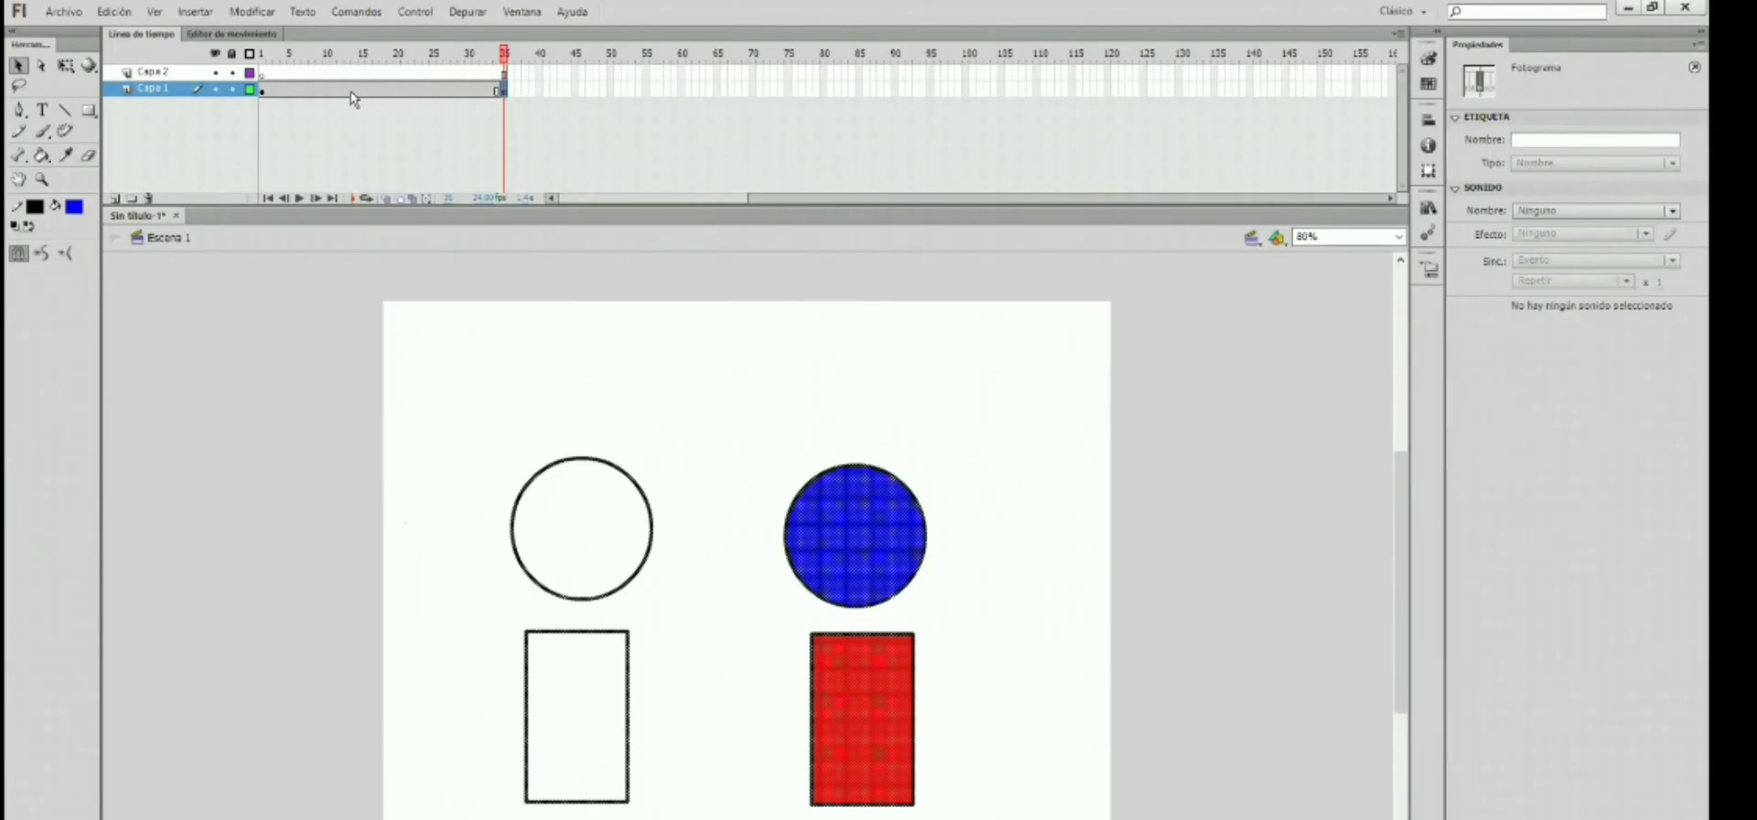
{"action": "left_click", "coordinate": [262, 93]}
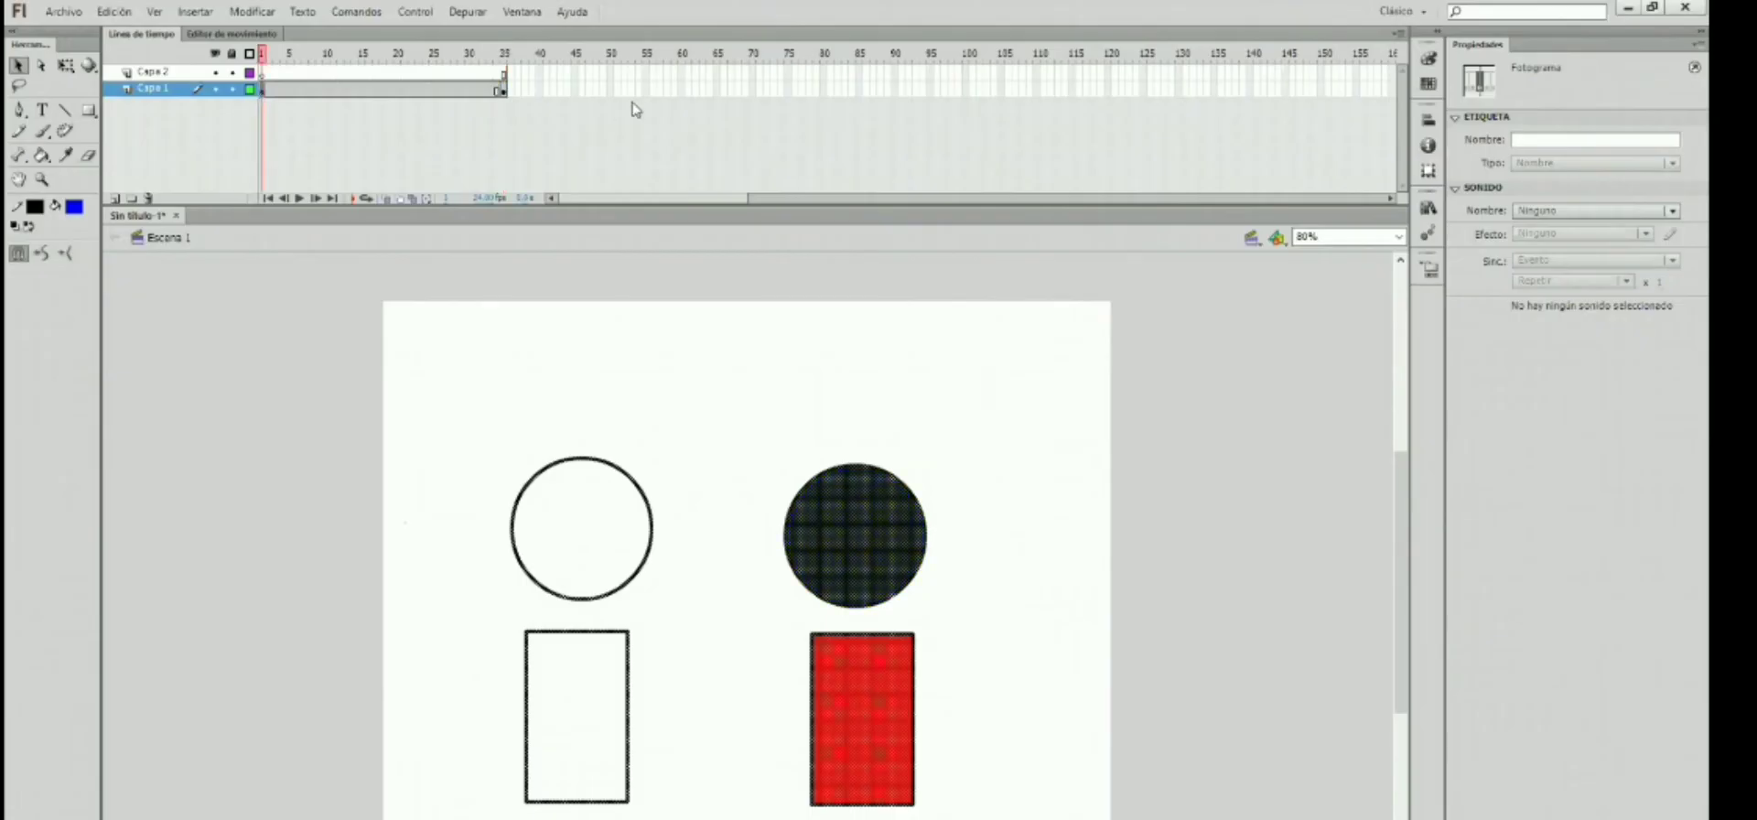
{"action": "left_click", "coordinate": [504, 90]}
{"action": "left_click", "coordinate": [868, 535]}
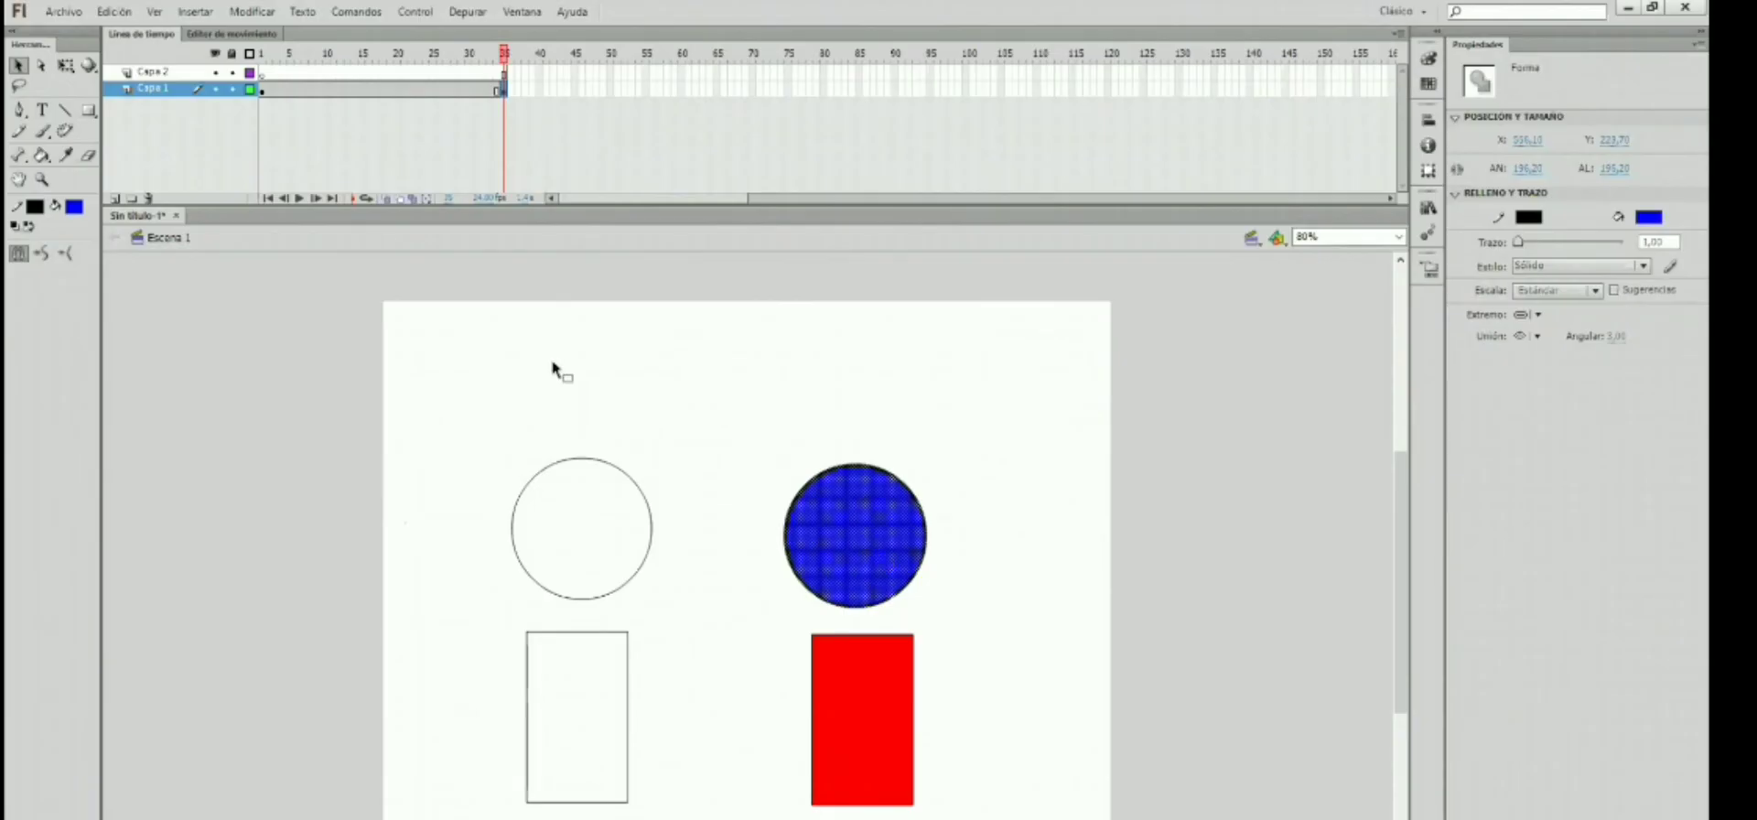
Step: Play the timeline from frame 1 to check the circle's colour change, then clear the selection
{"action": "left_click", "coordinate": [262, 89]}
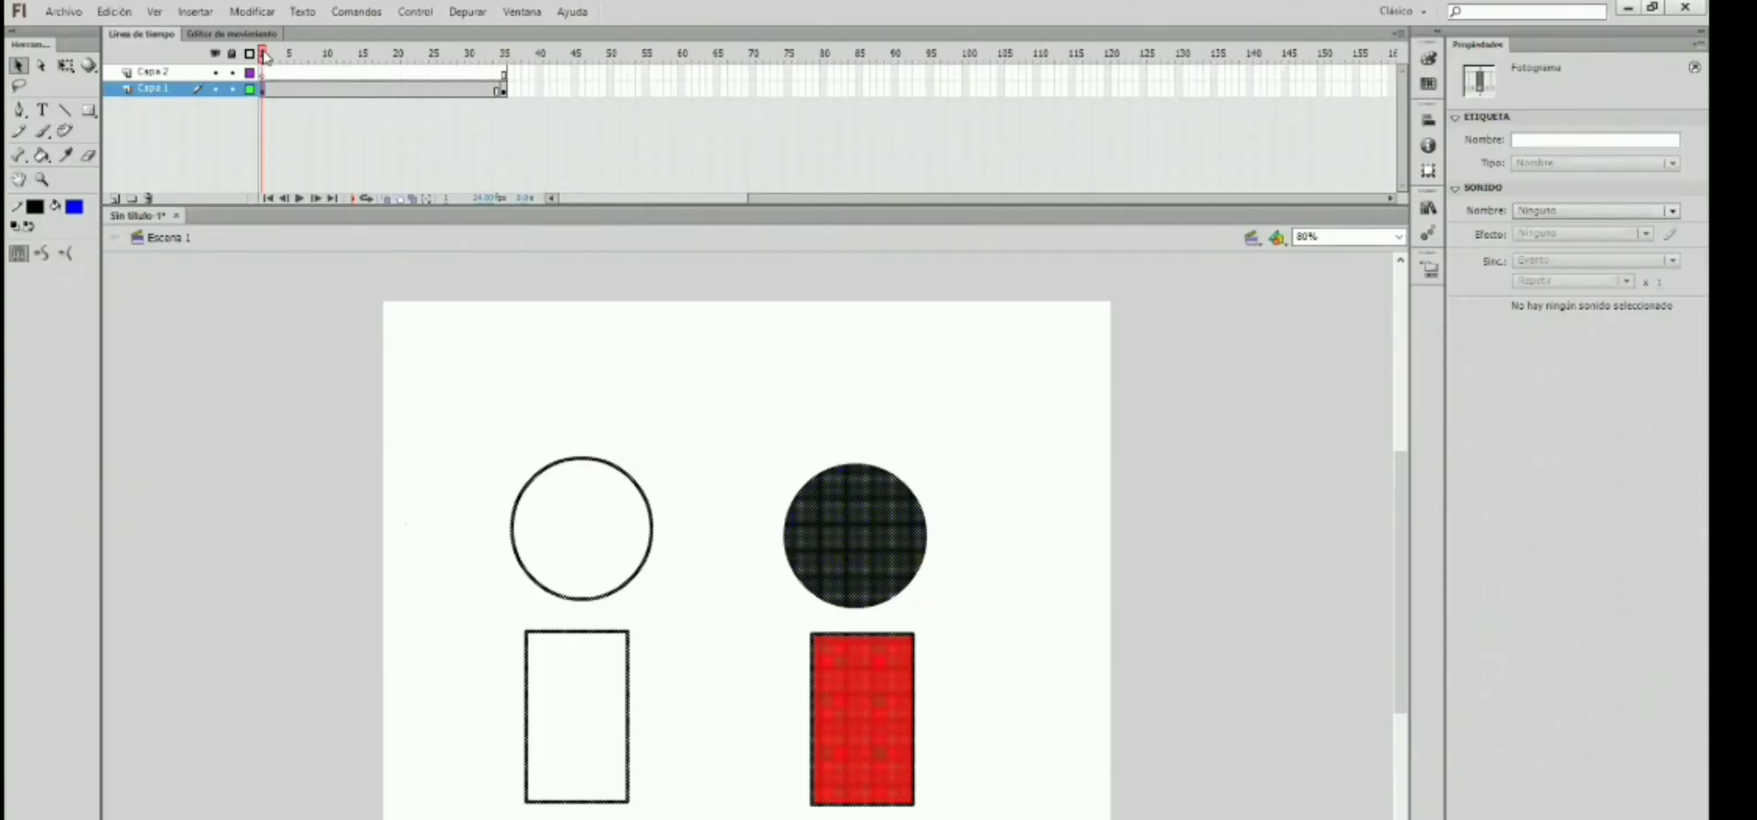
{"action": "key", "text": "Return"}
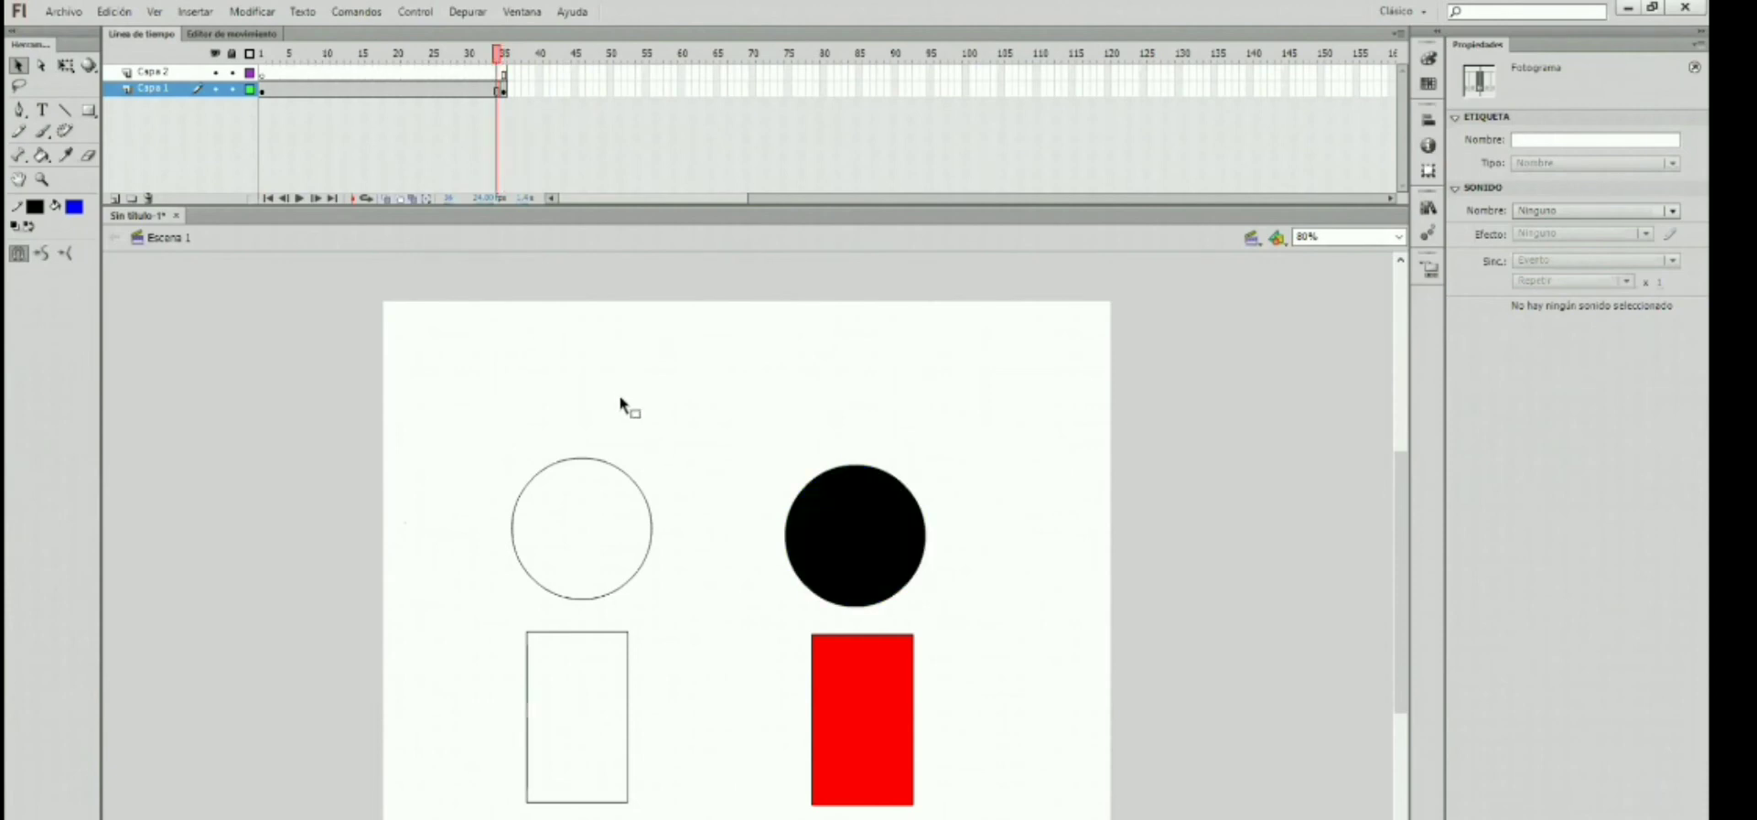
{"action": "left_click", "coordinate": [582, 377]}
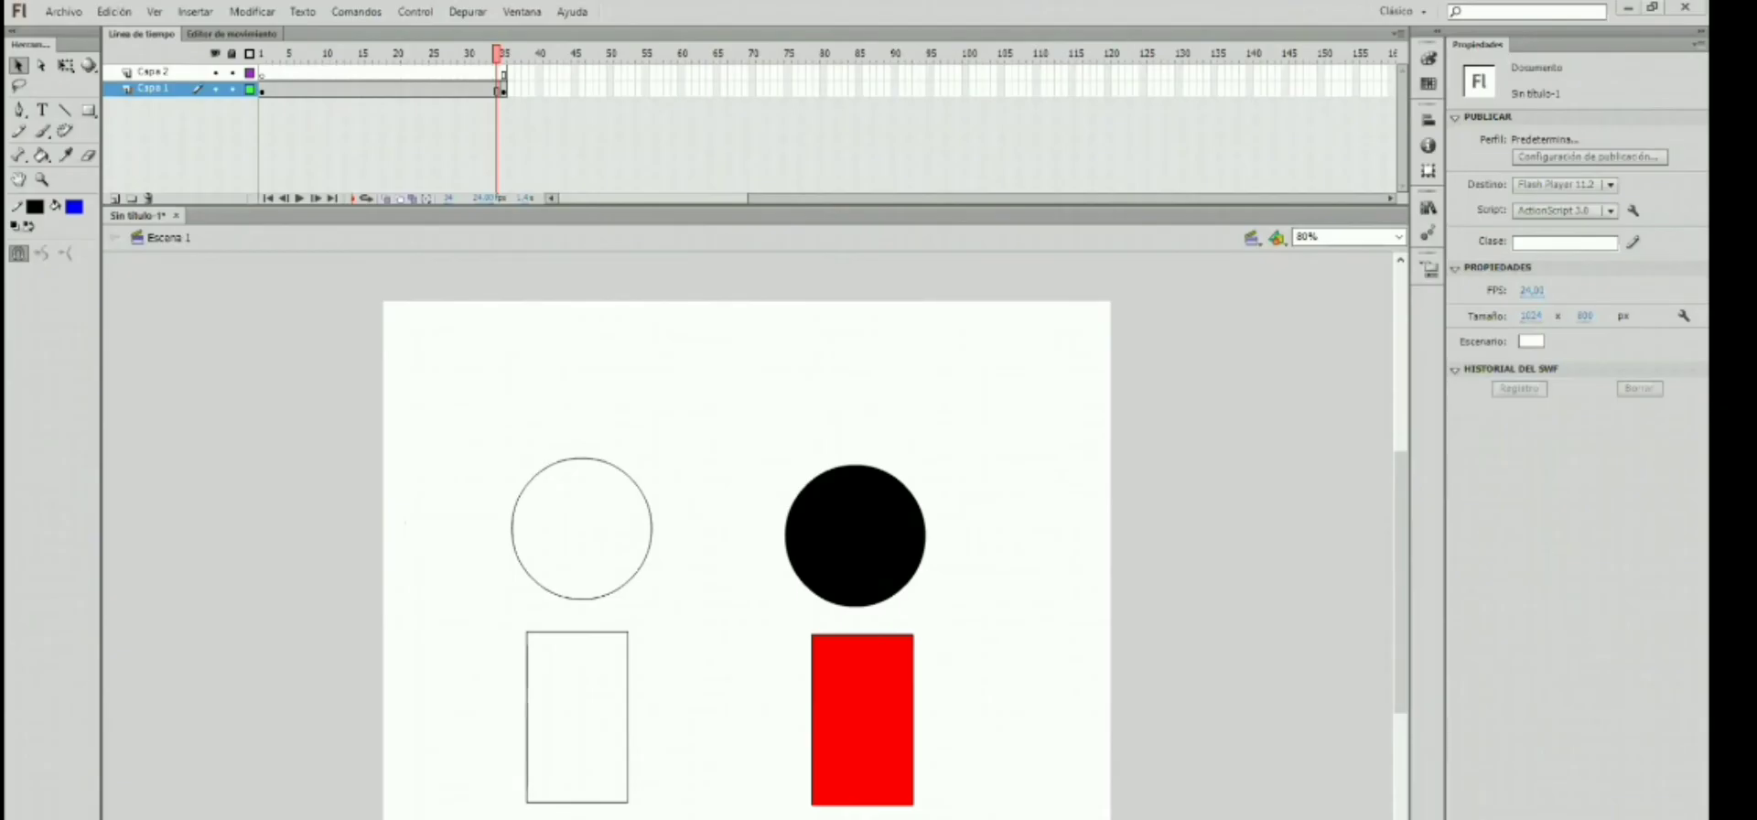
Step: Delete both Capa 1 and Capa 2 to start over with a single blank layer
{"action": "right_click", "coordinate": [172, 91]}
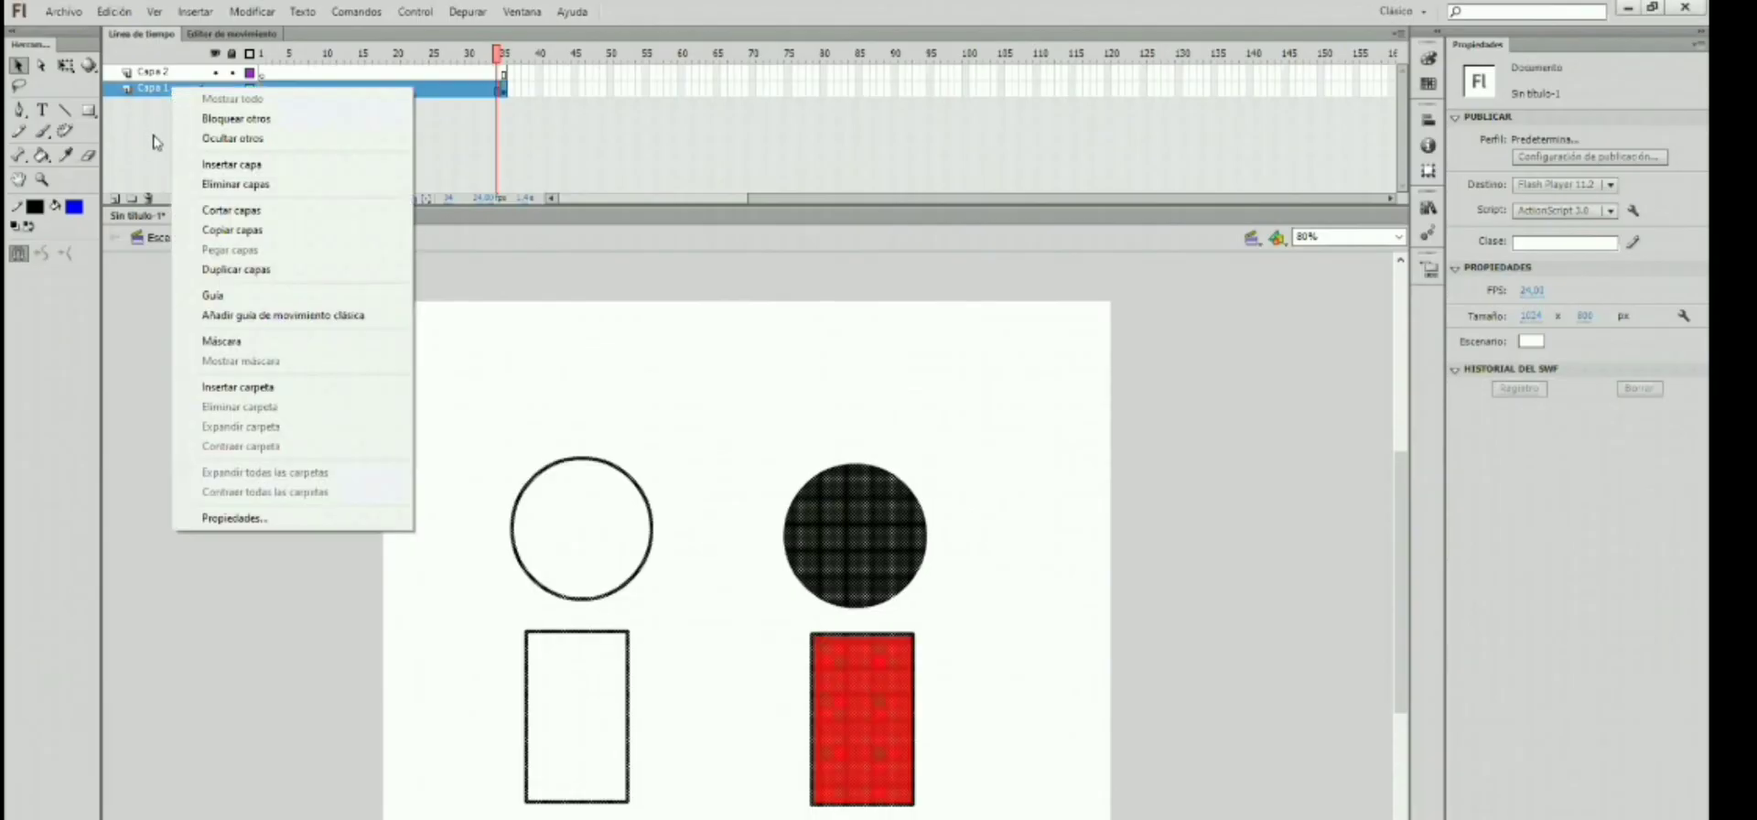
{"action": "left_click", "coordinate": [236, 185]}
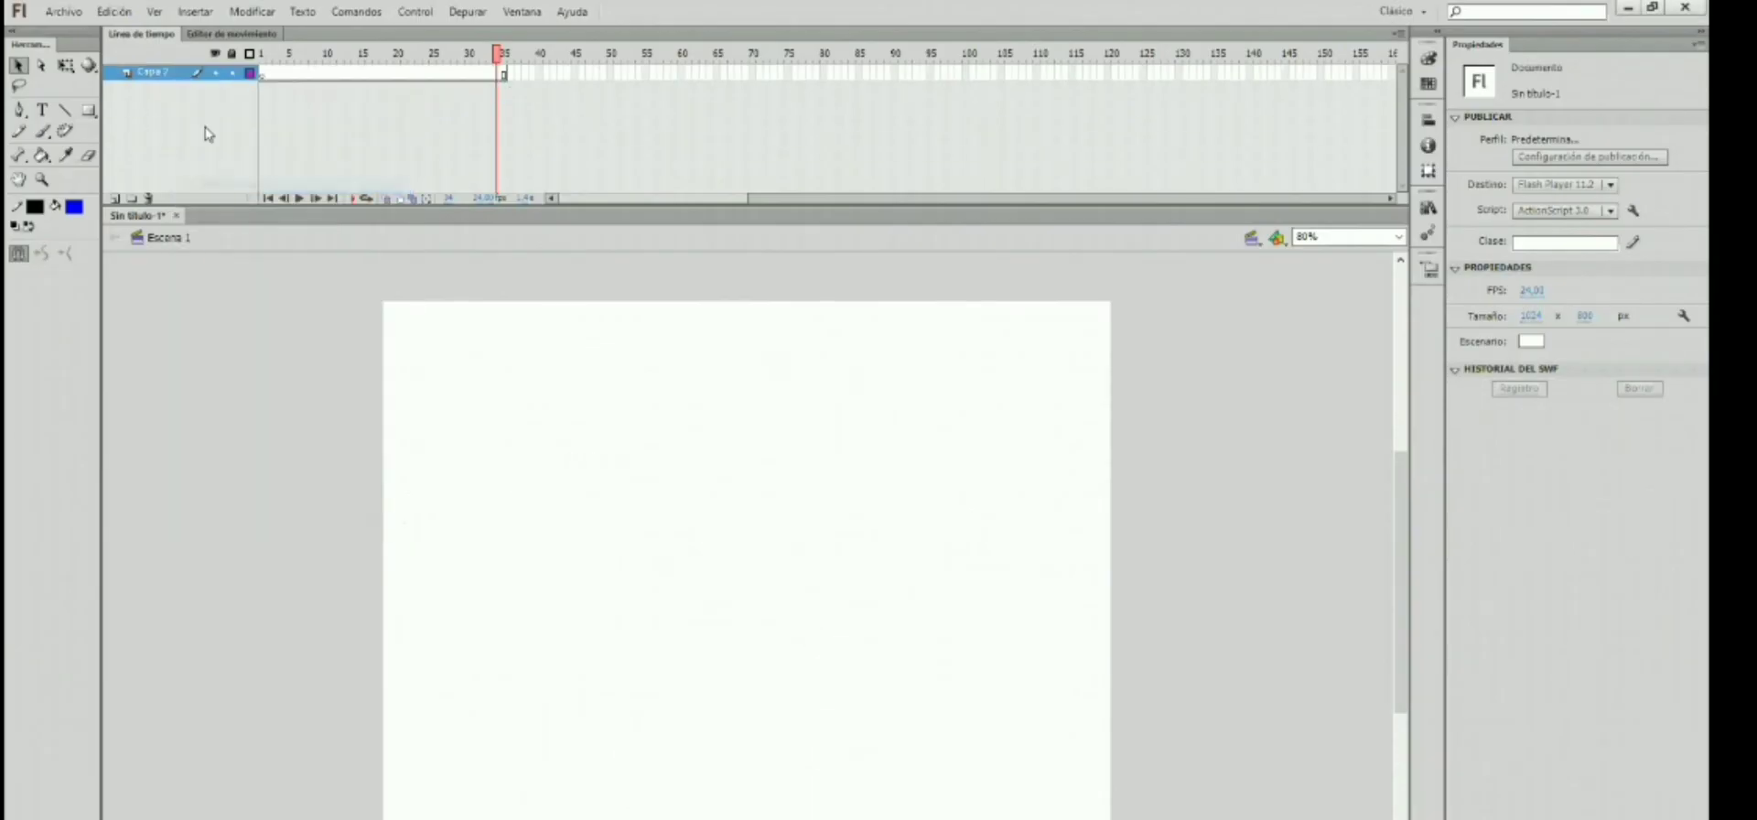
{"action": "right_click", "coordinate": [154, 80]}
{"action": "left_click", "coordinate": [235, 165]}
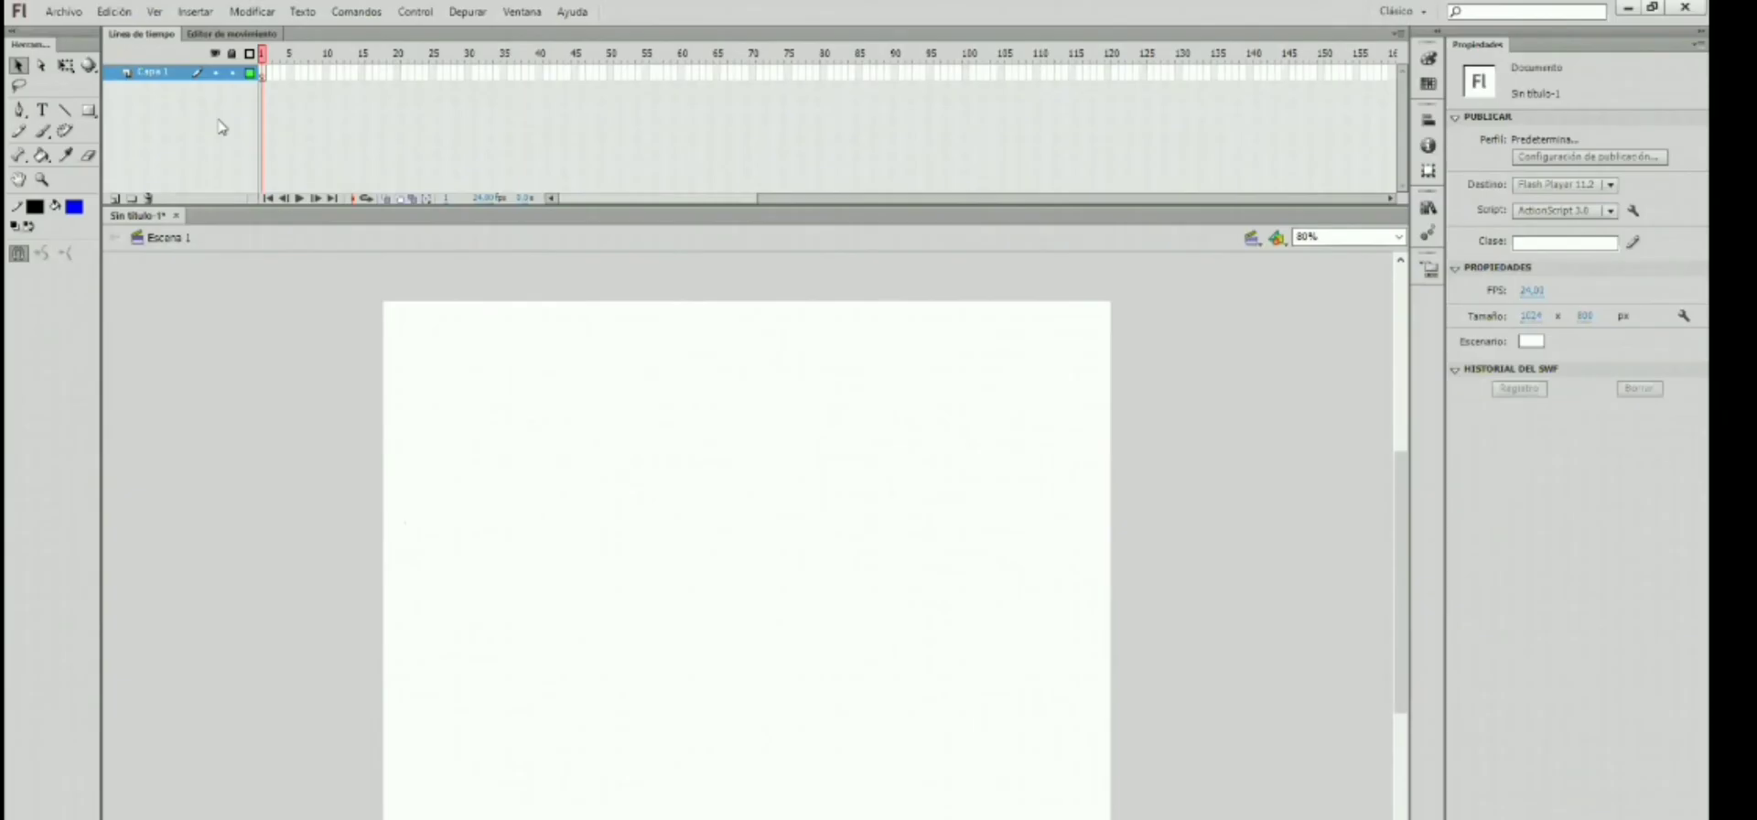
Step: Draw a large vertical blue rectangle with a black outline at frame 1, on the left half of the stage
{"action": "left_click", "coordinate": [264, 73]}
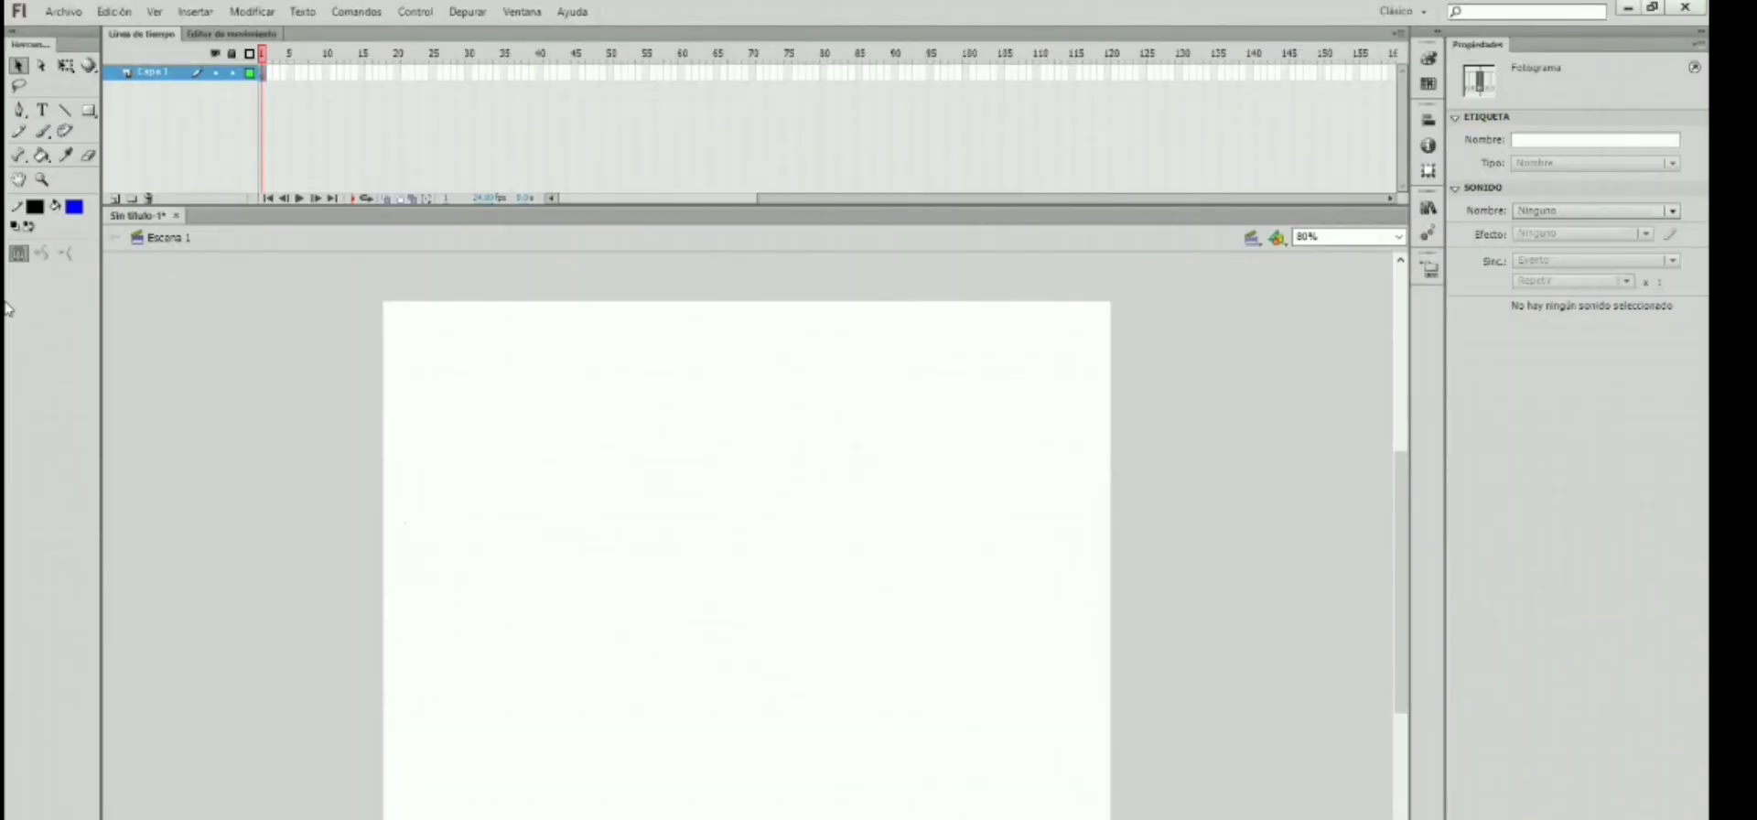
{"action": "left_click", "coordinate": [88, 109]}
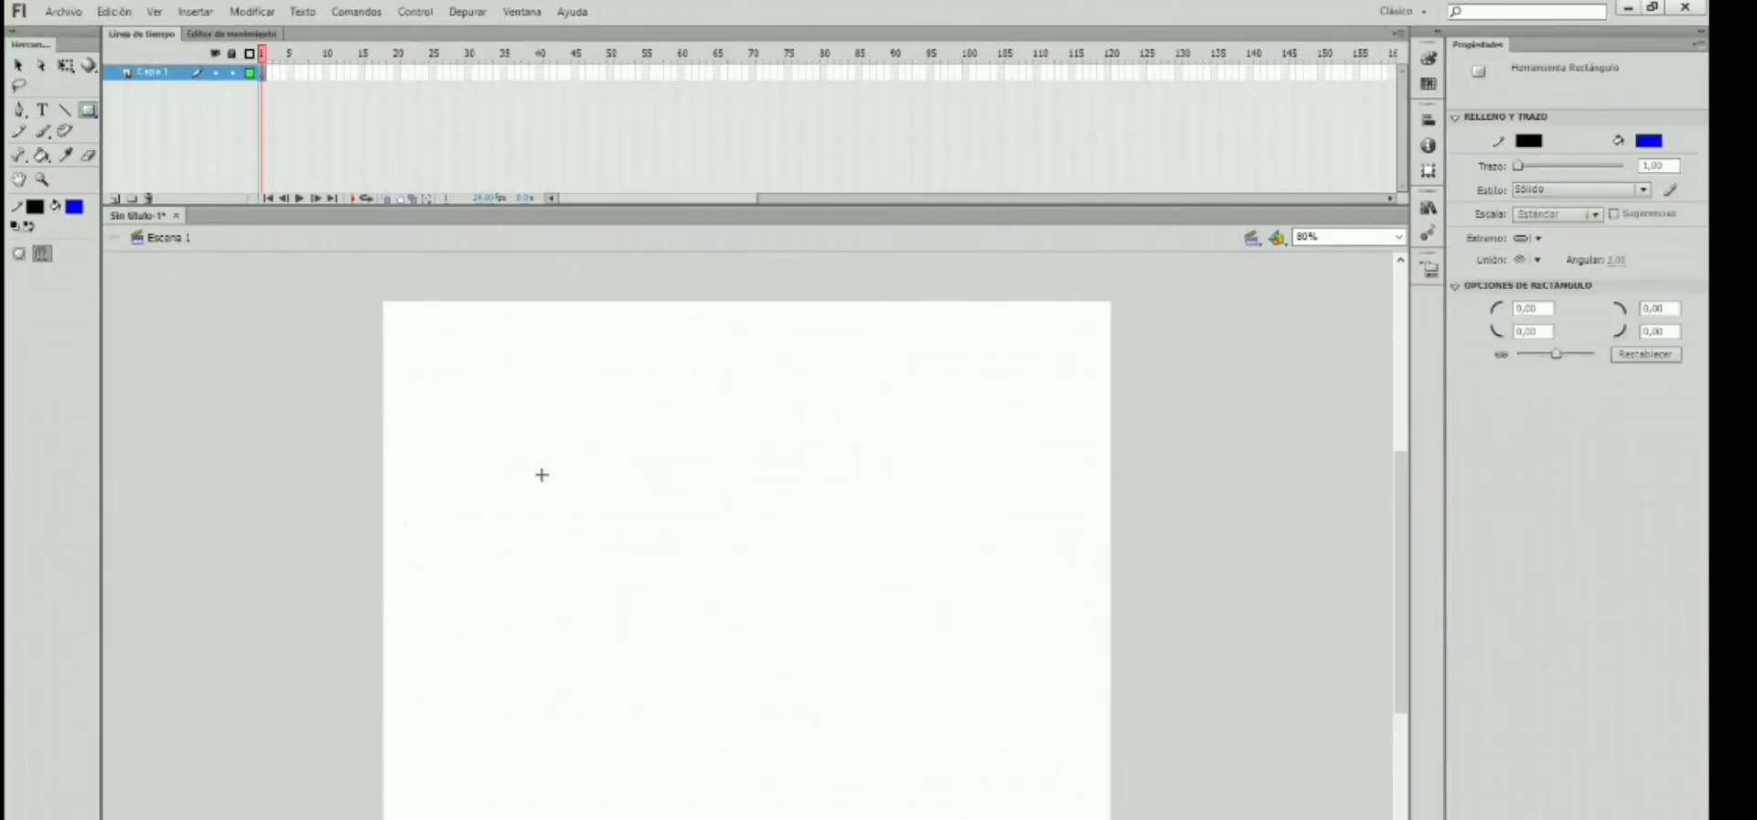
{"action": "left_click_drag", "start_coordinate": [465, 356], "coordinate": [745, 751]}
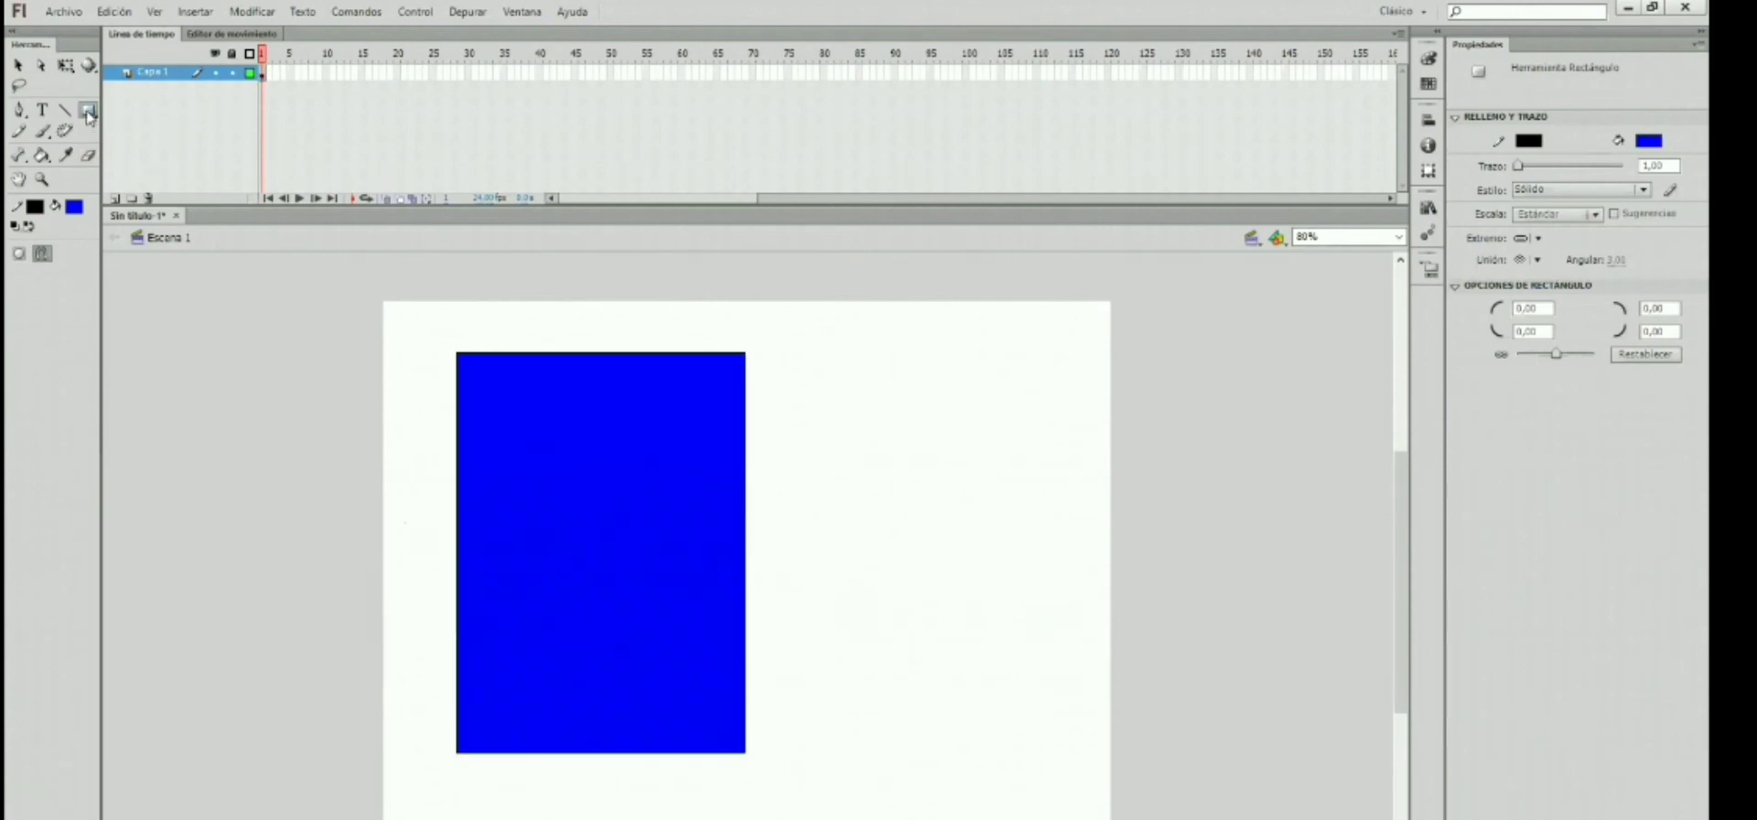
Step: Set the fill colour to red and draw a second vertical rectangle overlapping the blue one's lower right corner
{"action": "left_click", "coordinate": [1652, 142]}
{"action": "left_click", "coordinate": [1451, 253]}
{"action": "mouse_move", "coordinate": [840, 459]}
{"action": "left_mouse_down"}
{"action": "mouse_move", "coordinate": [697, 776]}
{"action": "mouse_move", "coordinate": [565, 813]}
{"action": "left_mouse_up"}
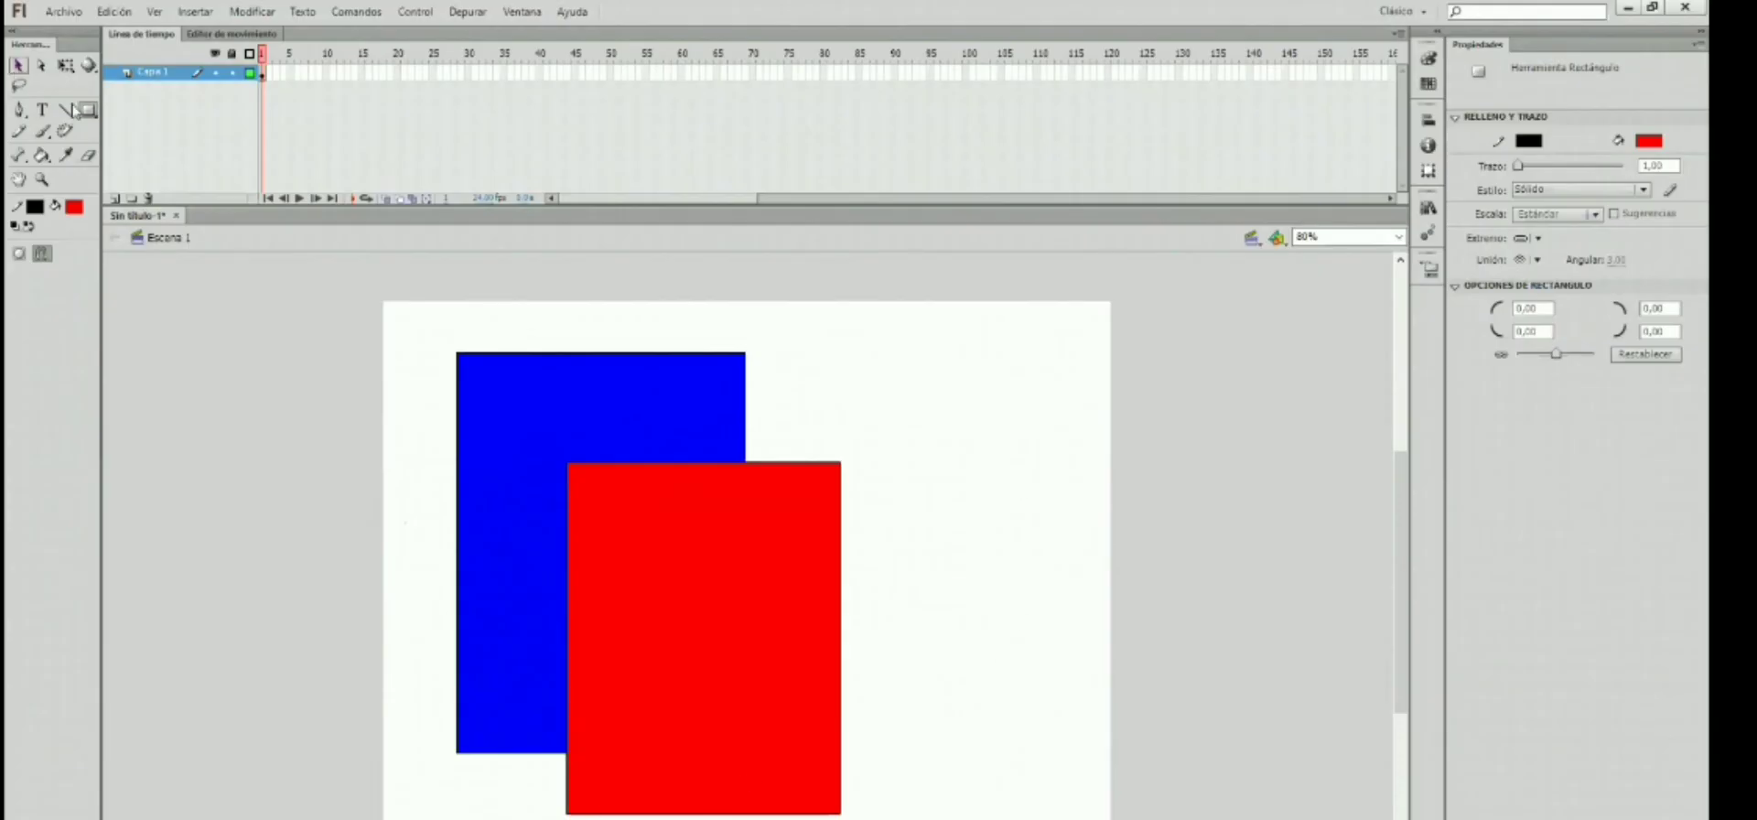
Step: Select the red rectangle with its outline and move it right until it is clear of the blue rectangle
{"action": "left_click", "coordinate": [17, 66]}
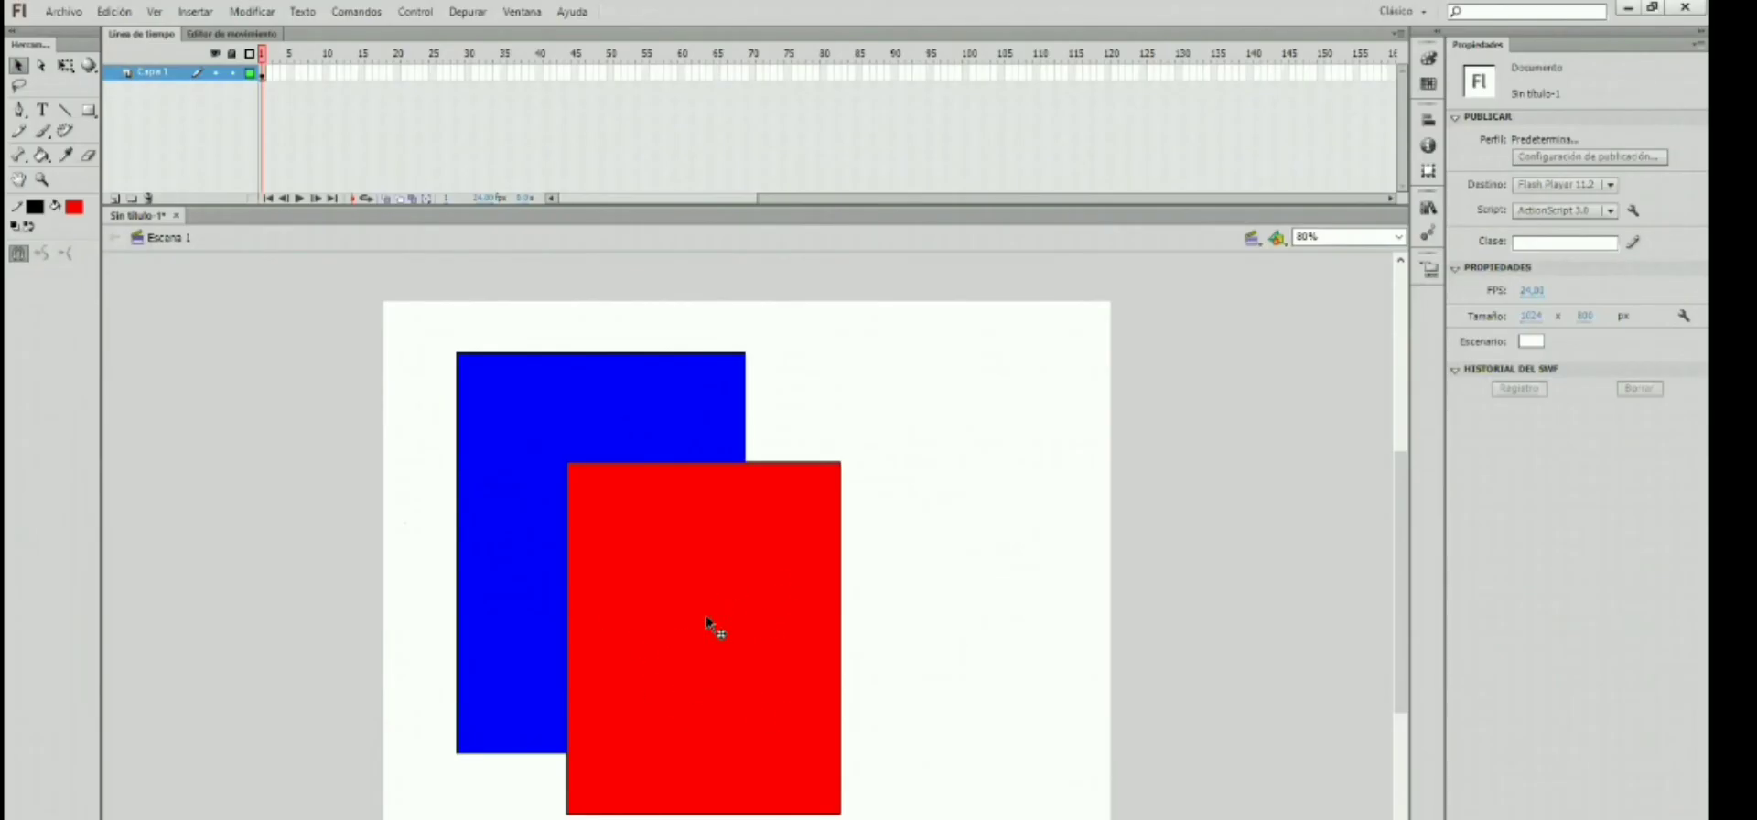
{"action": "left_click", "coordinate": [723, 675]}
{"action": "left_click_drag", "start_coordinate": [850, 617], "coordinate": [918, 623]}
{"action": "left_click", "coordinate": [835, 433]}
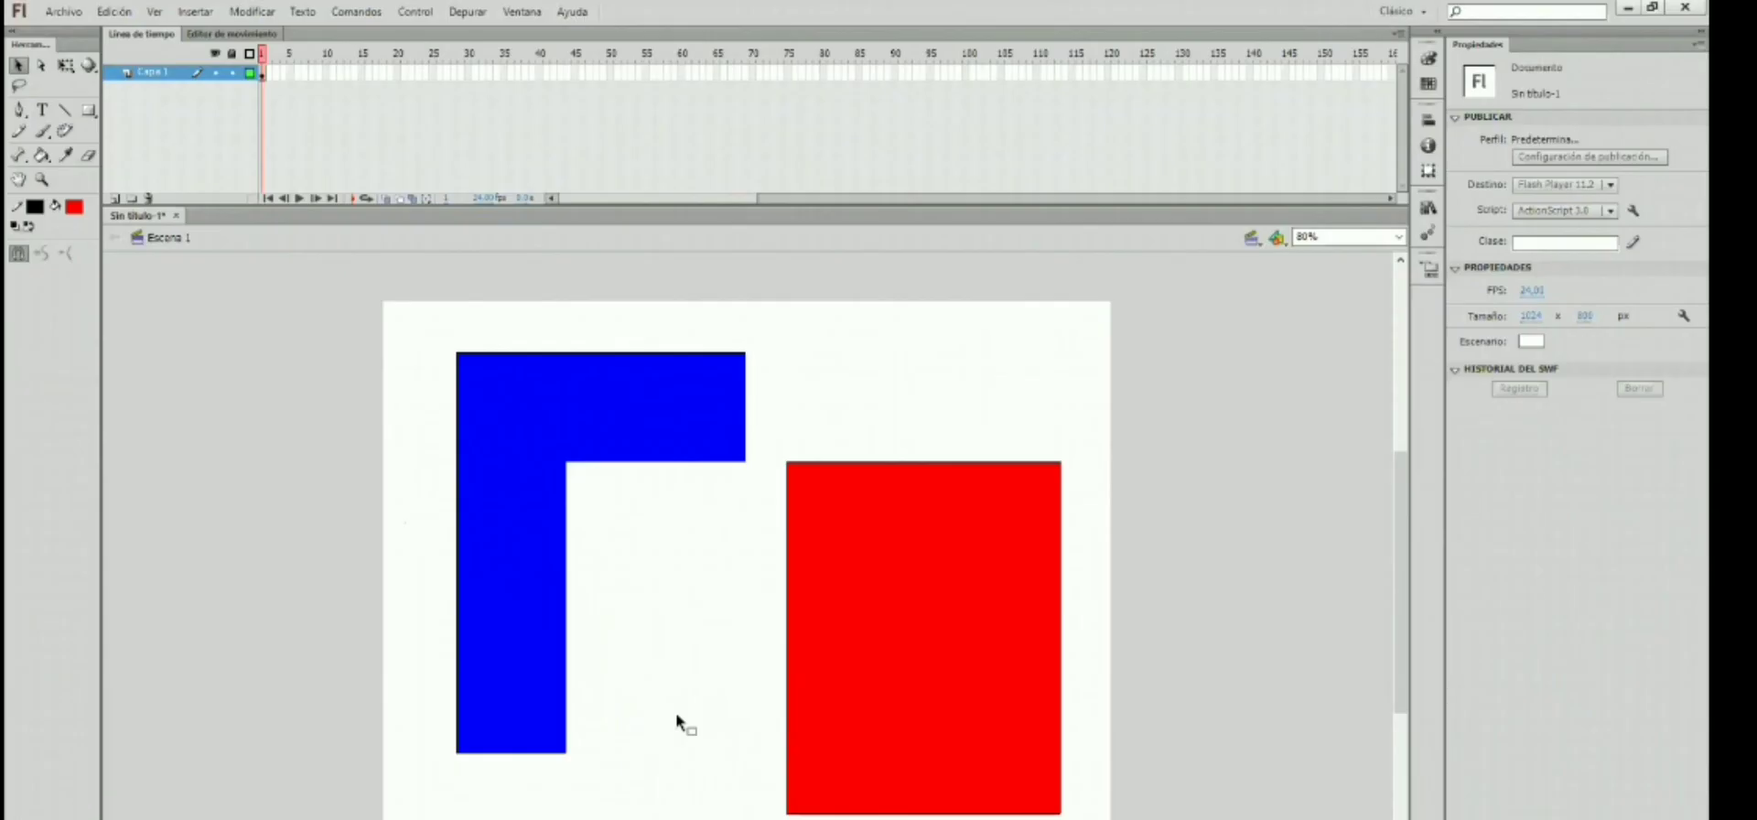
Step: Move the red rectangle back over the gap in the blue shape, and delete both shapes with their outlines
{"action": "left_click", "coordinate": [880, 633]}
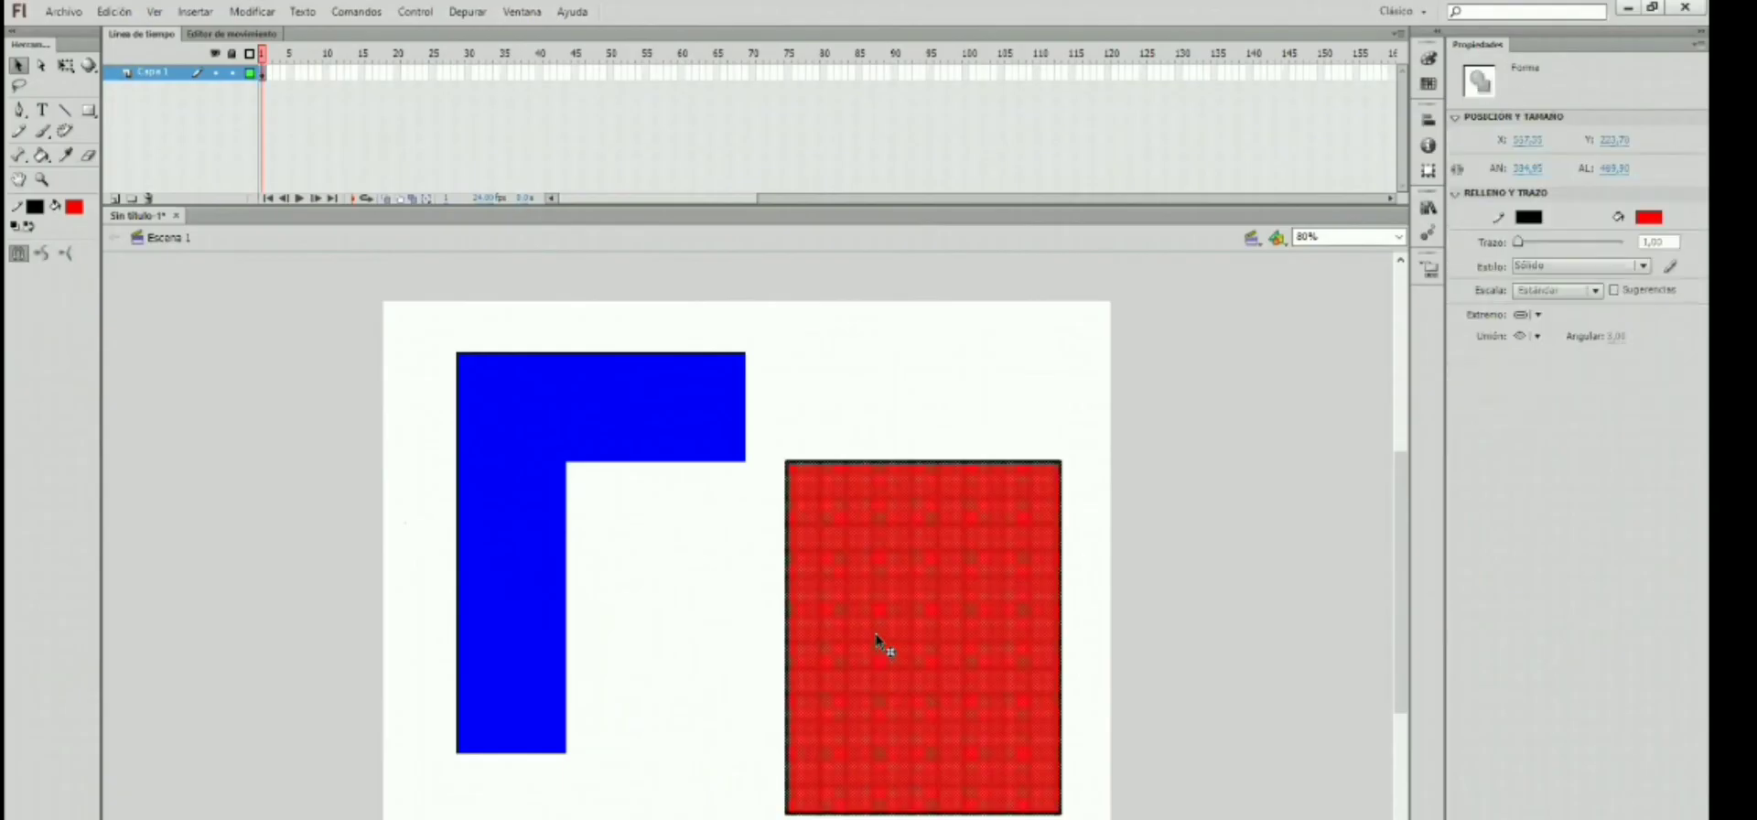
{"action": "left_click_drag", "start_coordinate": [870, 647], "coordinate": [651, 646]}
{"action": "key", "text": "Escape"}
{"action": "double_click", "coordinate": [708, 610]}
{"action": "key", "text": "Delete"}
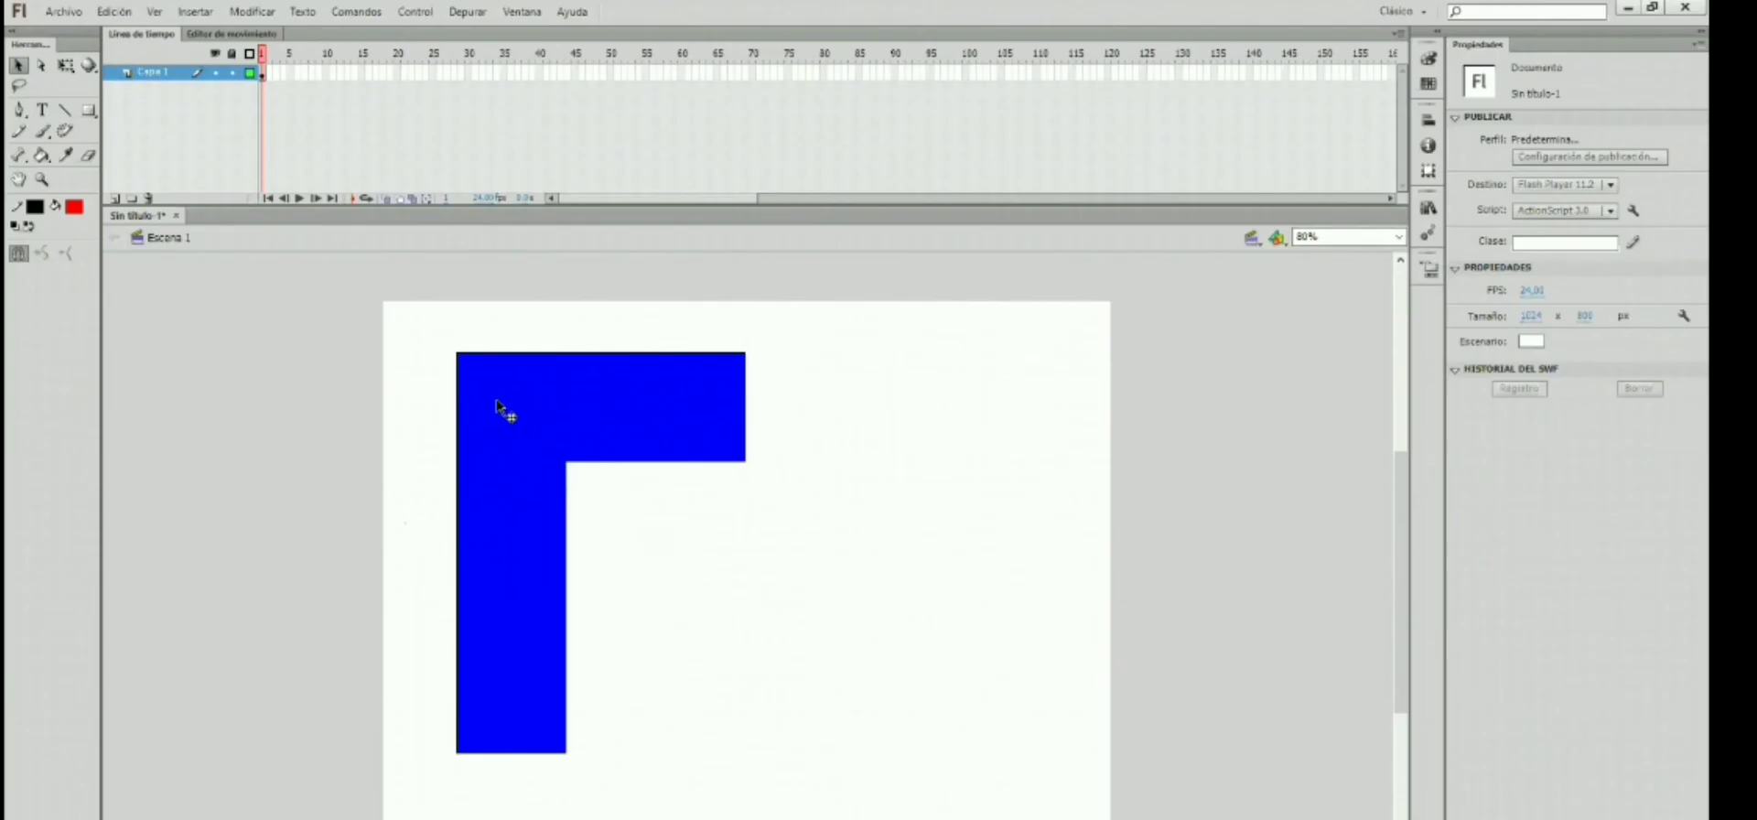
{"action": "mouse_move", "coordinate": [322, 278]}
{"action": "left_mouse_down"}
{"action": "mouse_move", "coordinate": [420, 479]}
{"action": "mouse_move", "coordinate": [847, 819]}
{"action": "left_mouse_up"}
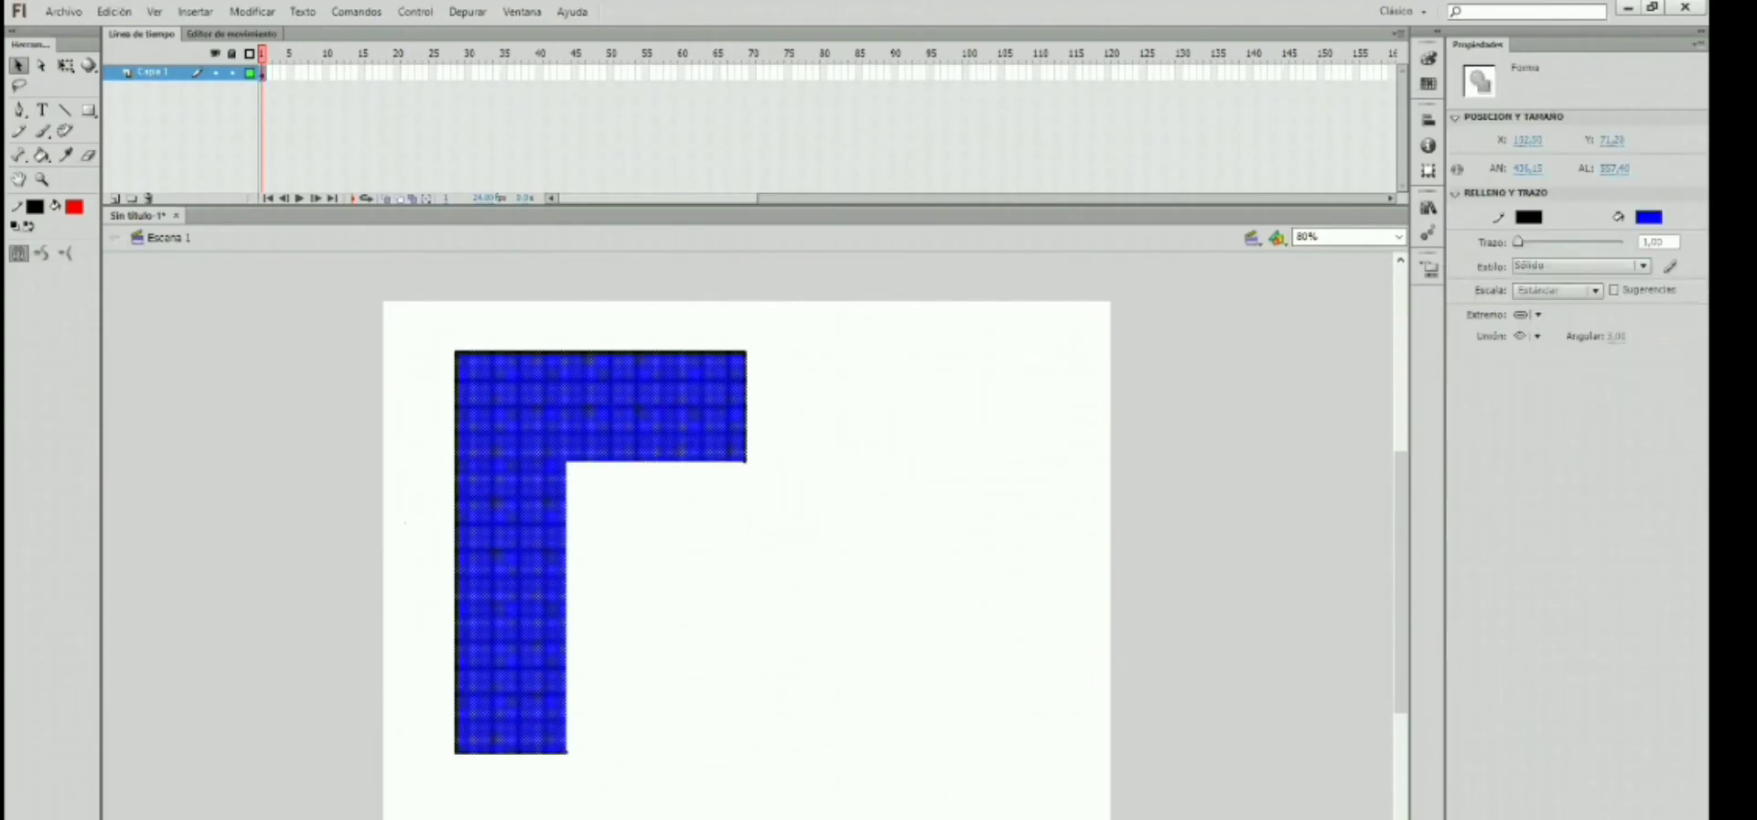
{"action": "key", "text": "Delete"}
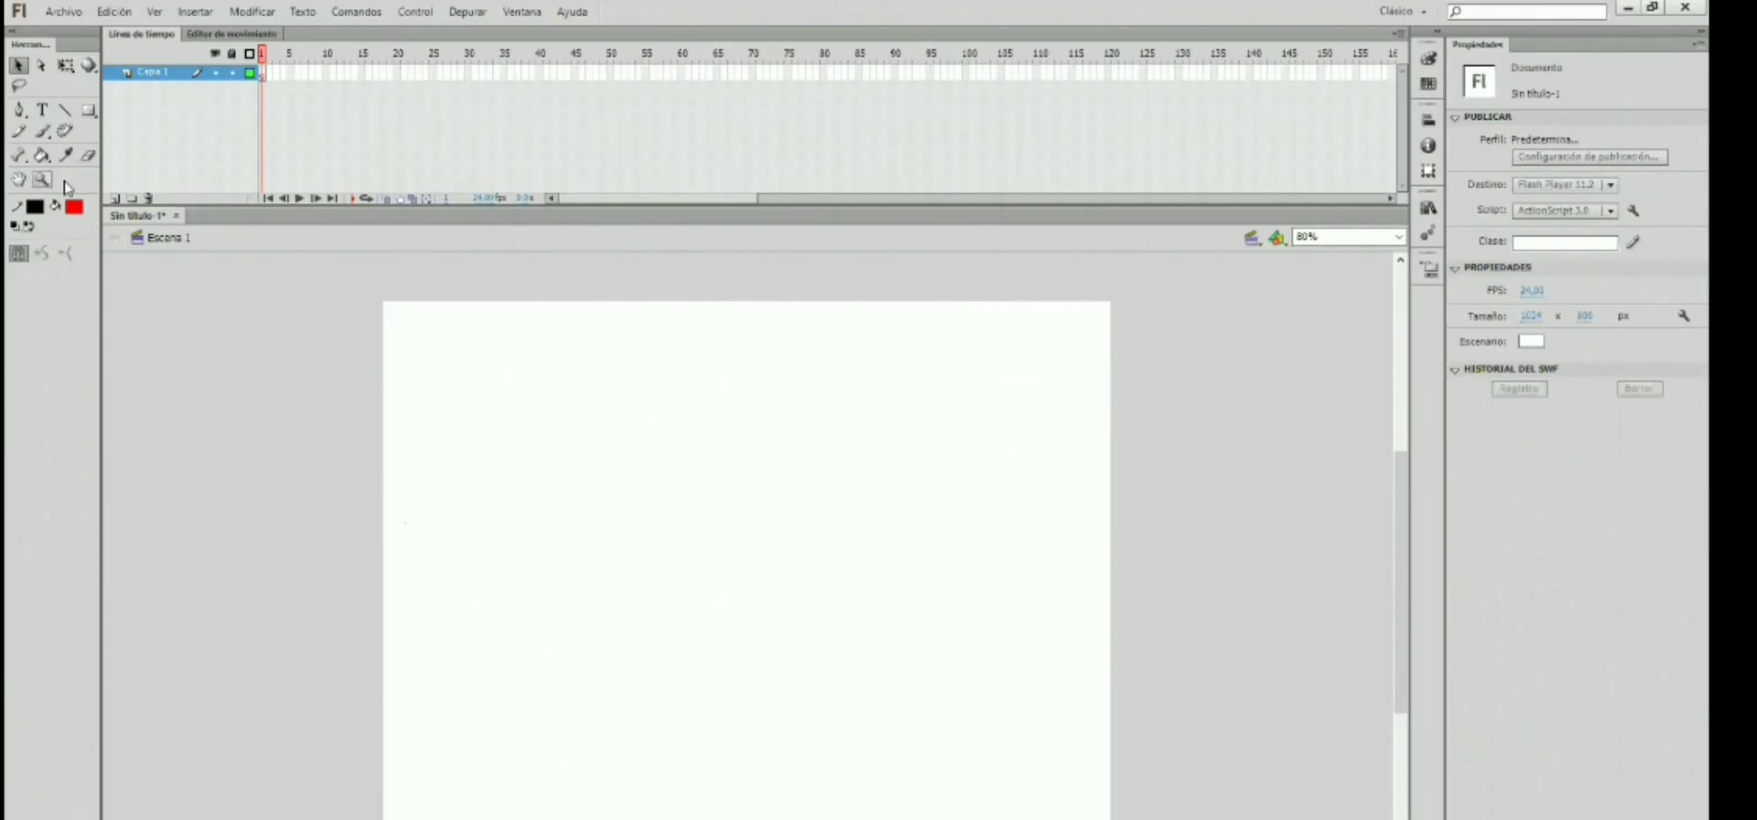
Step: Draw a large red rectangle with a black outline on the left half of the stage
{"action": "left_click", "coordinate": [89, 111]}
{"action": "mouse_move", "coordinate": [500, 401]}
{"action": "left_mouse_down"}
{"action": "mouse_move", "coordinate": [870, 737]}
{"action": "mouse_move", "coordinate": [851, 716]}
{"action": "left_mouse_up"}
{"action": "left_click_drag", "start_coordinate": [824, 784], "coordinate": [826, 783]}
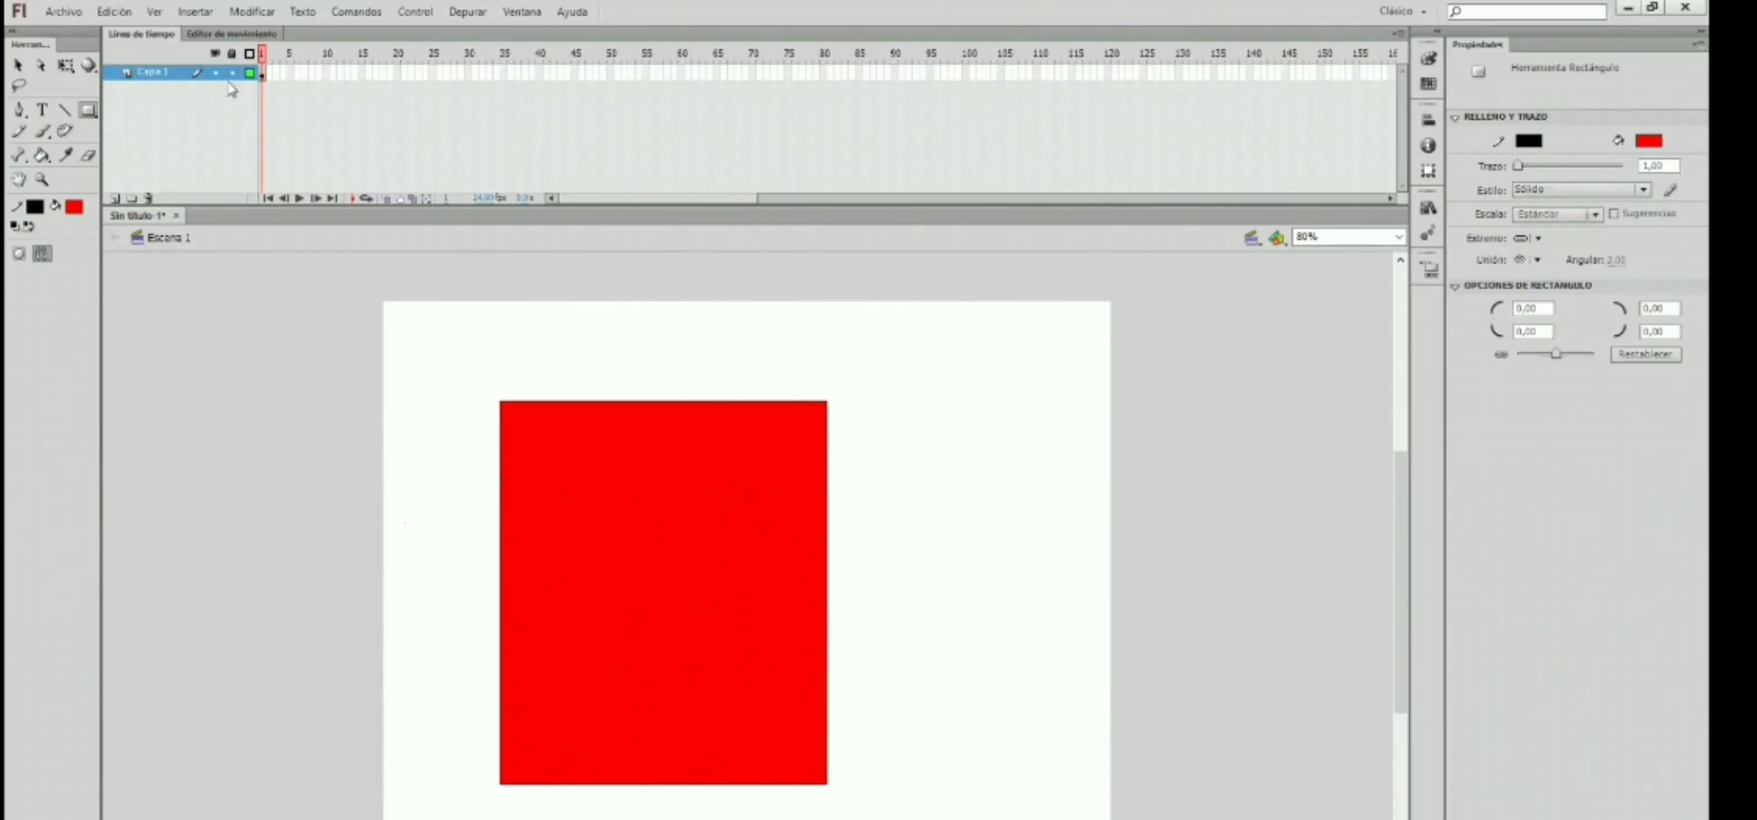
Step: Insert a layer above Capa 1 and draw a blue rectangle on it overlapping the red one's lower right corner
{"action": "right_click", "coordinate": [169, 75]}
{"action": "left_click", "coordinate": [220, 147]}
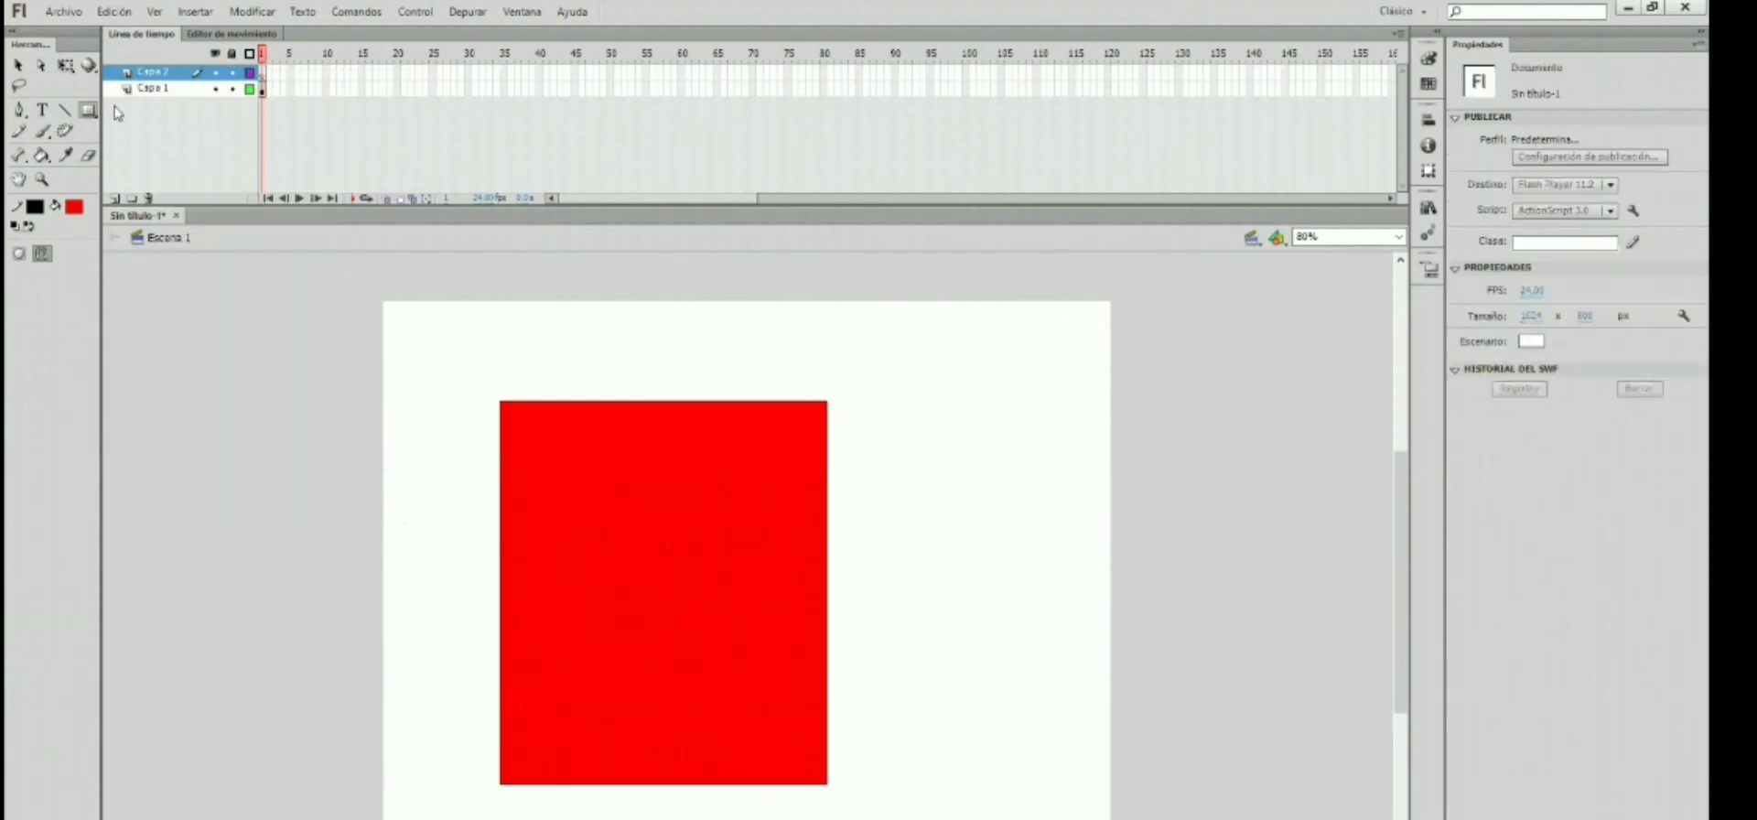
{"action": "left_click", "coordinate": [89, 110]}
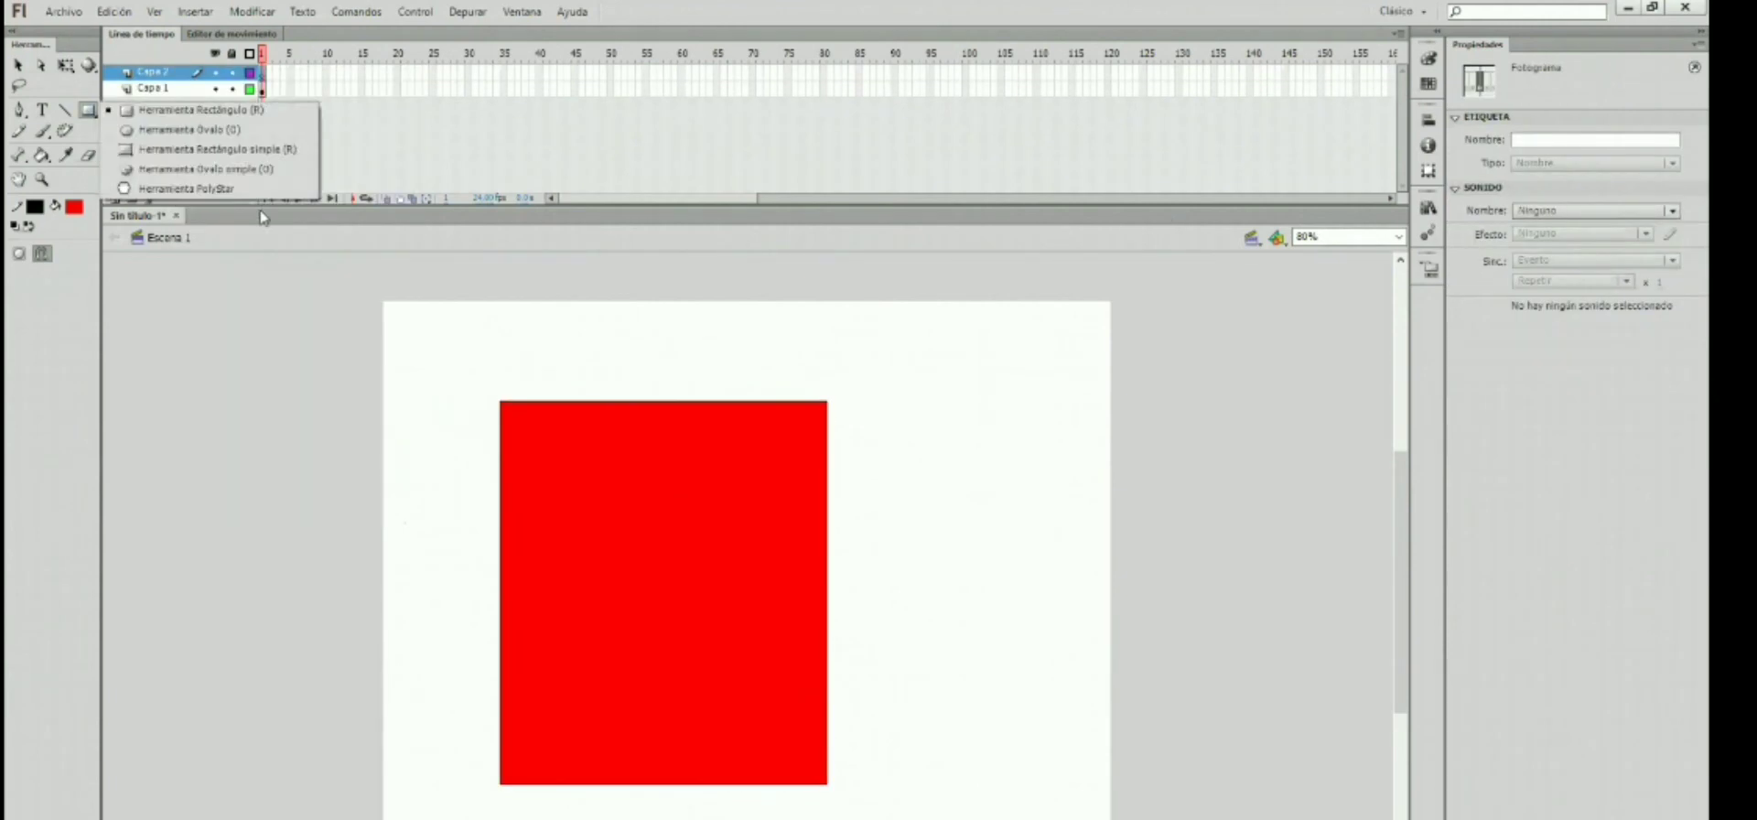
{"action": "left_click", "coordinate": [174, 115]}
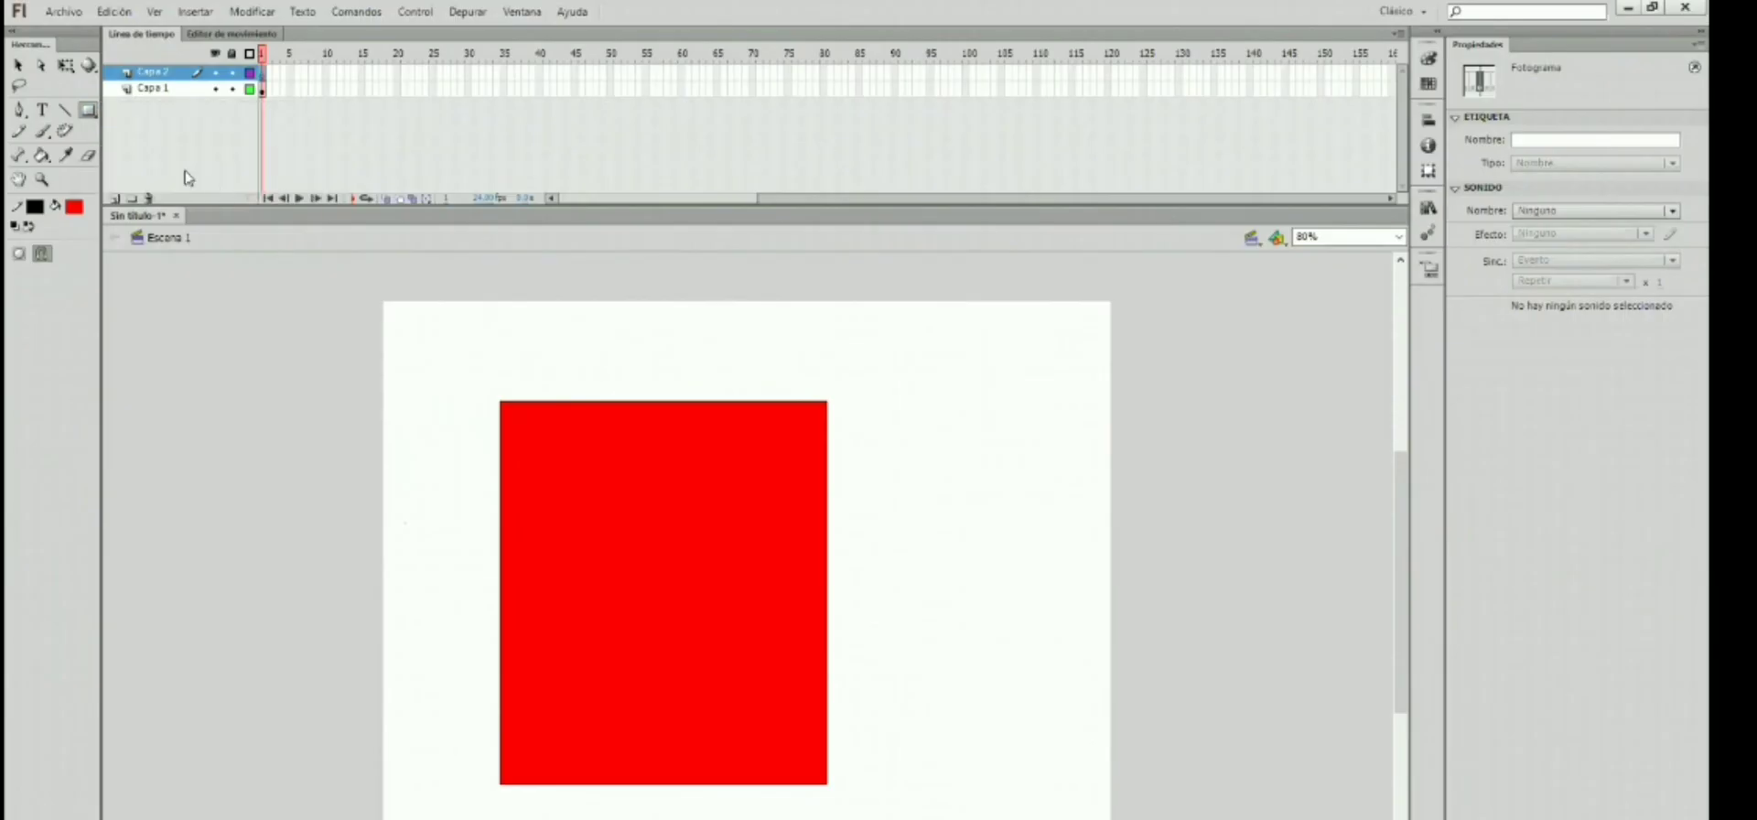
{"action": "left_click", "coordinate": [77, 209]}
{"action": "left_click", "coordinate": [89, 352]}
{"action": "left_click_drag", "start_coordinate": [915, 493], "coordinate": [535, 755]}
Step: Move the red and blue rectangles apart, overlap them, and separate them again to test shapes on different layers
{"action": "key", "text": "v"}
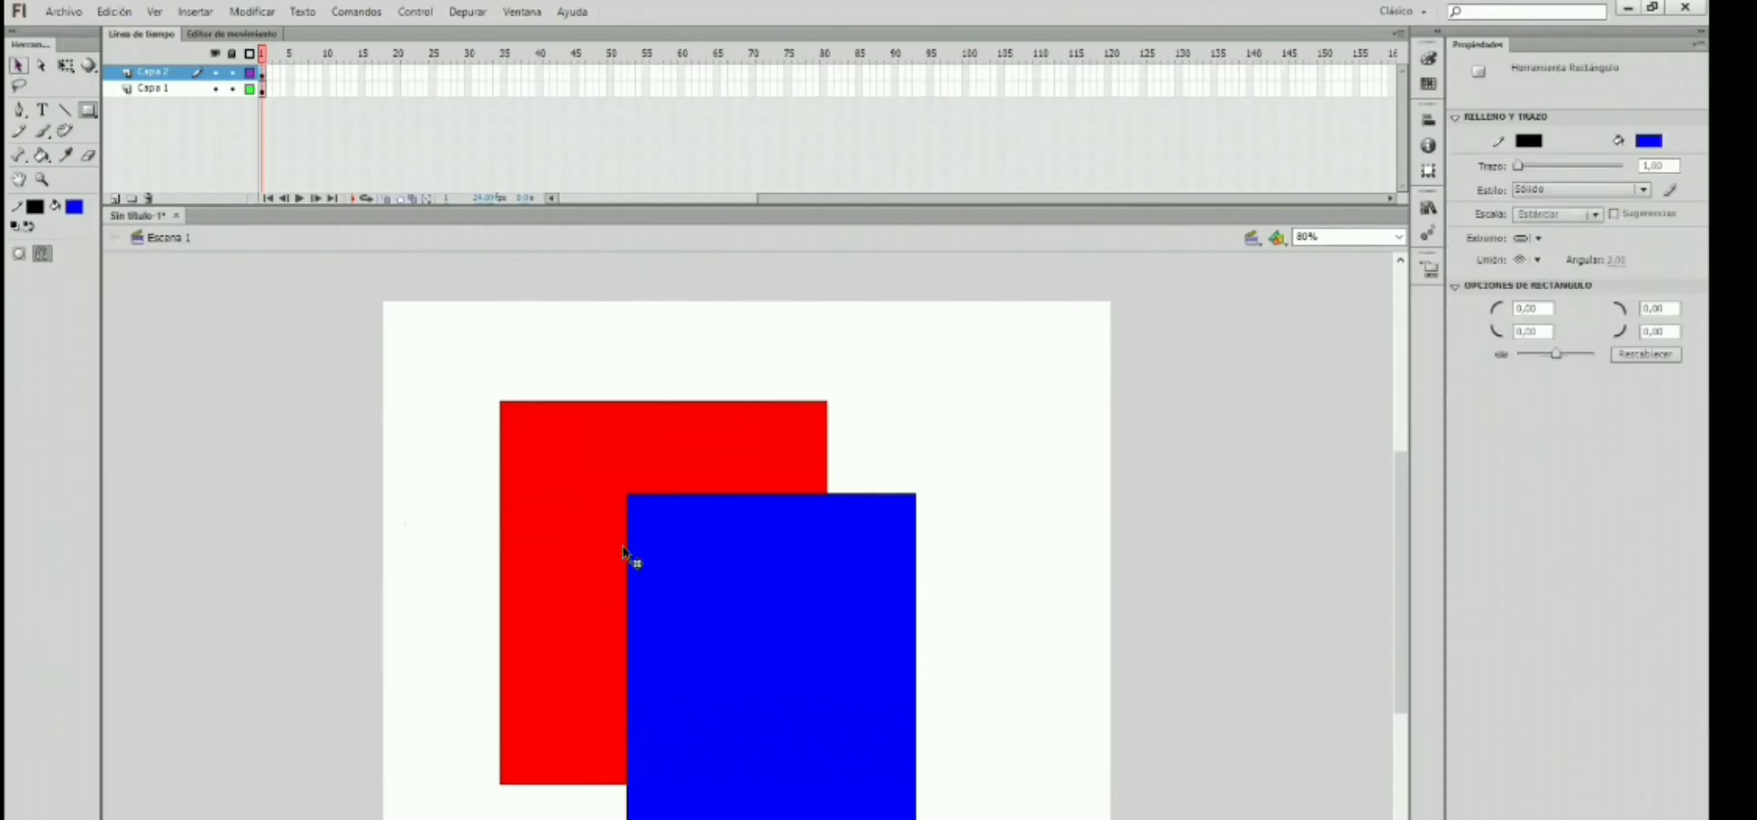
{"action": "left_click_drag", "start_coordinate": [836, 636], "coordinate": [959, 557]}
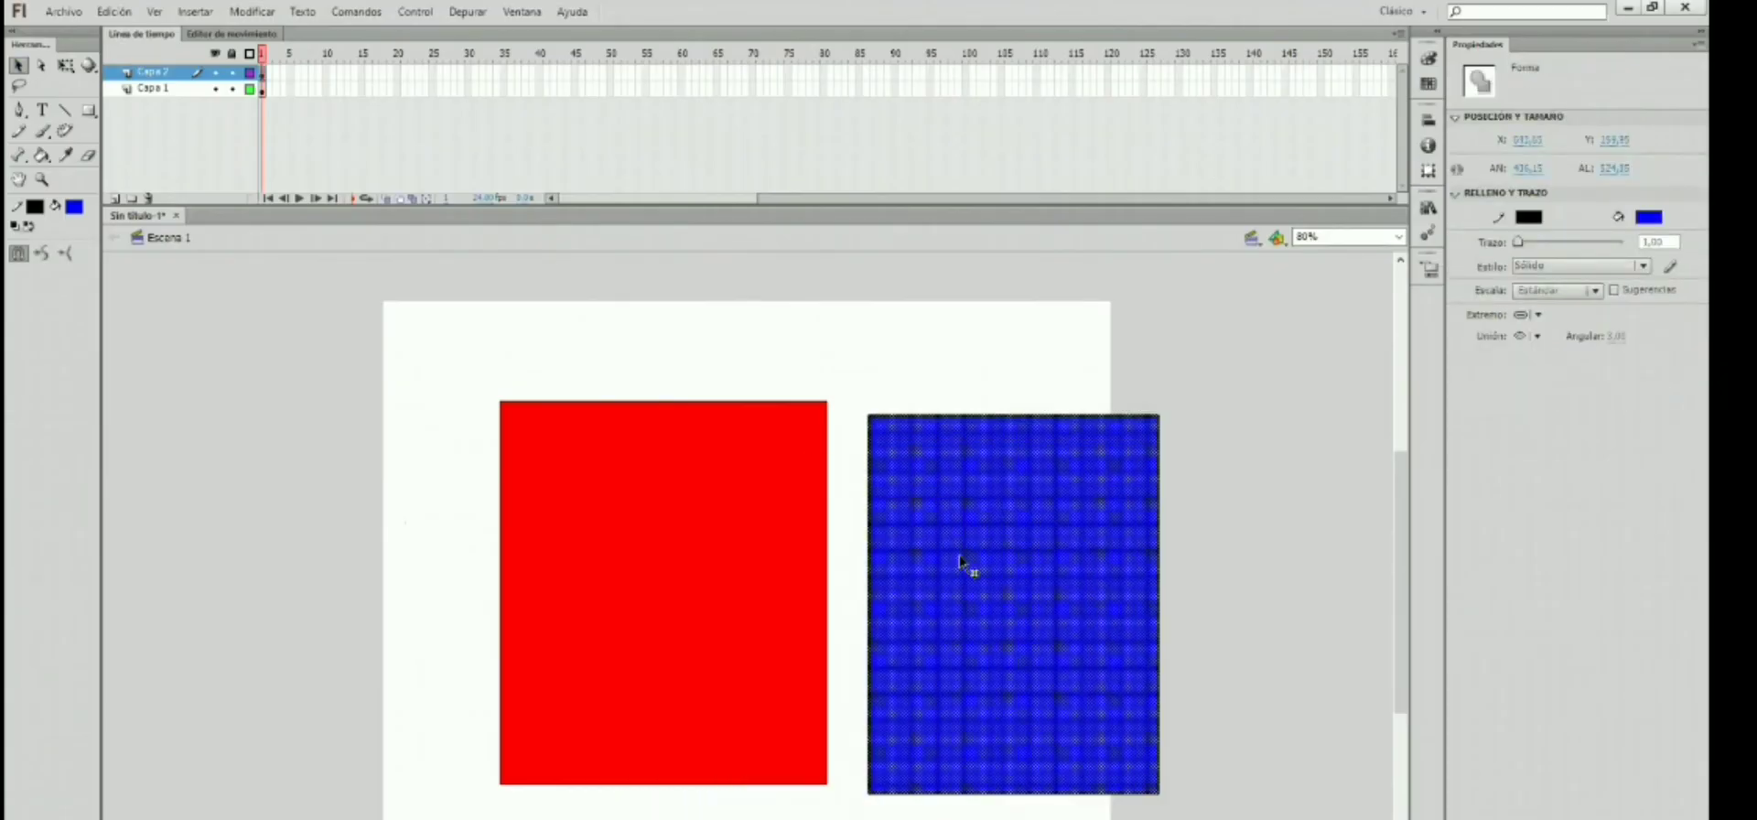
{"action": "left_click_drag", "start_coordinate": [578, 572], "coordinate": [477, 514]}
{"action": "left_click_drag", "start_coordinate": [968, 596], "coordinate": [633, 600]}
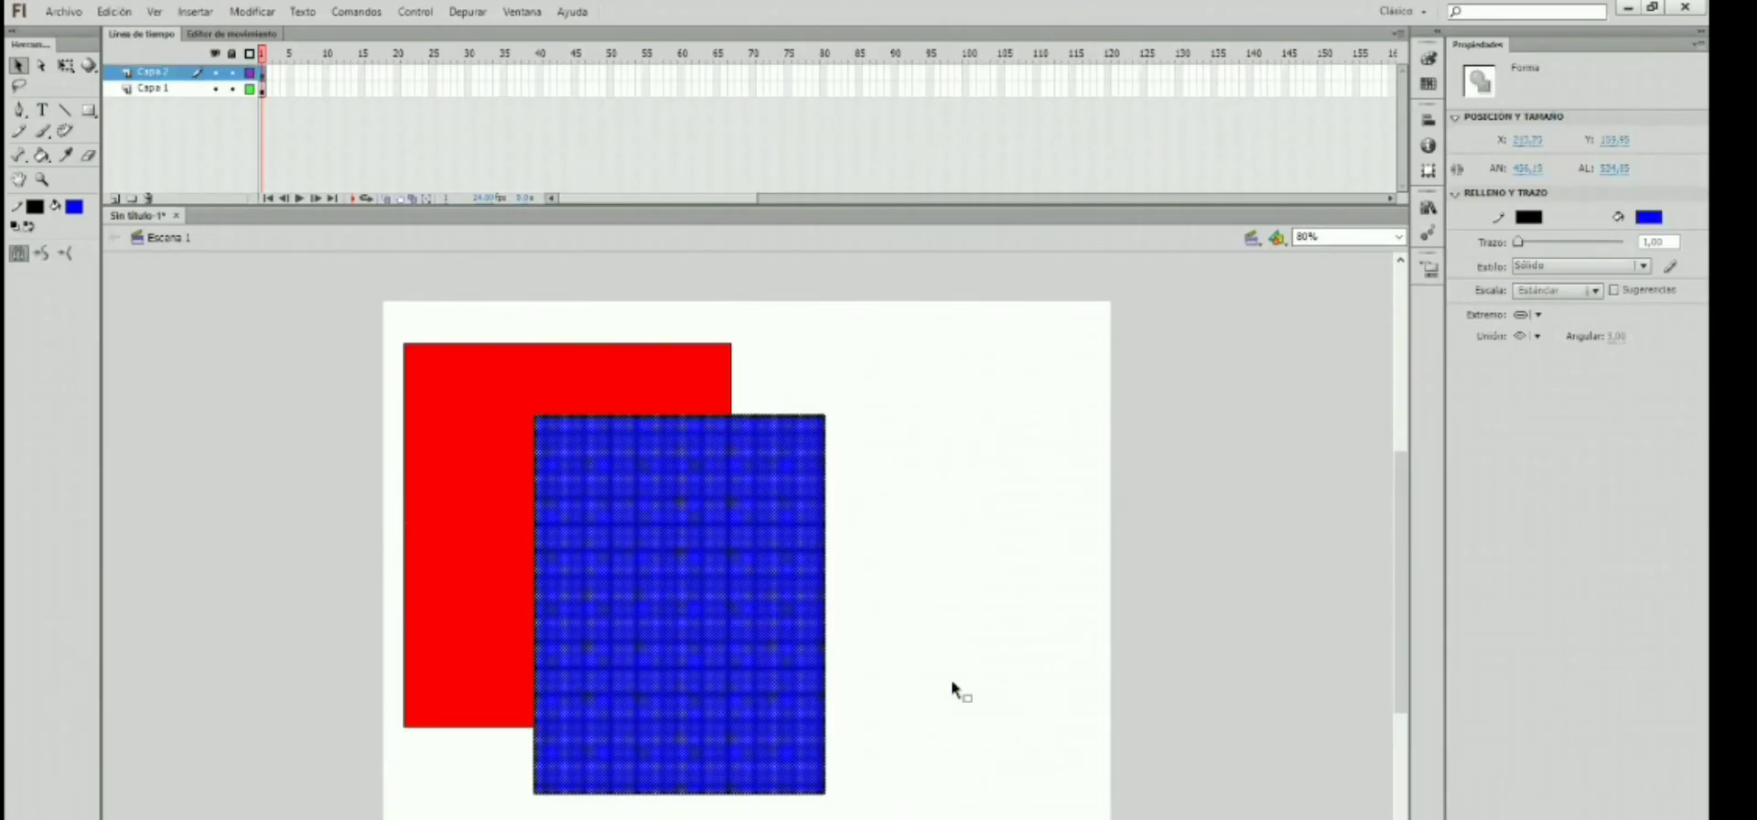
{"action": "left_click", "coordinate": [952, 678]}
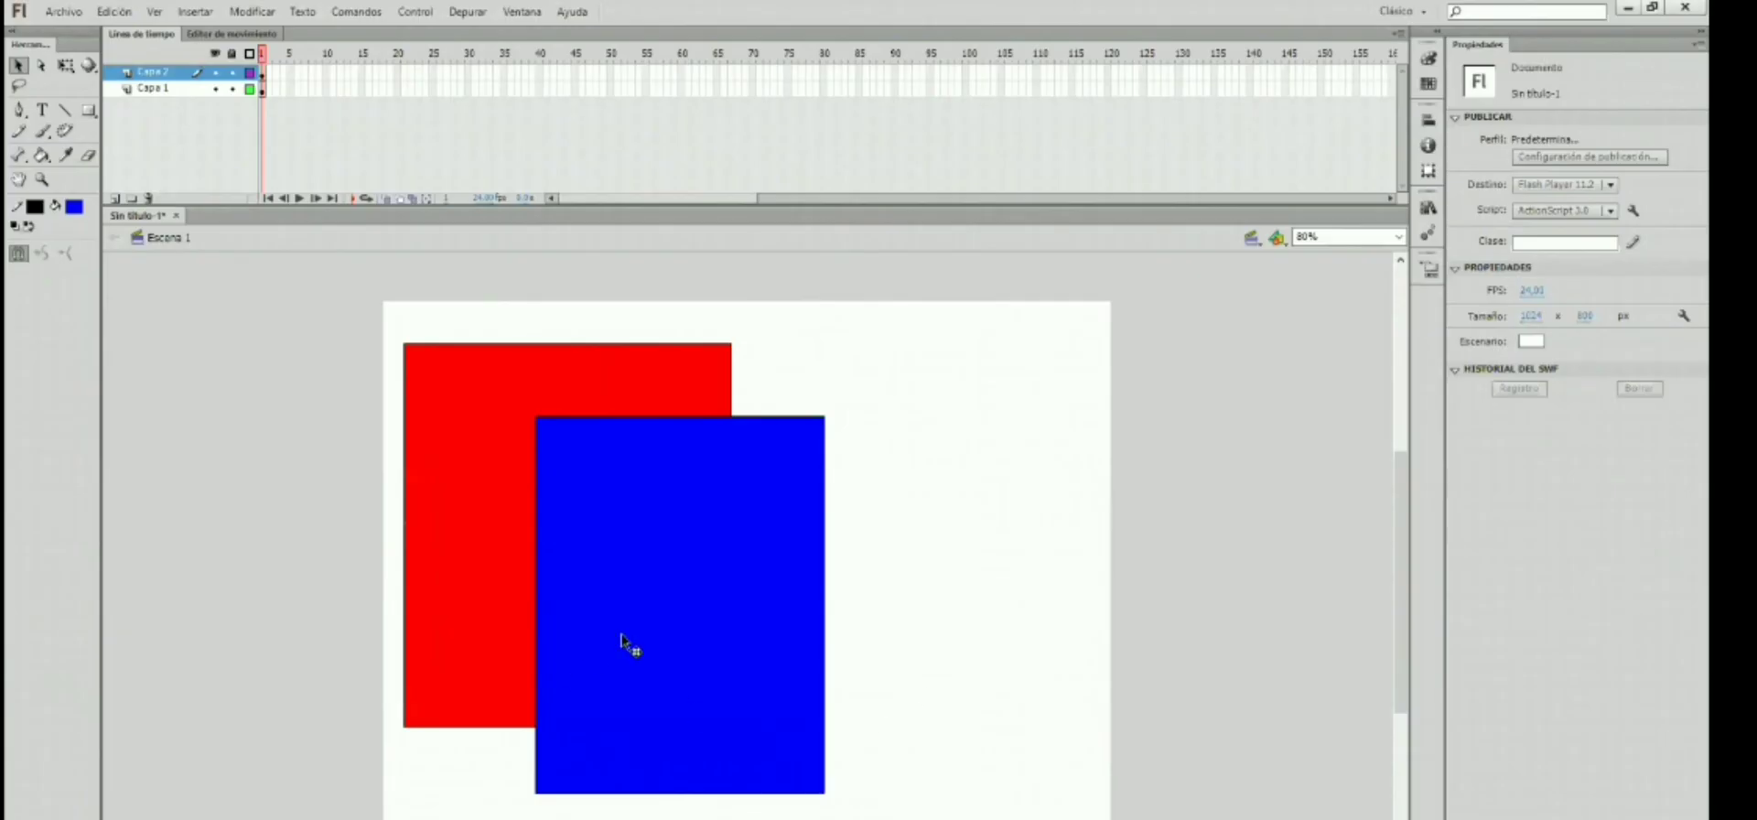
{"action": "left_click_drag", "start_coordinate": [632, 631], "coordinate": [896, 540]}
{"action": "left_click", "coordinate": [770, 798]}
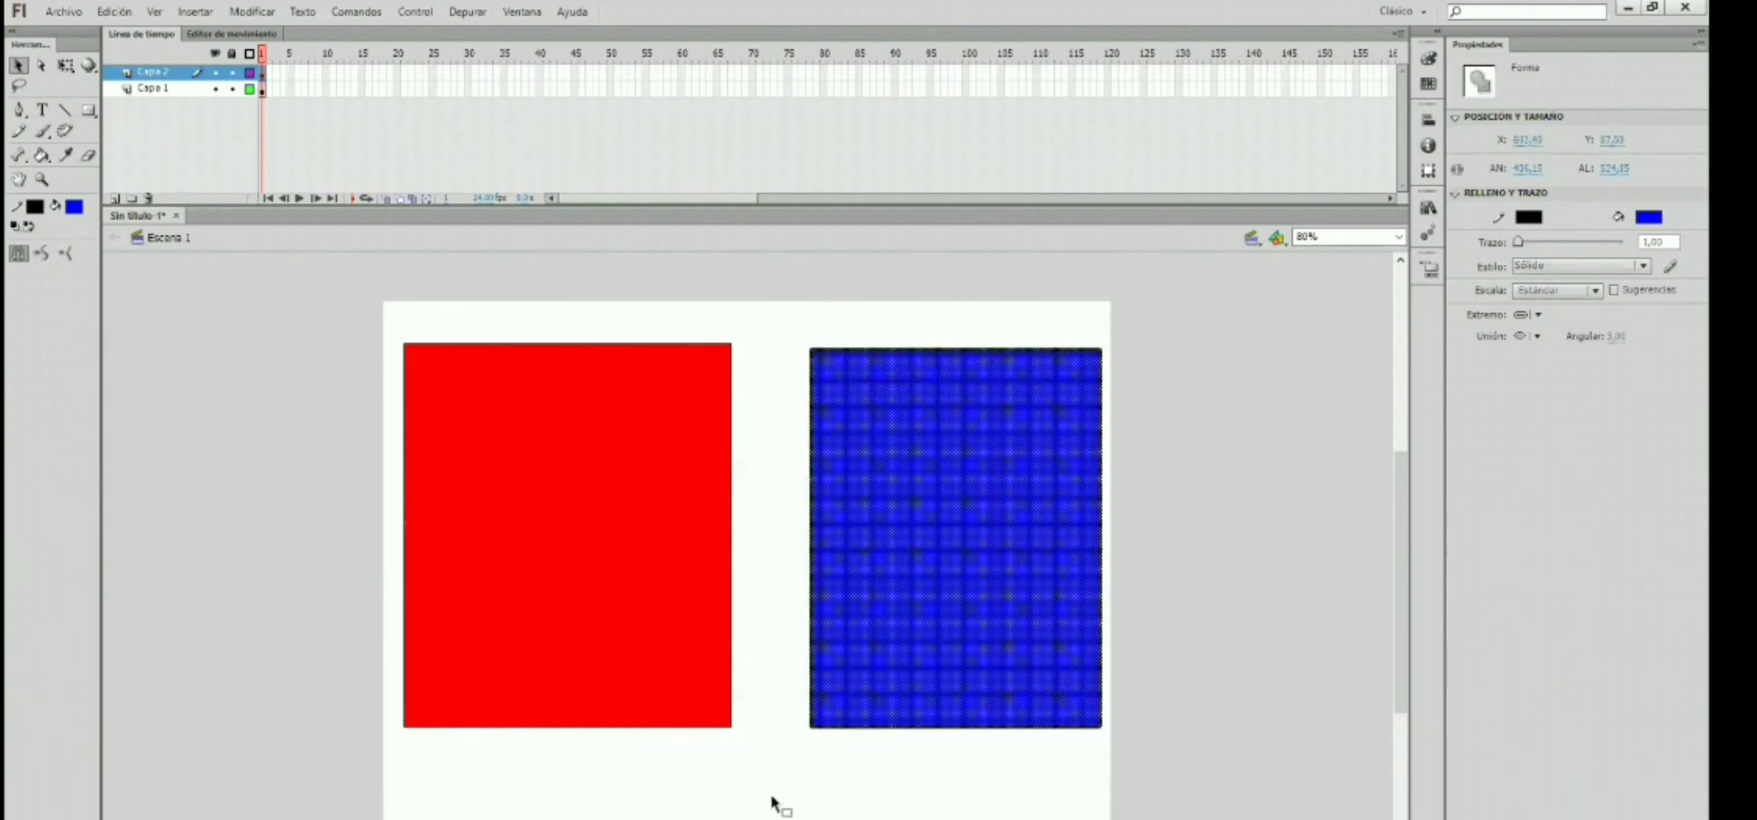
Step: Delete the blue rectangle, and remove the layers Capa 1 and Capa 2
{"action": "left_click", "coordinate": [936, 587]}
{"action": "key", "text": "Delete"}
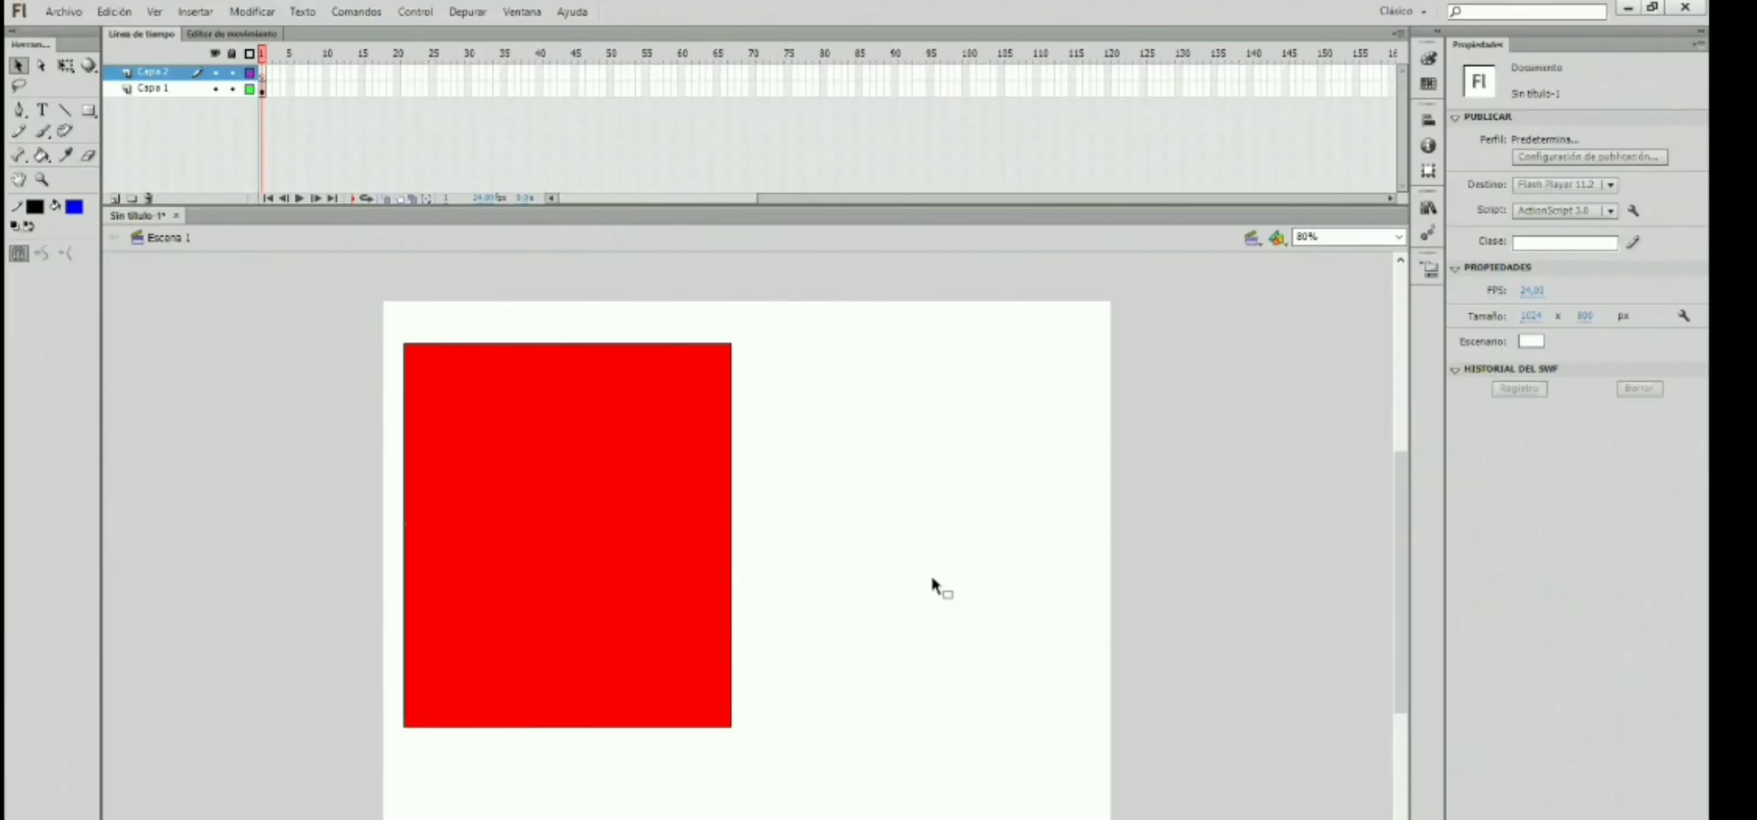
{"action": "right_click", "coordinate": [189, 91]}
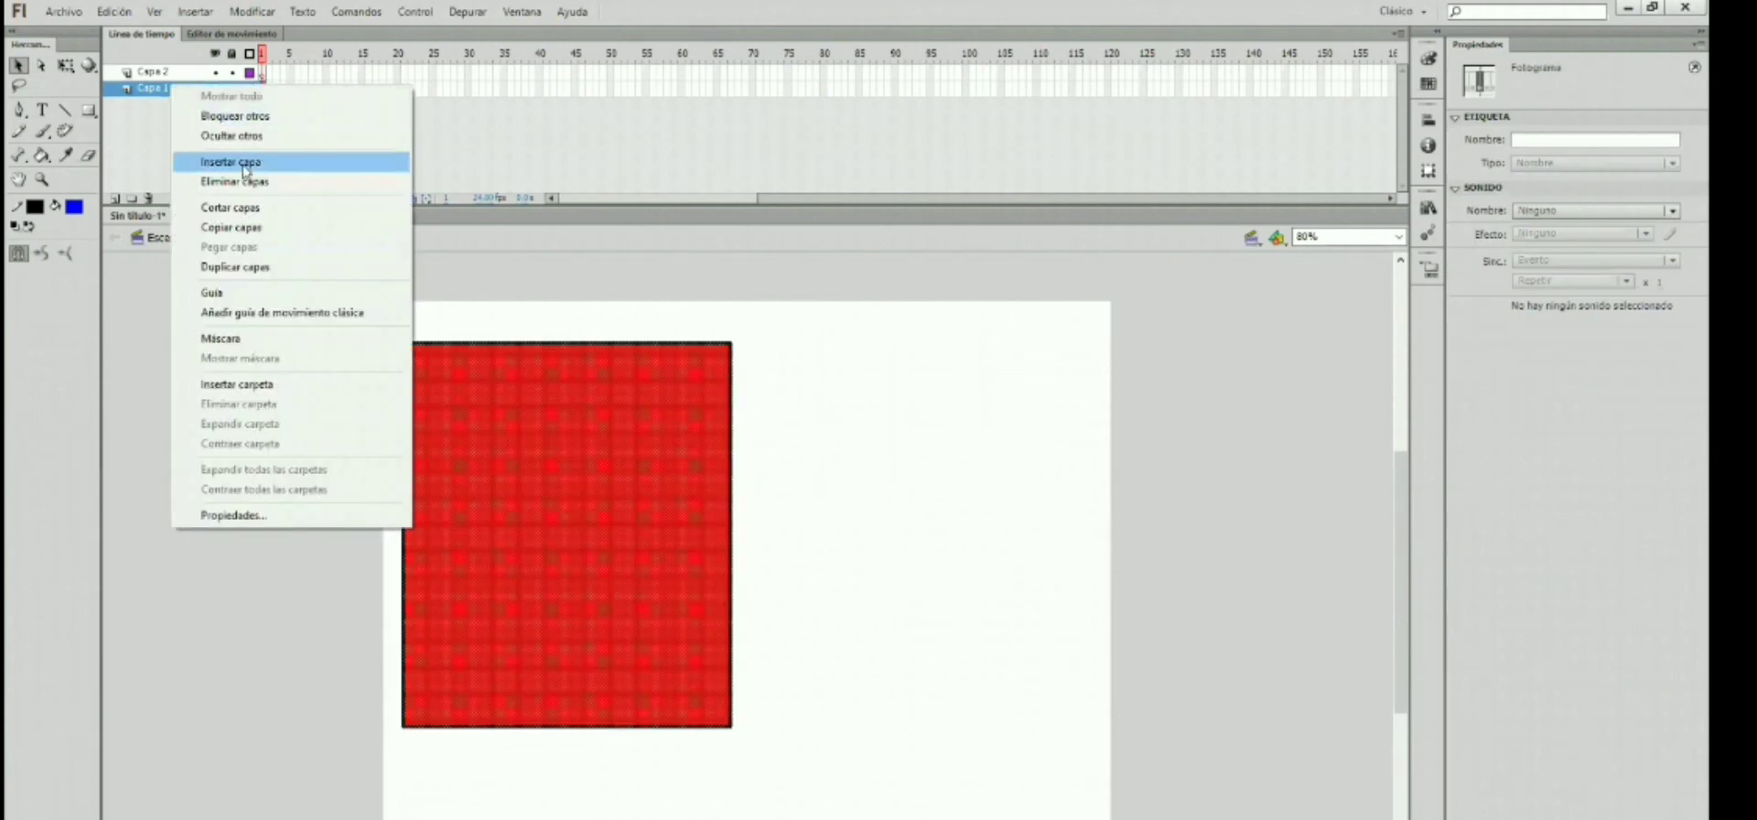
{"action": "left_click", "coordinate": [247, 181]}
{"action": "right_click", "coordinate": [154, 69]}
{"action": "left_click", "coordinate": [205, 190]}
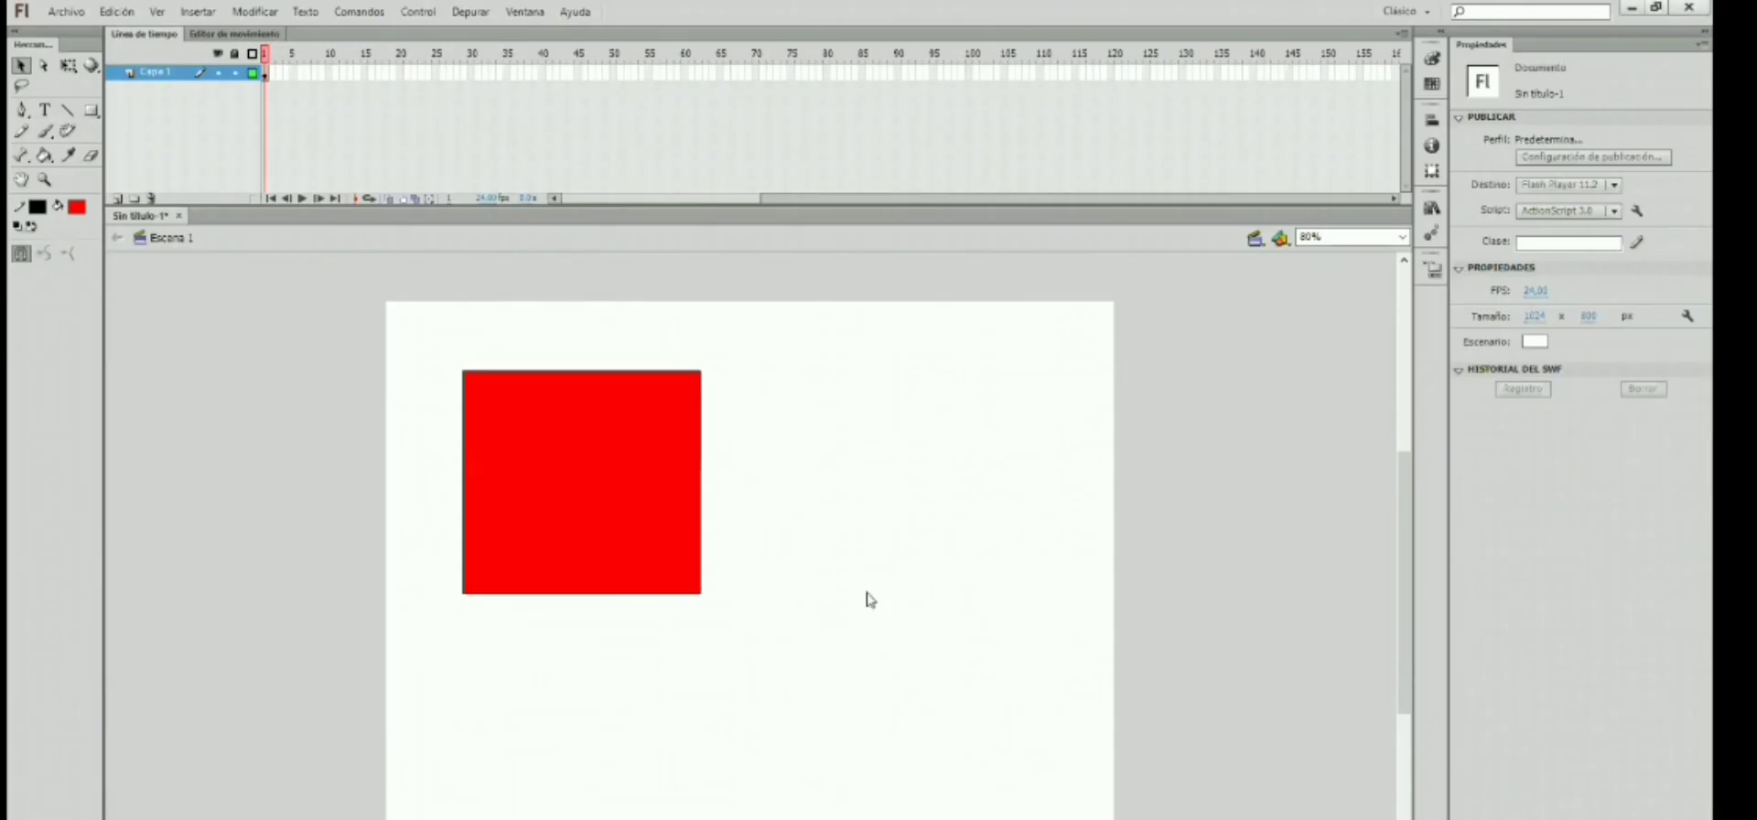
Step: Test the movie to view the red rectangle in the preview window, and close the preview
{"action": "key", "text": "ctrl+Return"}
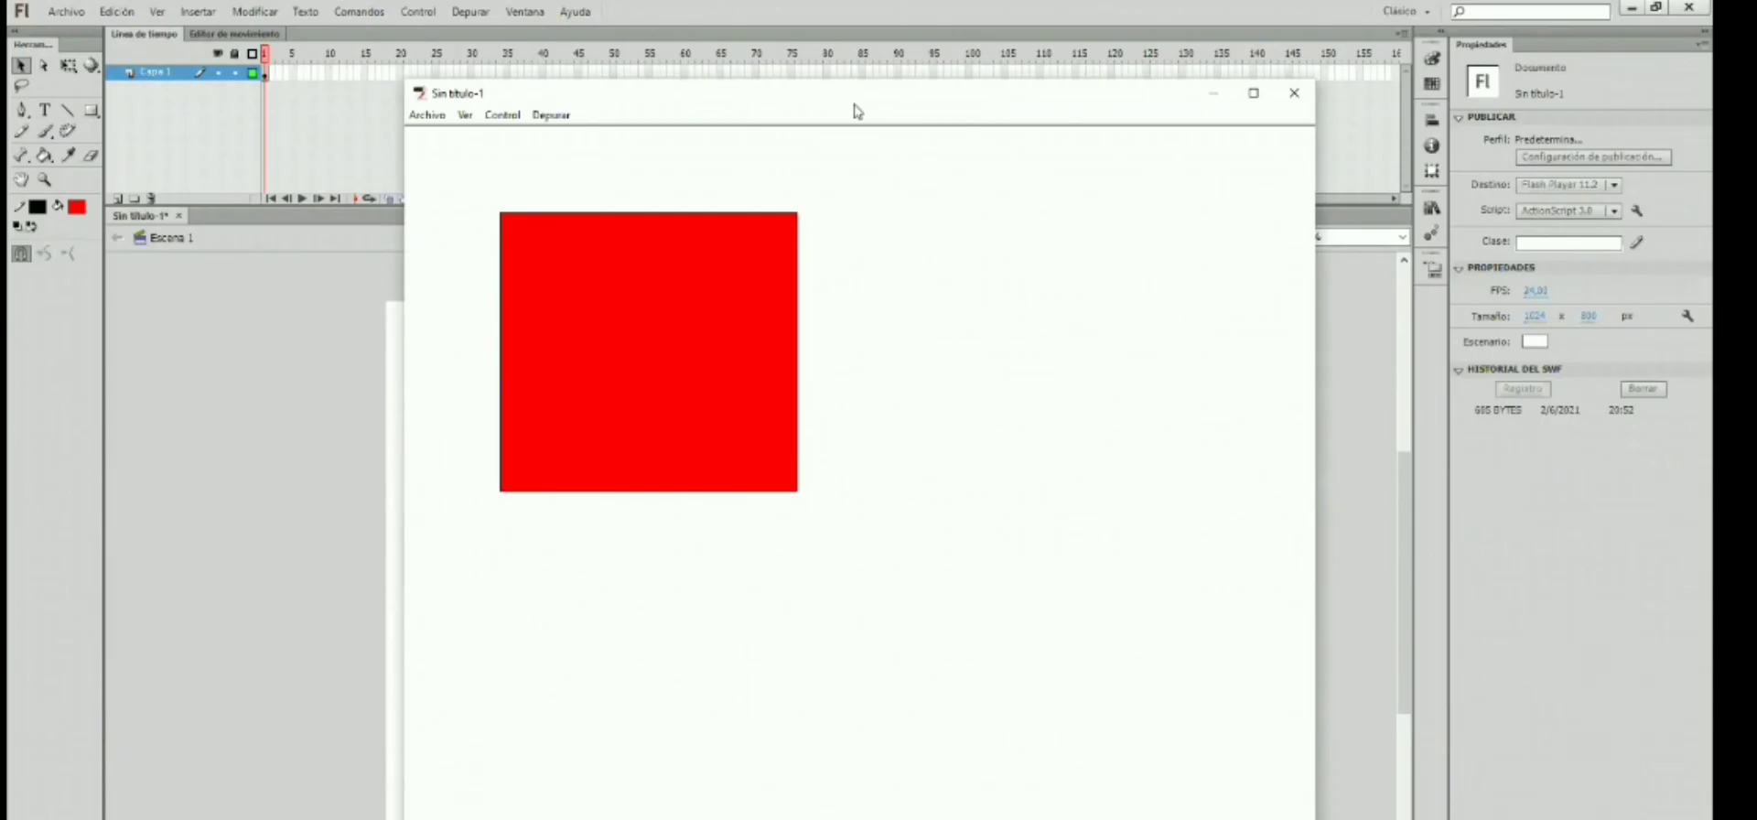
{"action": "left_click_drag", "start_coordinate": [855, 110], "coordinate": [753, 146]}
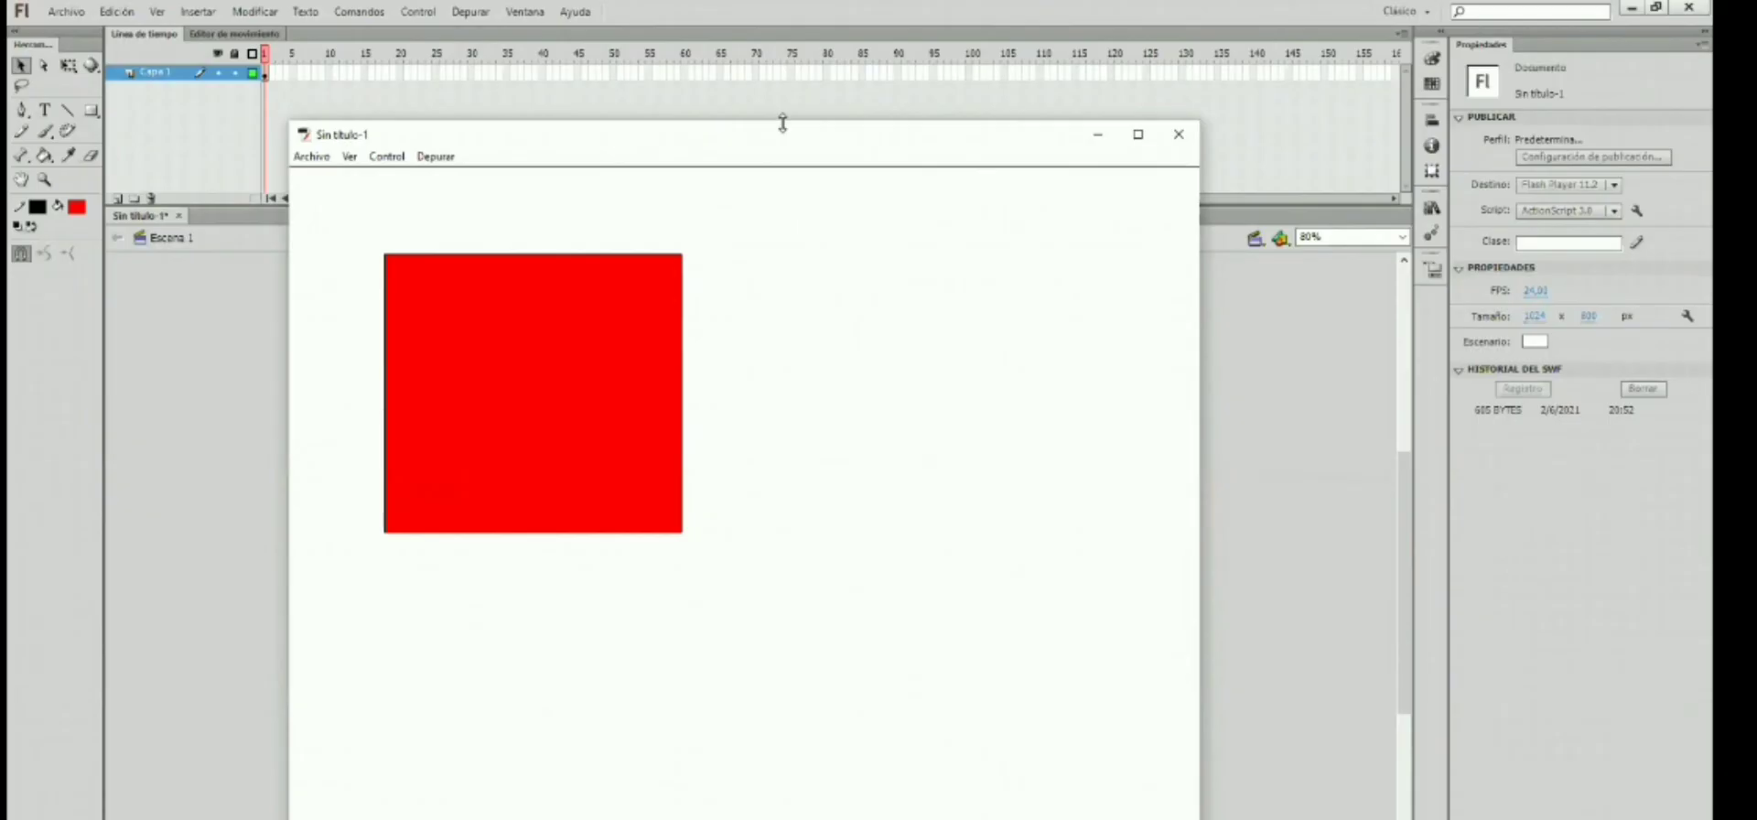
{"action": "left_click", "coordinate": [1177, 135]}
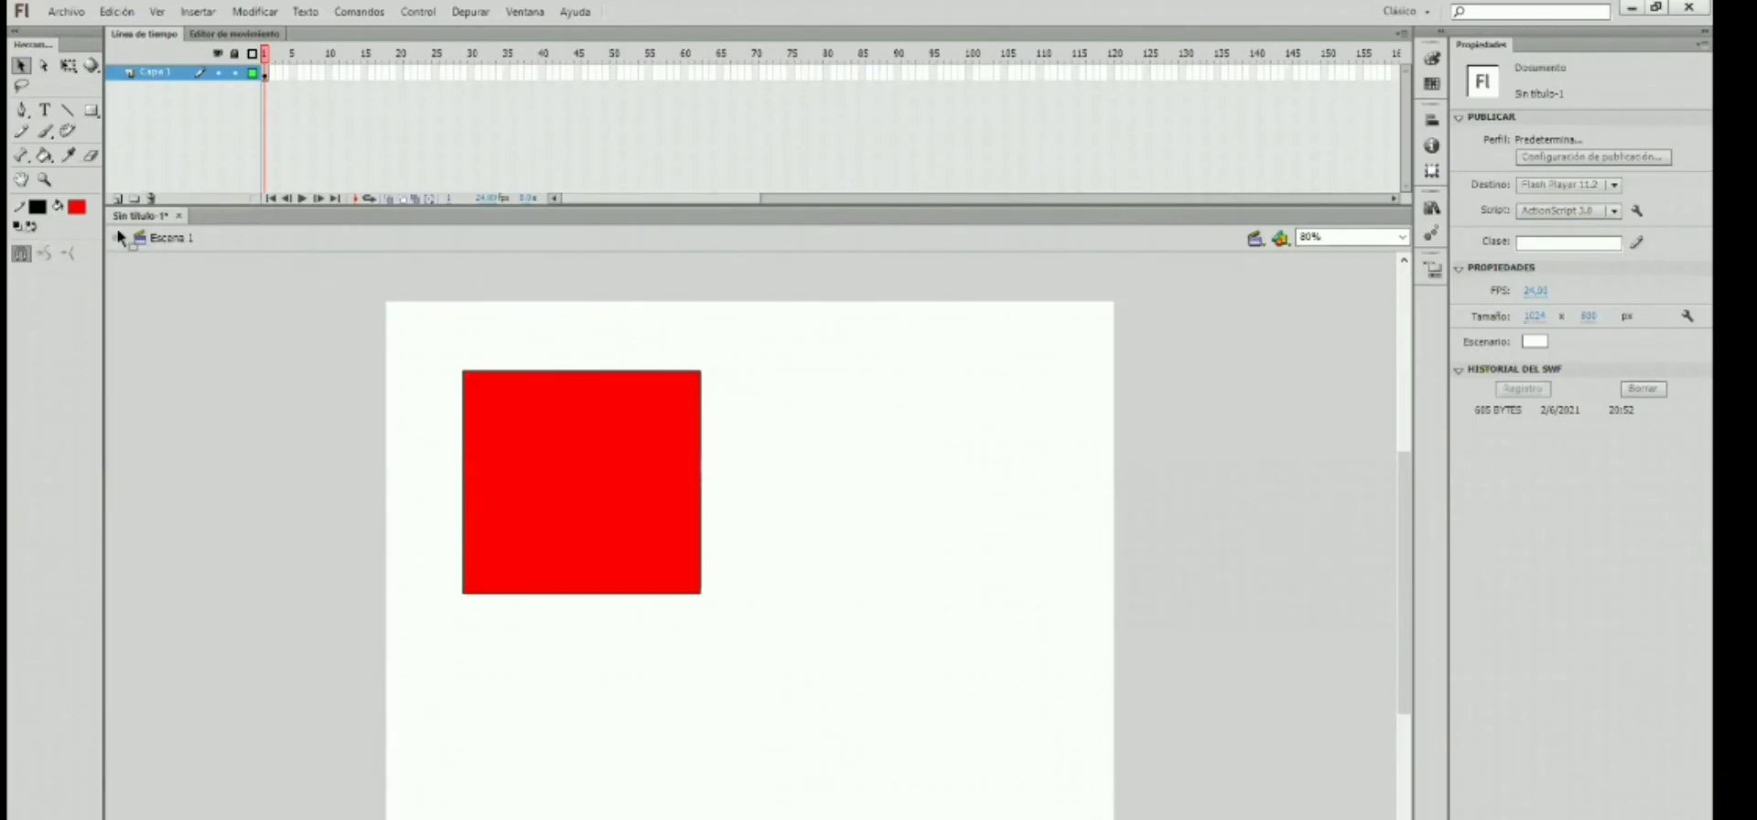
Step: Insert a new layer above Capa 1 and compare the contents of both layers, leaving Capa 2 active
{"action": "right_click", "coordinate": [154, 78]}
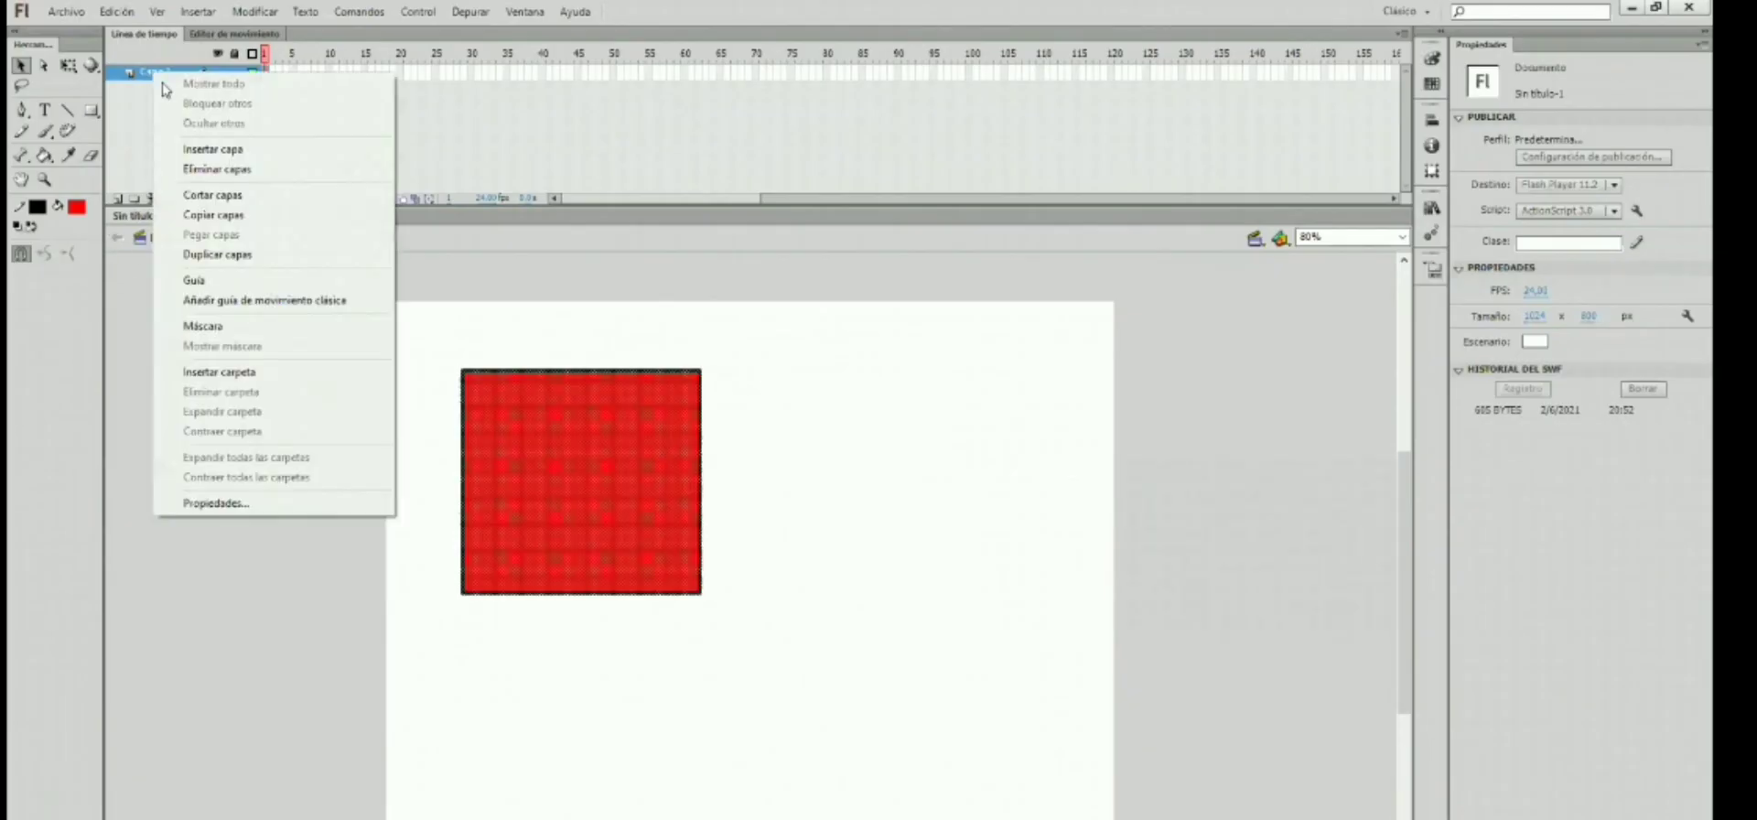
{"action": "left_click", "coordinate": [233, 147]}
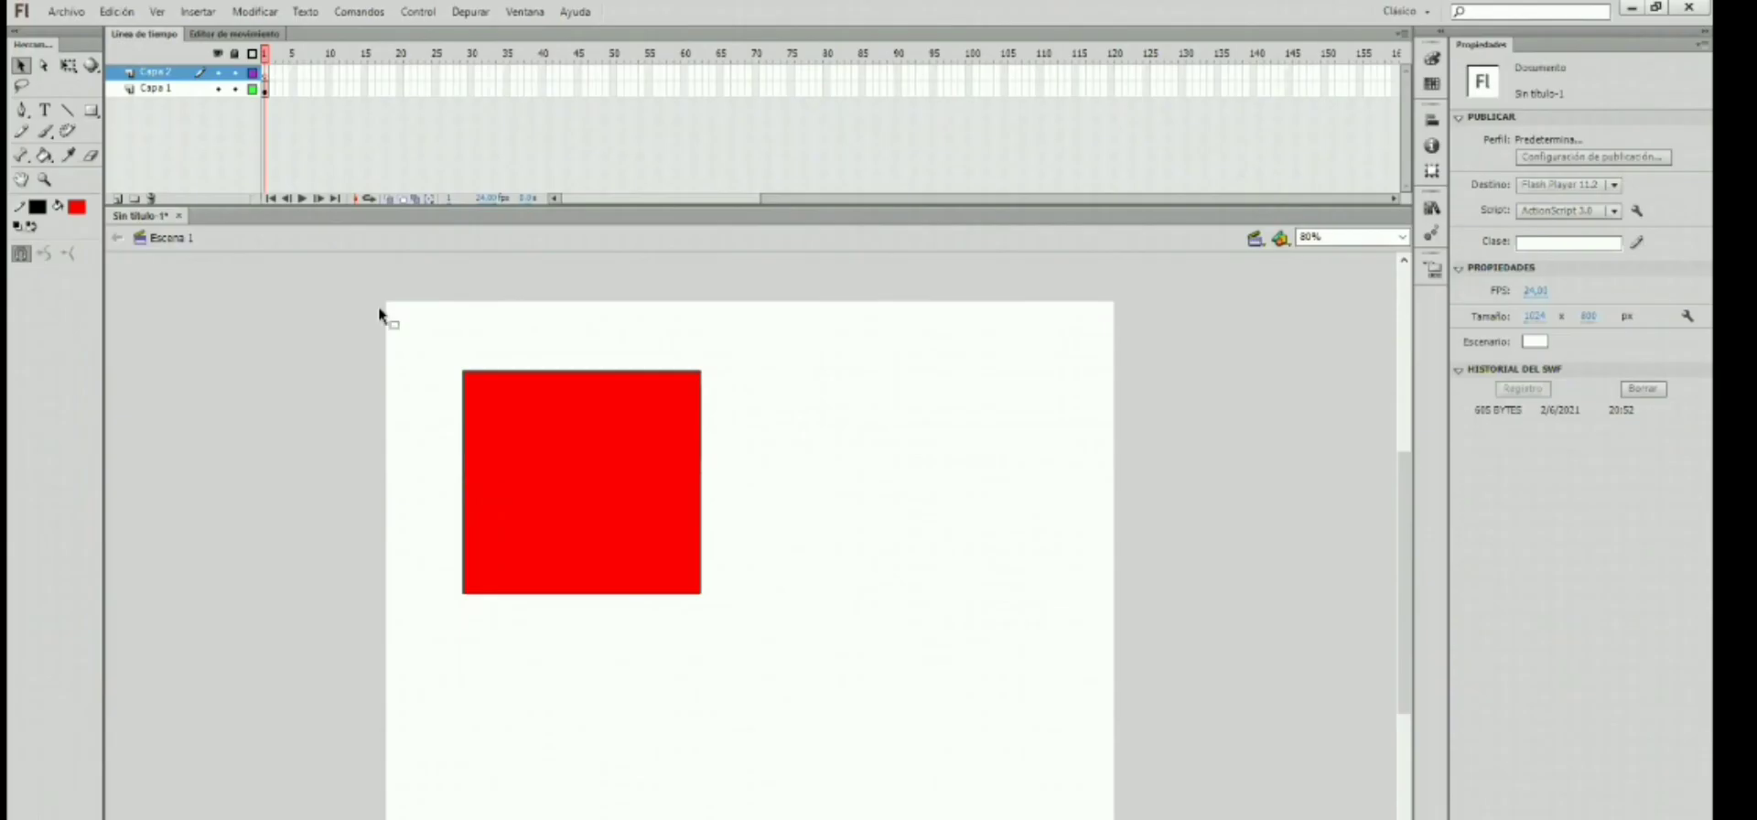
{"action": "left_click", "coordinate": [166, 89]}
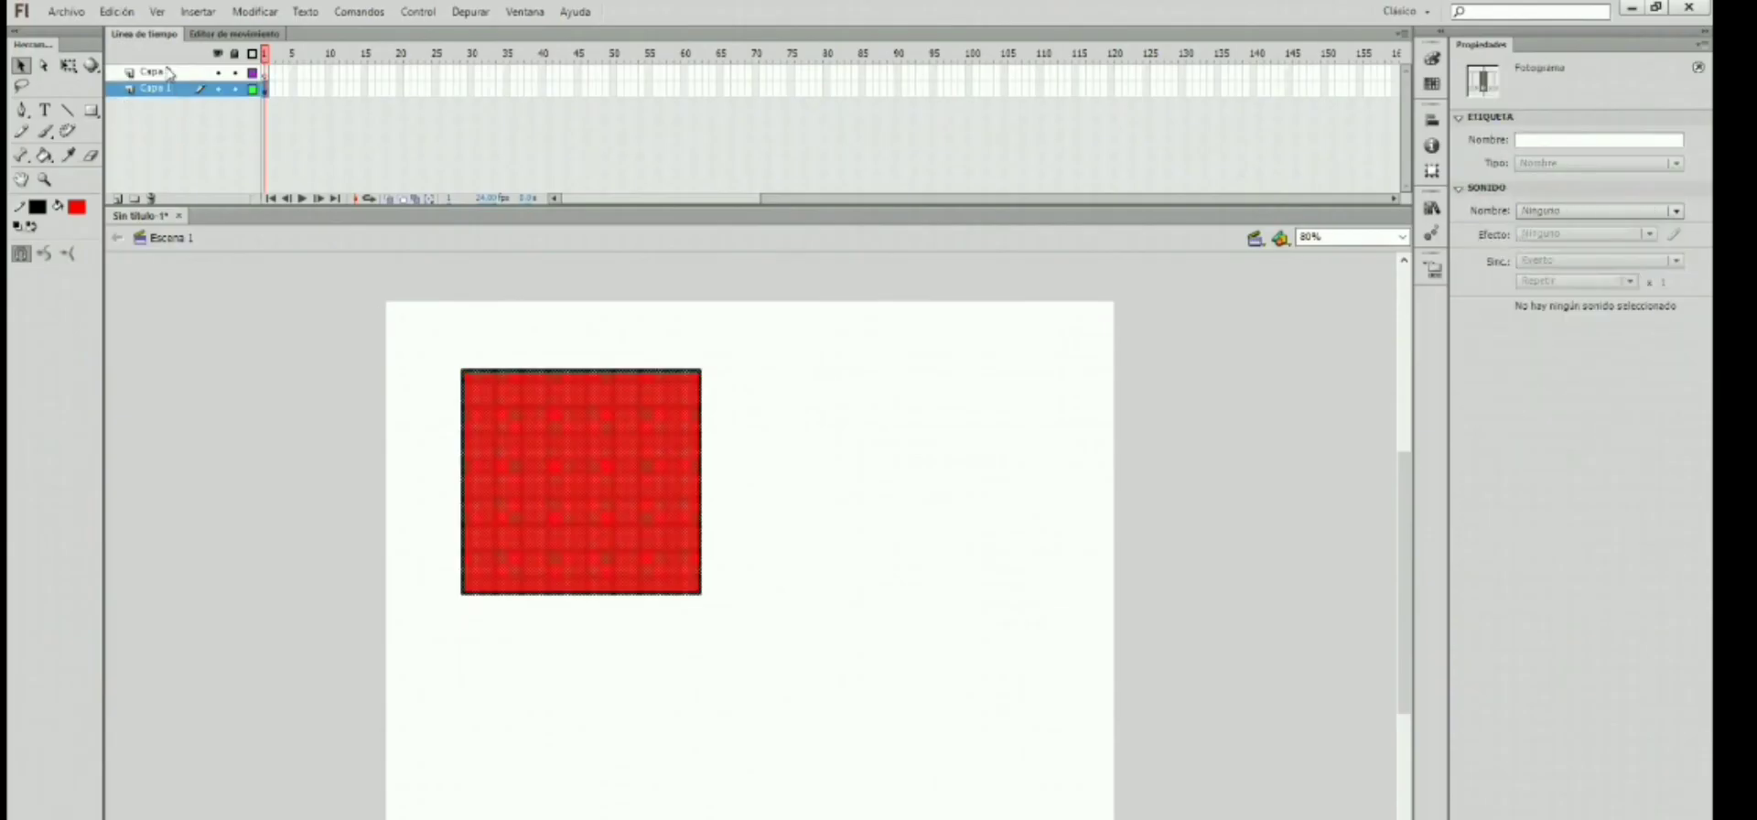
{"action": "left_click", "coordinate": [169, 72]}
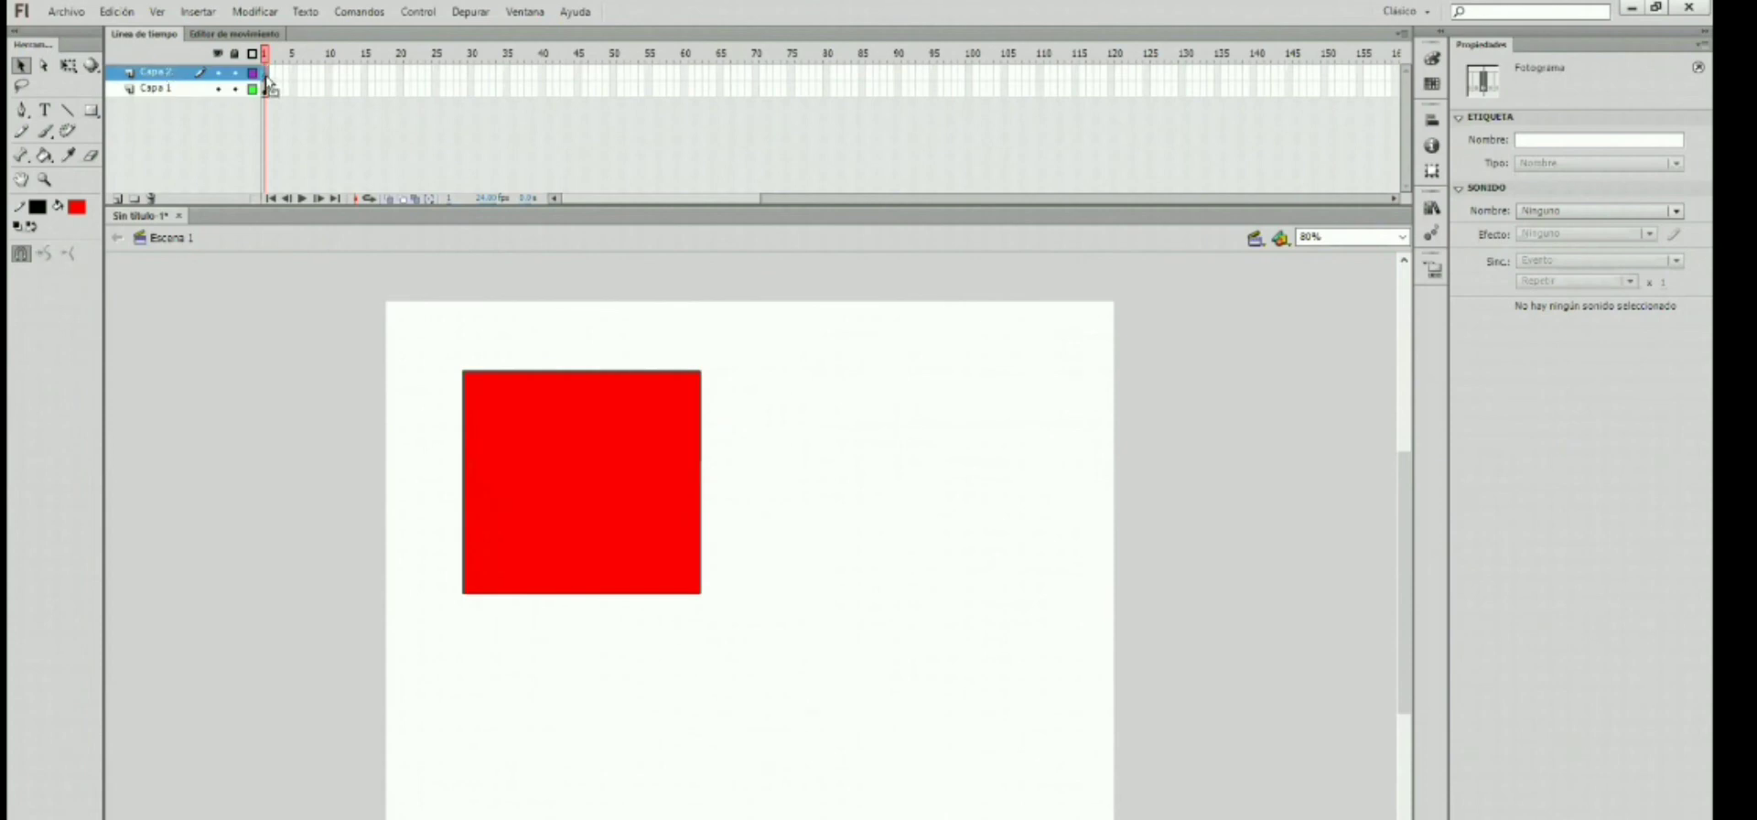
{"action": "left_click", "coordinate": [543, 73]}
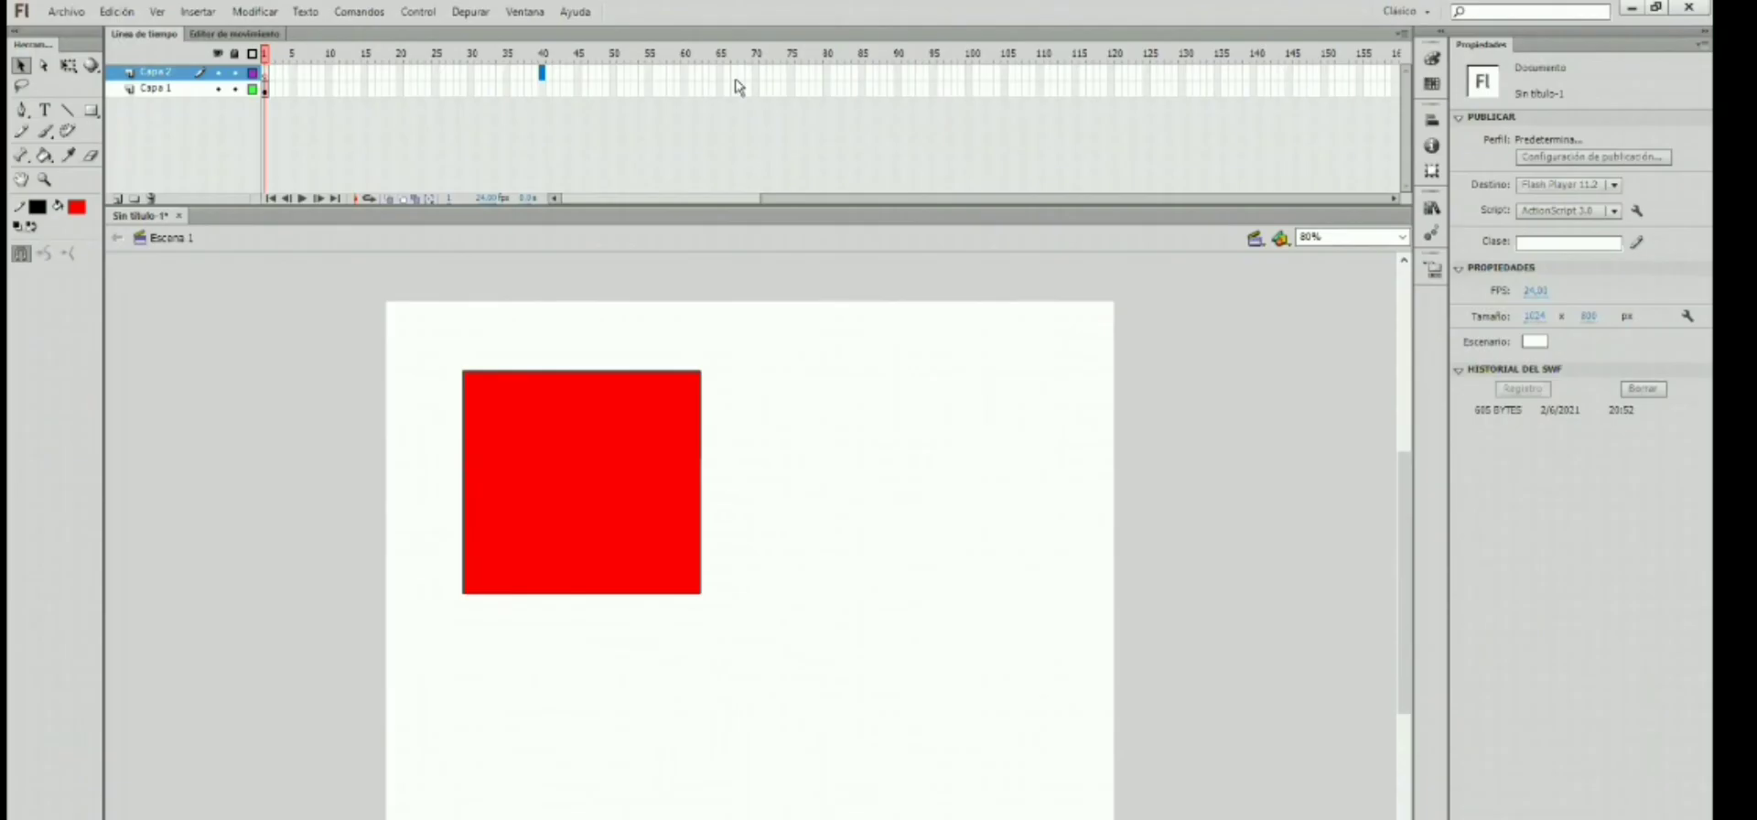
{"action": "left_click", "coordinate": [827, 73]}
{"action": "left_click", "coordinate": [1115, 75]}
{"action": "left_click", "coordinate": [911, 73]}
Step: Draw a blue-filled square at frame 1 of Capa 2, overlapping the red rectangle's lower right corner
{"action": "left_click", "coordinate": [265, 74]}
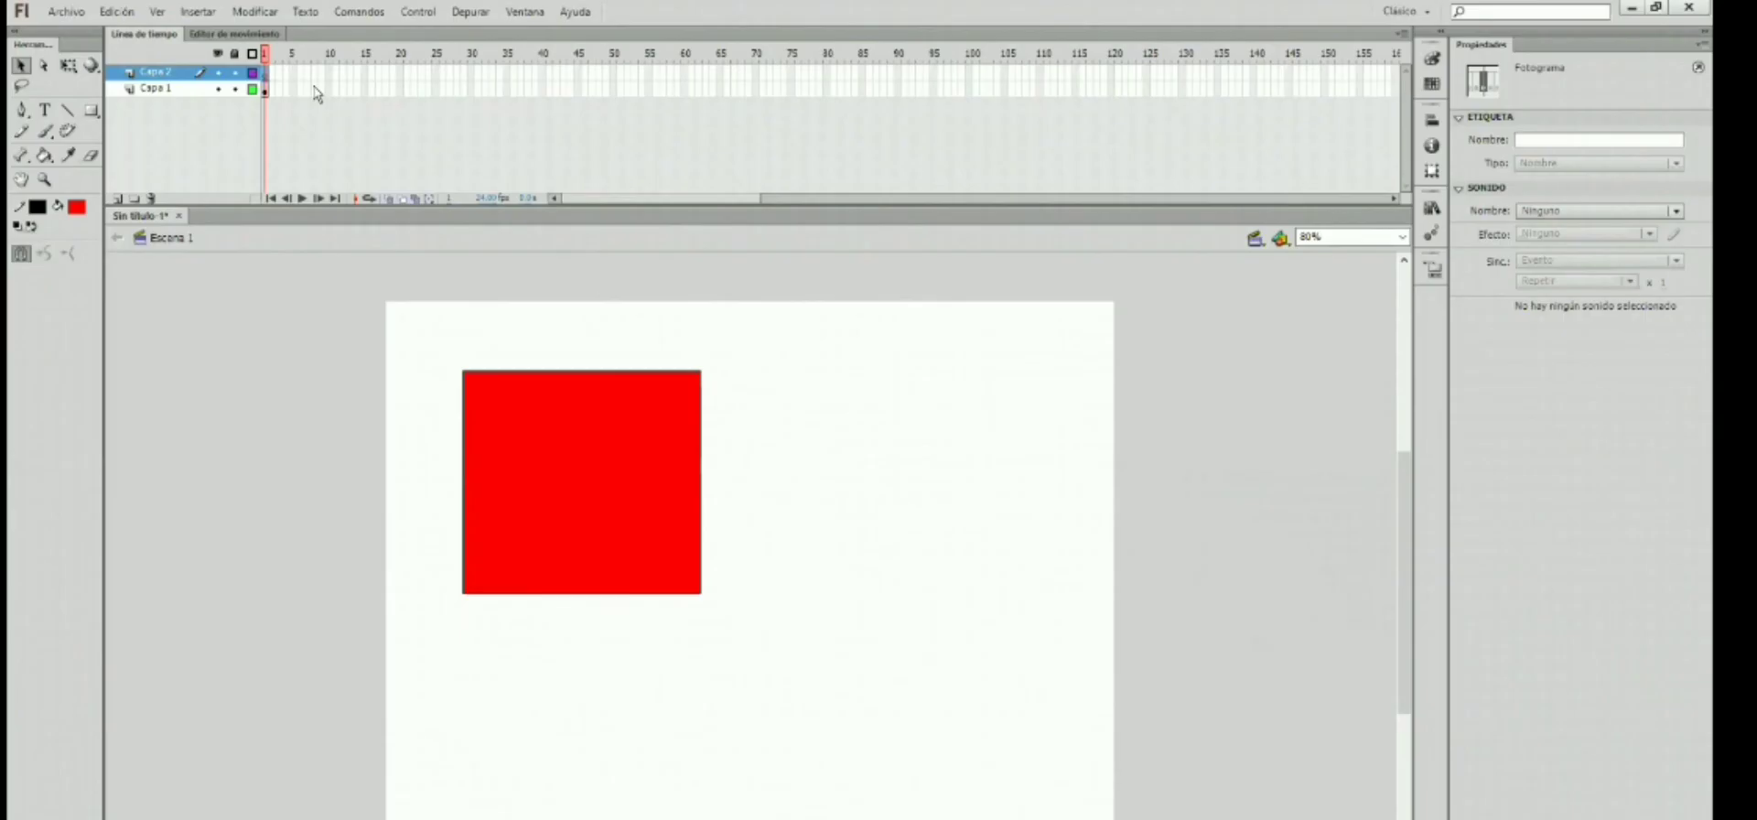
{"action": "left_click", "coordinate": [91, 110]}
{"action": "left_click", "coordinate": [1653, 140]}
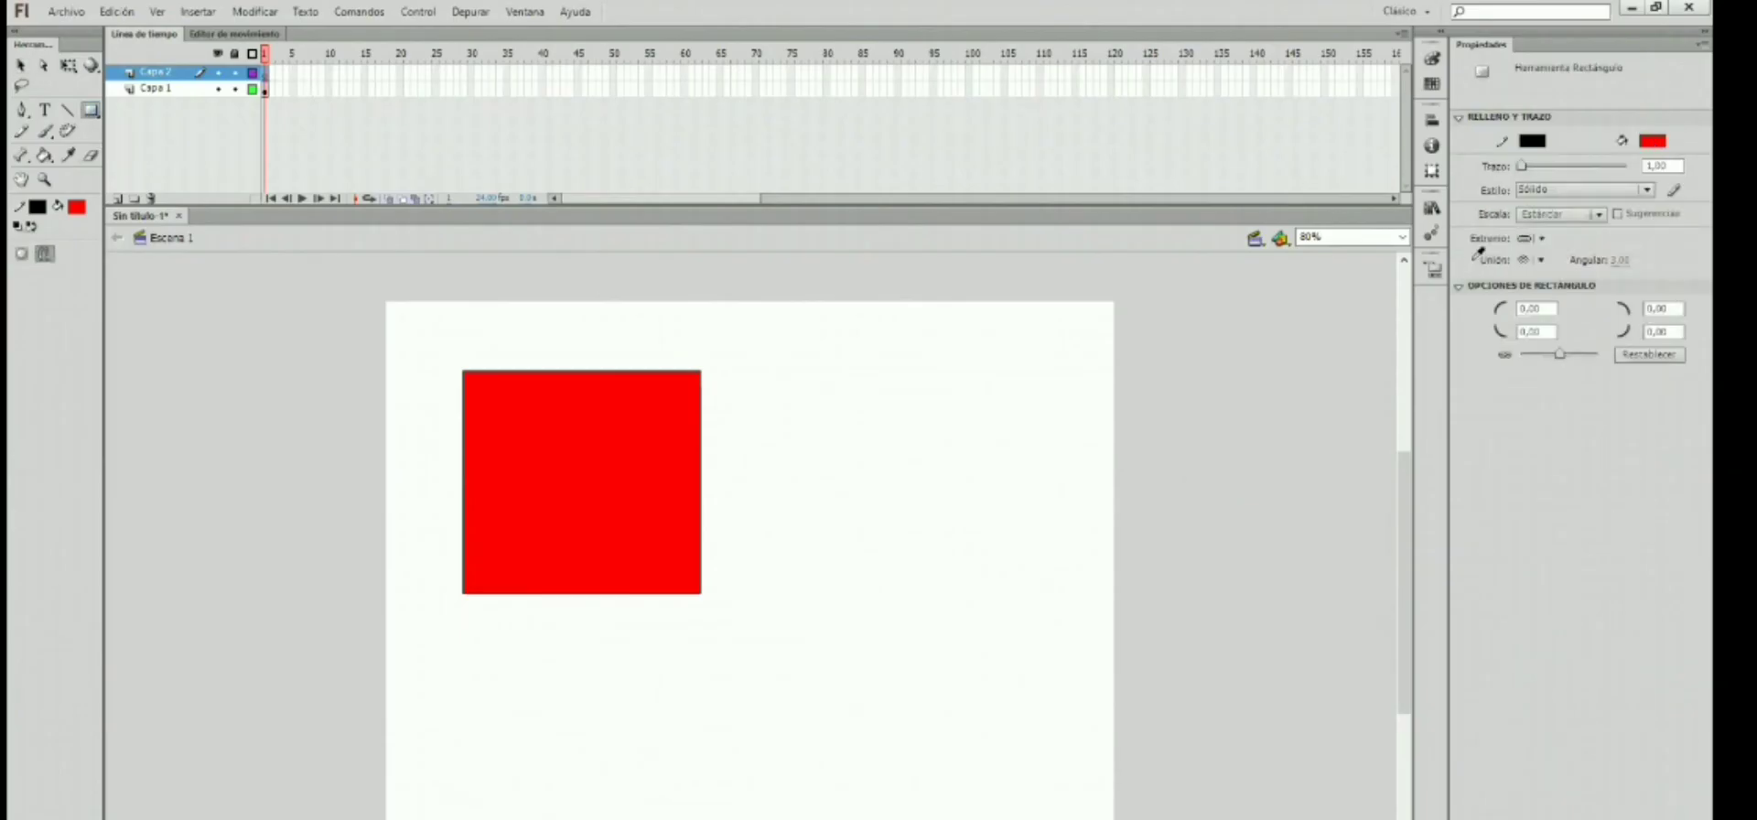
{"action": "left_click", "coordinate": [1449, 284]}
{"action": "left_click_drag", "start_coordinate": [879, 435], "coordinate": [653, 662]}
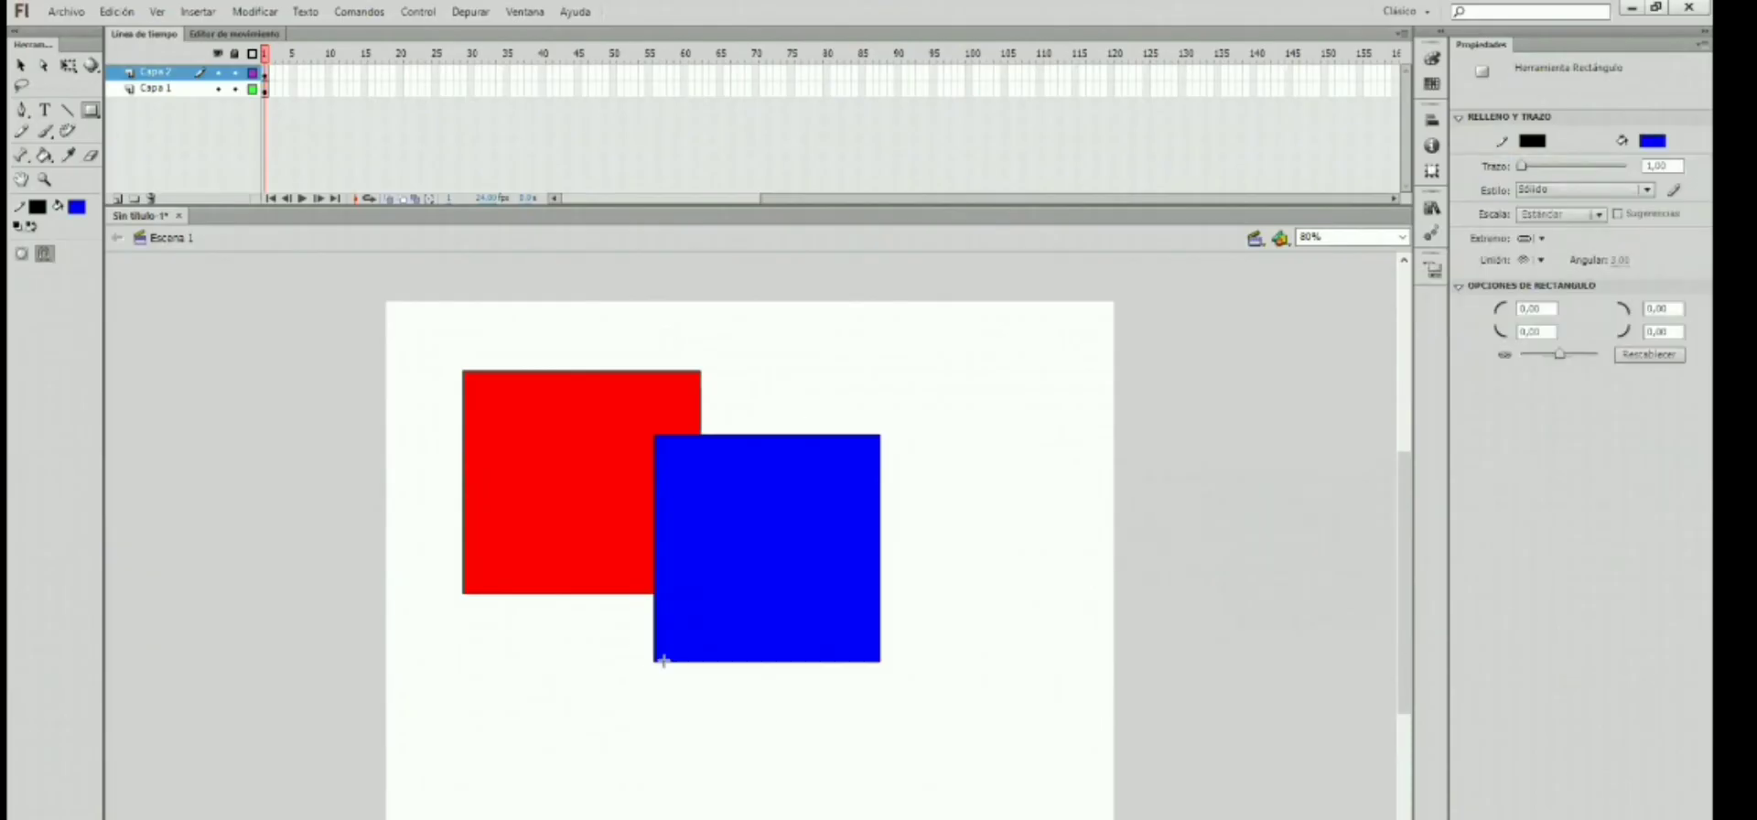
Step: Insert a third layer above Capa 2 and select its first frame
{"action": "right_click", "coordinate": [160, 73]}
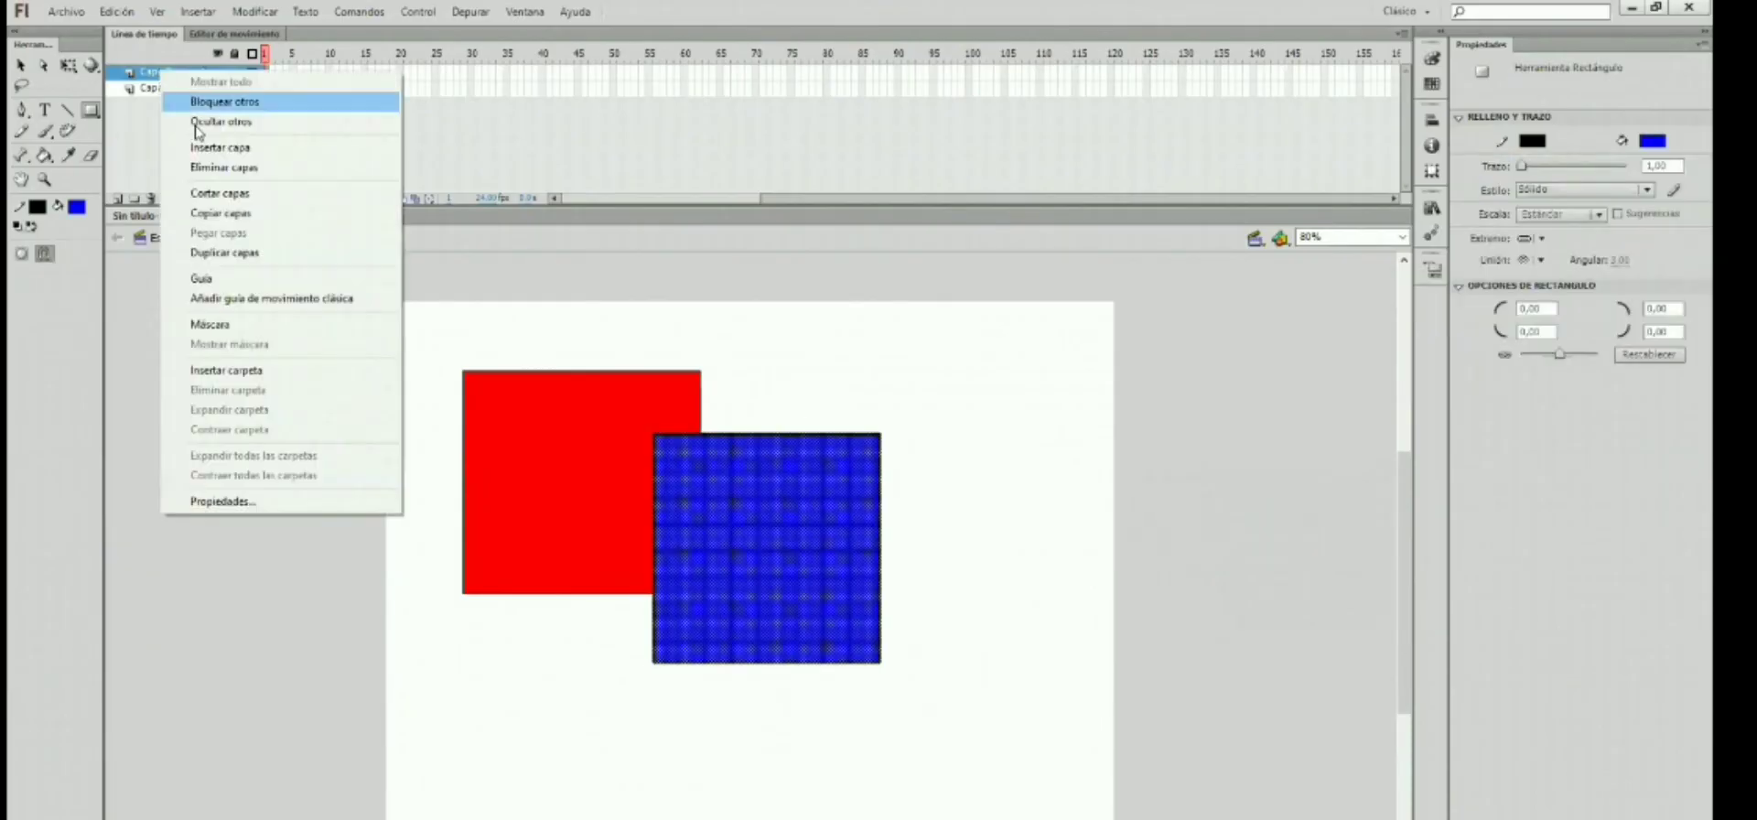
{"action": "left_click", "coordinate": [220, 147]}
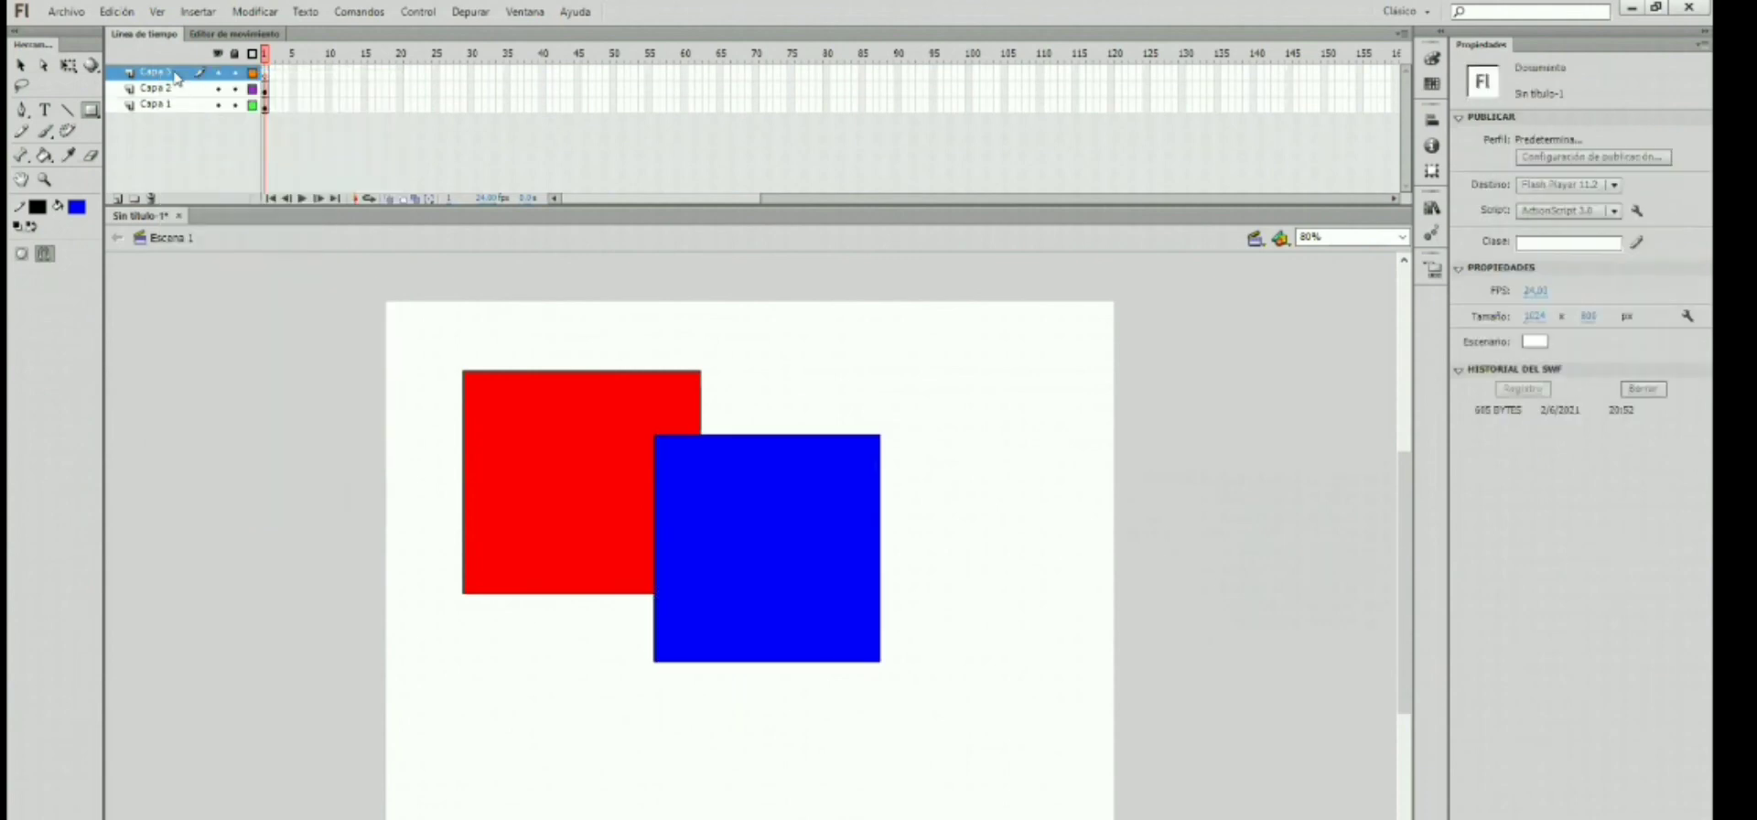
{"action": "left_click", "coordinate": [265, 72]}
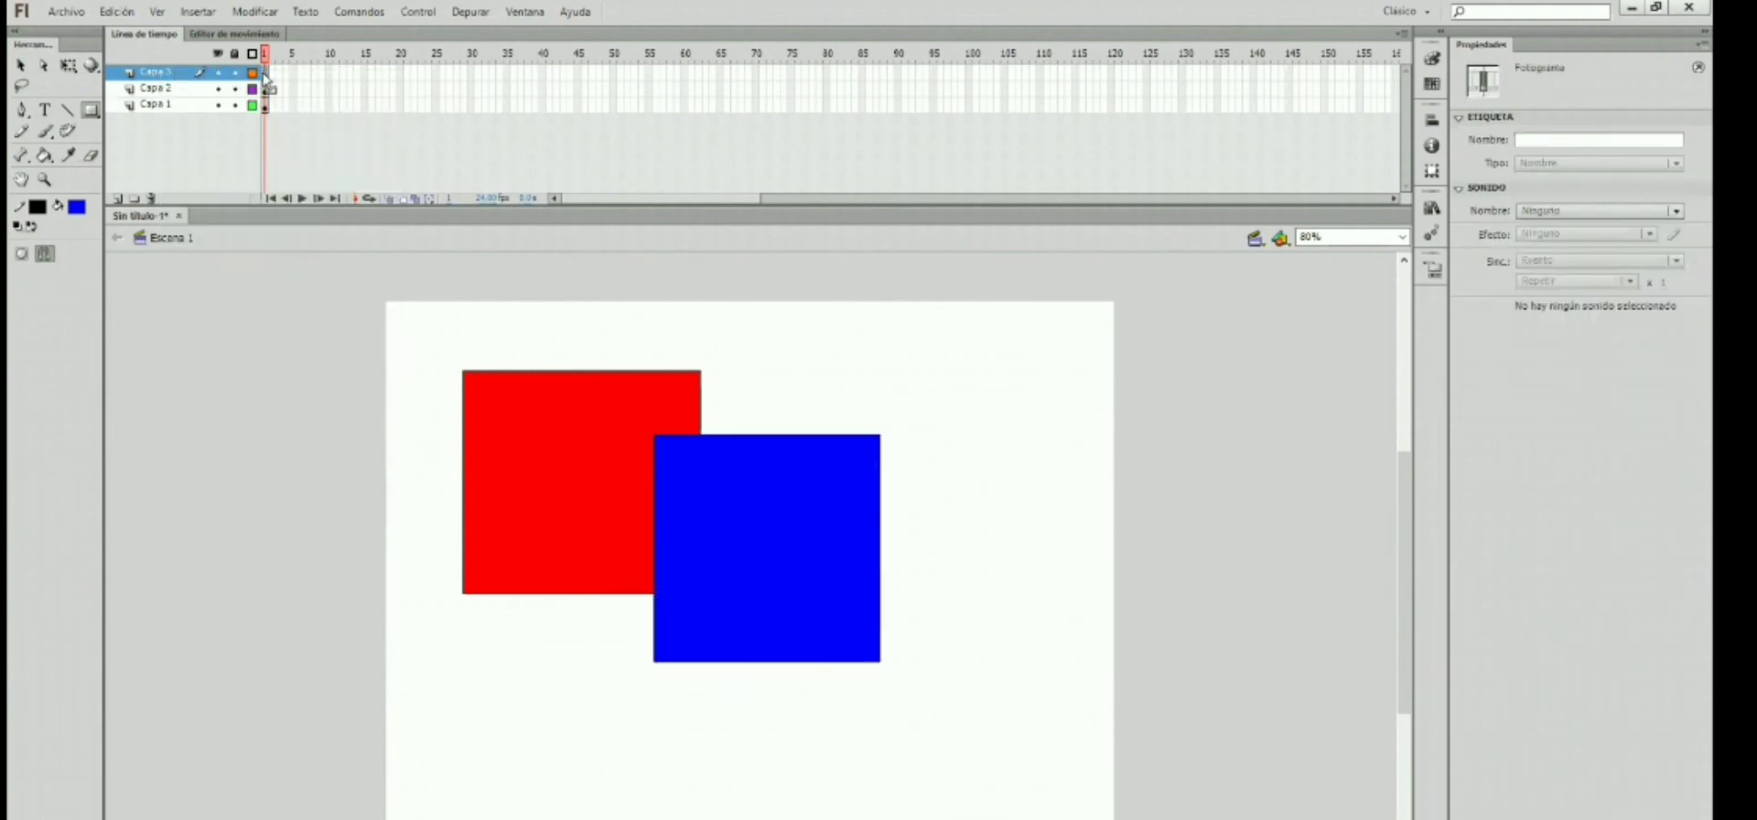
Step: Set the fill colour to magenta and draw a tall narrow rectangle on Capa 3 overlapping the red rectangle's left edge
{"action": "left_click", "coordinate": [93, 115]}
{"action": "left_click", "coordinate": [1297, 174]}
{"action": "left_click", "coordinate": [77, 207]}
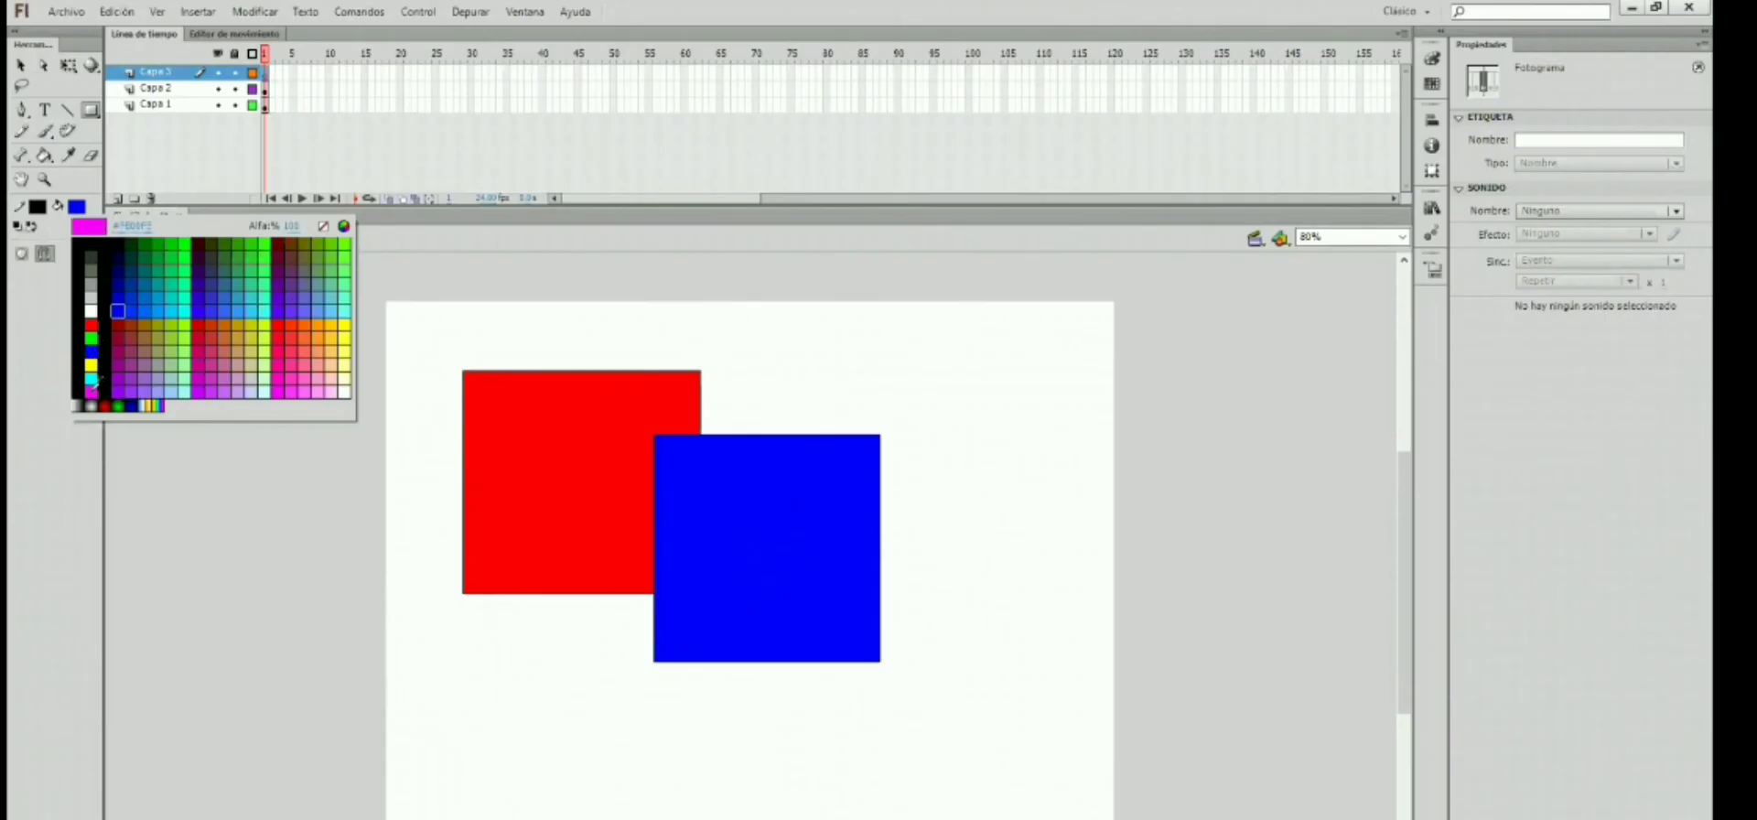
{"action": "left_click", "coordinate": [91, 392]}
{"action": "left_click_drag", "start_coordinate": [498, 782], "coordinate": [409, 421]}
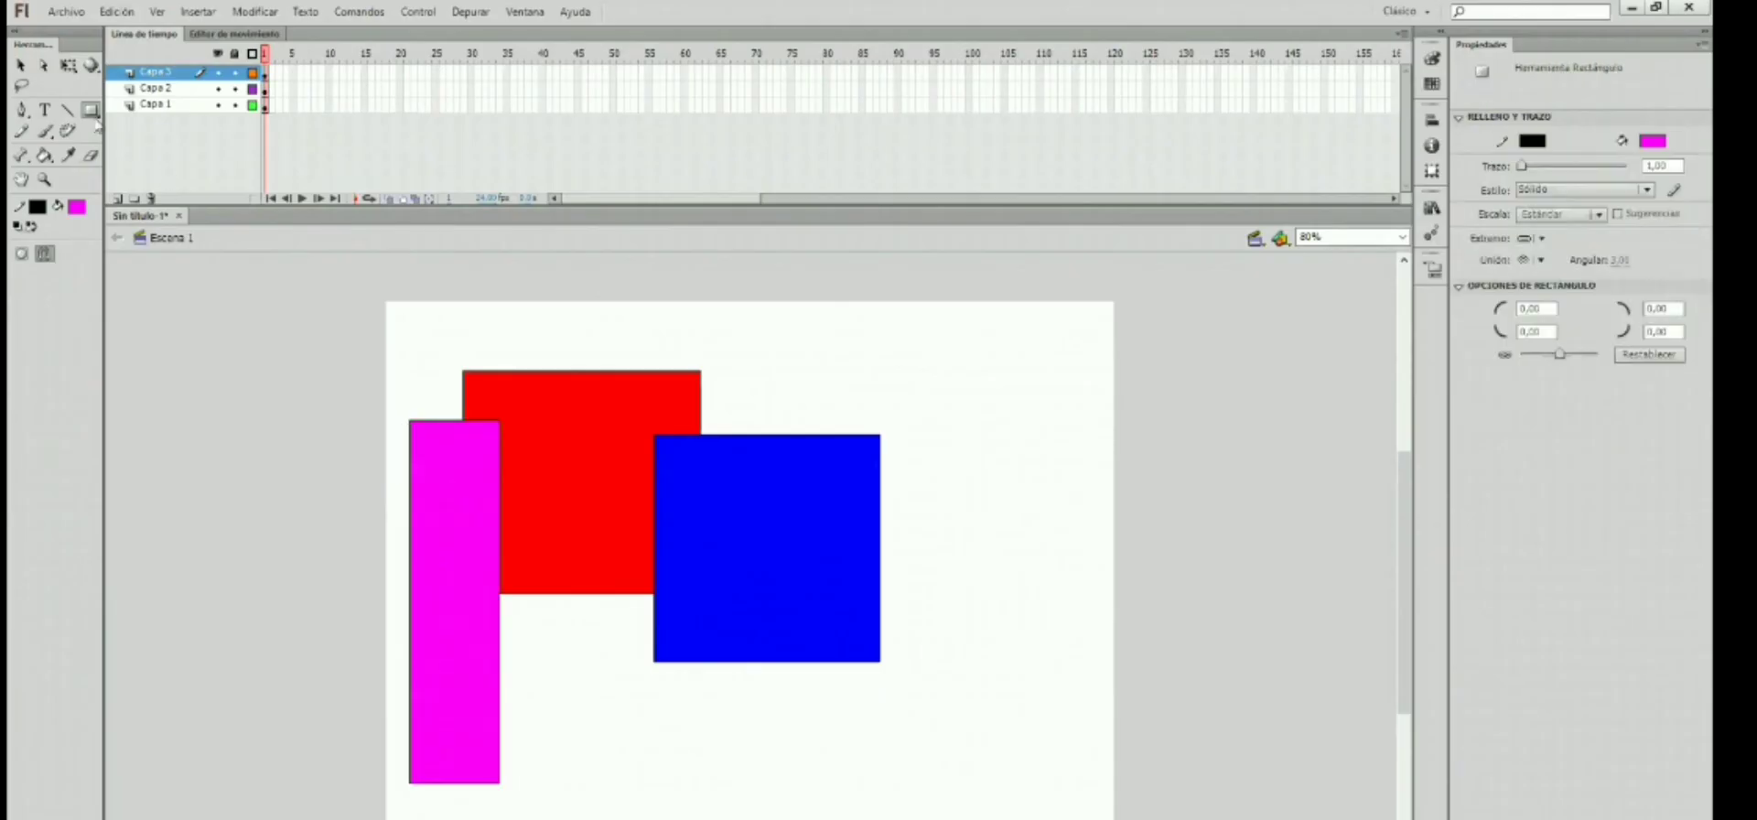
Step: Insert a fourth layer above Capa 3 and select its first frame
{"action": "right_click", "coordinate": [179, 78]}
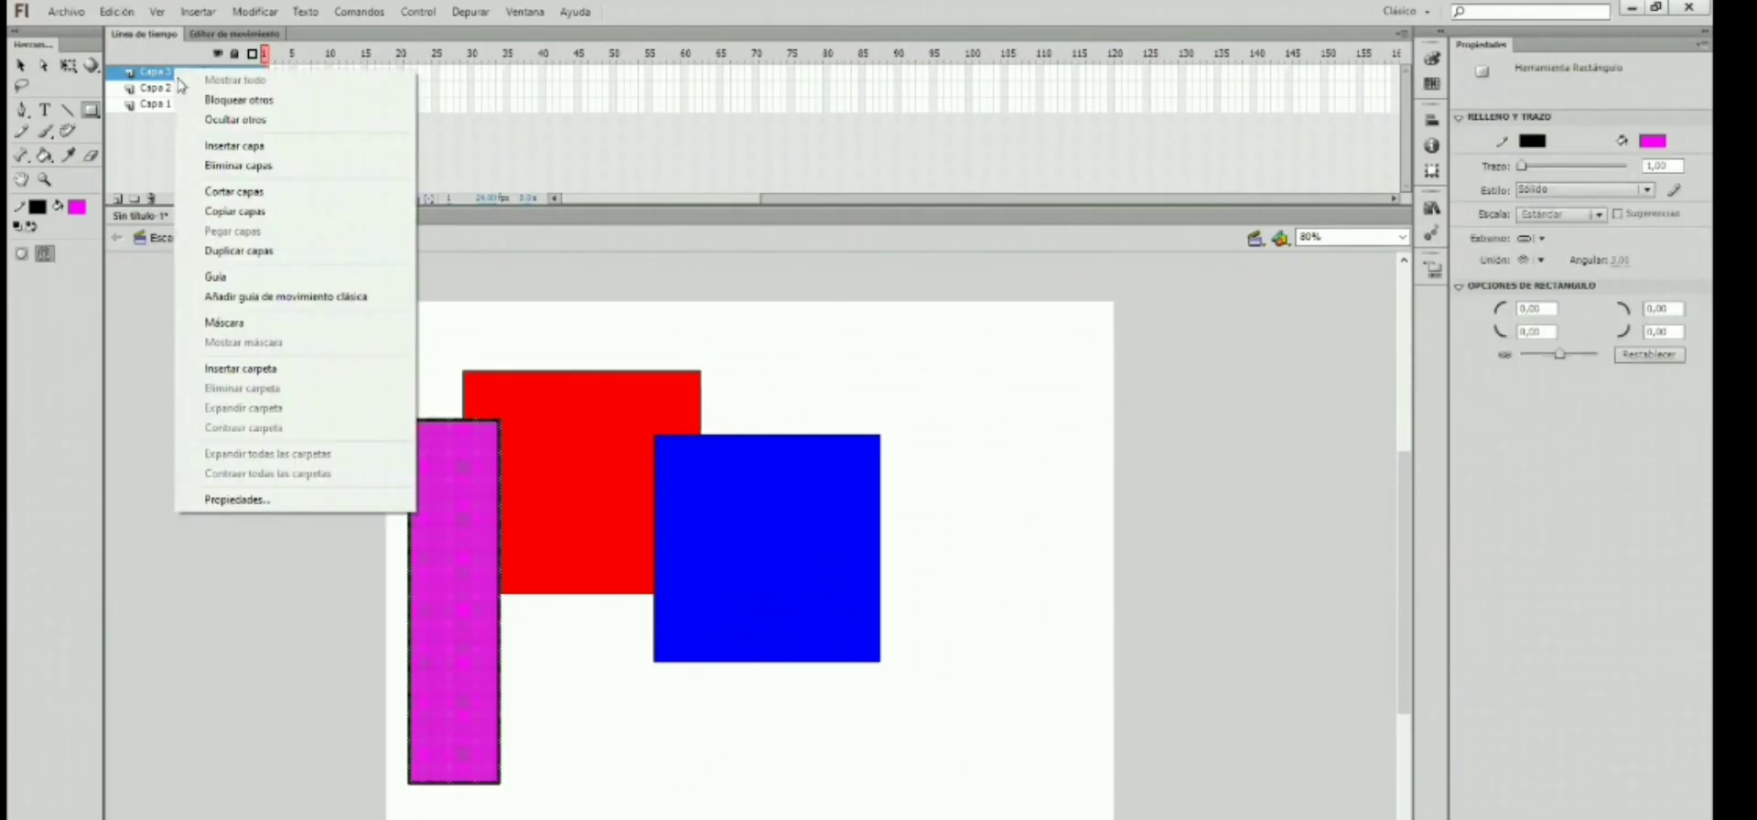
{"action": "left_click", "coordinate": [225, 145]}
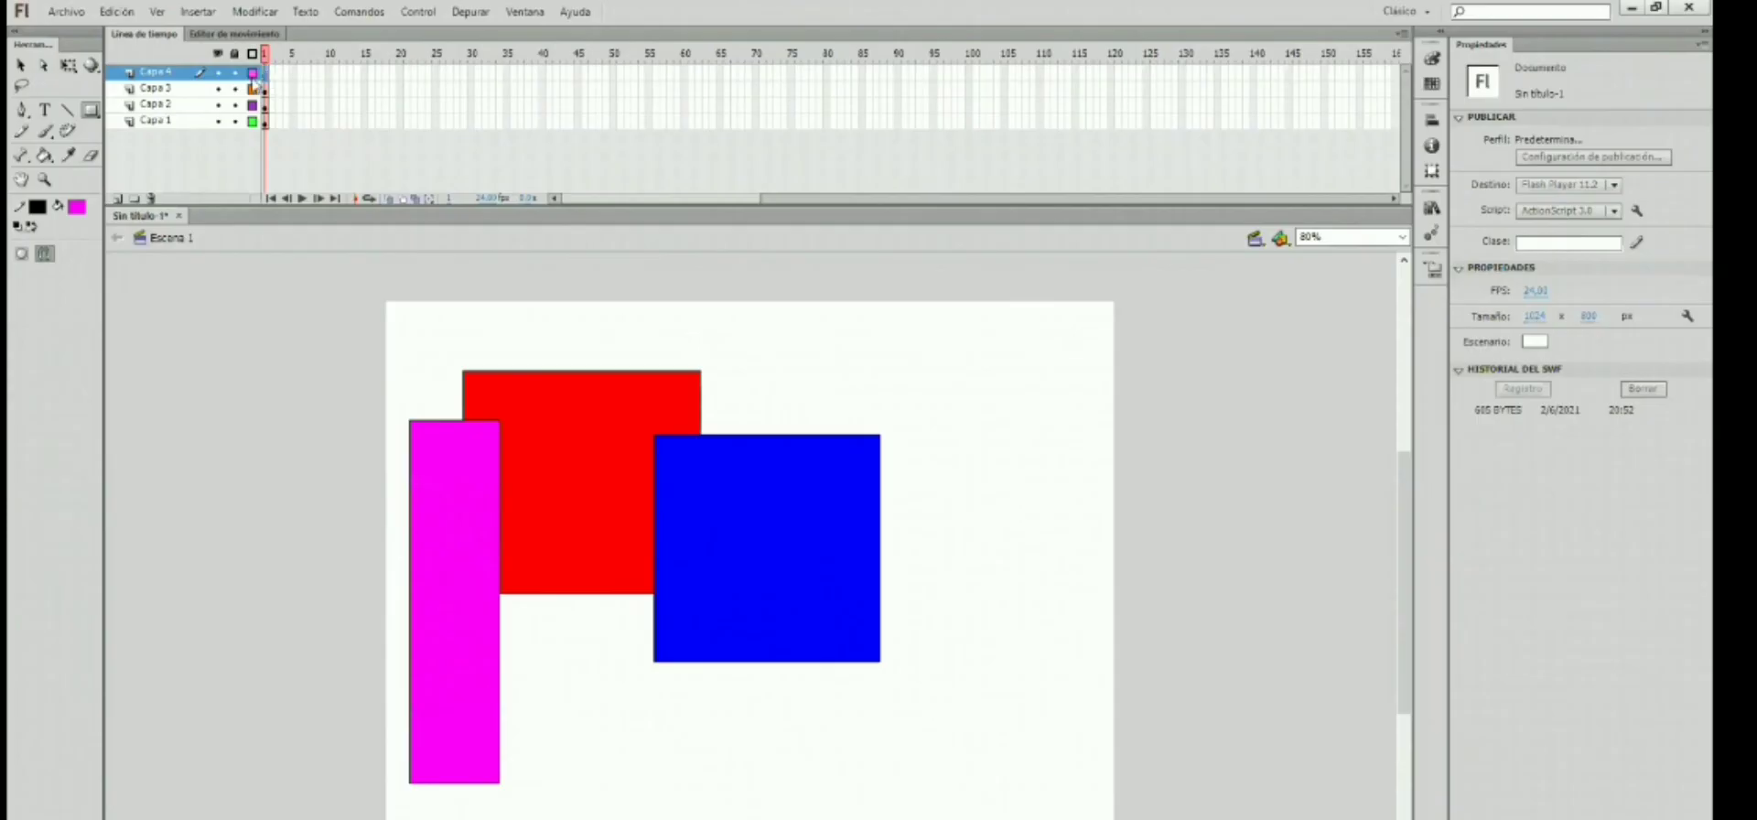
{"action": "left_click", "coordinate": [265, 73]}
Step: Draw a black-filled circle on Capa 4 with the Oval tool, overlapping the lower right part of the blue square
{"action": "left_click", "coordinate": [91, 110]}
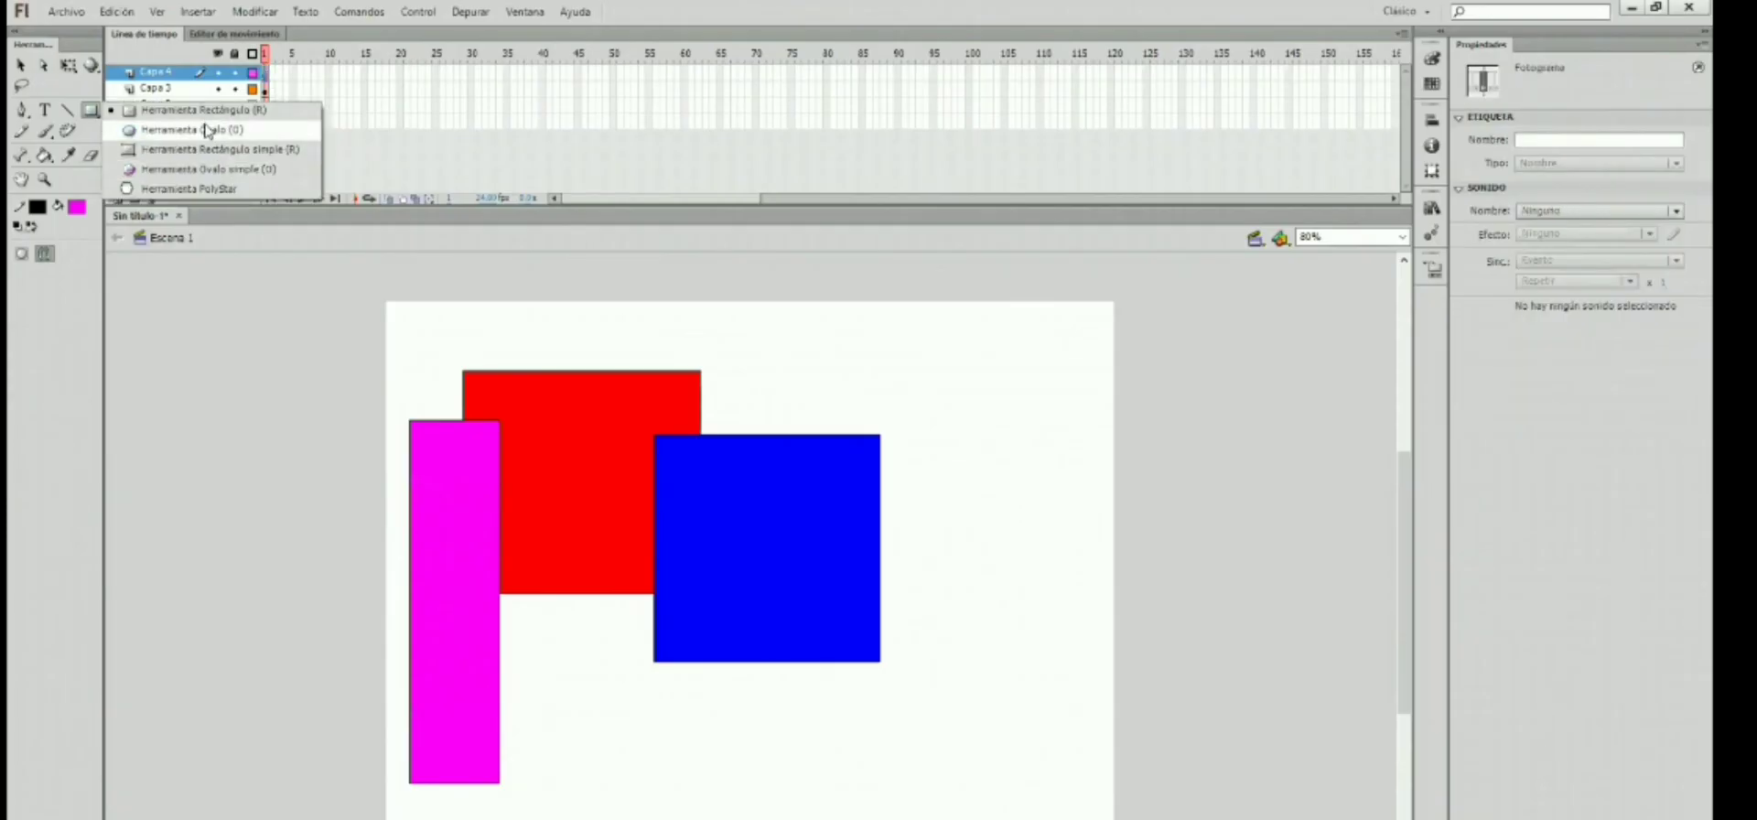
{"action": "left_click", "coordinate": [188, 129]}
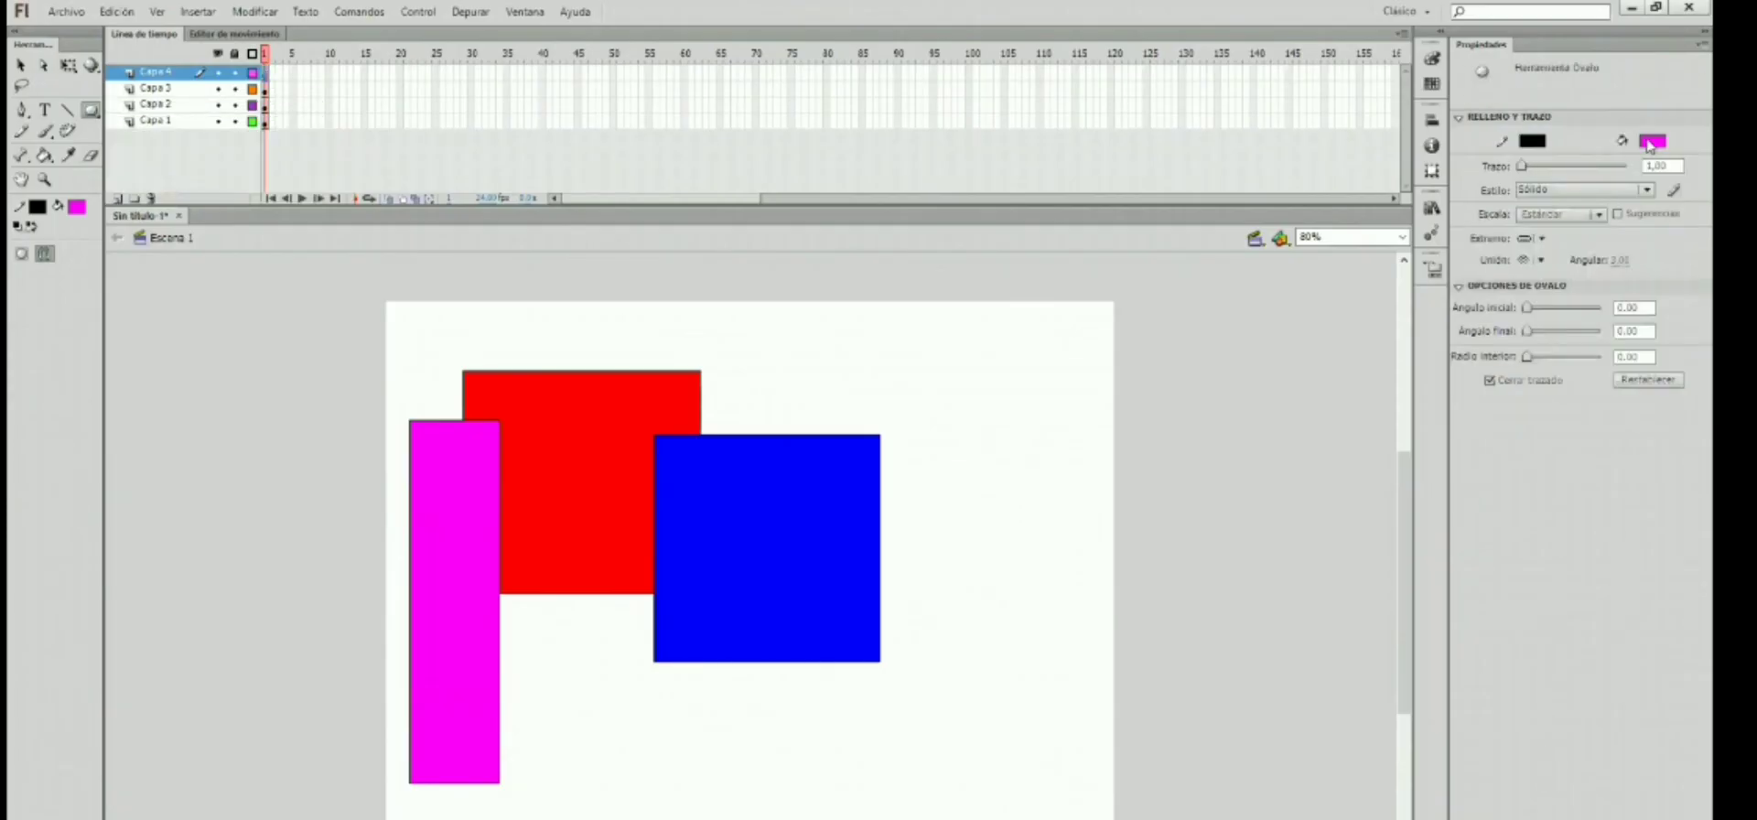
{"action": "left_click", "coordinate": [1650, 142]}
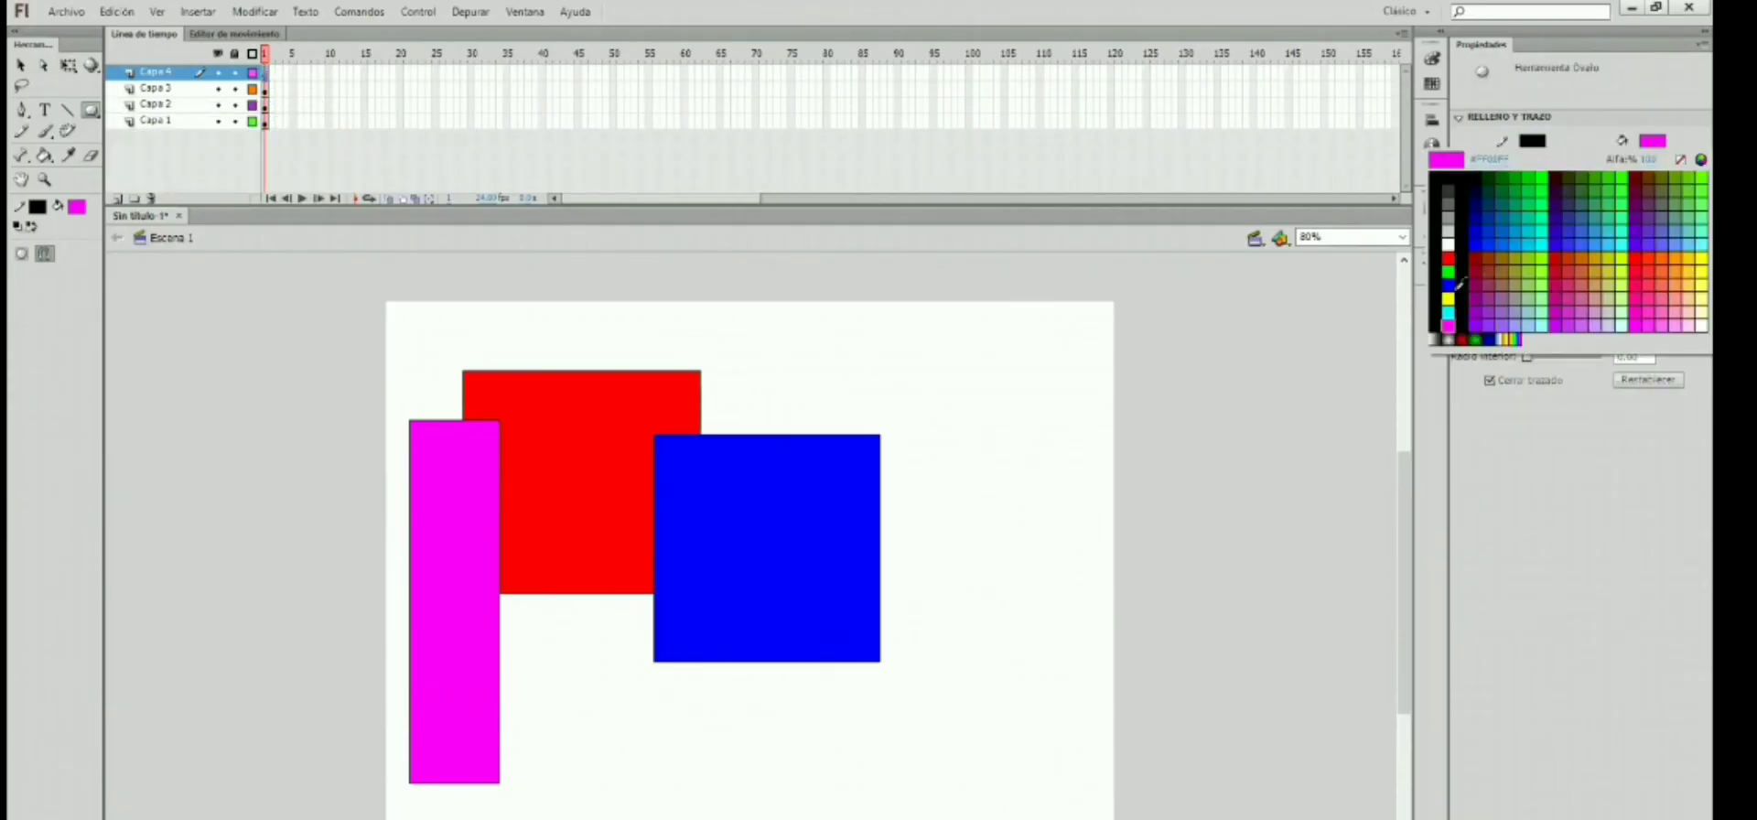
{"action": "left_click", "coordinate": [1446, 184]}
{"action": "left_click_drag", "start_coordinate": [1016, 445], "coordinate": [756, 705]}
Step: Move the black circle left so it overlaps both the red rectangle and the blue square, and deselect it
{"action": "left_click", "coordinate": [20, 65]}
{"action": "left_click", "coordinate": [865, 552]}
{"action": "mouse_move", "coordinate": [846, 638]}
{"action": "left_mouse_down"}
{"action": "mouse_move", "coordinate": [765, 617]}
{"action": "mouse_move", "coordinate": [660, 639]}
{"action": "left_mouse_up"}
{"action": "left_click", "coordinate": [1006, 567]}
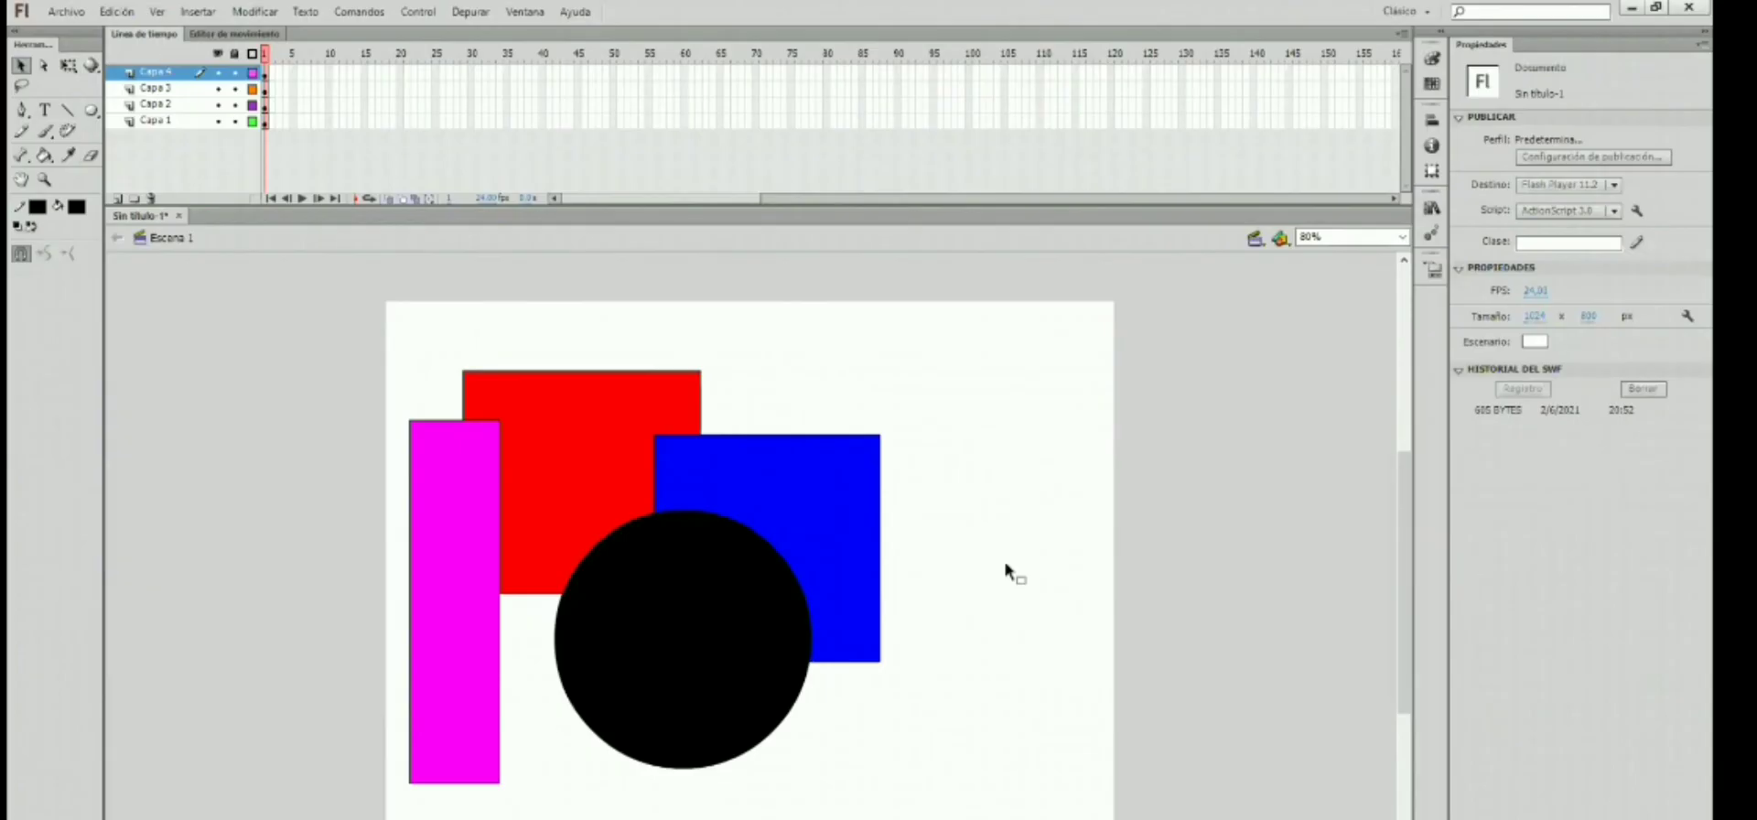
Step: Test the movie before and after moving the magenta rectangle on Capa 3 to the right of the blue square
{"action": "key", "text": "ctrl+Return"}
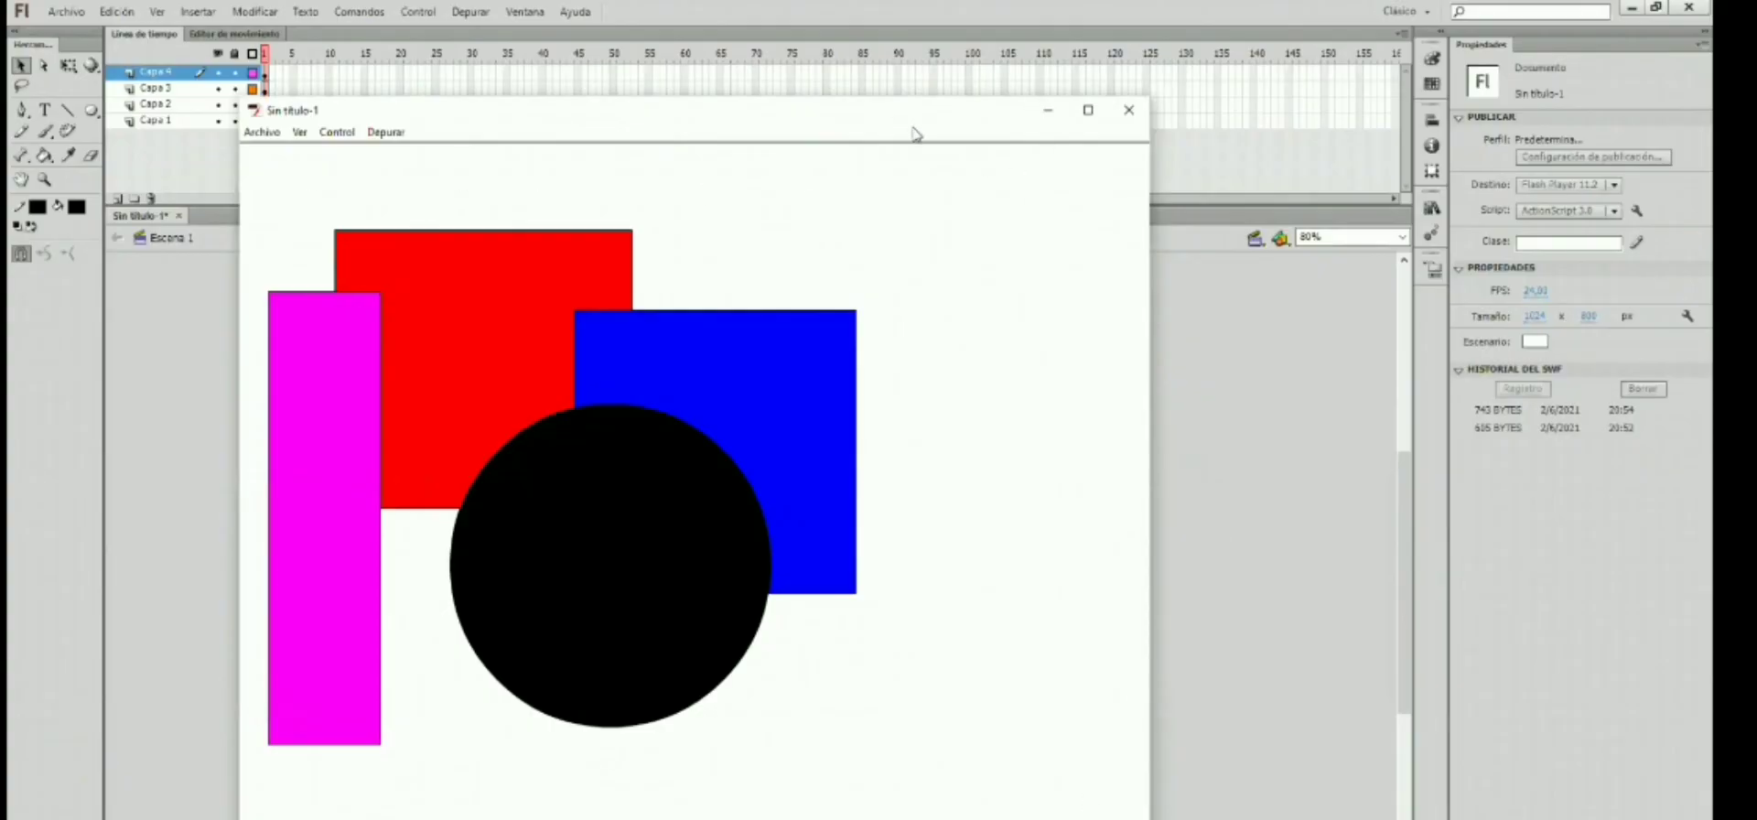
{"action": "left_click", "coordinate": [1129, 111]}
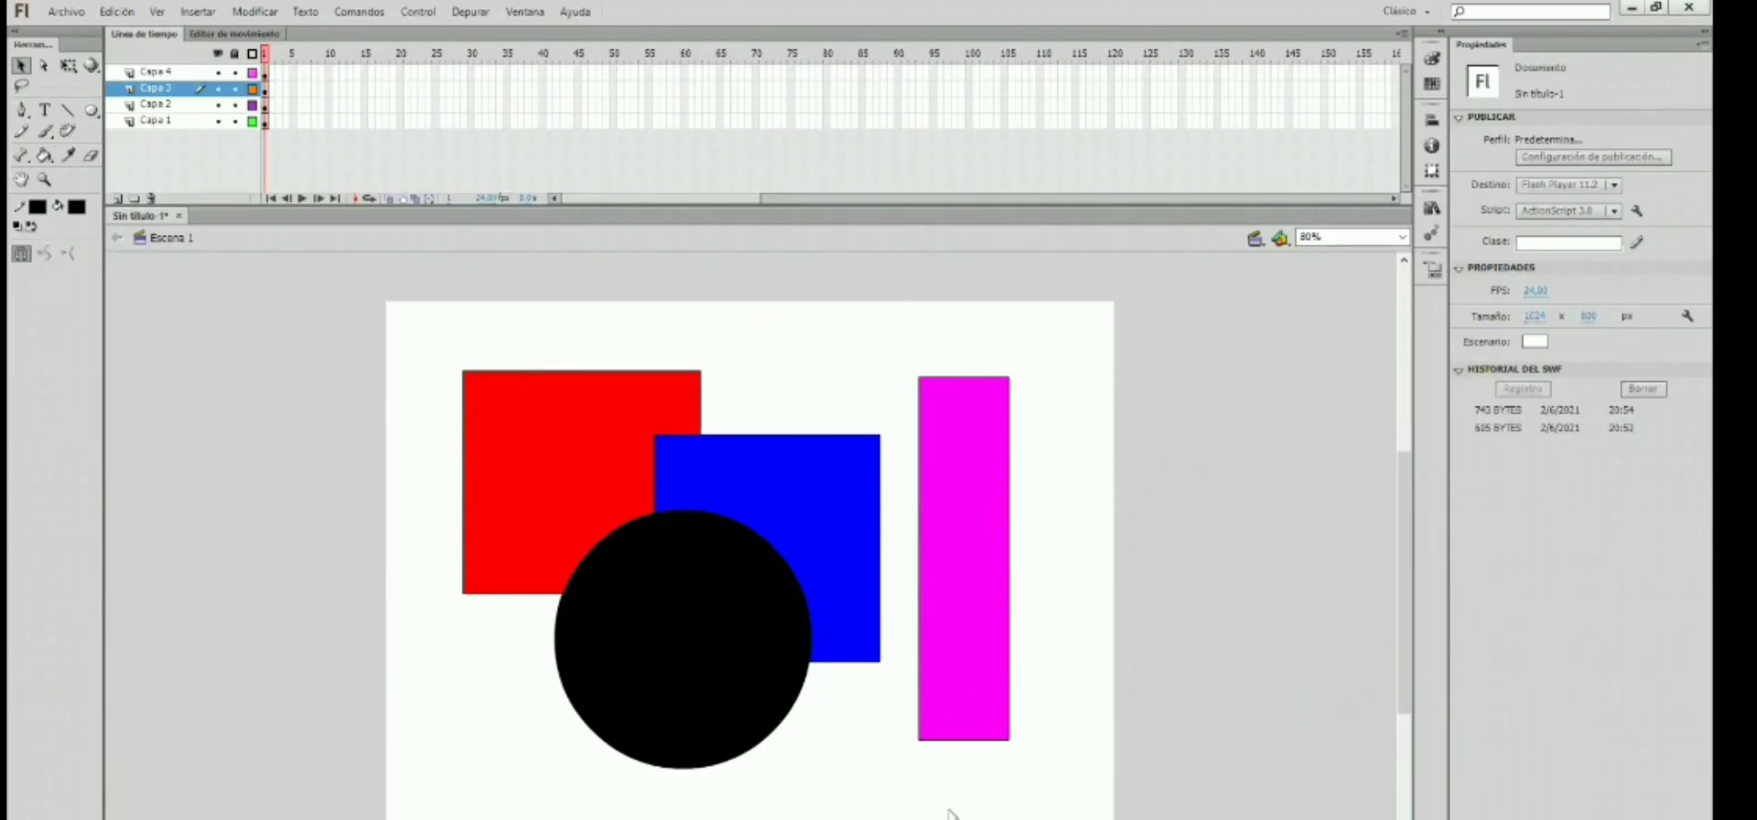
{"action": "key", "text": "ctrl+Return"}
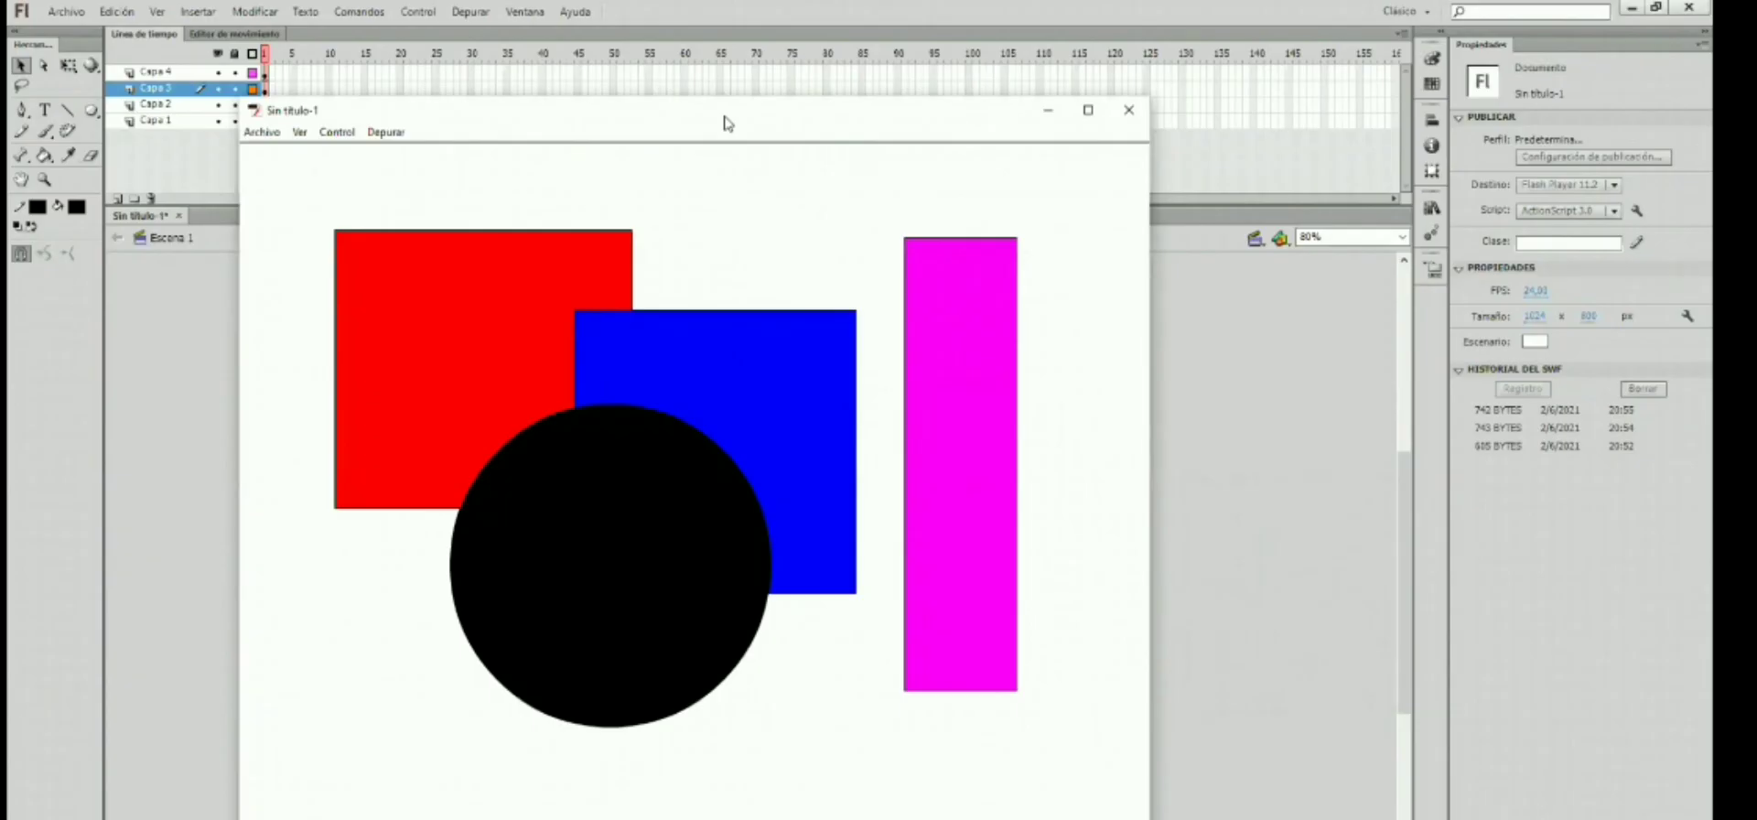
{"action": "left_click_drag", "start_coordinate": [726, 121], "coordinate": [748, 130]}
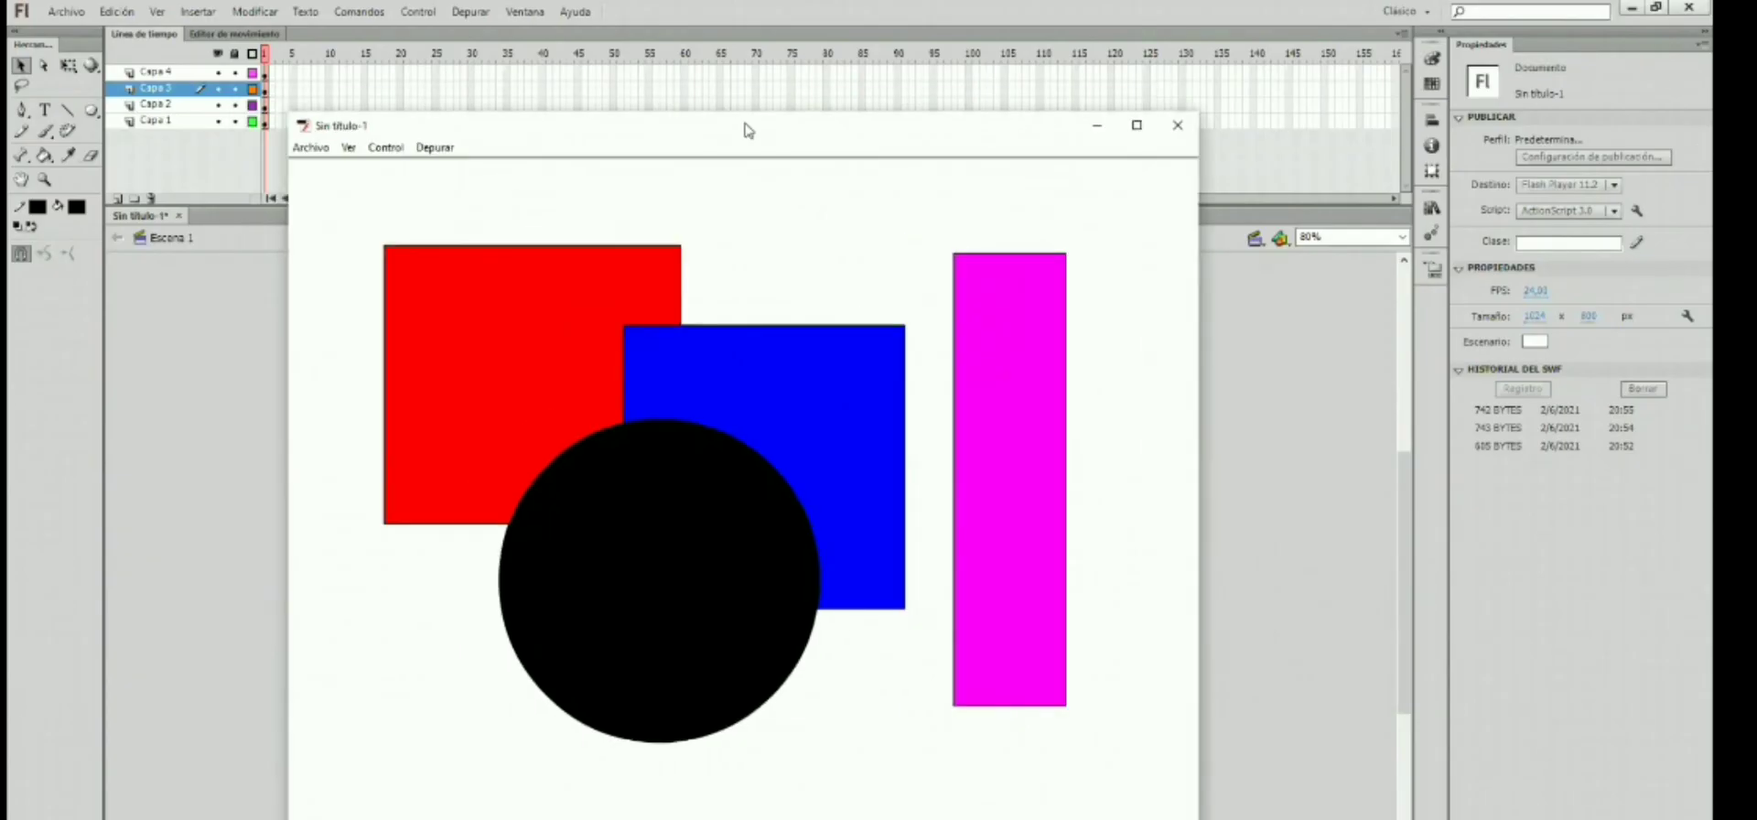